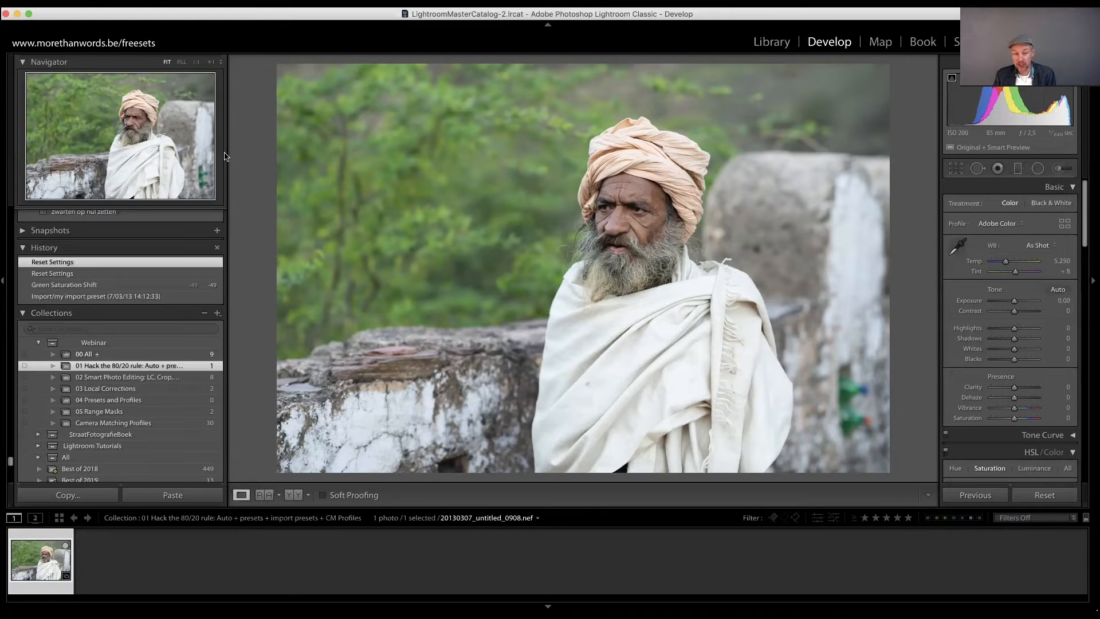
Open the ceiling photo 20100411_Iran_4306.nef from the 00 All collection and display its info overlay.
{"action": "left_click", "coordinate": [167, 376]}
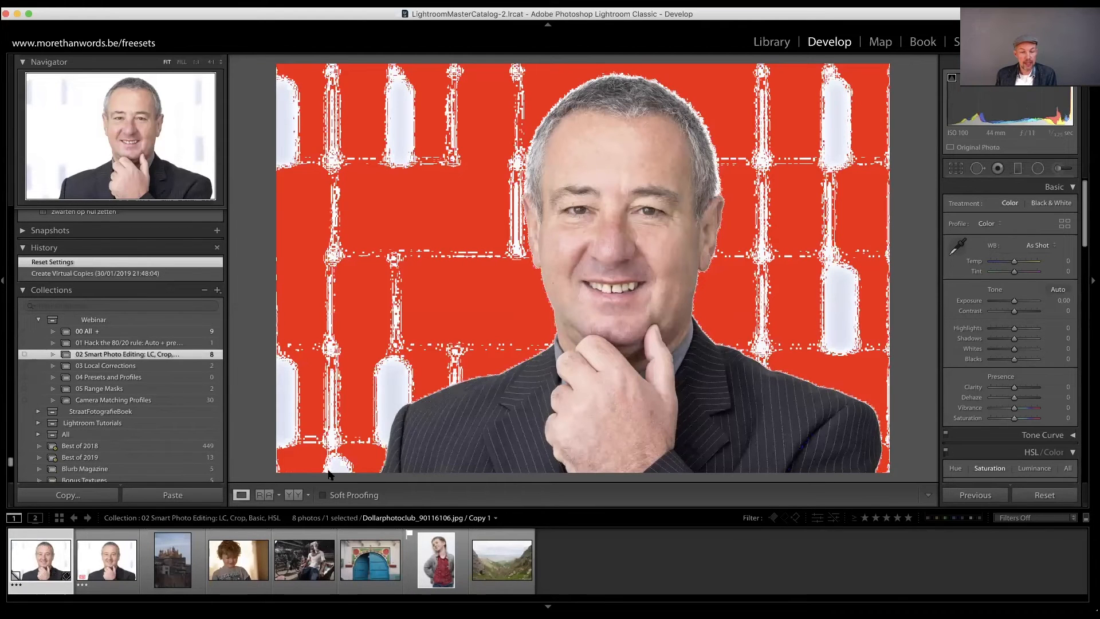
{"action": "left_click", "coordinate": [195, 342]}
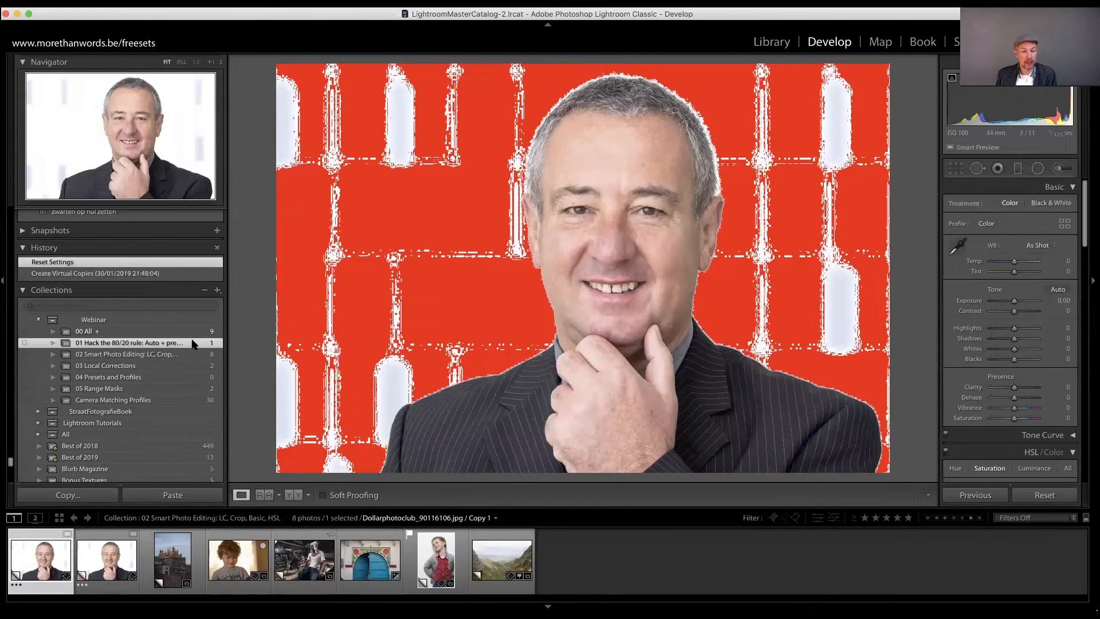
{"action": "left_click", "coordinate": [183, 355]}
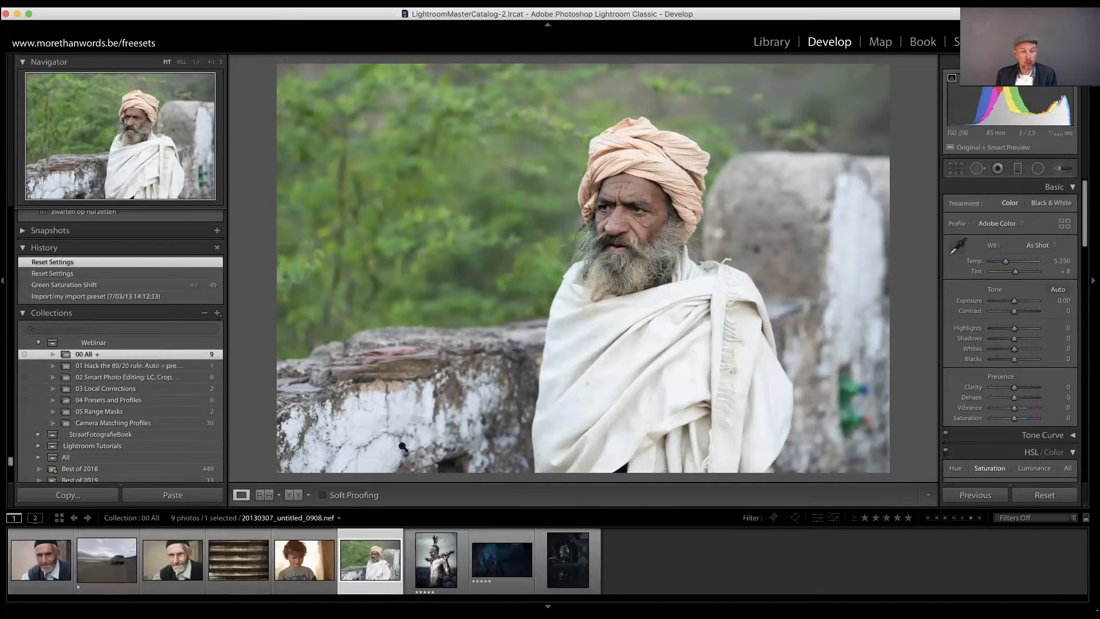
{"action": "left_click", "coordinate": [238, 559]}
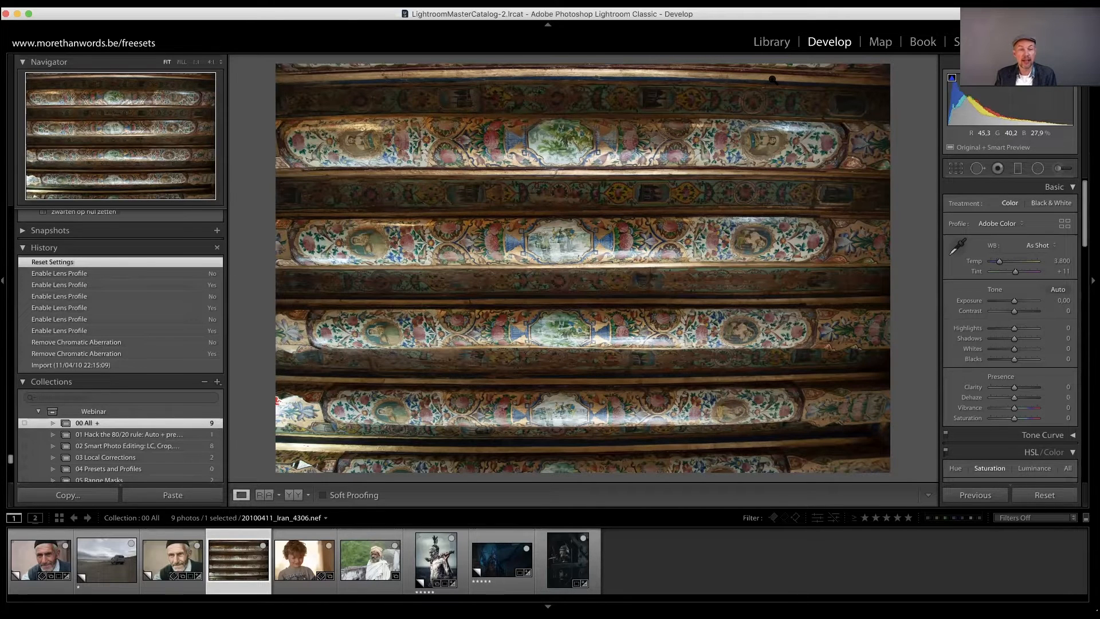
{"action": "key", "text": "i"}
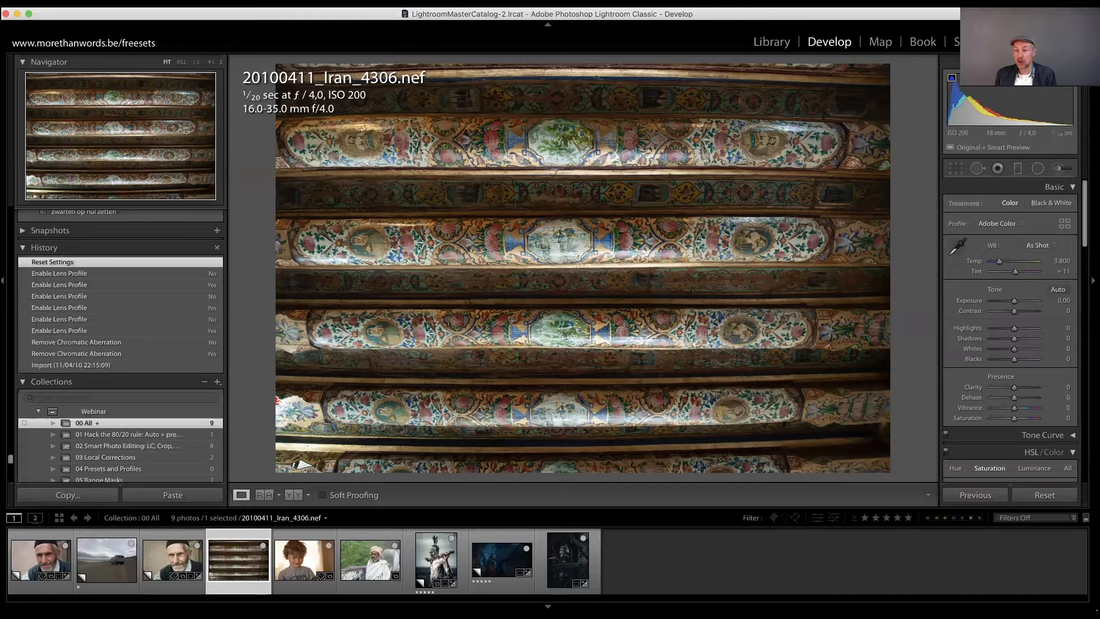
Enable the lens profile corrections for the ceiling photo, comparing the image with them off and on.
{"action": "scroll", "coordinate": [1011, 343], "scroll_direction": "down", "scroll_amount": 4}
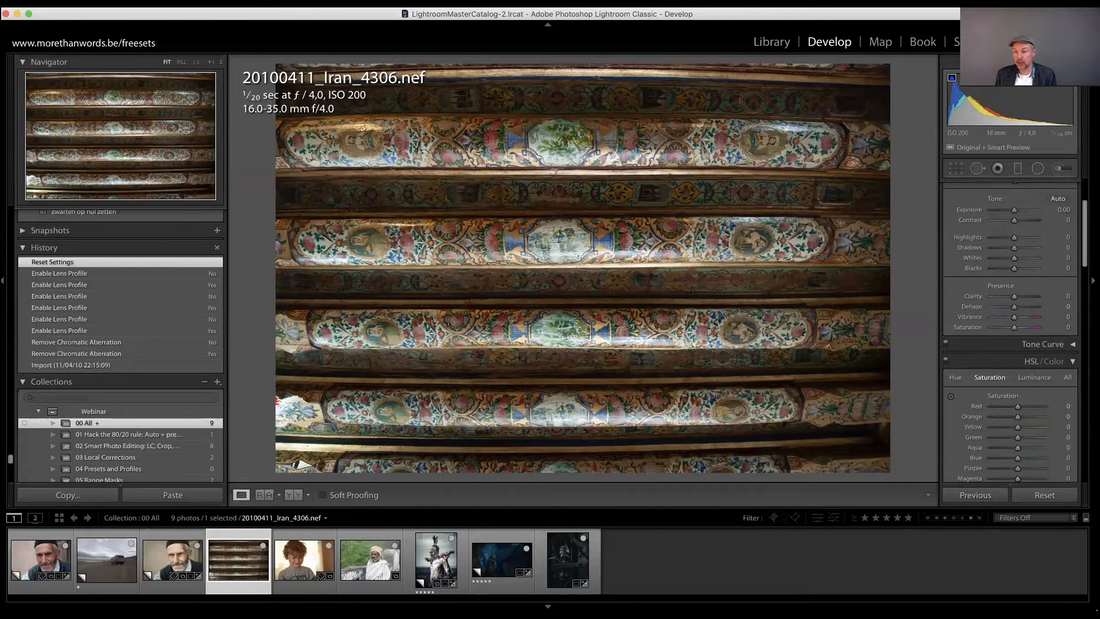
{"action": "scroll", "coordinate": [1081, 239], "scroll_direction": "down", "scroll_amount": 5}
{"action": "scroll", "coordinate": [1011, 332], "scroll_direction": "down", "scroll_amount": 10}
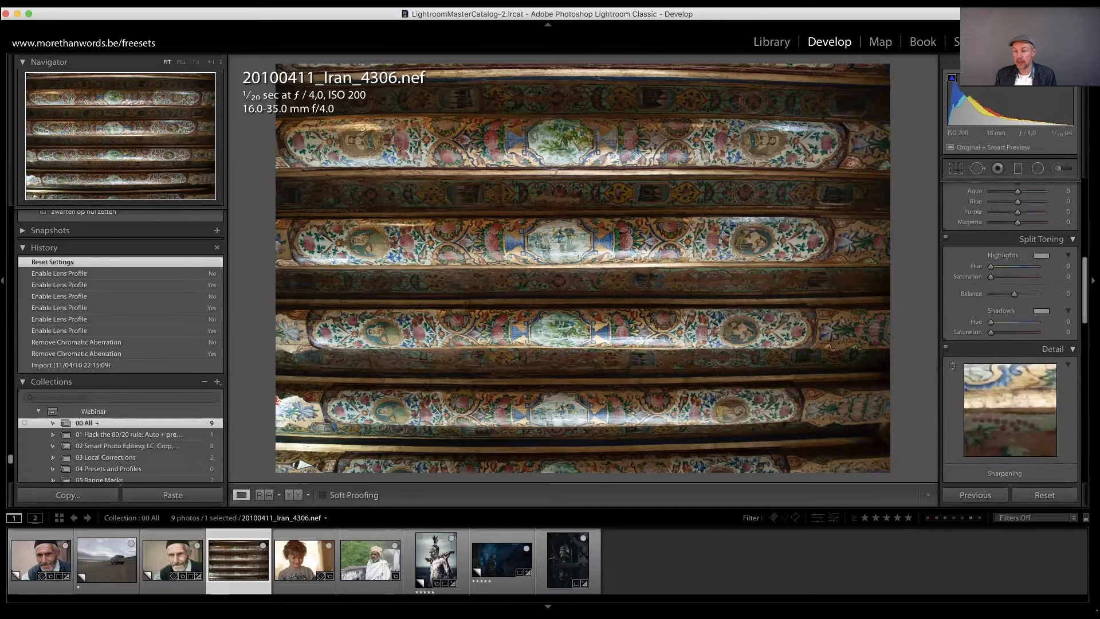
{"action": "scroll", "coordinate": [947, 324], "scroll_direction": "down", "scroll_amount": 1}
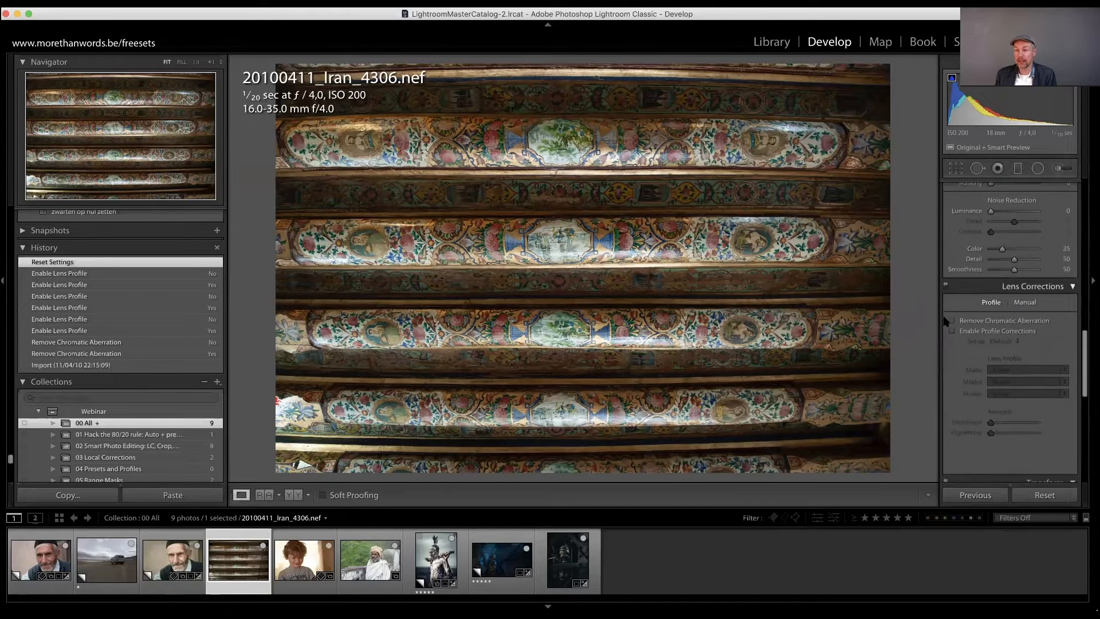
{"action": "left_click", "coordinate": [952, 331]}
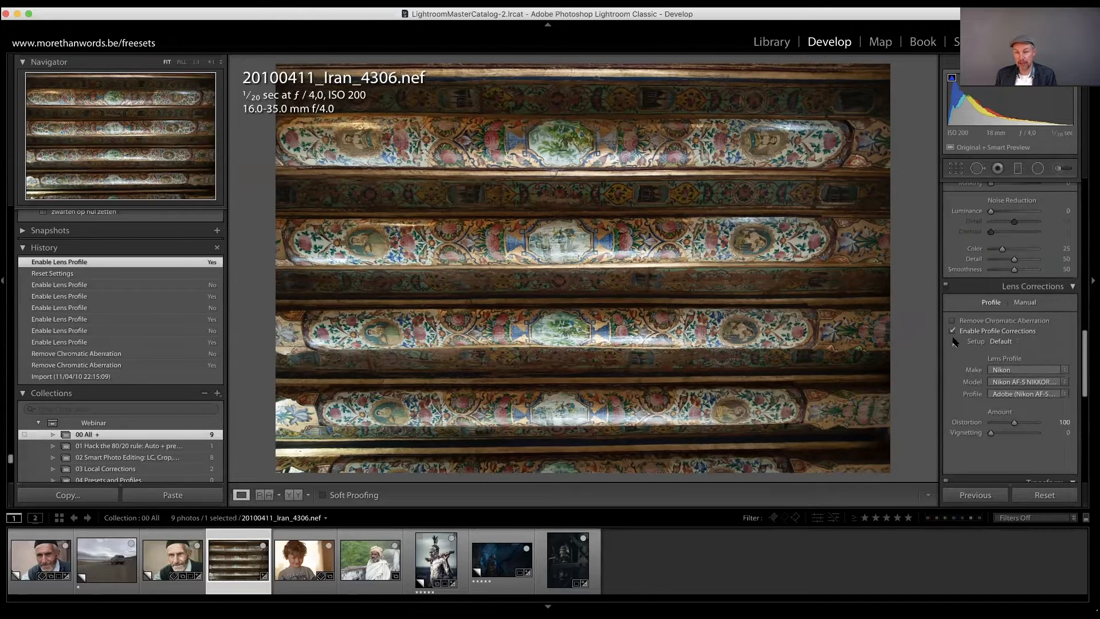
{"action": "left_click", "coordinate": [952, 332]}
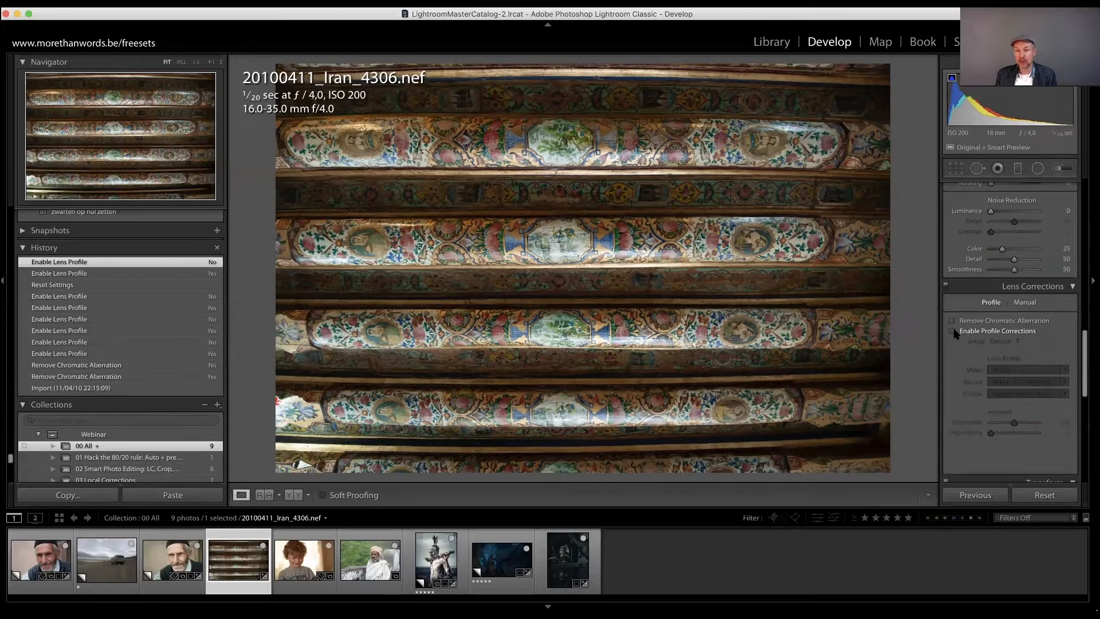
{"action": "left_click", "coordinate": [952, 332]}
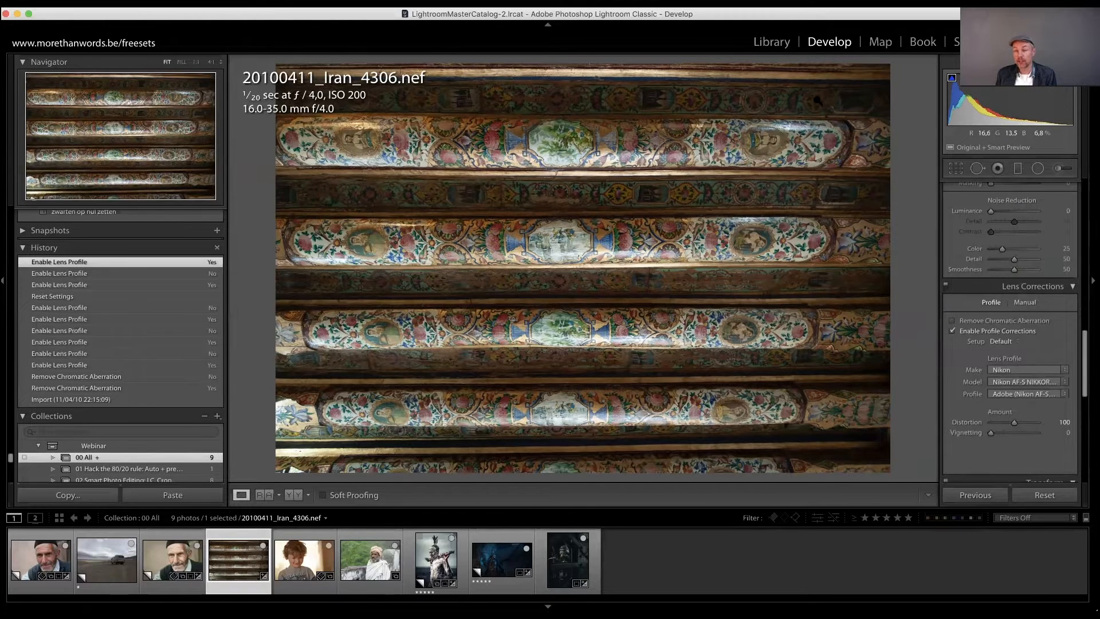
Reset the lens profile's vignetting amount to 100 and turn on Remove Chromatic Aberration for the ceiling photo.
{"action": "double_click", "coordinate": [991, 432]}
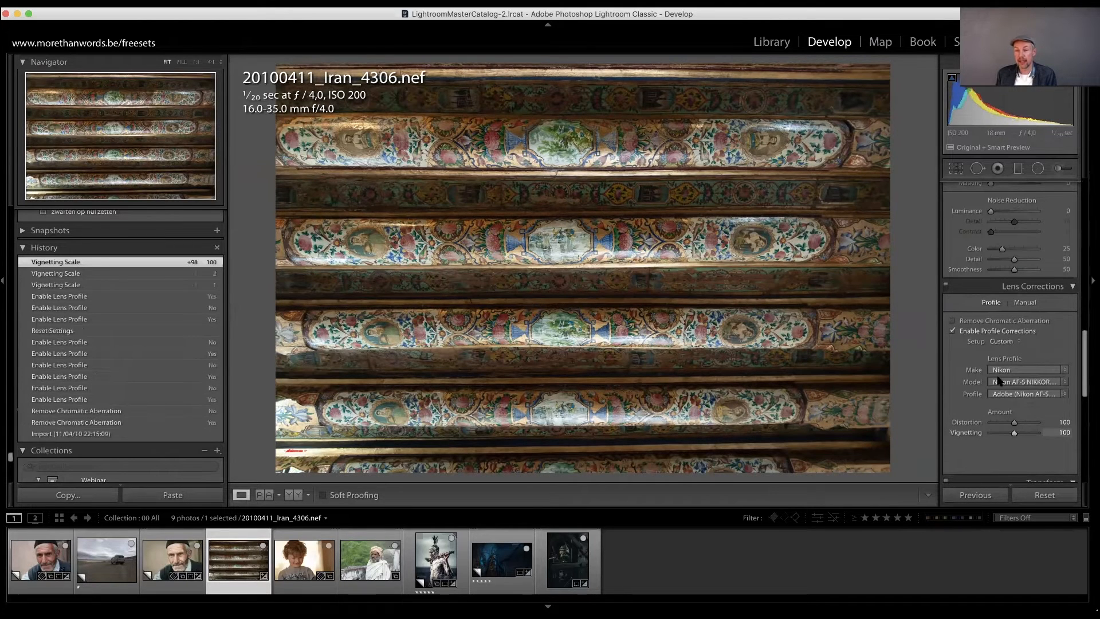
{"action": "left_click", "coordinate": [951, 331]}
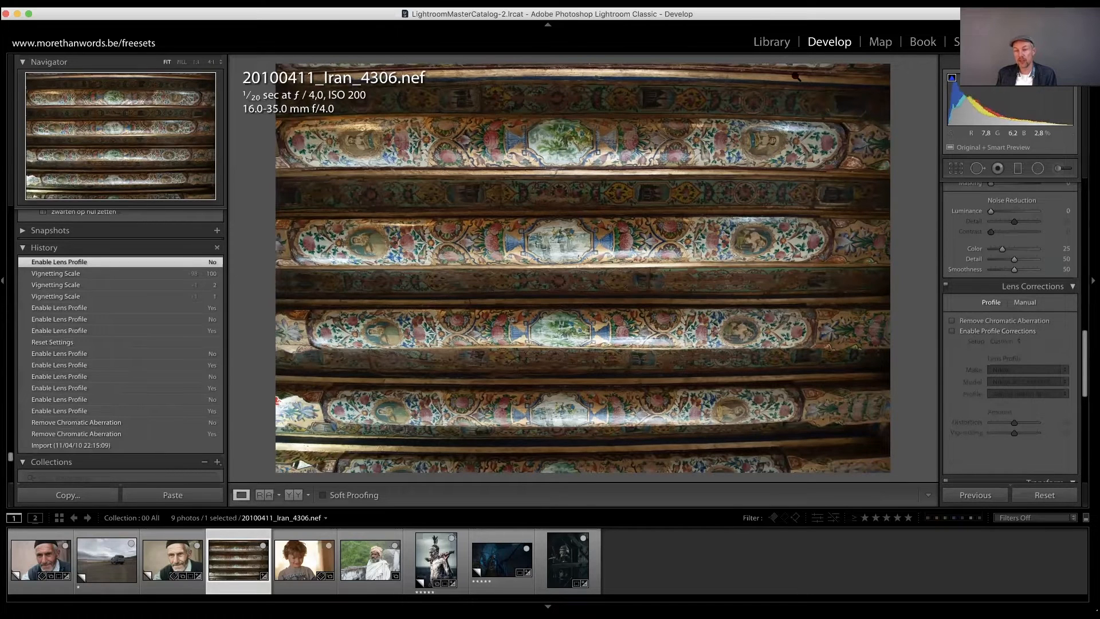
{"action": "left_click", "coordinate": [951, 331]}
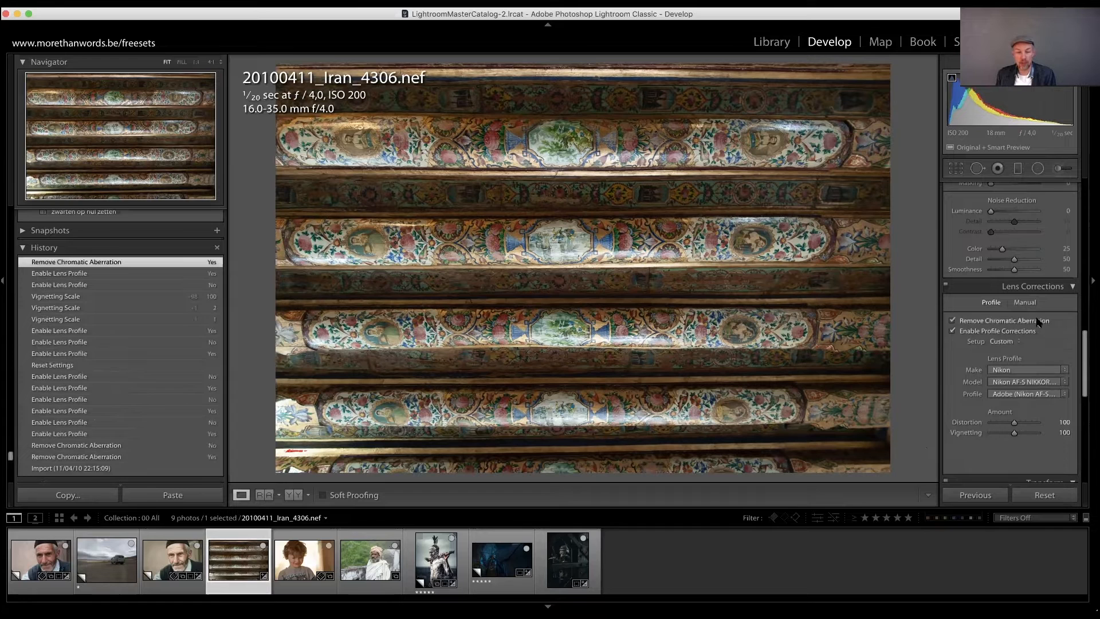
Turn on profile corrections and Remove Chromatic Aberration for the boy's portrait, 20120609_naamloos_7128.nef.
{"action": "left_click", "coordinate": [295, 564]}
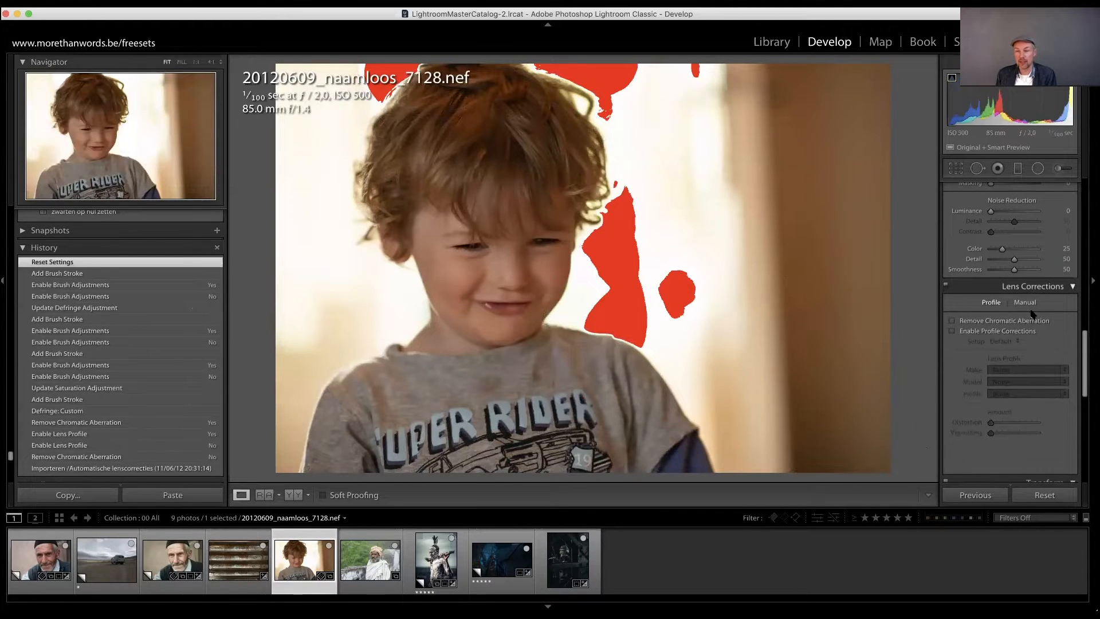
{"action": "left_click", "coordinate": [952, 331]}
{"action": "left_click", "coordinate": [953, 321]}
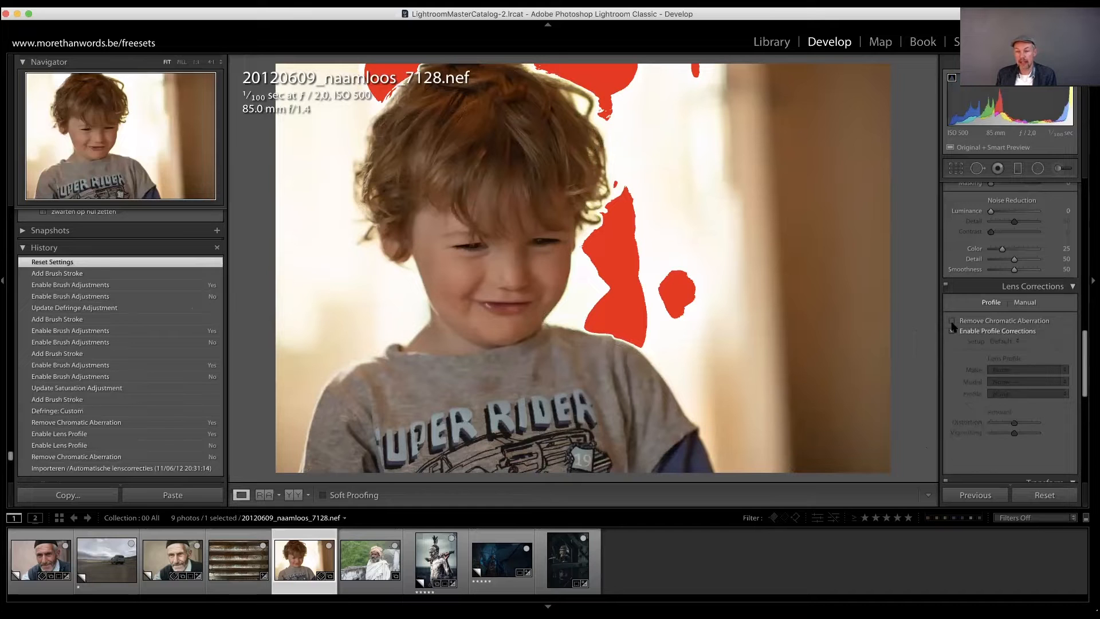
Hide the clipping warnings and compare the boy's hair edge with chromatic aberration removal off and on.
{"action": "left_click", "coordinate": [594, 216]}
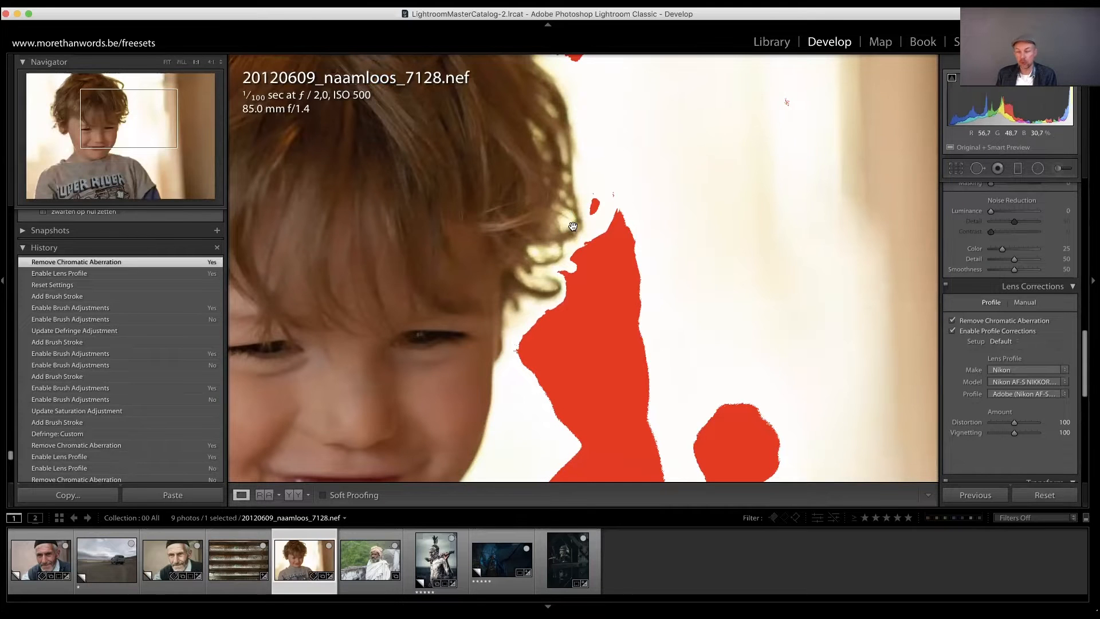
{"action": "key", "text": "j"}
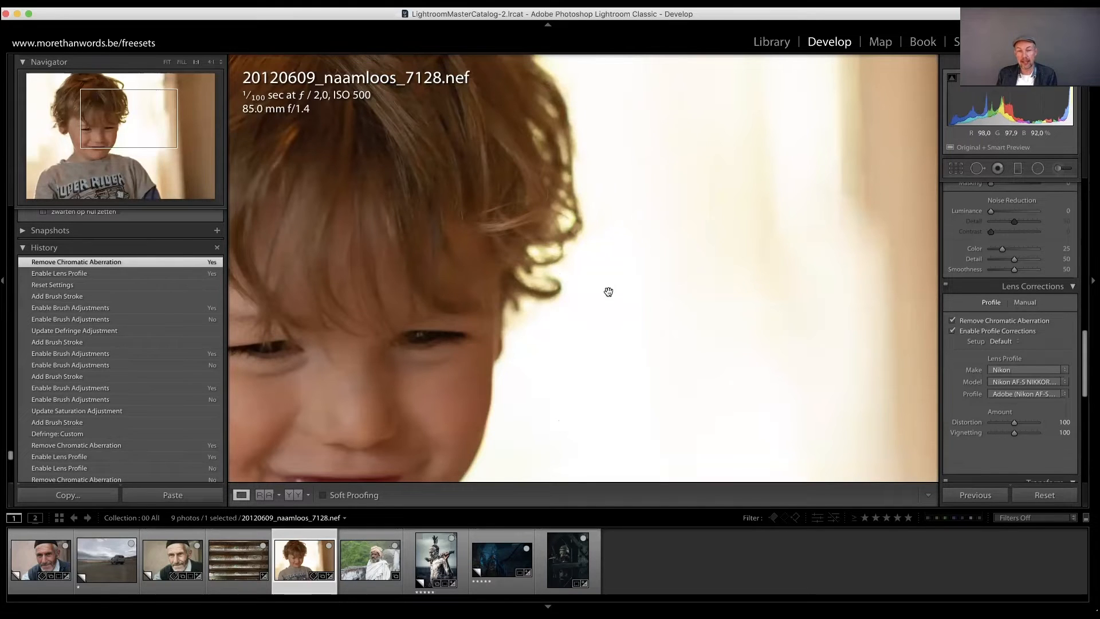
{"action": "left_click", "coordinate": [952, 321]}
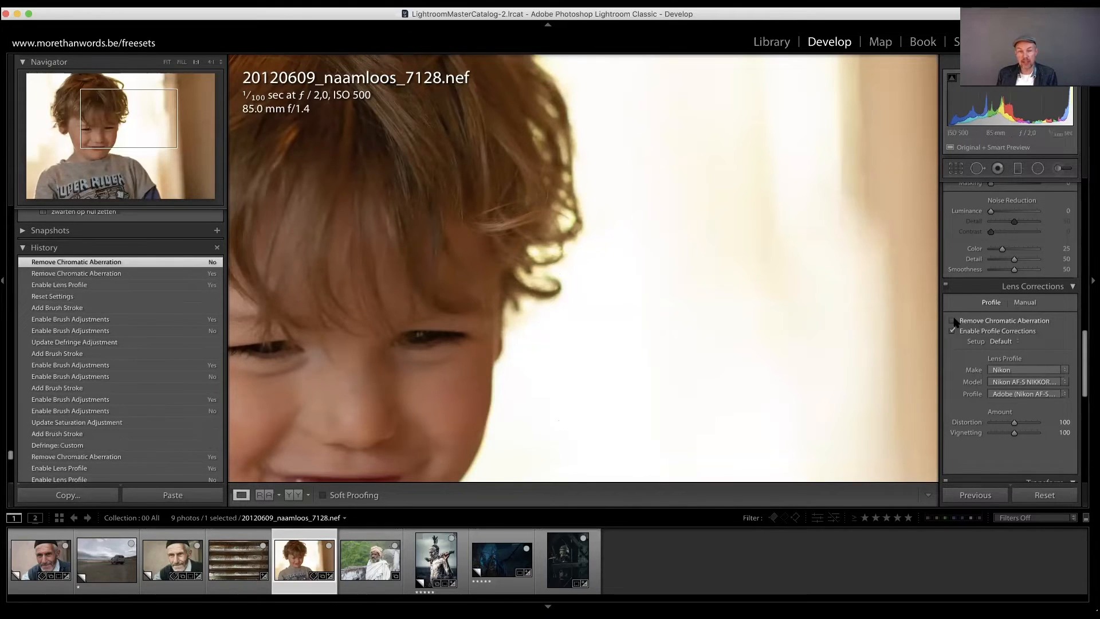
{"action": "left_click", "coordinate": [953, 321]}
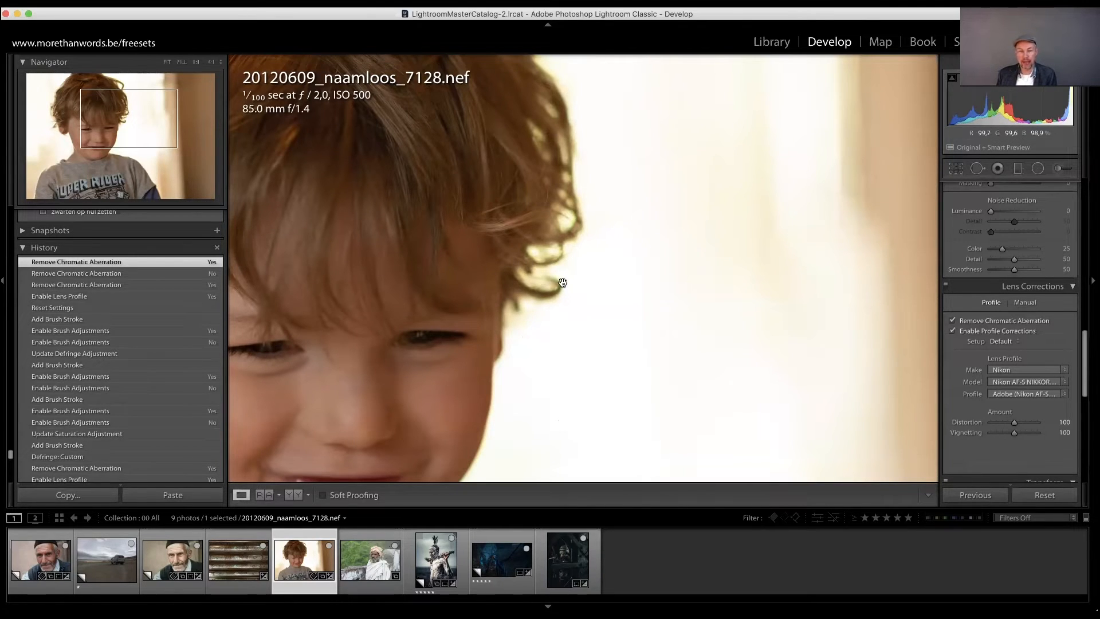
Sample the green fringe along the boy's hair with the manual Defringe eyedropper, using green amount 3 and green hue 10/30.
{"action": "scroll", "coordinate": [1083, 359], "scroll_direction": "up", "scroll_amount": 2}
{"action": "scroll", "coordinate": [1009, 332], "scroll_direction": "up", "scroll_amount": 15}
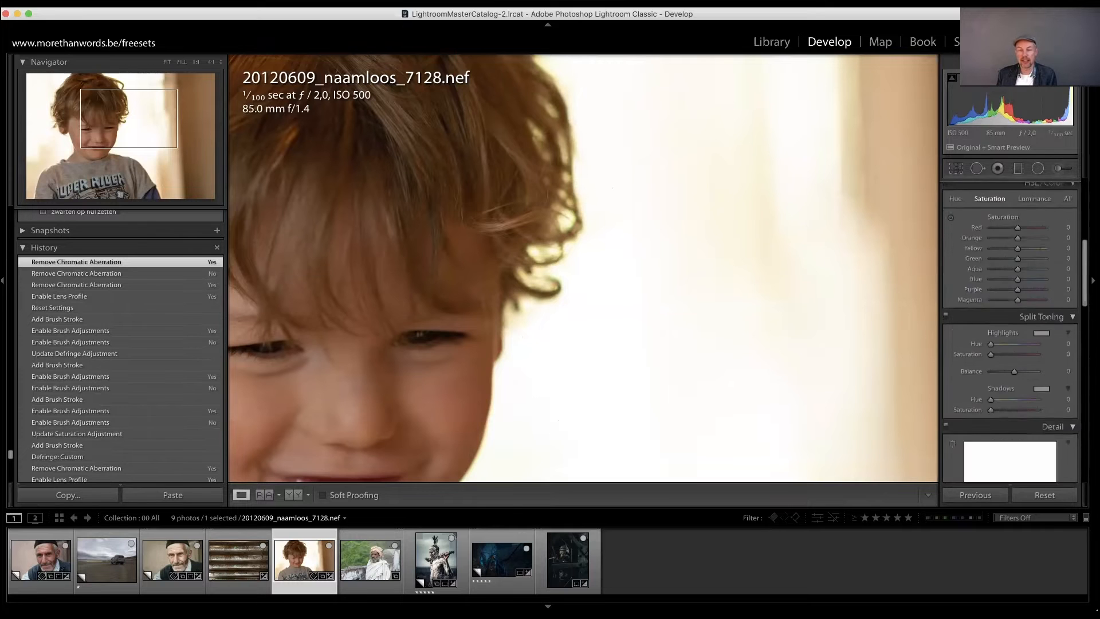
{"action": "scroll", "coordinate": [965, 387], "scroll_direction": "down", "scroll_amount": 14}
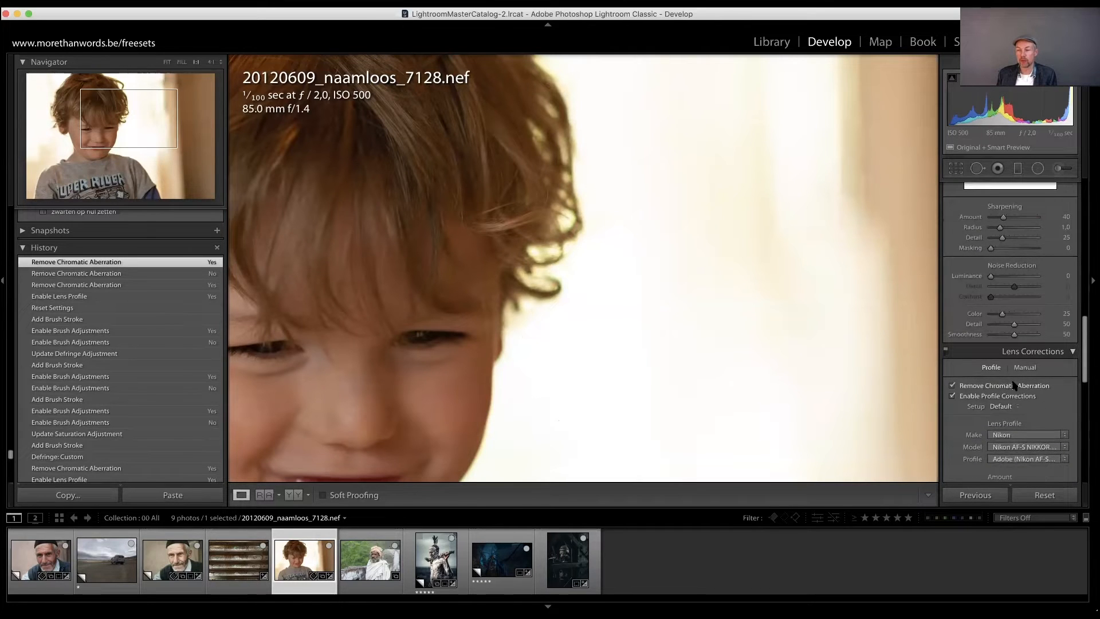
{"action": "scroll", "coordinate": [1009, 332], "scroll_direction": "down", "scroll_amount": 2}
{"action": "left_click", "coordinate": [1025, 310]}
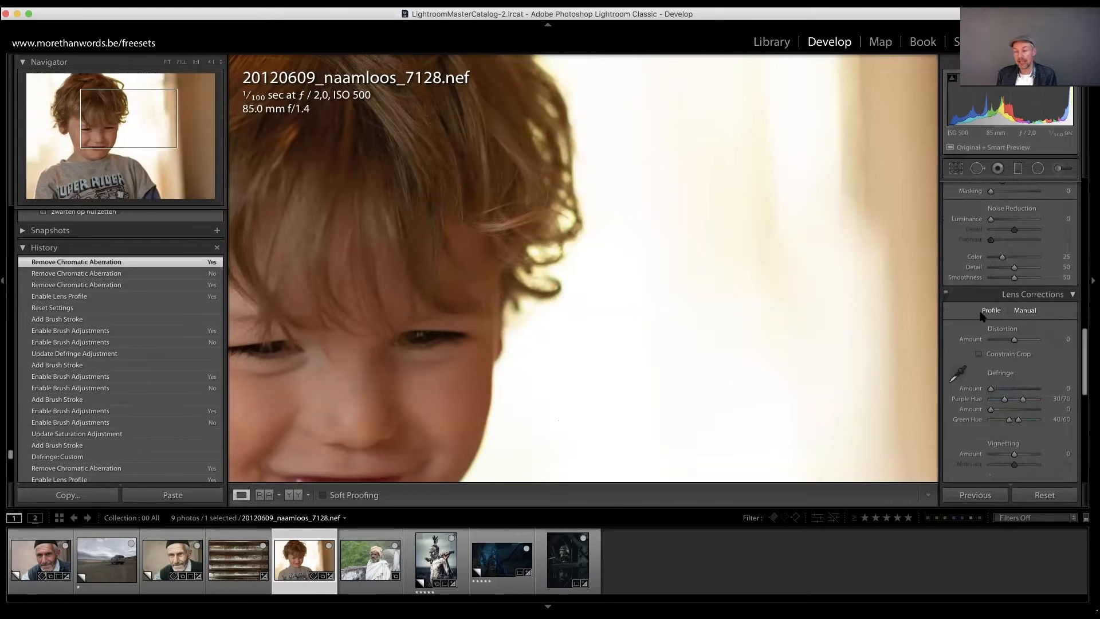
{"action": "left_click", "coordinate": [958, 373]}
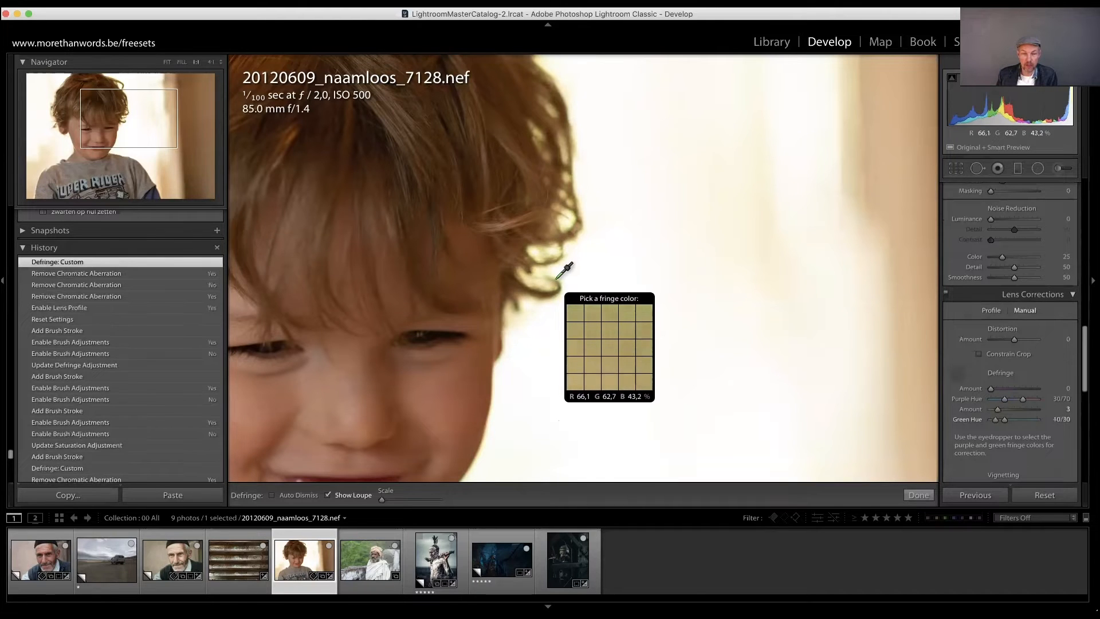
{"action": "left_click", "coordinate": [556, 279]}
{"action": "left_click", "coordinate": [558, 279]}
{"action": "left_click", "coordinate": [561, 279]}
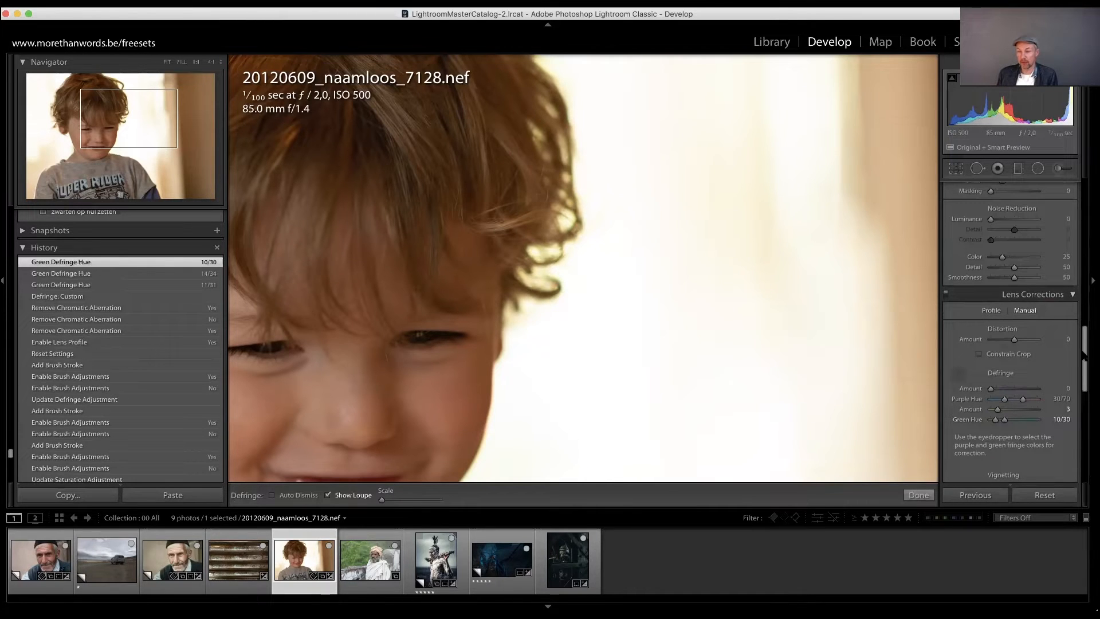
Start a new Adjustment Brush mask and set its Defringe to 65.
{"action": "scroll", "coordinate": [1063, 216], "scroll_direction": "up", "scroll_amount": 10}
{"action": "scroll", "coordinate": [1063, 216], "scroll_direction": "up", "scroll_amount": 3}
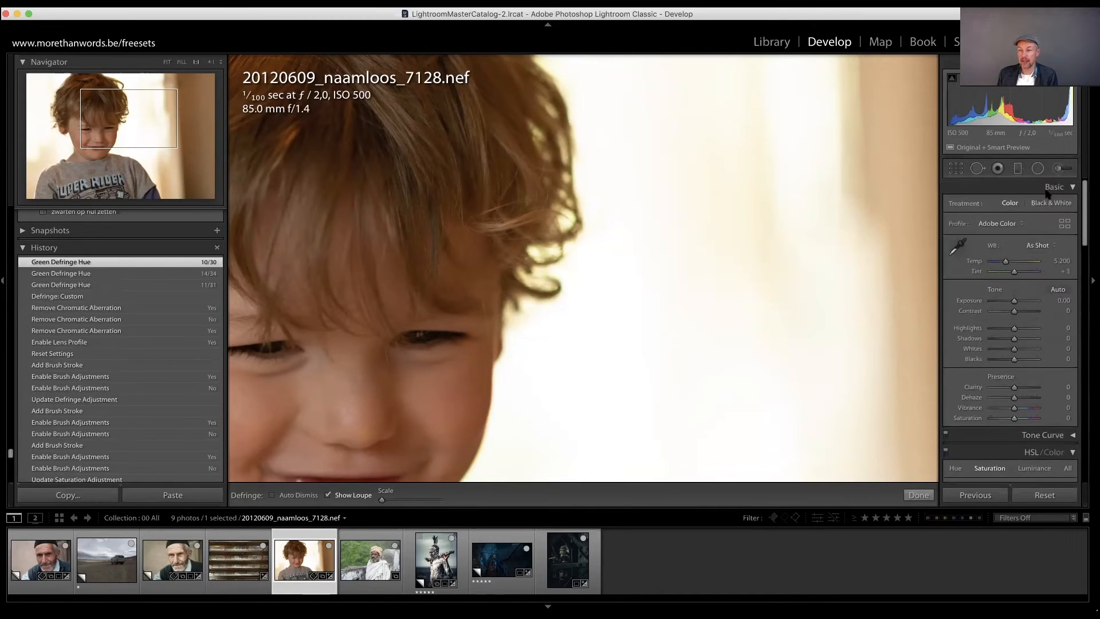
{"action": "left_click", "coordinate": [1058, 168]}
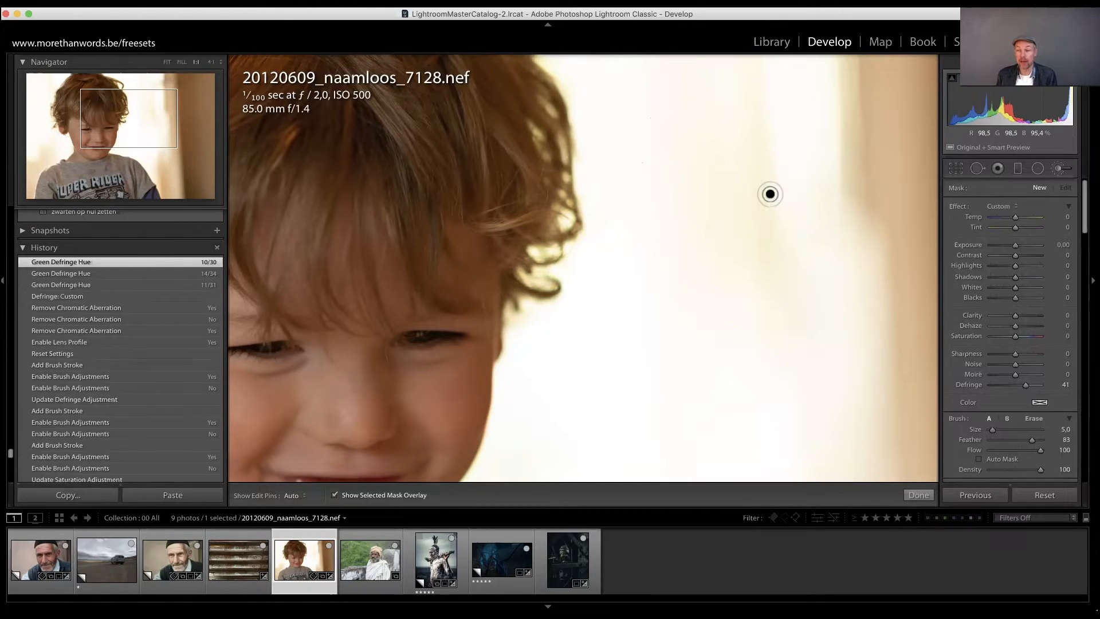
{"action": "left_click_drag", "start_coordinate": [1025, 384], "coordinate": [1024, 385]}
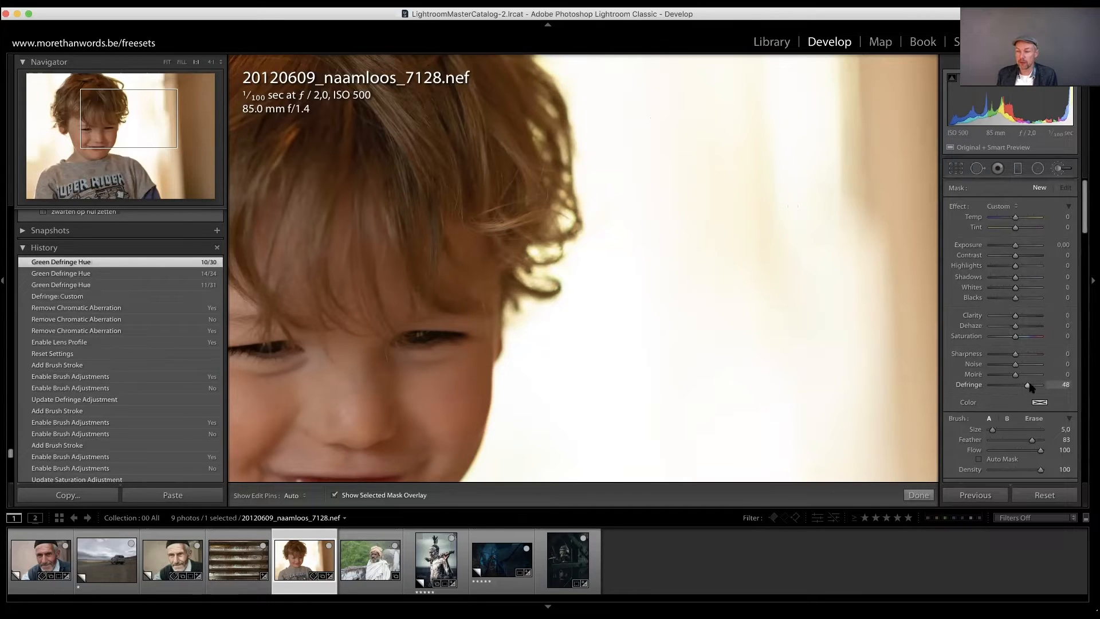
{"action": "left_click_drag", "start_coordinate": [1033, 386], "coordinate": [1015, 385]}
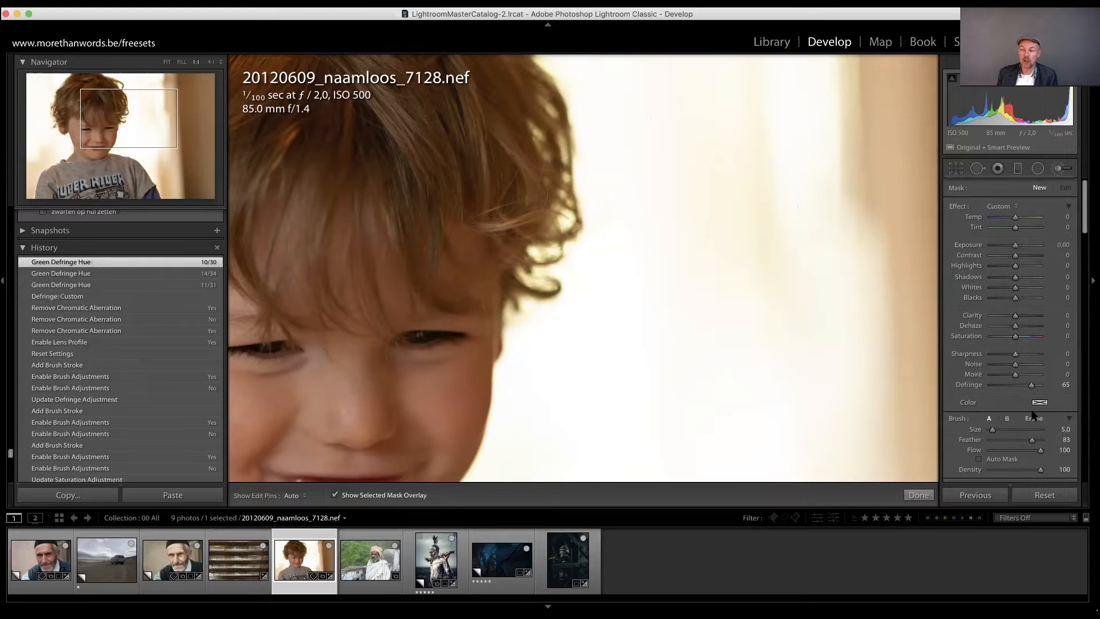
Paint defringe brush strokes along the edge of the boy's curls with the mask overlay hidden.
{"action": "key", "text": "h"}
{"action": "mouse_move", "coordinate": [569, 228]}
{"action": "left_mouse_down"}
{"action": "mouse_move", "coordinate": [574, 203]}
{"action": "mouse_move", "coordinate": [555, 238]}
{"action": "mouse_move", "coordinate": [578, 223]}
{"action": "mouse_move", "coordinate": [551, 229]}
{"action": "left_mouse_up"}
{"action": "key", "text": "o"}
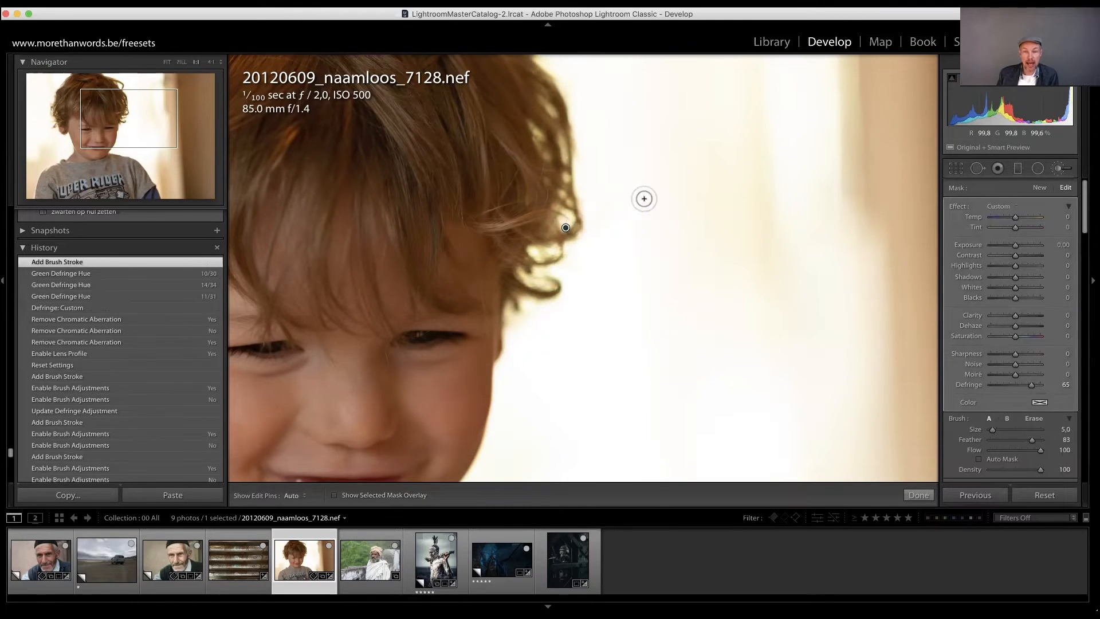
{"action": "key", "text": "h"}
{"action": "left_click_drag", "start_coordinate": [567, 169], "coordinate": [704, 227]}
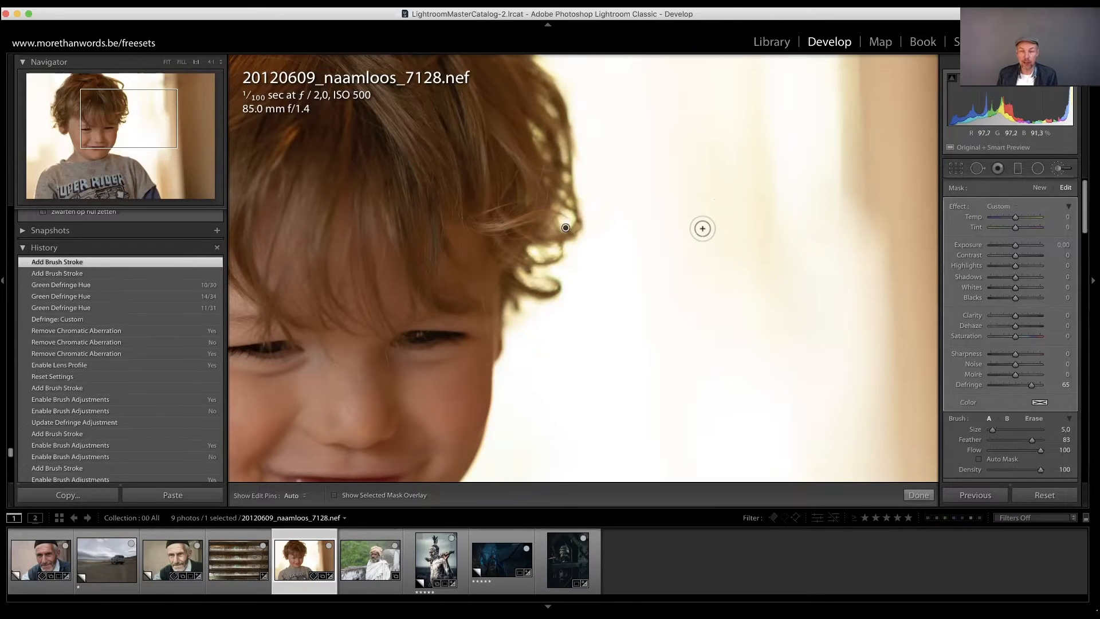
{"action": "key", "text": "h"}
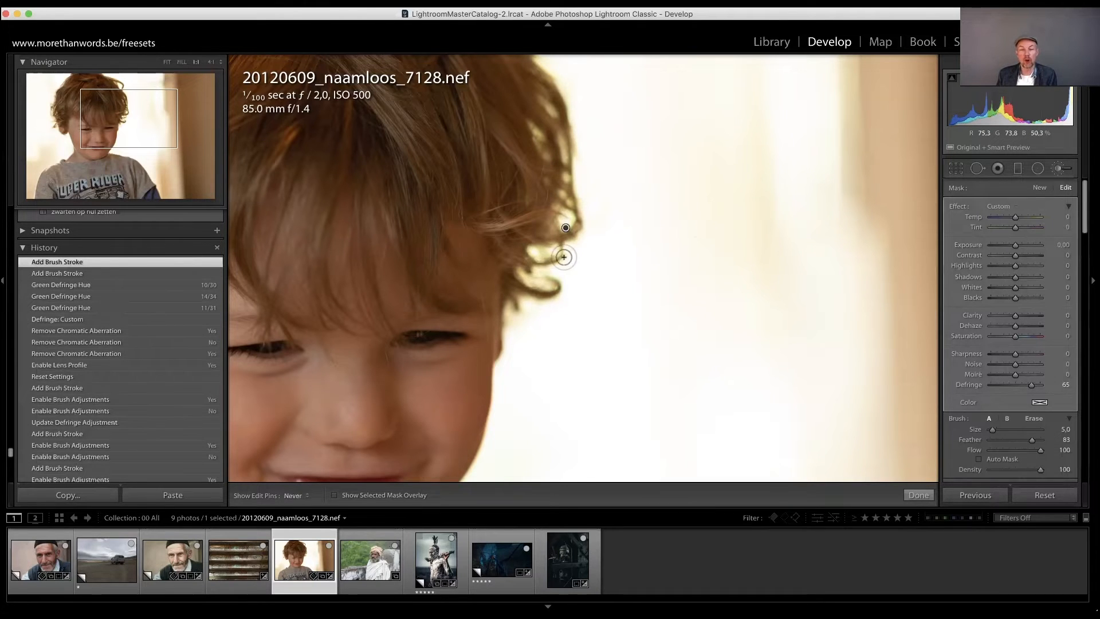
{"action": "left_click_drag", "start_coordinate": [571, 249], "coordinate": [925, 270]}
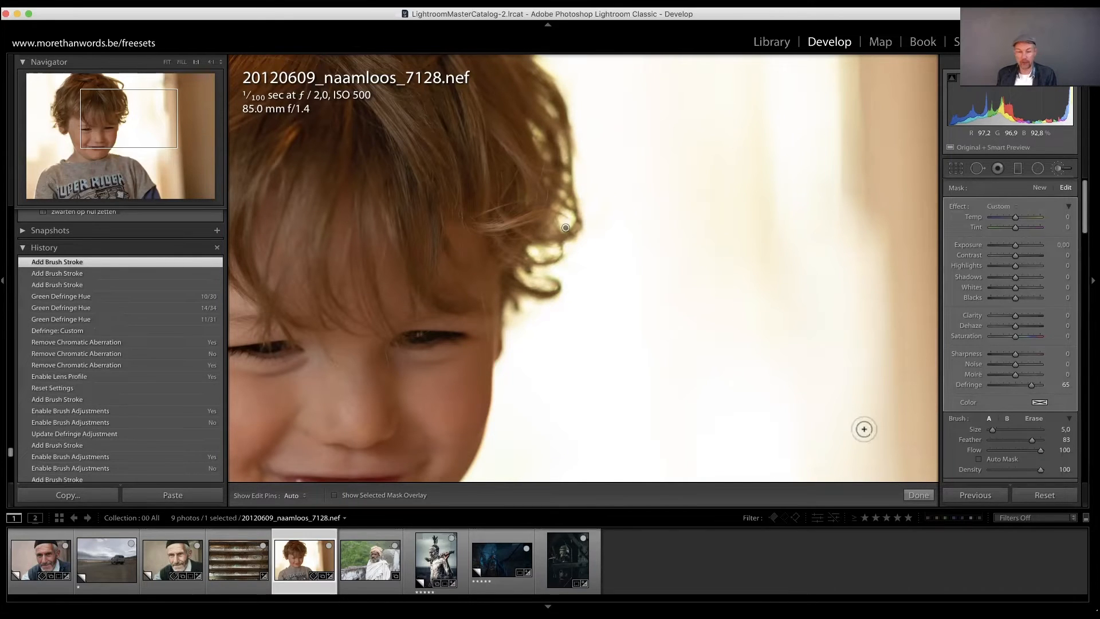
Switch to the dark helmet portrait _DSF4906.RAF in the current collection.
{"action": "left_click", "coordinate": [236, 553]}
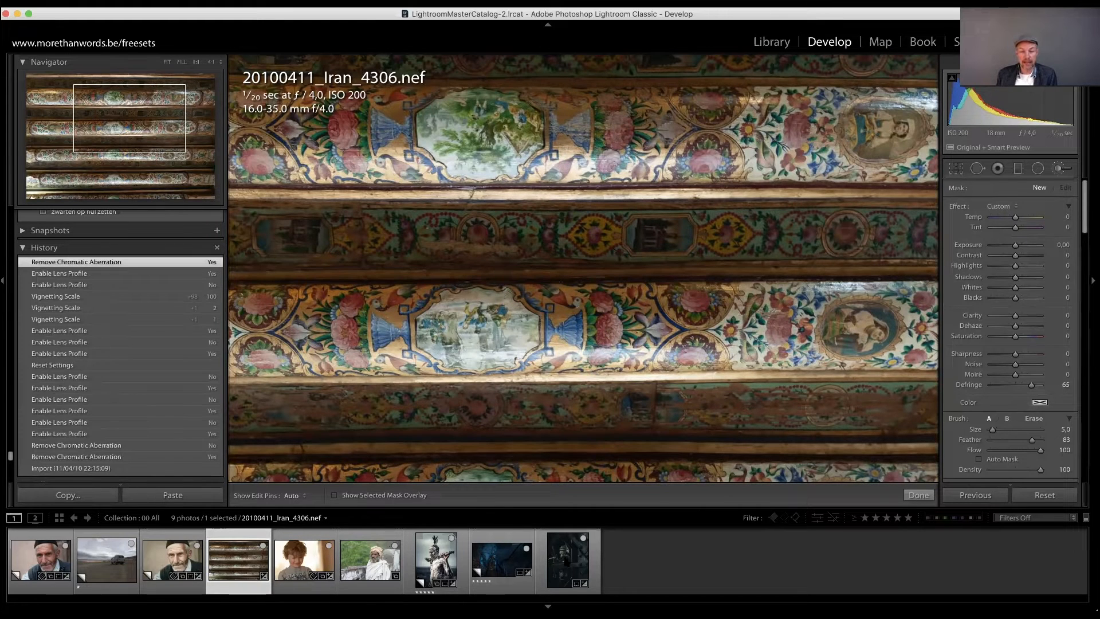
{"action": "left_click", "coordinate": [581, 536]}
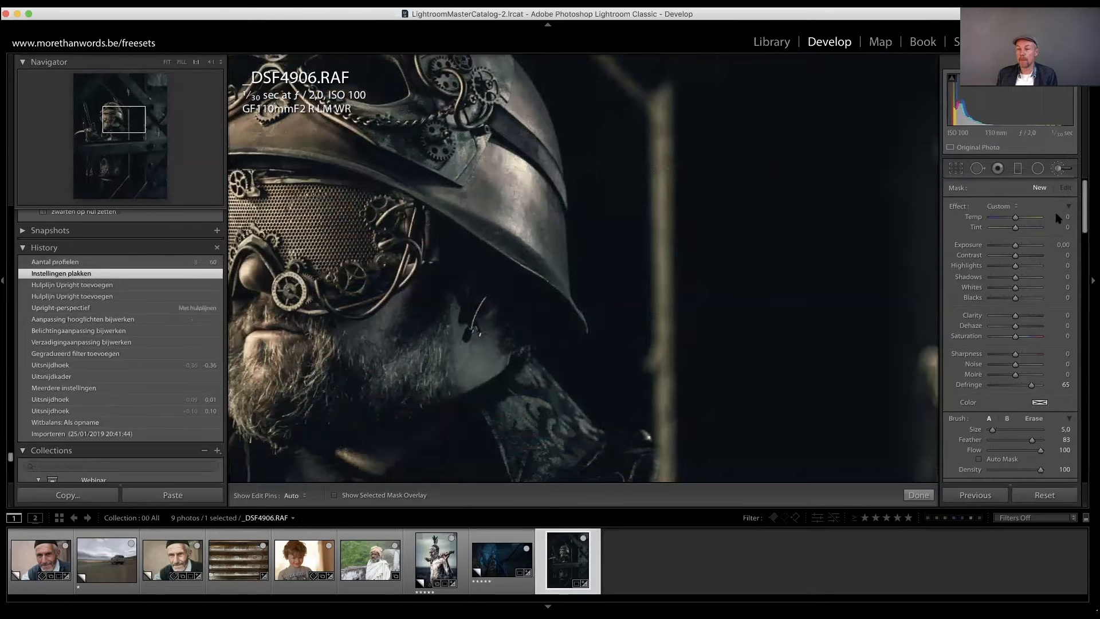
Open the built-in lens profile information for the helmet portrait in Lens Corrections, and close it after reading.
{"action": "scroll", "coordinate": [1009, 331], "scroll_direction": "down", "scroll_amount": 15}
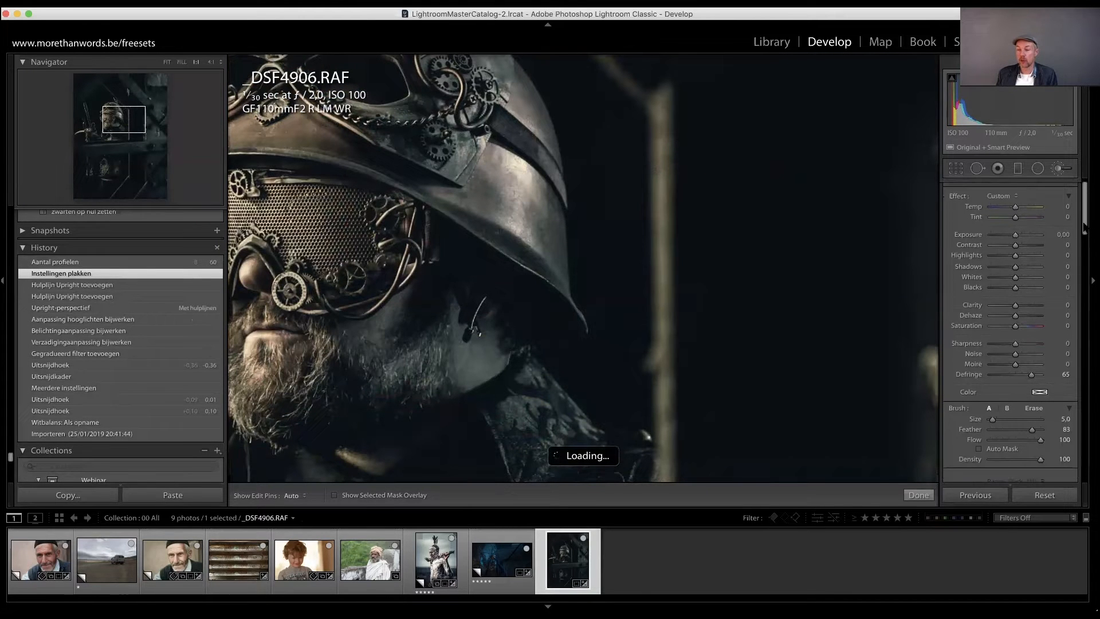
{"action": "scroll", "coordinate": [1010, 331], "scroll_direction": "down", "scroll_amount": 10}
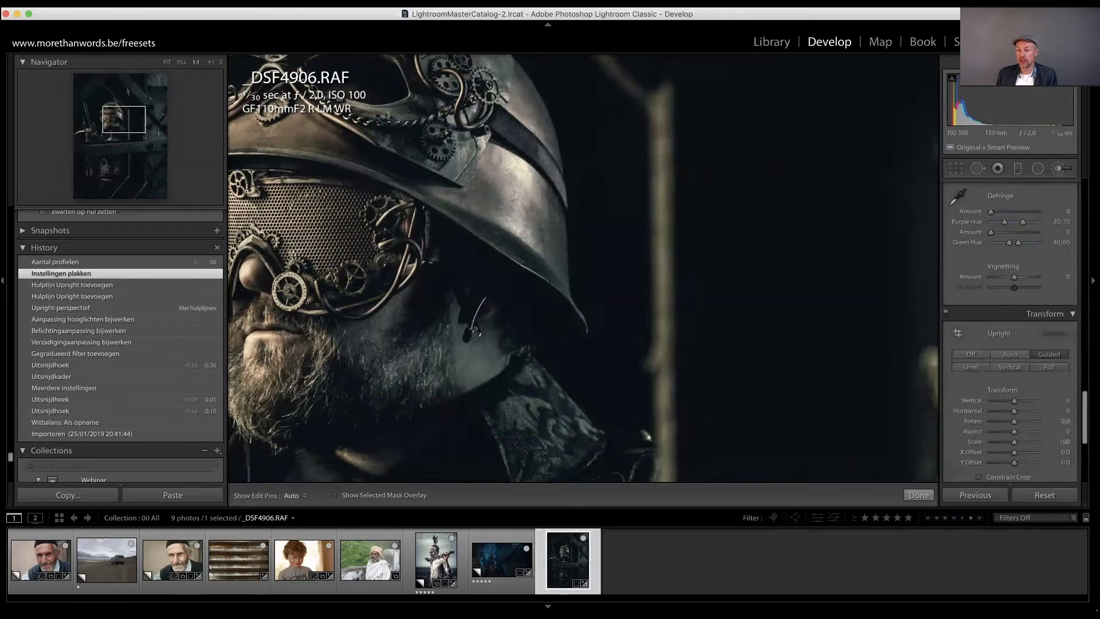
{"action": "scroll", "coordinate": [1009, 331], "scroll_direction": "up", "scroll_amount": 8}
{"action": "left_click", "coordinate": [995, 221]}
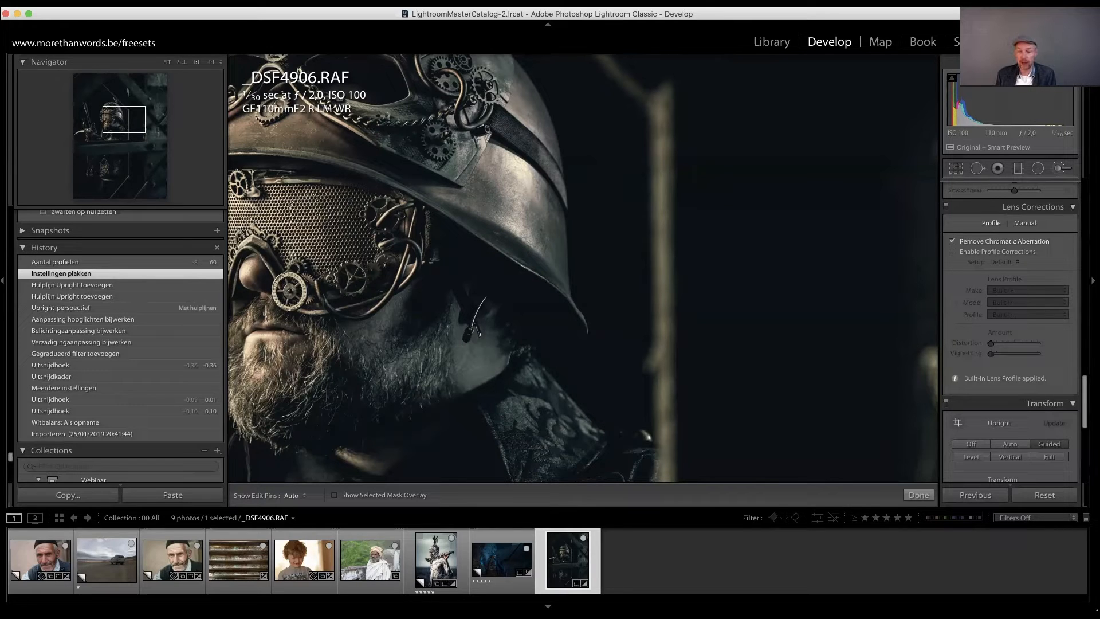
{"action": "left_click", "coordinate": [955, 379]}
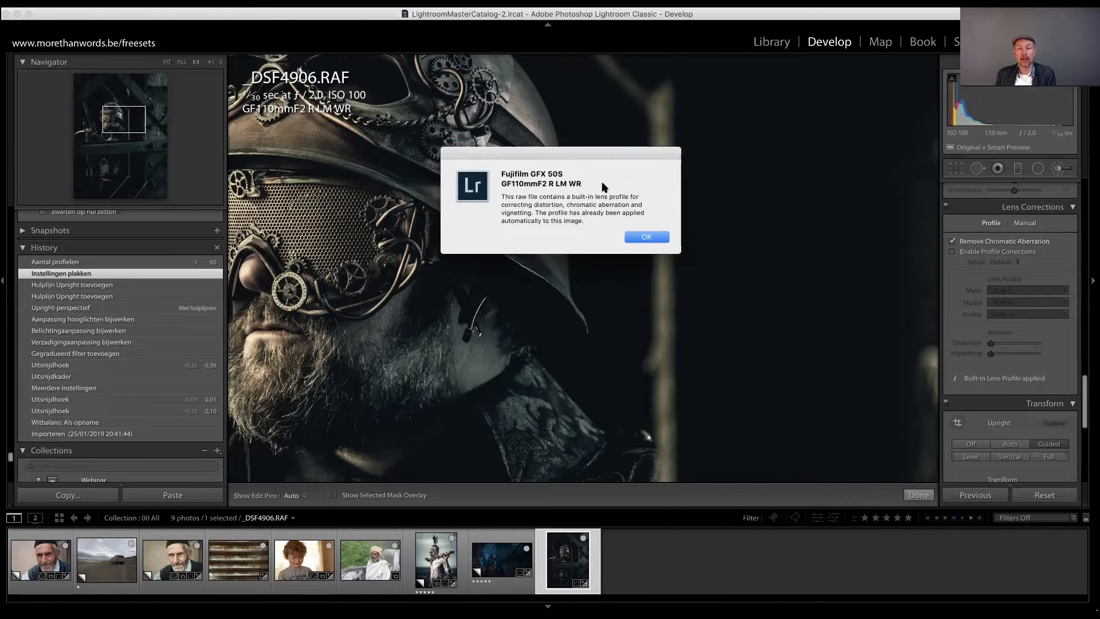
{"action": "left_click", "coordinate": [695, 318]}
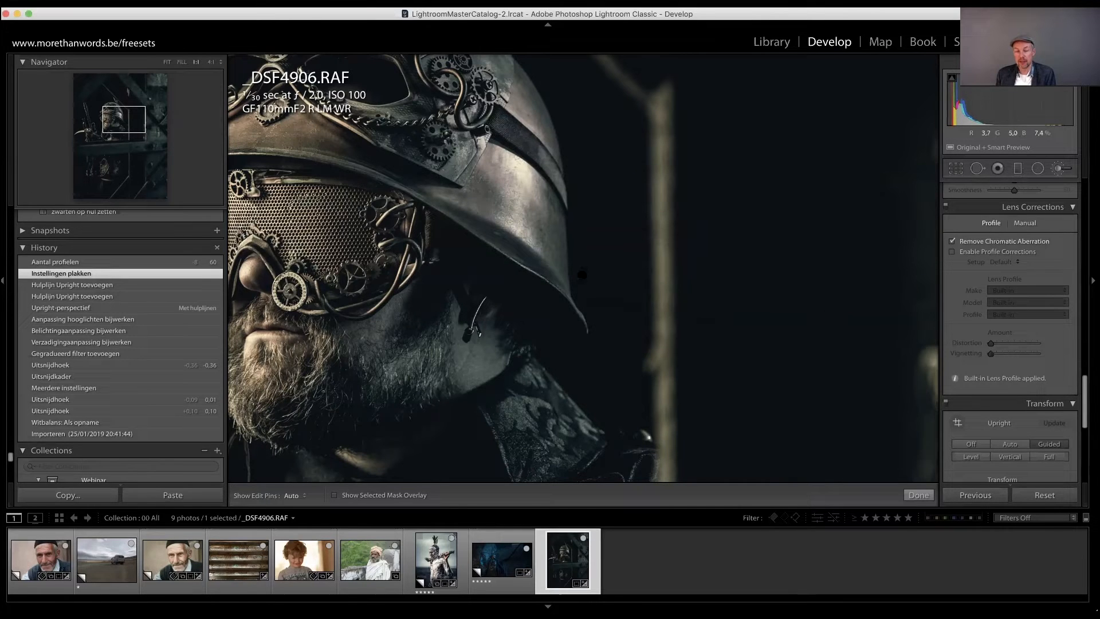
Turn off Remove Chromatic Aberration for the helmet portrait and fit the whole photo in view.
{"action": "left_click", "coordinate": [951, 241]}
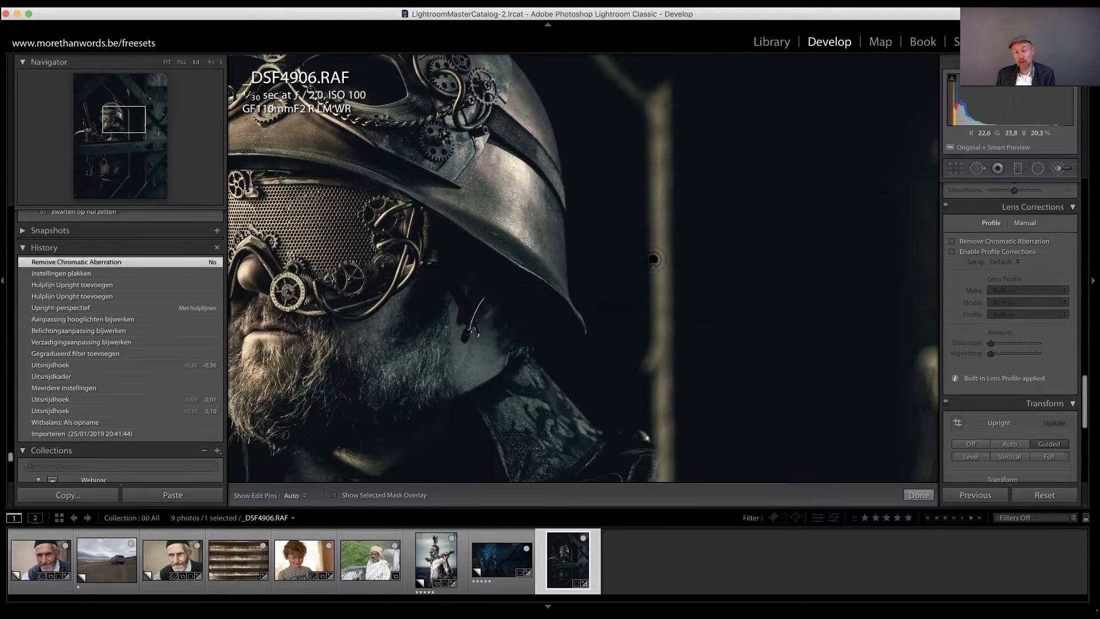
{"action": "left_click", "coordinate": [656, 262]}
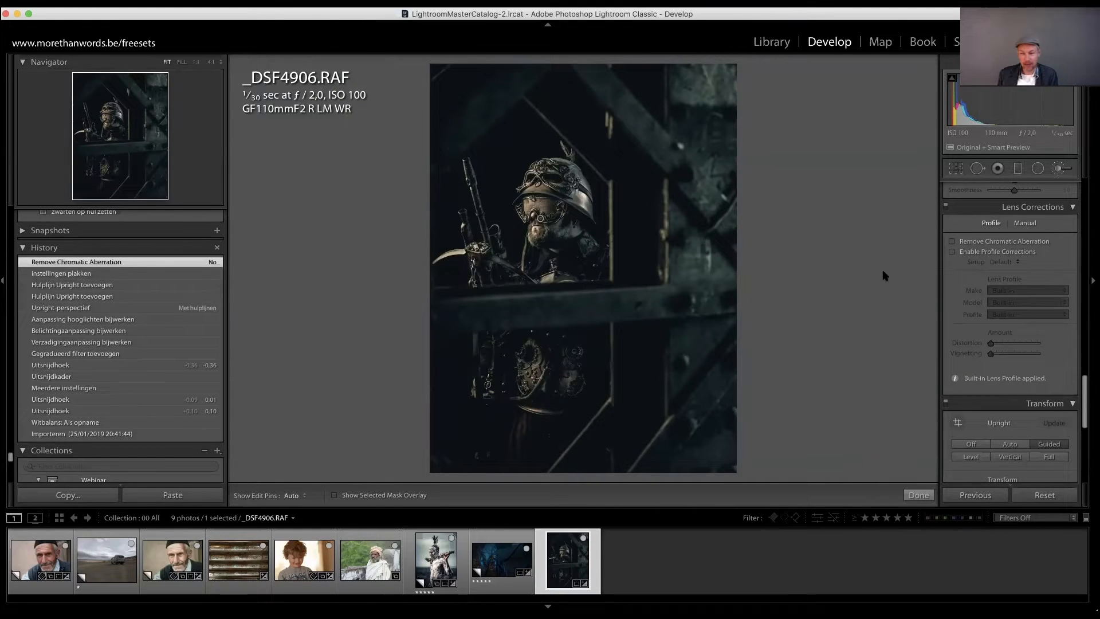
{"action": "scroll", "coordinate": [1008, 344], "scroll_direction": "up", "scroll_amount": 15}
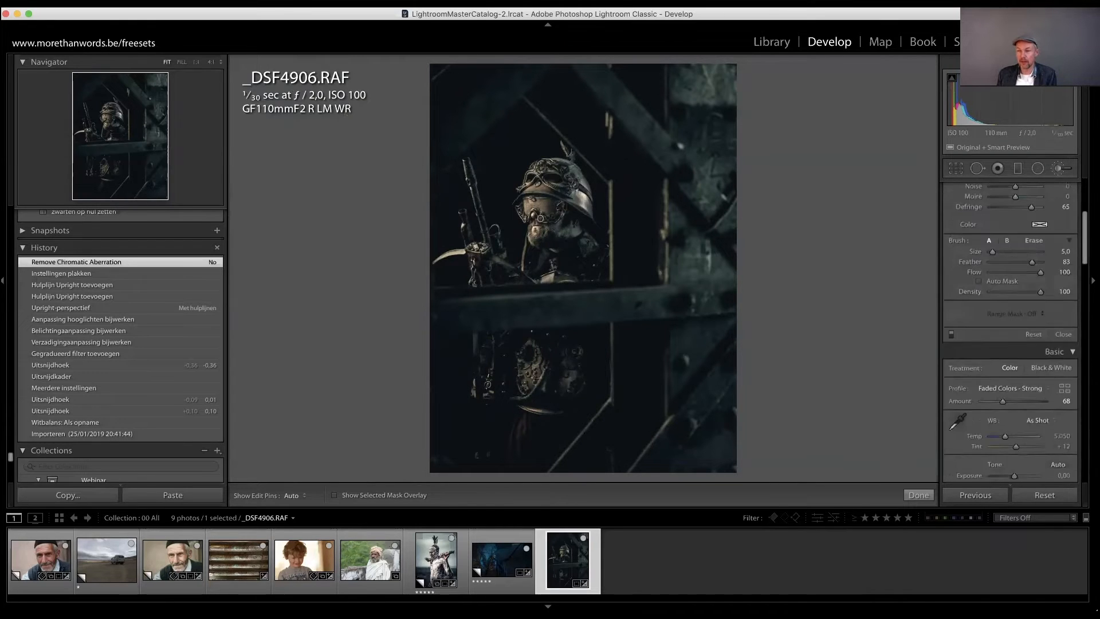
{"action": "scroll", "coordinate": [1074, 313], "scroll_direction": "down", "scroll_amount": 15}
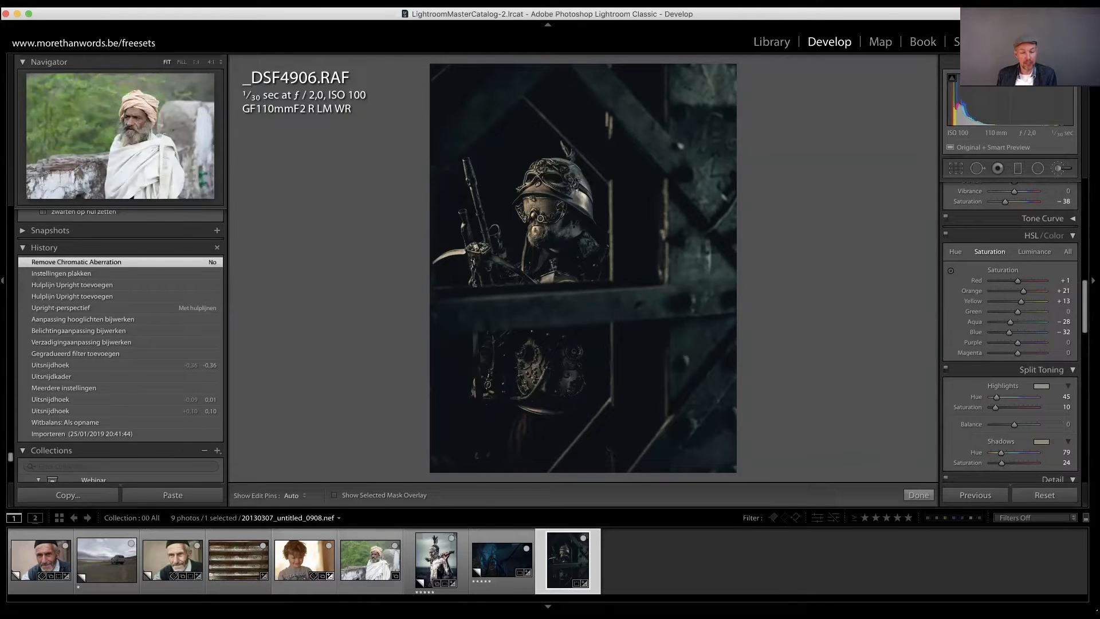
Switch to the painted ceiling photo 20100411_Iran_4306.nef and bring up its Lens Corrections profile settings.
{"action": "left_click", "coordinate": [238, 558]}
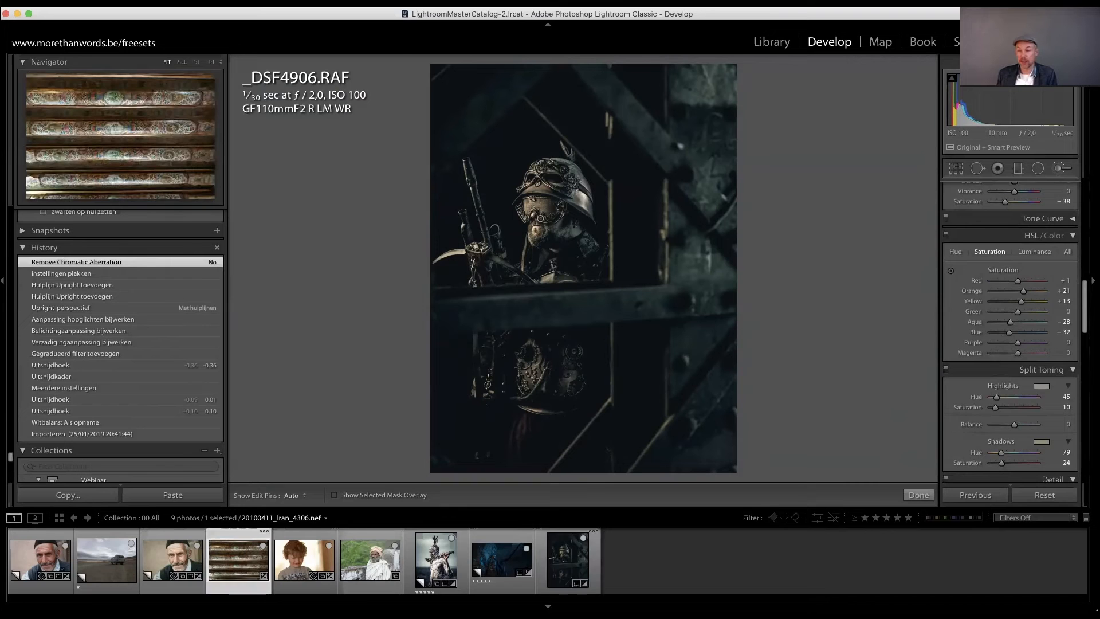
{"action": "scroll", "coordinate": [1009, 332], "scroll_direction": "down", "scroll_amount": 5}
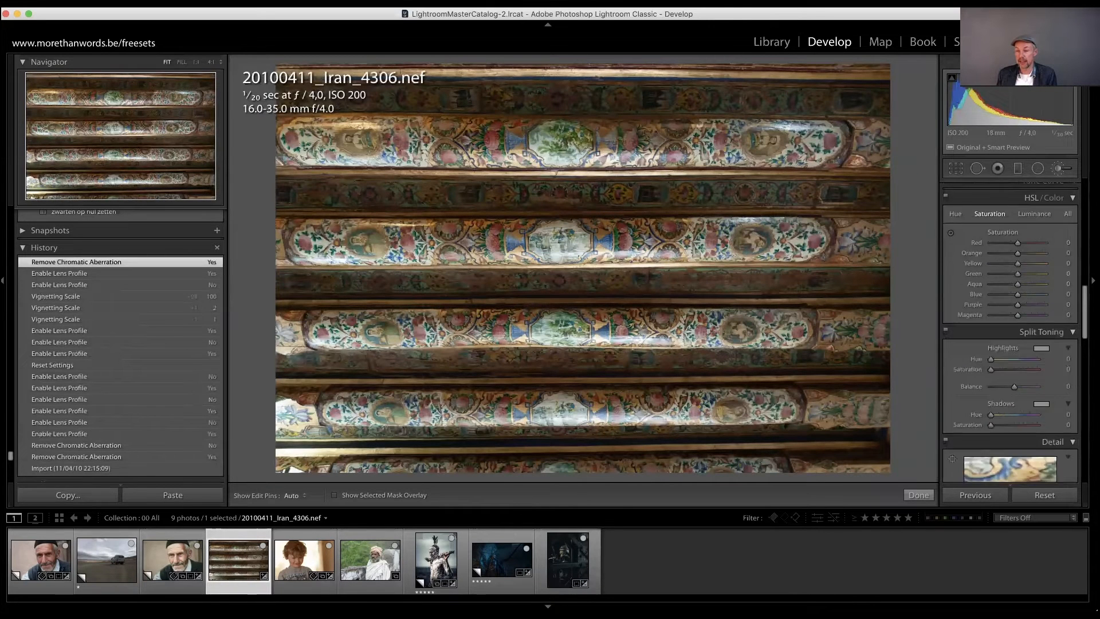
{"action": "scroll", "coordinate": [966, 388], "scroll_direction": "down", "scroll_amount": 5}
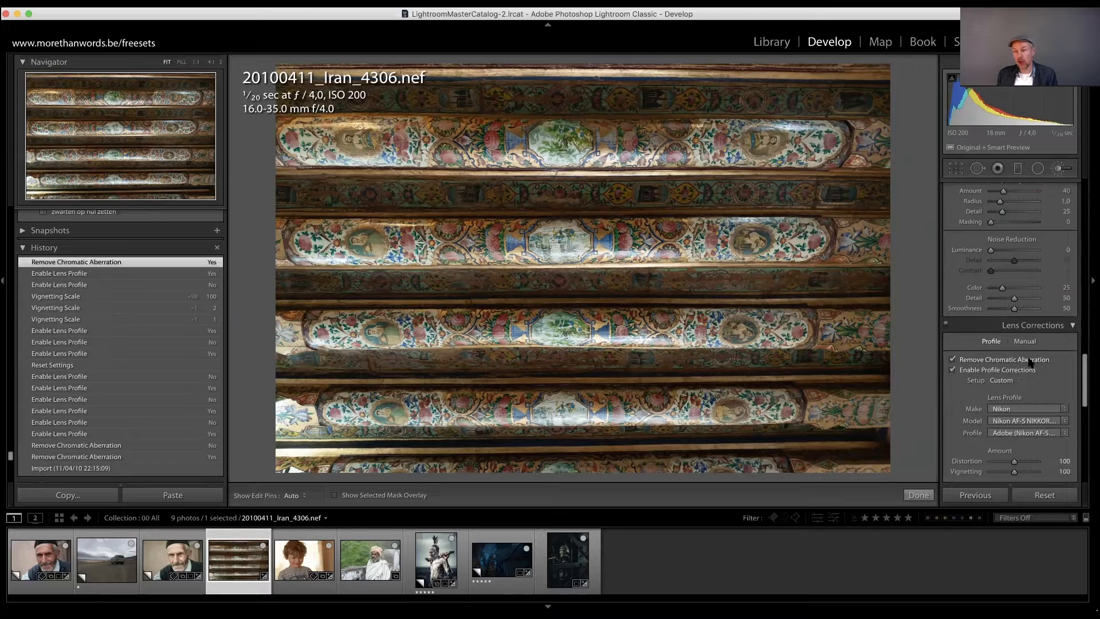
Open the Set Default Develop Settings dialog for the ceiling photo's camera model and dismiss it without updating the defaults.
{"action": "key", "text": "alt"}
{"action": "left_click", "coordinate": [1060, 492]}
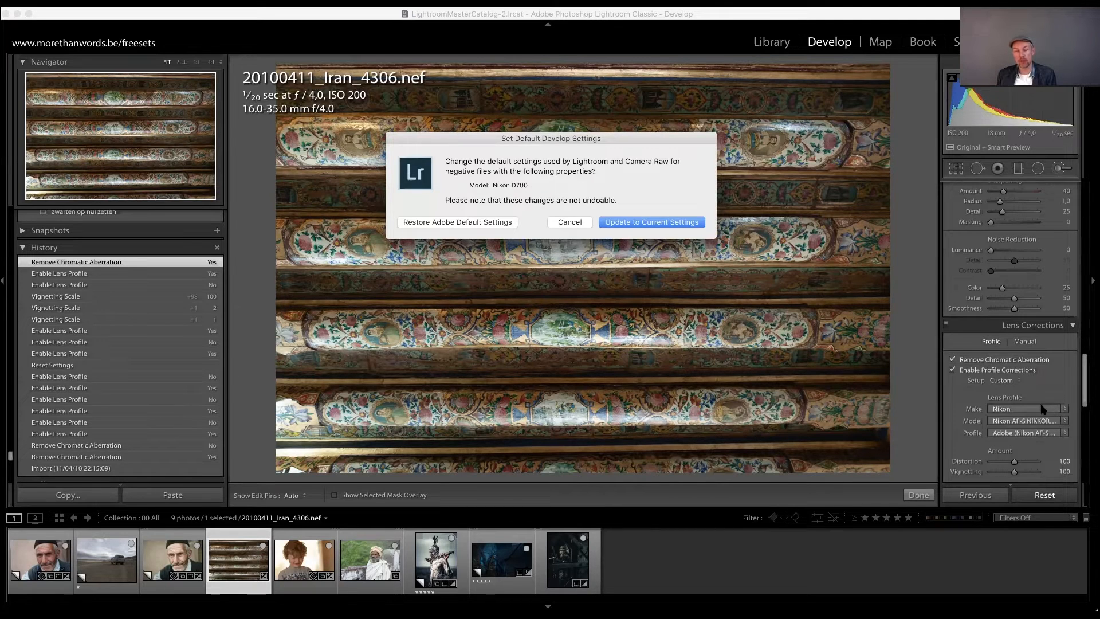
{"action": "left_click", "coordinate": [570, 221]}
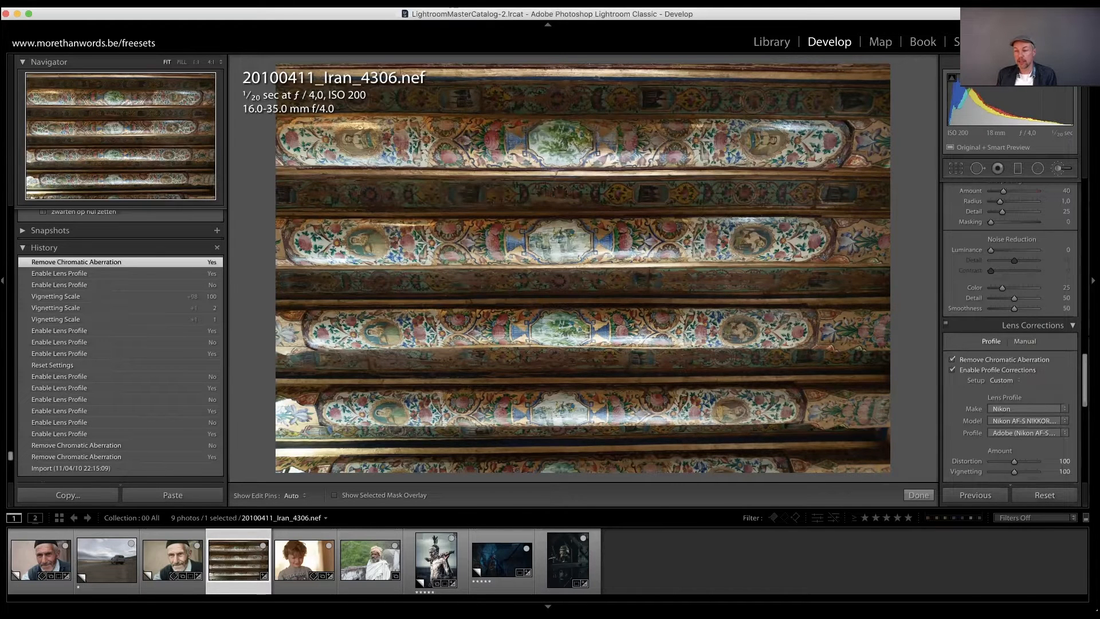
Try Contrast +70 as a default develop setting on the ceiling photo, cancelling the defaults dialog and resetting Contrast to 0.
{"action": "left_click", "coordinate": [1068, 168]}
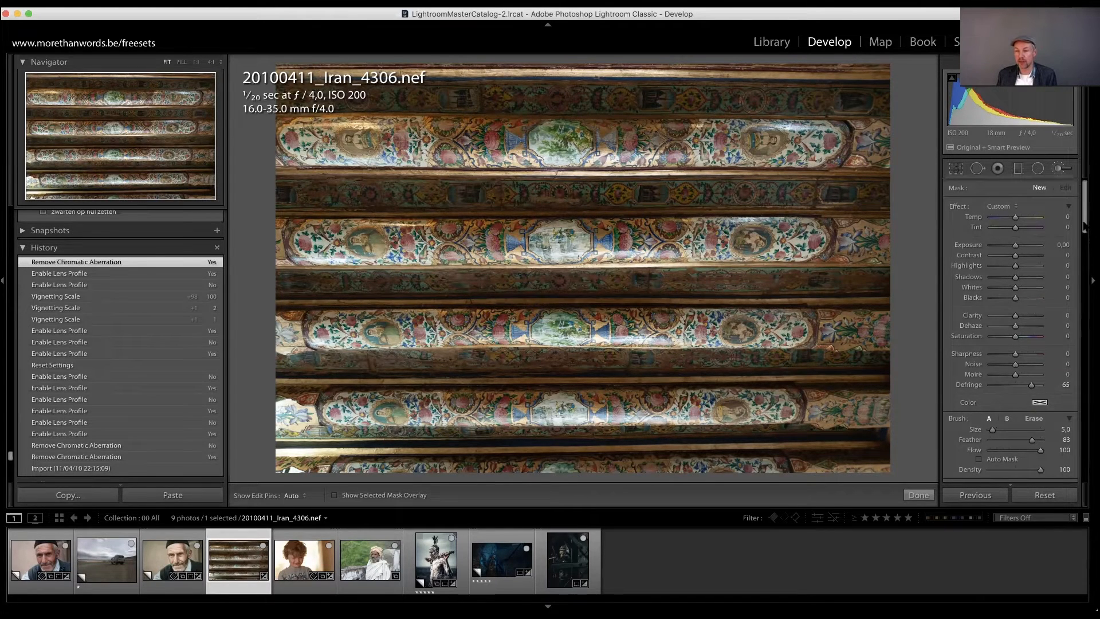
{"action": "scroll", "coordinate": [1076, 258], "scroll_direction": "down", "scroll_amount": 10}
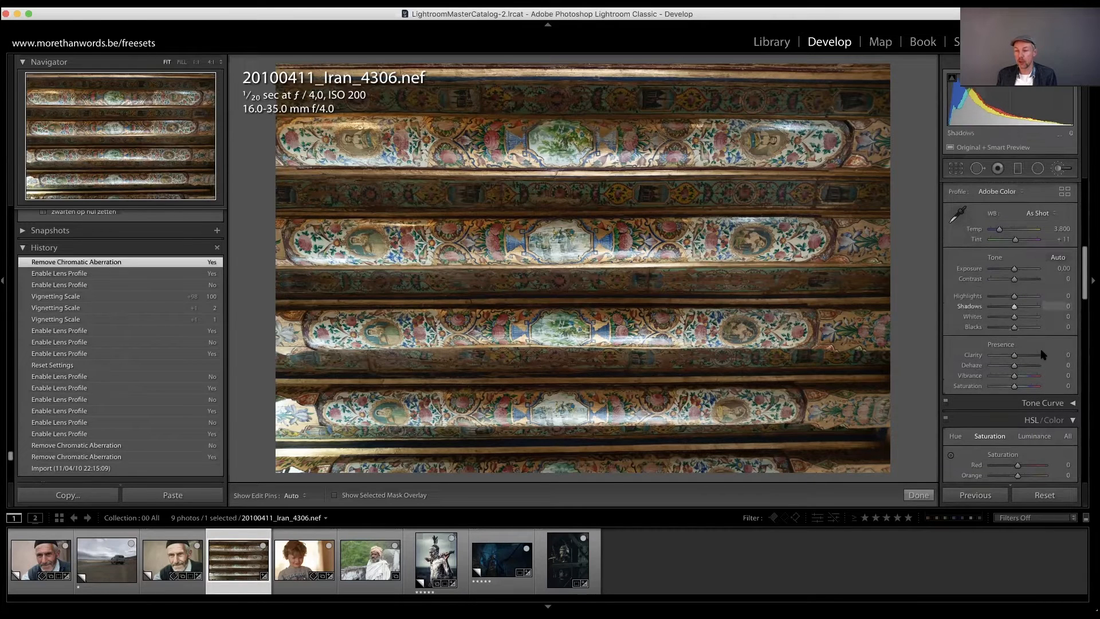
{"action": "left_click_drag", "start_coordinate": [1014, 279], "coordinate": [1031, 279]}
{"action": "key", "text": "alt"}
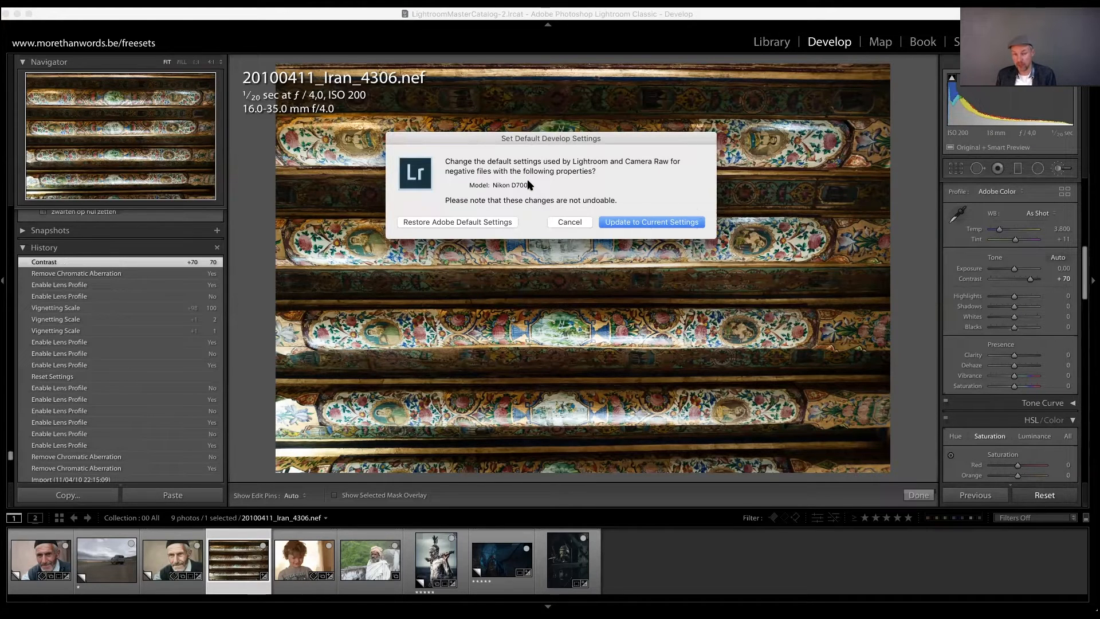
{"action": "left_click", "coordinate": [576, 223]}
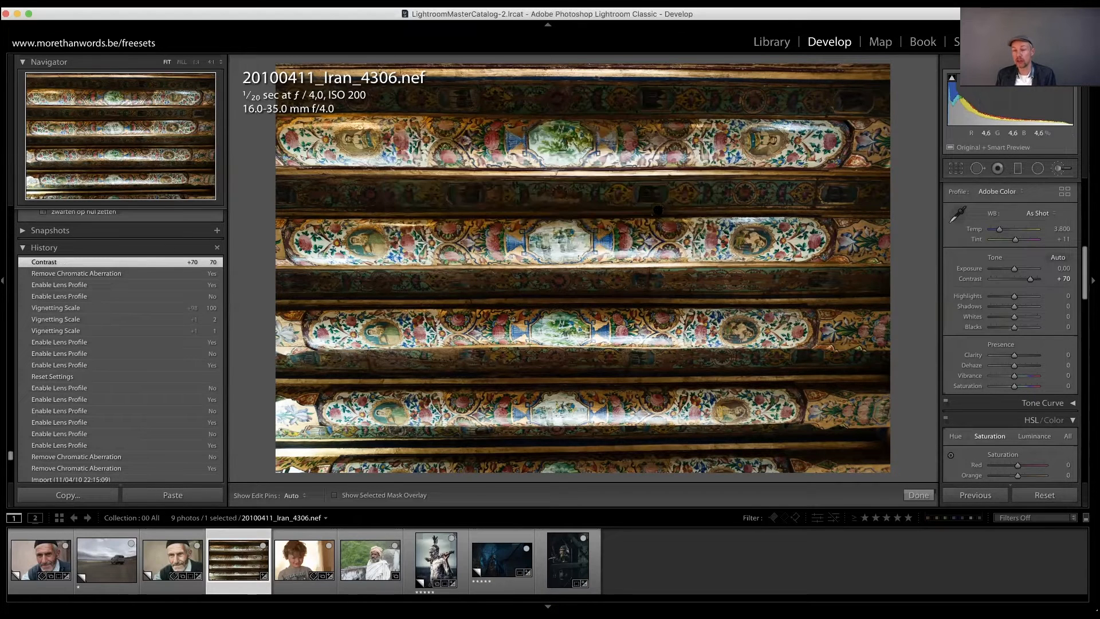
{"action": "double_click", "coordinate": [1031, 278]}
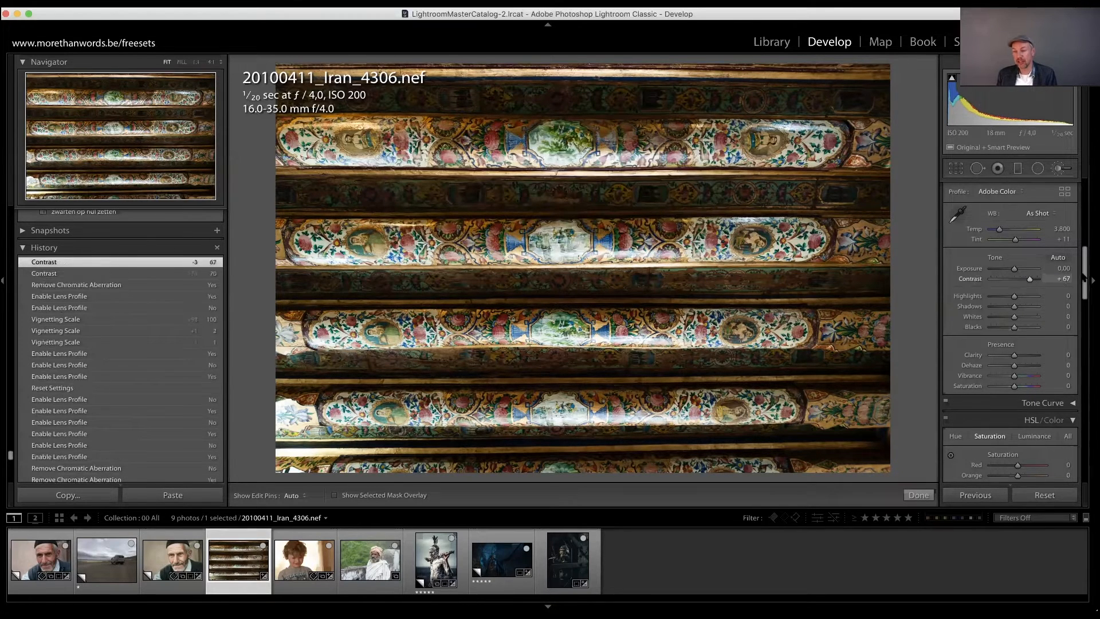
{"action": "left_click_drag", "start_coordinate": [1084, 286], "coordinate": [1083, 330]}
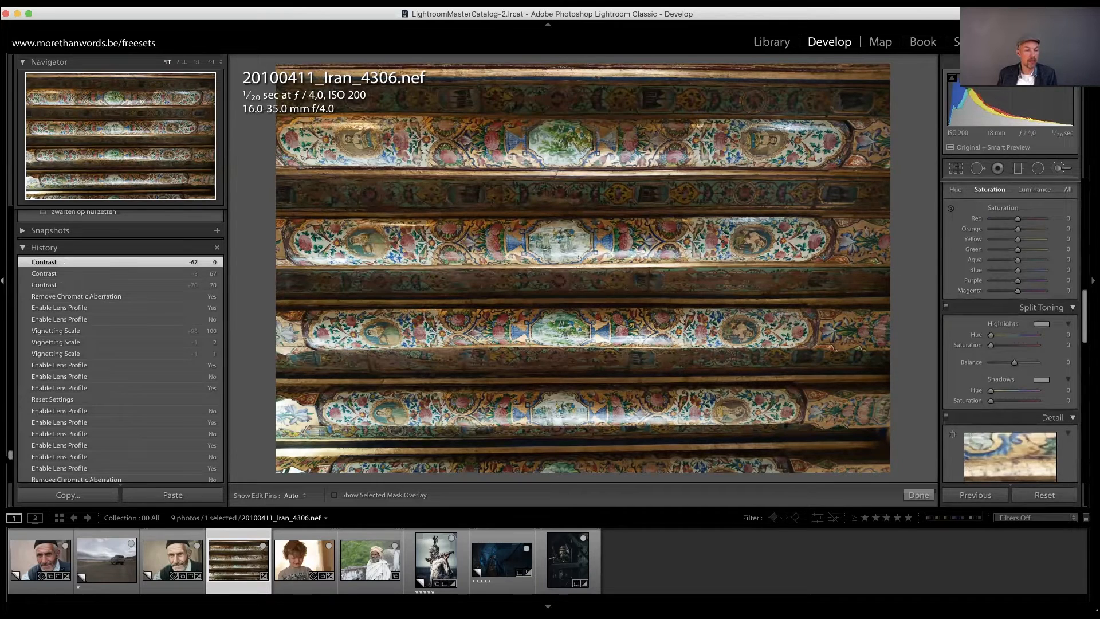
Start a new develop preset from the ceiling photo that includes only Lens Profile Corrections and Chromatic Aberration.
{"action": "left_click_drag", "start_coordinate": [10, 453], "coordinate": [10, 210]}
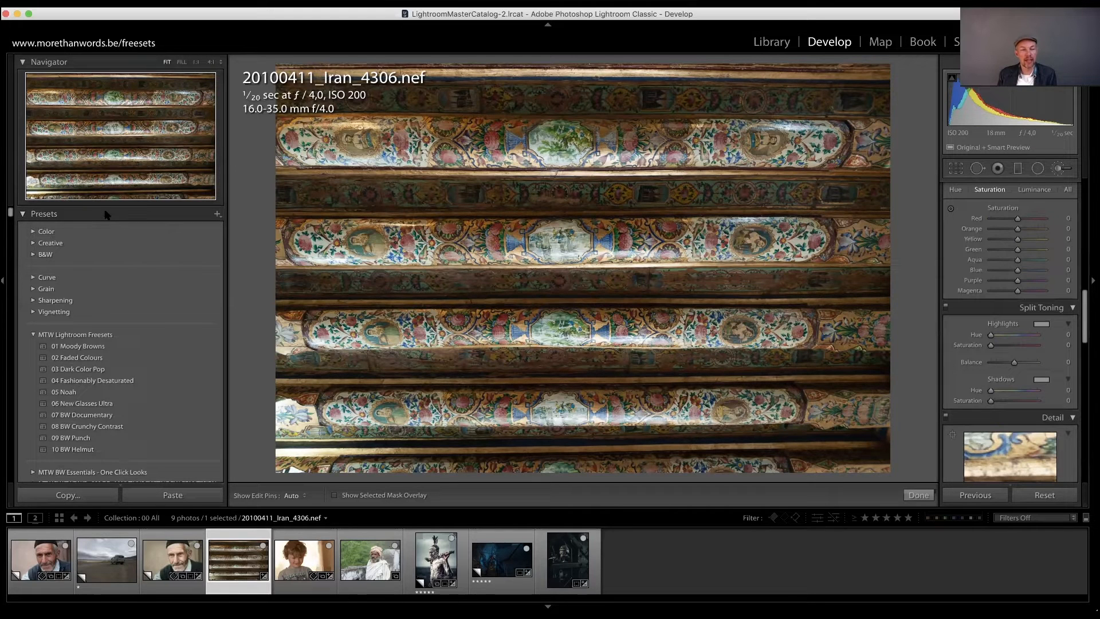
{"action": "left_click", "coordinate": [217, 215]}
{"action": "left_click", "coordinate": [273, 228]}
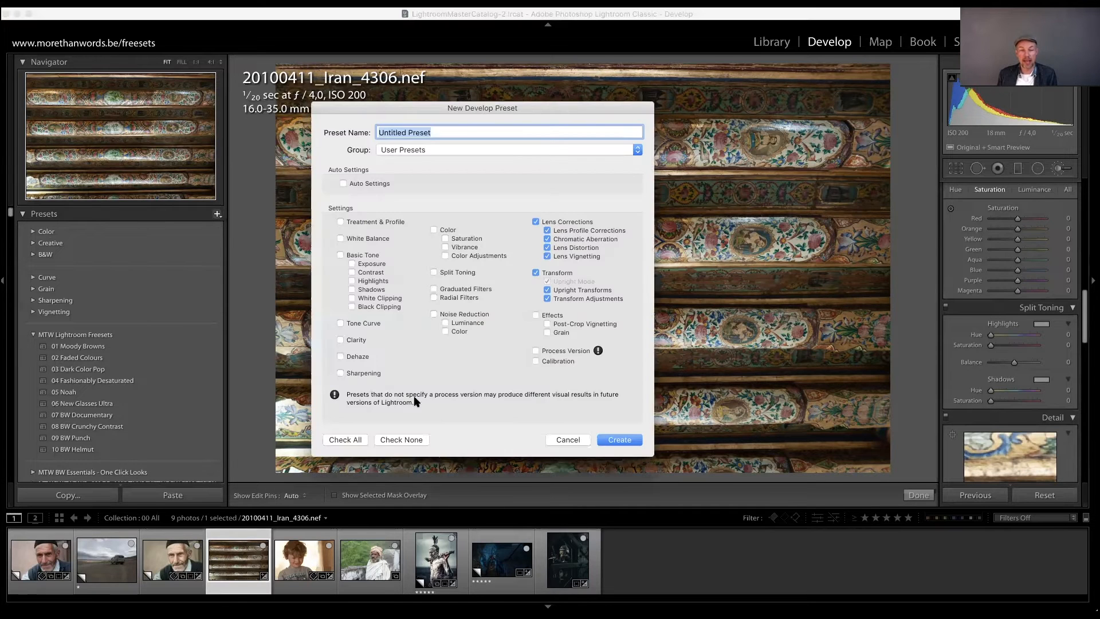
{"action": "left_click", "coordinate": [400, 439]}
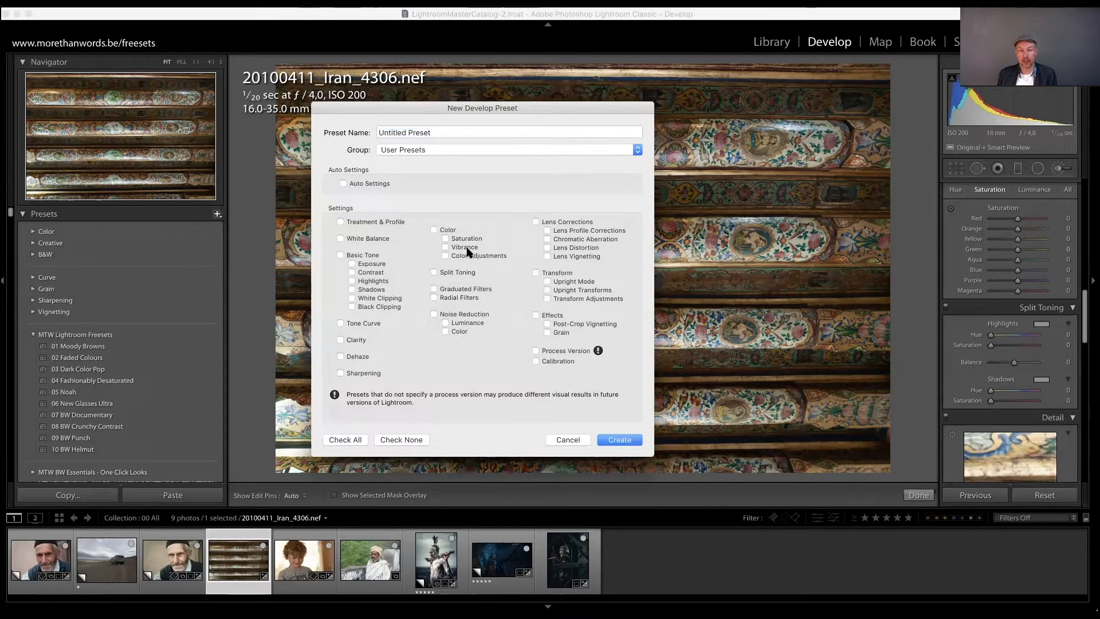
{"action": "left_click", "coordinate": [548, 230]}
{"action": "left_click", "coordinate": [547, 239]}
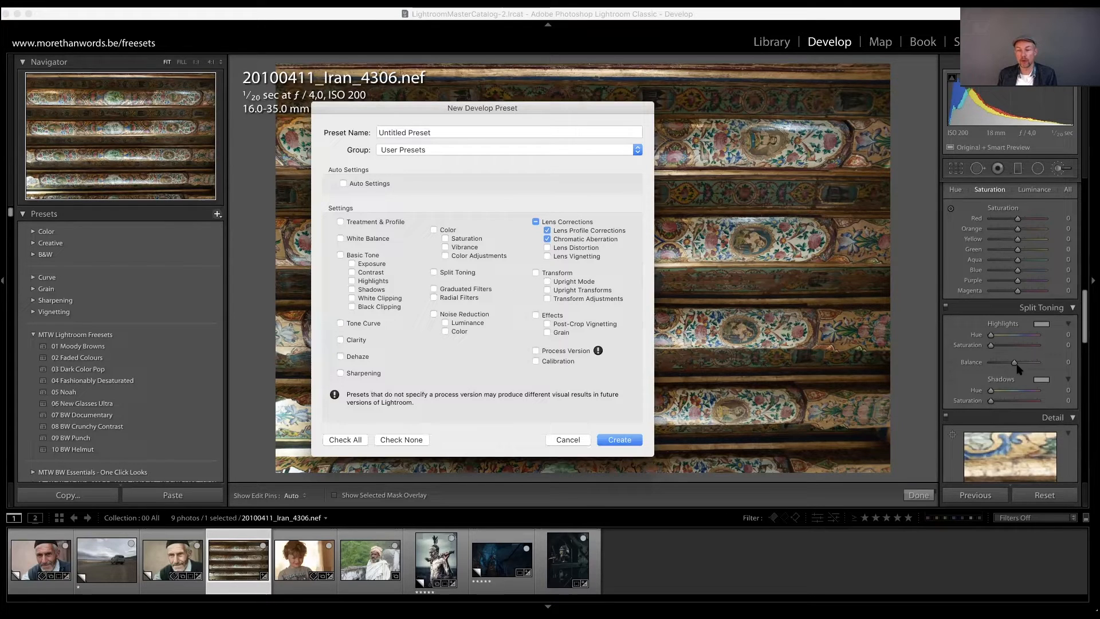
Name the new develop preset "My LEns correction preset".
{"action": "left_click", "coordinate": [444, 132]}
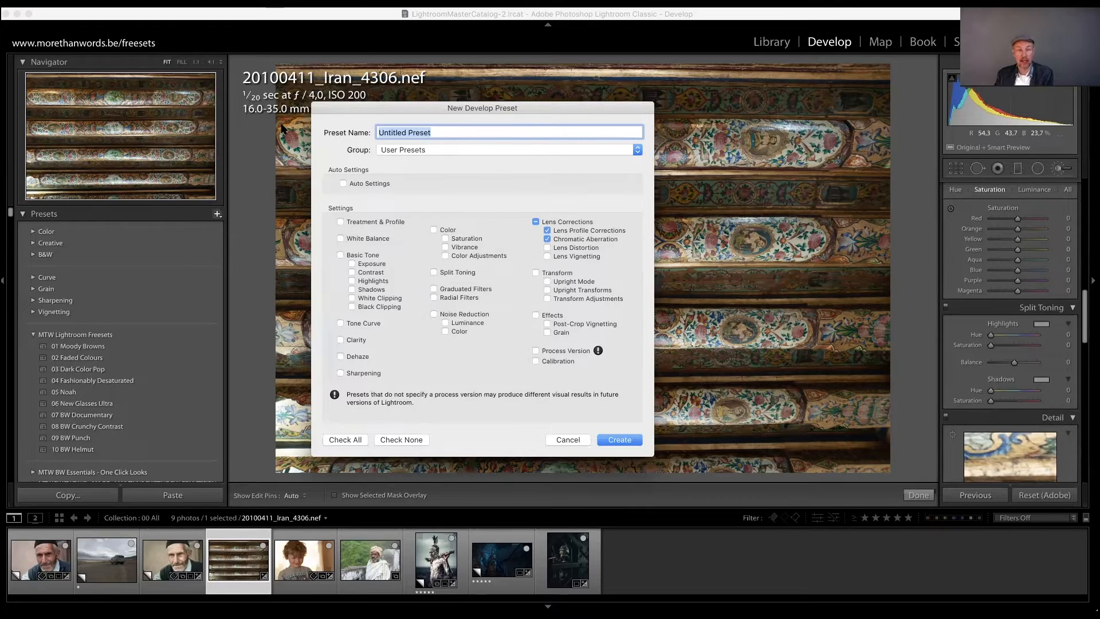
{"action": "type", "text": "Le"}
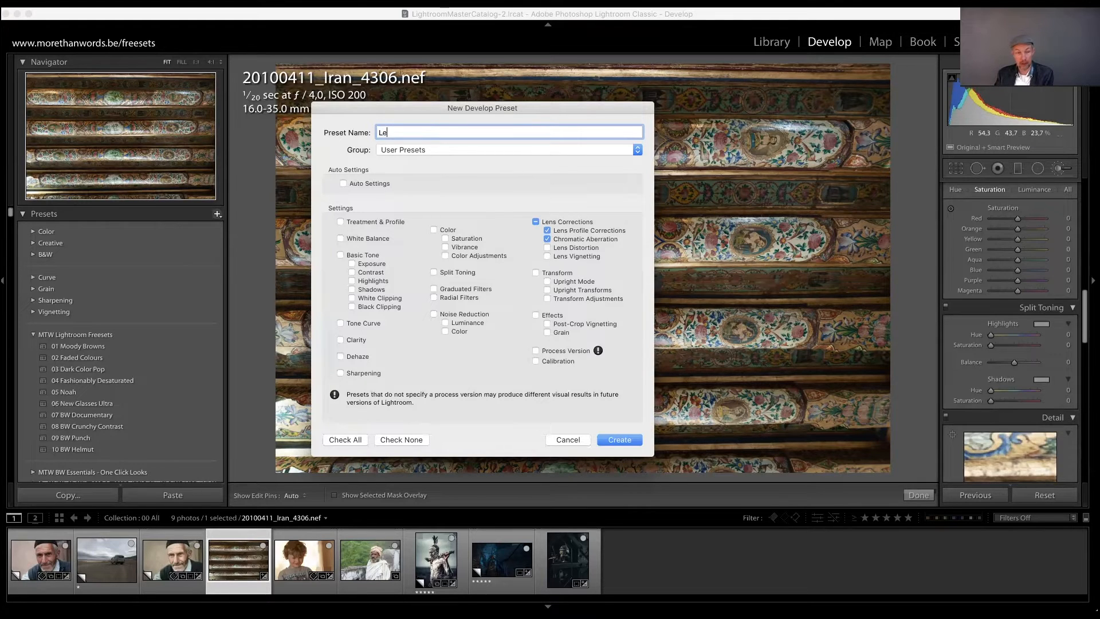
{"action": "key", "text": "BackSpace"}
{"action": "key", "text": "BackSpace"}
{"action": "type", "text": "My"}
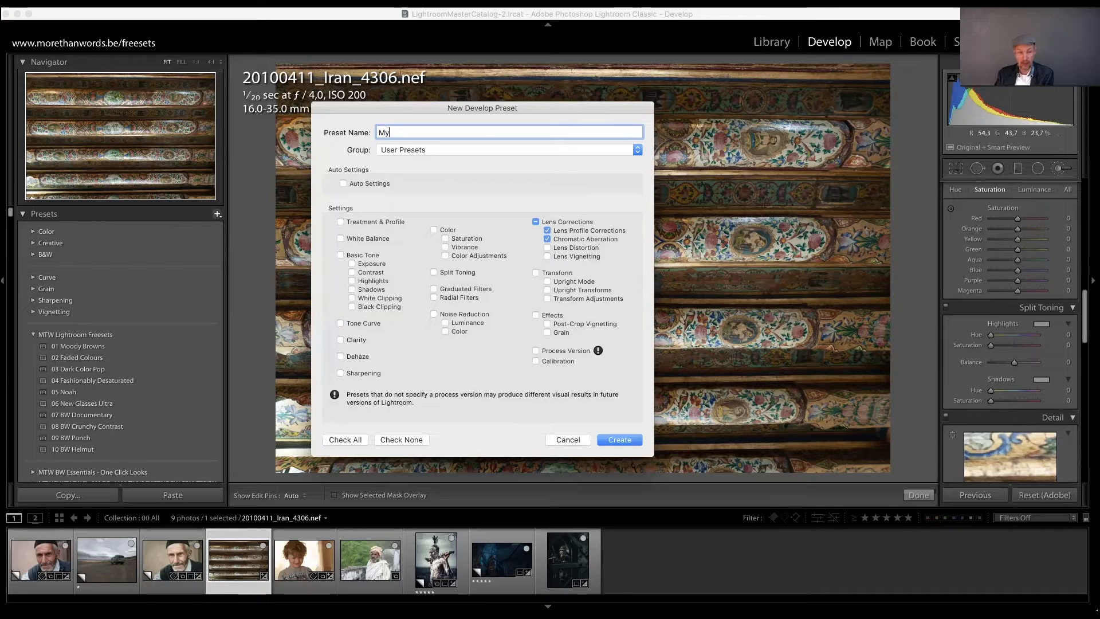
{"action": "type", "text": " LEns"}
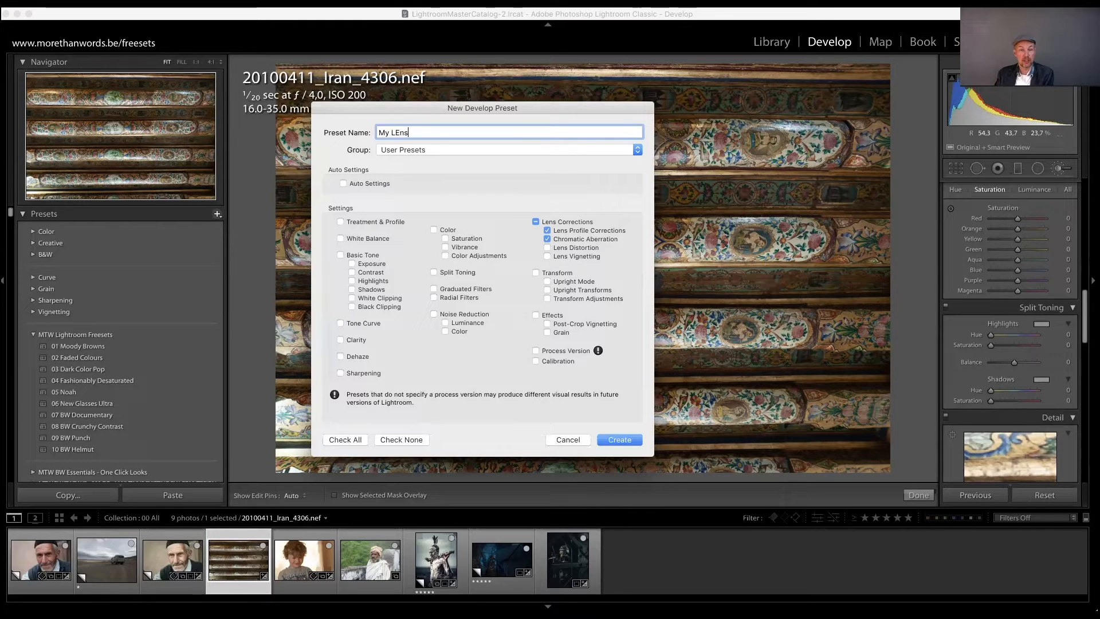
{"action": "type", "text": " correction preset"}
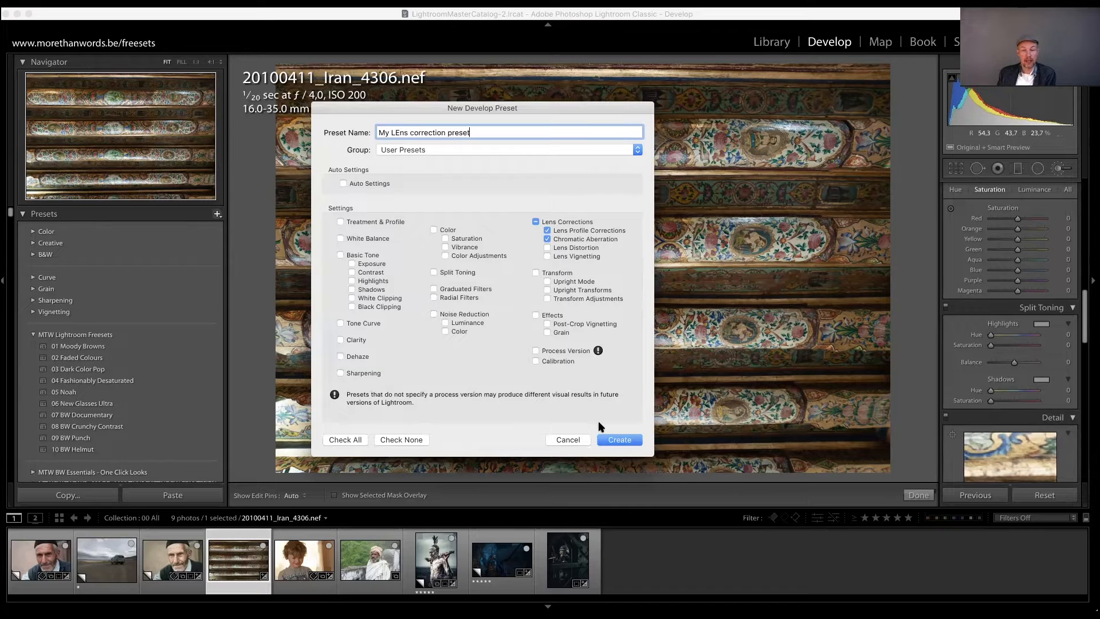
Create a new preset group named "Demo Webinar" and assign the lens correction preset to it.
{"action": "left_click", "coordinate": [619, 151]}
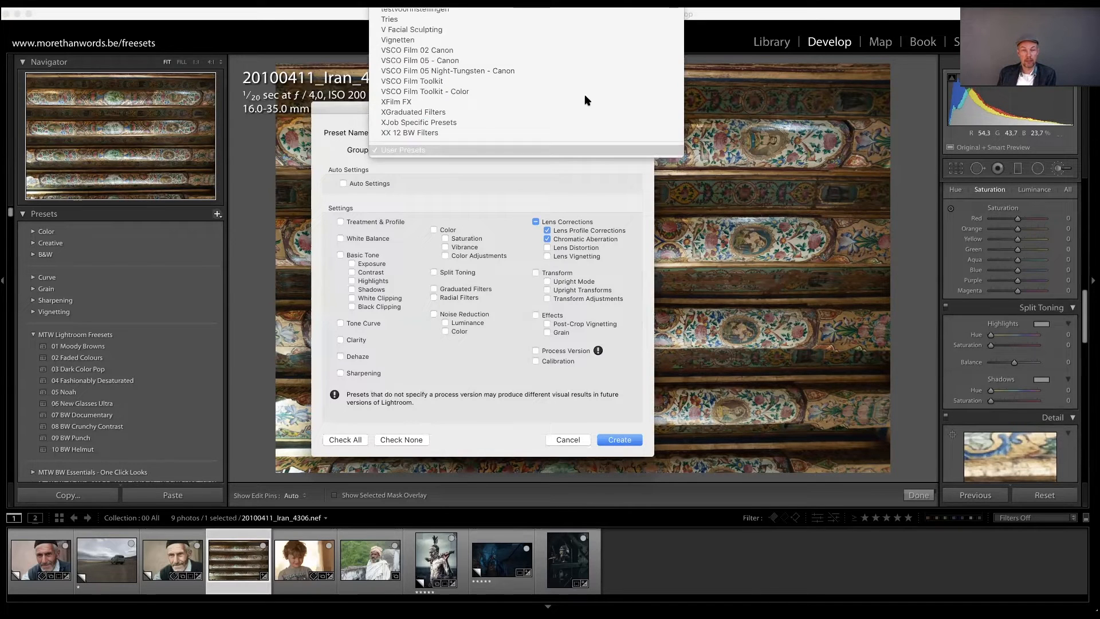
{"action": "scroll", "coordinate": [540, 9], "scroll_direction": "up", "scroll_amount": 15}
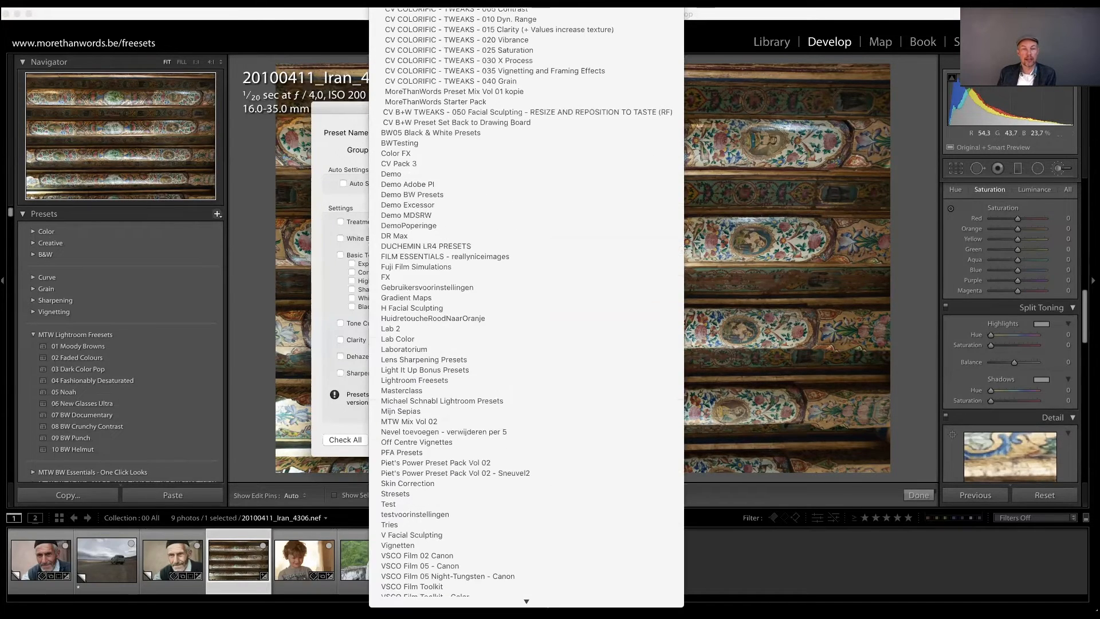
{"action": "left_click", "coordinate": [541, 11]}
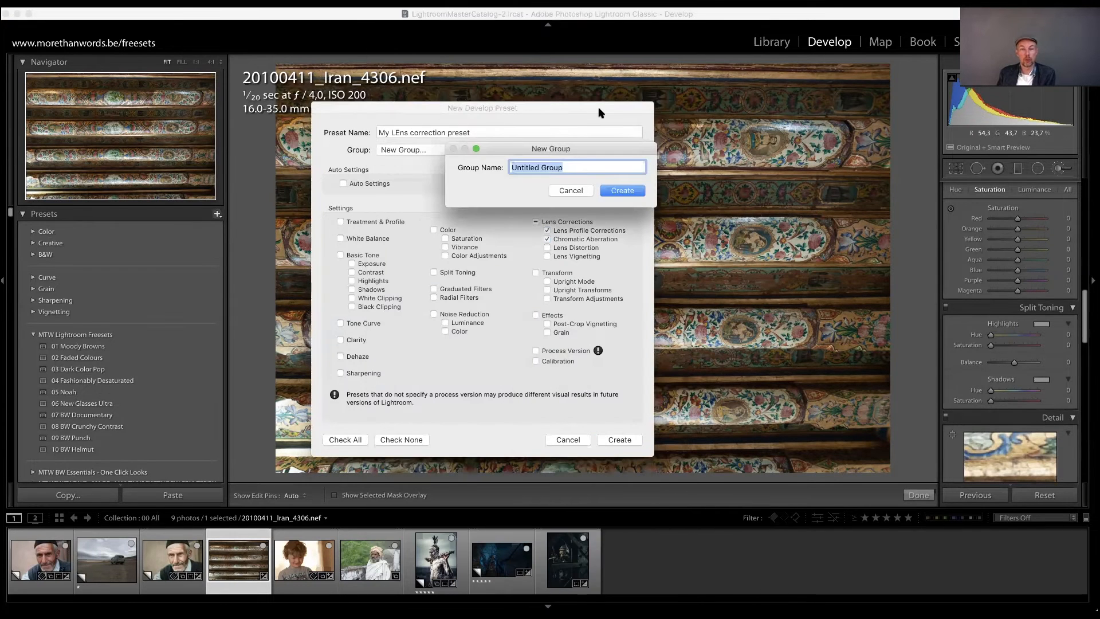
{"action": "type", "text": "Dem"}
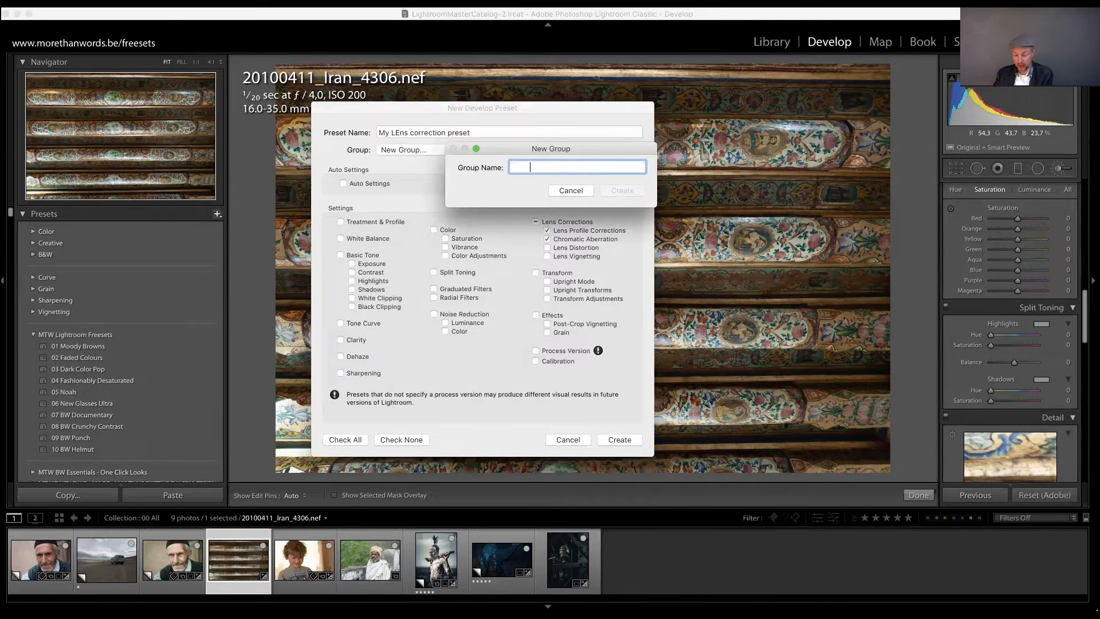
{"action": "type", "text": "o Webinar"}
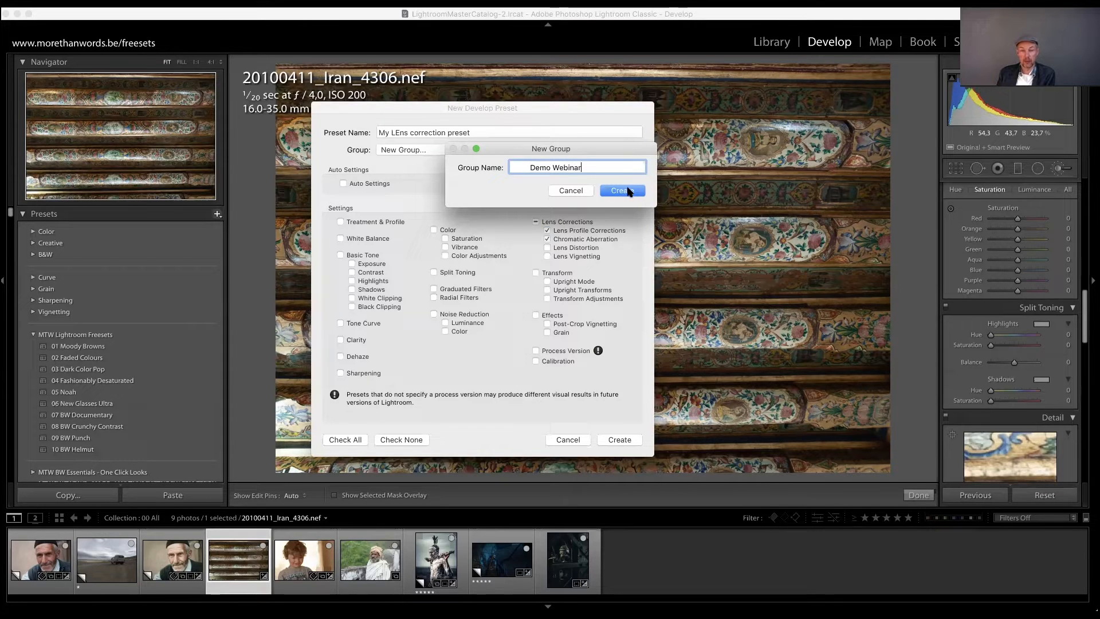
{"action": "left_click", "coordinate": [628, 190]}
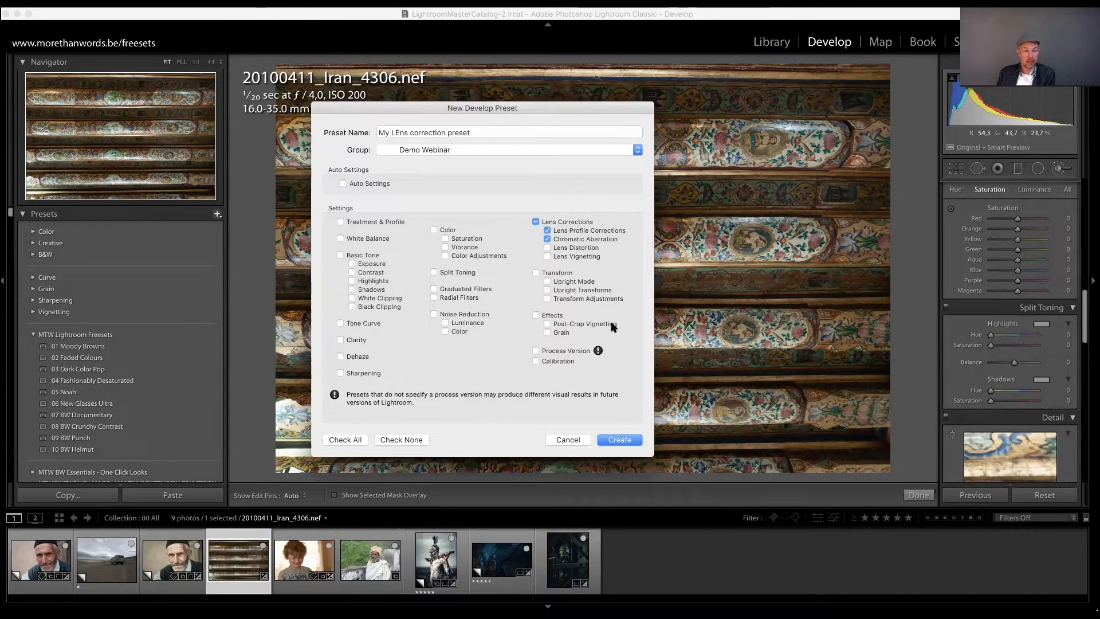
Create the lens correction preset and collapse the MTW Lightroom Freesets group and the first expanded preset groups below it.
{"action": "left_click", "coordinate": [622, 439]}
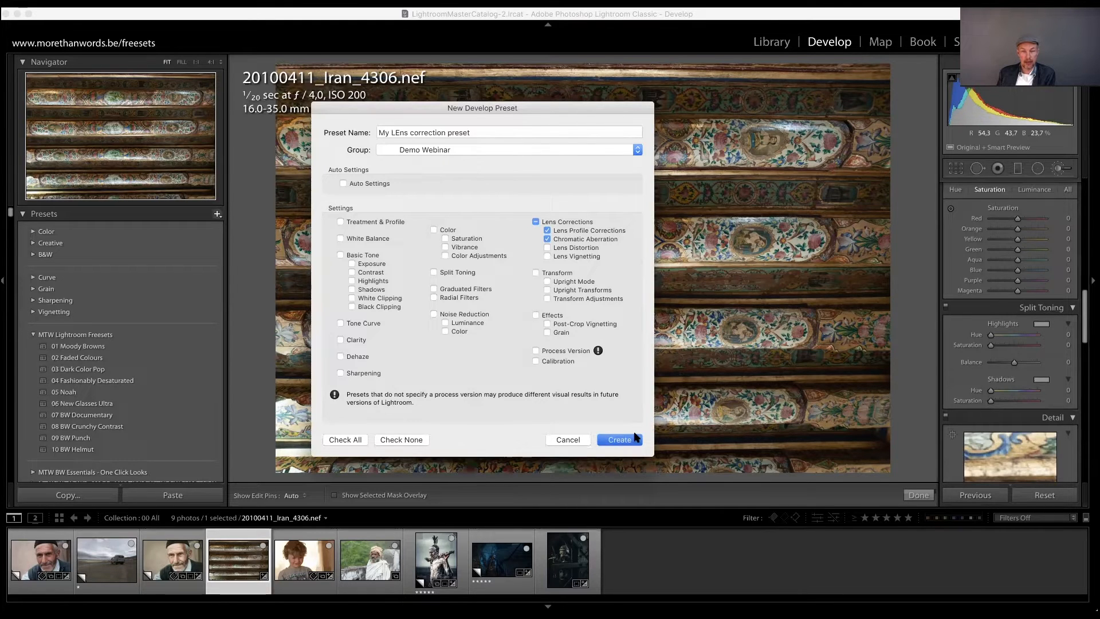
{"action": "left_click", "coordinate": [33, 335]}
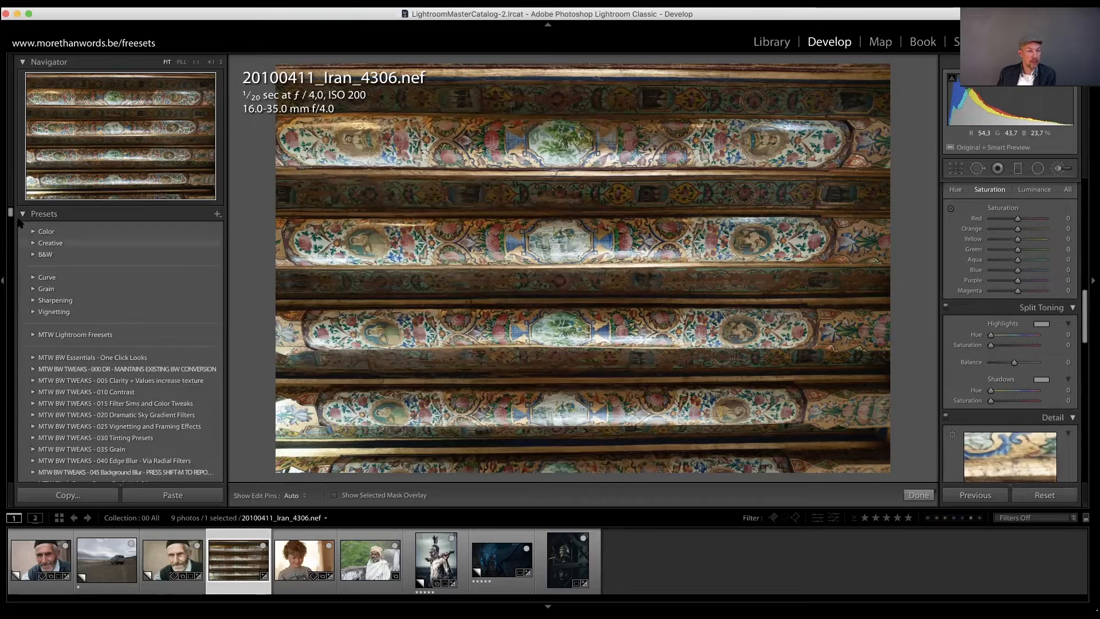
{"action": "scroll", "coordinate": [36, 308], "scroll_direction": "down", "scroll_amount": 10}
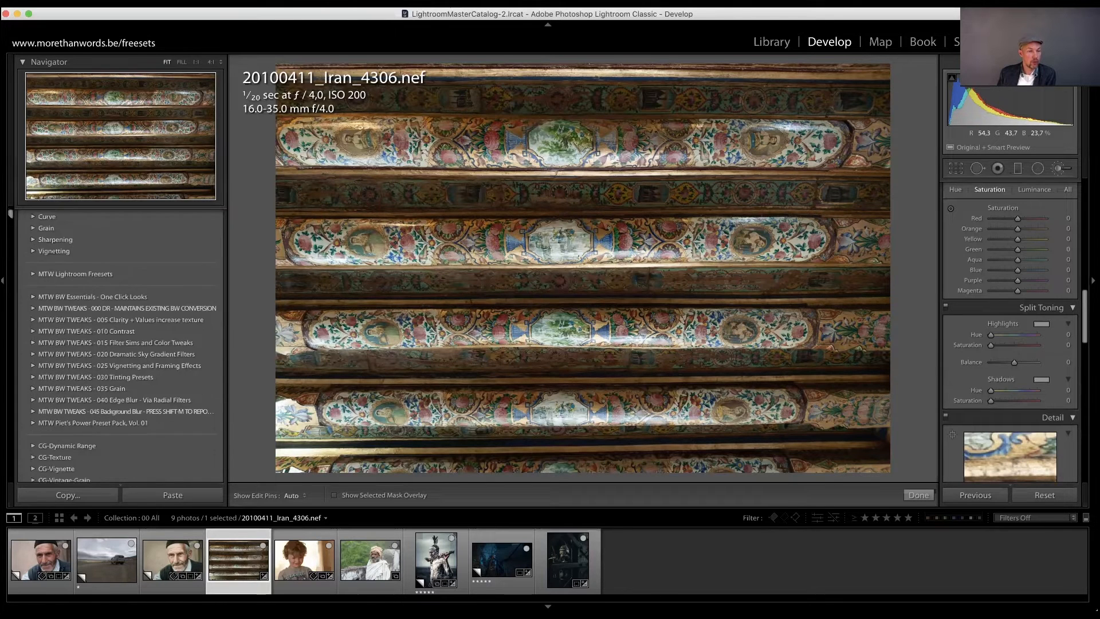
{"action": "left_click", "coordinate": [34, 314]}
{"action": "left_click", "coordinate": [33, 326]}
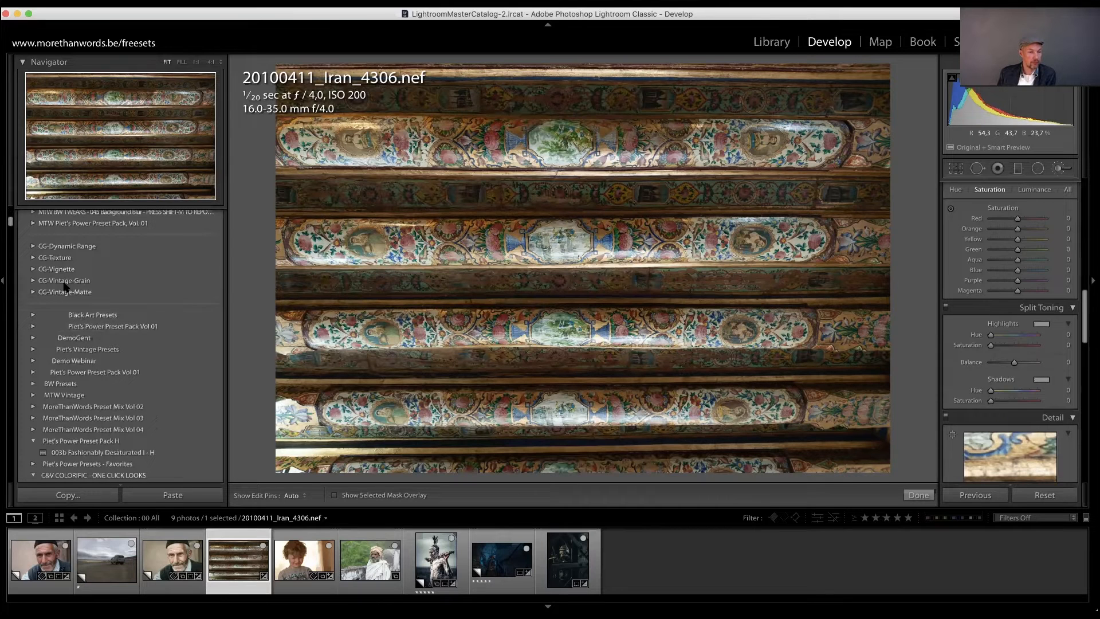
Collapse the remaining expanded preset groups, from C&V COLORIFIC - ONE CLICK LOOKS through Lab Color and Laboratorium to Skin Correction and Stresets.
{"action": "left_click_drag", "start_coordinate": [8, 217], "coordinate": [9, 226]}
{"action": "left_click", "coordinate": [32, 303]}
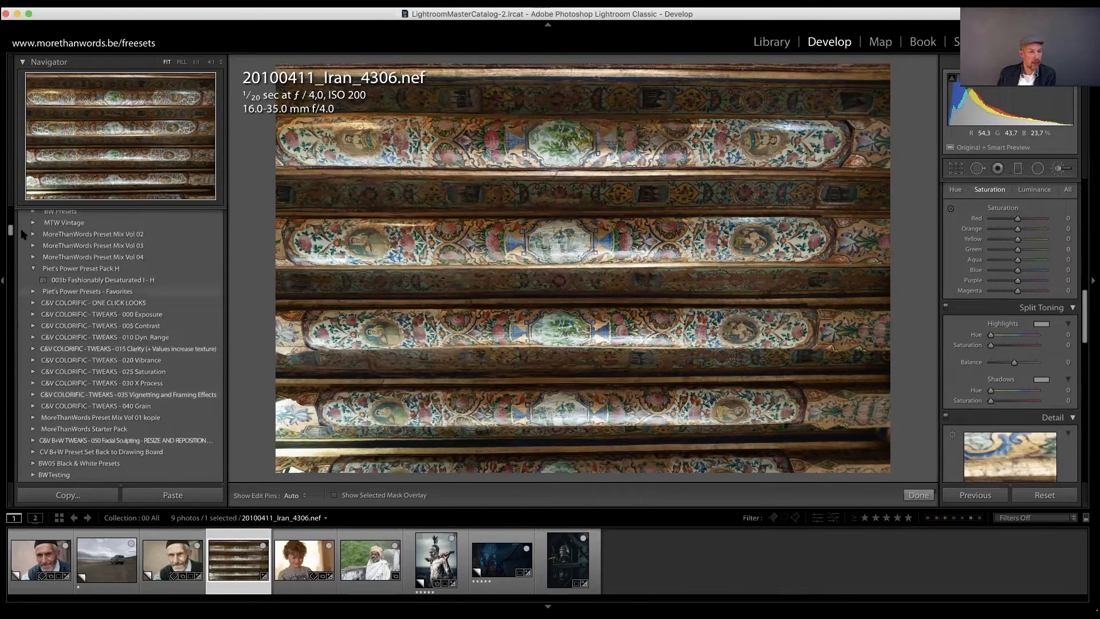
{"action": "left_click_drag", "start_coordinate": [10, 229], "coordinate": [10, 242]}
{"action": "left_click", "coordinate": [32, 375]}
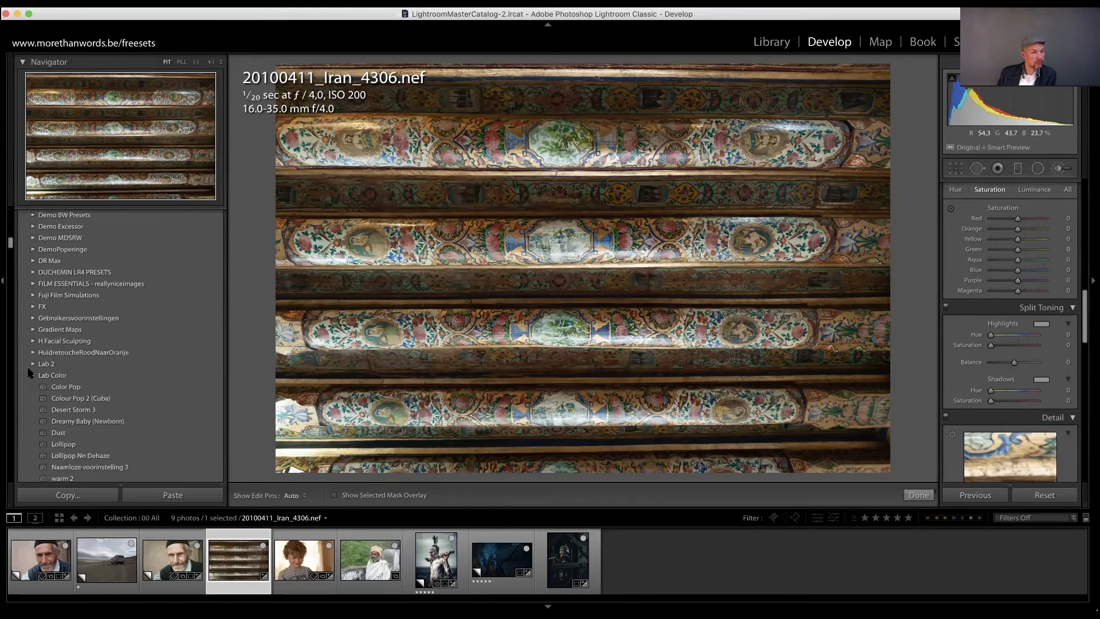
{"action": "left_click", "coordinate": [33, 375]}
{"action": "left_click", "coordinate": [32, 387]}
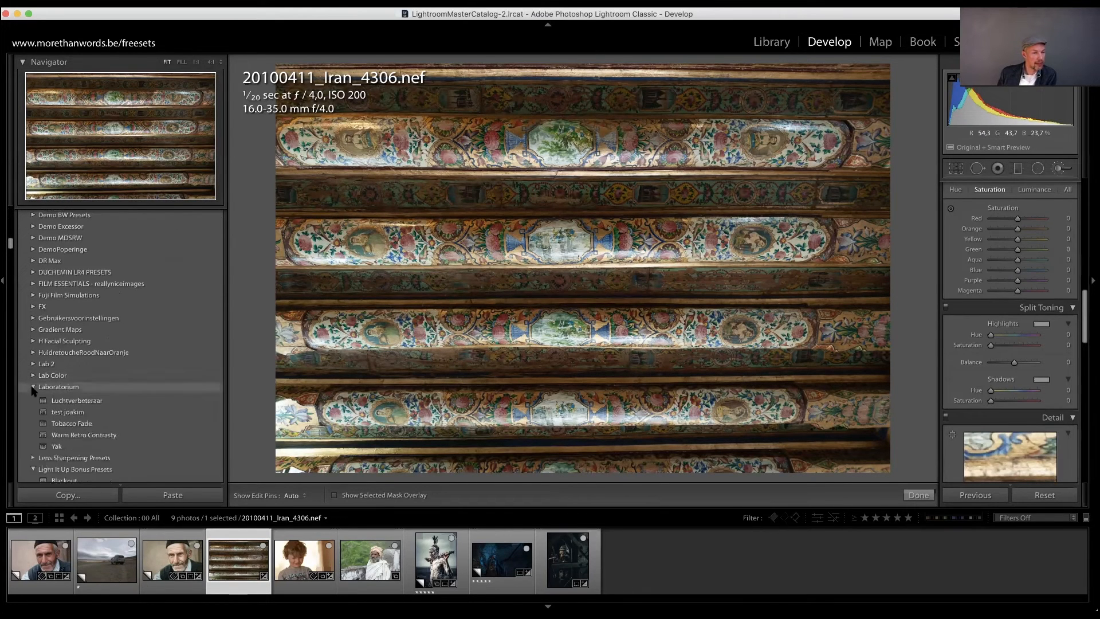
{"action": "left_click", "coordinate": [32, 409]}
{"action": "scroll", "coordinate": [120, 344], "scroll_direction": "down", "scroll_amount": 5}
{"action": "left_click", "coordinate": [33, 346]}
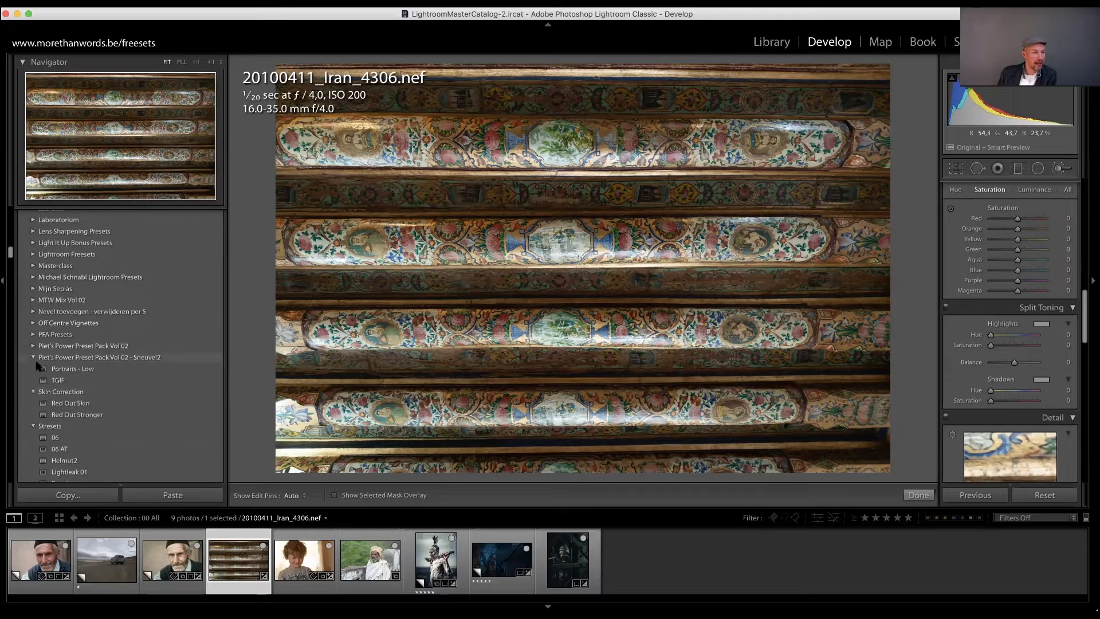
{"action": "left_click", "coordinate": [33, 357]}
{"action": "left_click", "coordinate": [33, 369]}
{"action": "left_click", "coordinate": [33, 380]}
Find and expand the Demo Webinar preset group, and set My LEns correction preset to apply on import.
{"action": "scroll", "coordinate": [120, 344], "scroll_direction": "down", "scroll_amount": 10}
{"action": "scroll", "coordinate": [120, 344], "scroll_direction": "down", "scroll_amount": 15}
{"action": "scroll", "coordinate": [120, 344], "scroll_direction": "down", "scroll_amount": 20}
{"action": "scroll", "coordinate": [121, 344], "scroll_direction": "down", "scroll_amount": 20}
{"action": "scroll", "coordinate": [120, 343], "scroll_direction": "up", "scroll_amount": 20}
{"action": "scroll", "coordinate": [120, 344], "scroll_direction": "up", "scroll_amount": 20}
{"action": "scroll", "coordinate": [120, 343], "scroll_direction": "up", "scroll_amount": 20}
{"action": "scroll", "coordinate": [121, 344], "scroll_direction": "up", "scroll_amount": 12}
{"action": "left_click_drag", "start_coordinate": [14, 246], "coordinate": [17, 228]}
{"action": "scroll", "coordinate": [33, 313], "scroll_direction": "down", "scroll_amount": 2}
{"action": "left_click", "coordinate": [33, 317]}
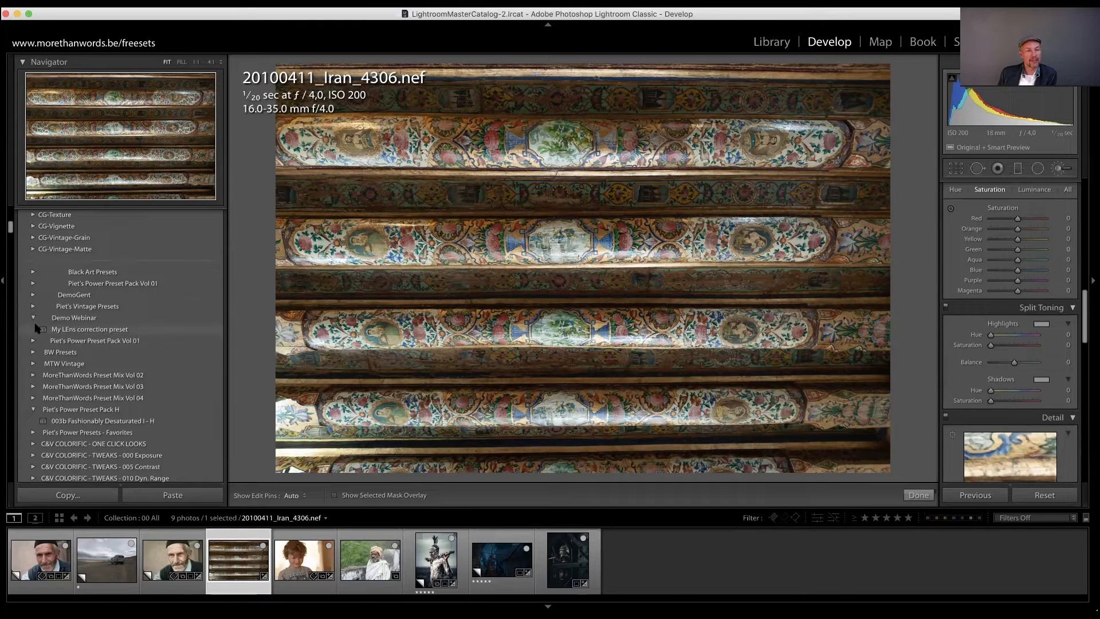
{"action": "right_click", "coordinate": [159, 333]}
{"action": "left_click", "coordinate": [245, 353]}
Check the Develop Settings under Apply During Import in the Library's import dialog, and close it without importing.
{"action": "left_click", "coordinate": [772, 43]}
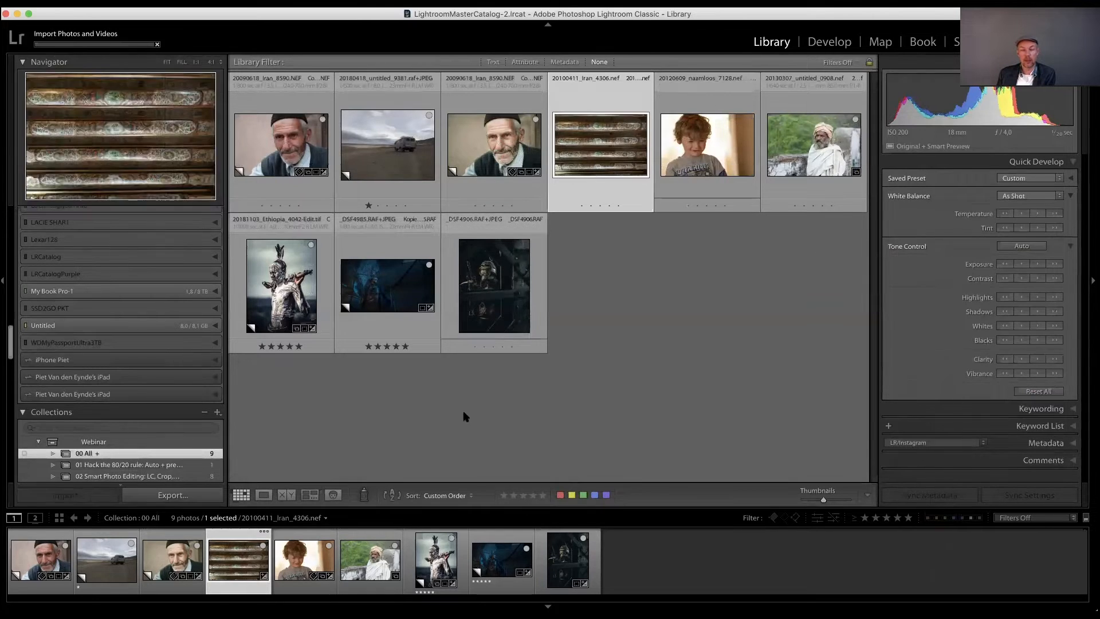
{"action": "key", "text": "super+shift+i"}
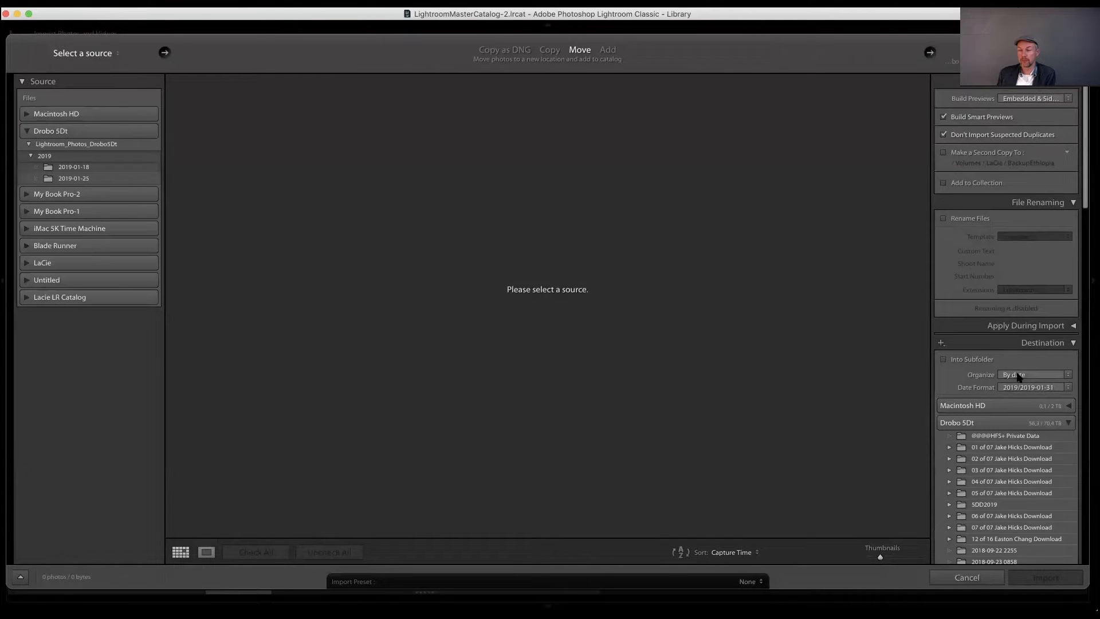
{"action": "left_click", "coordinate": [1056, 326]}
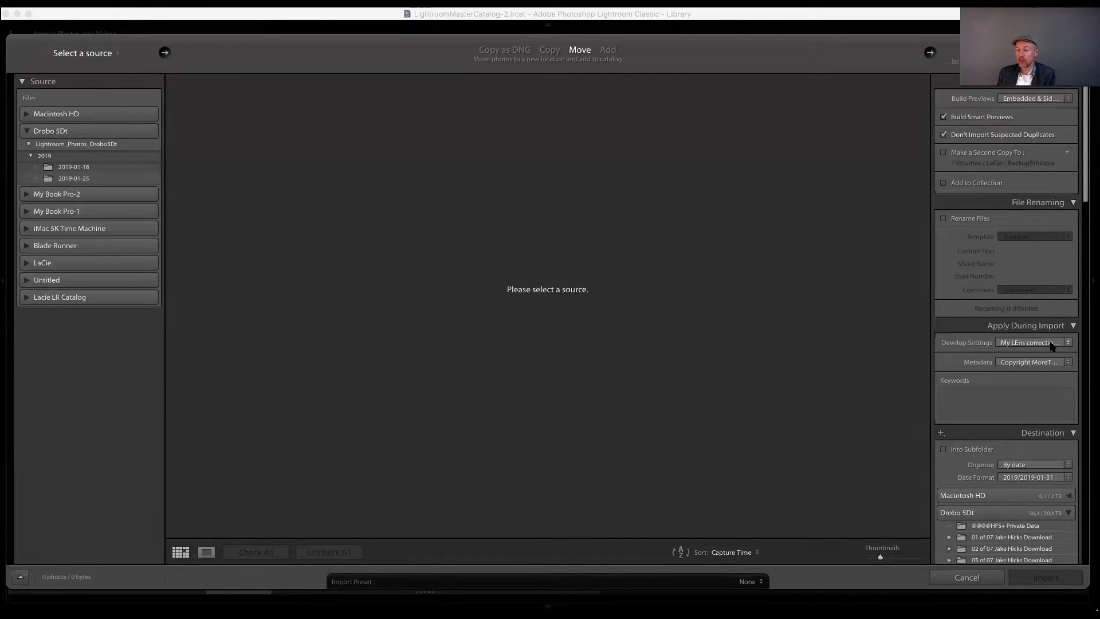
{"action": "left_click", "coordinate": [967, 577]}
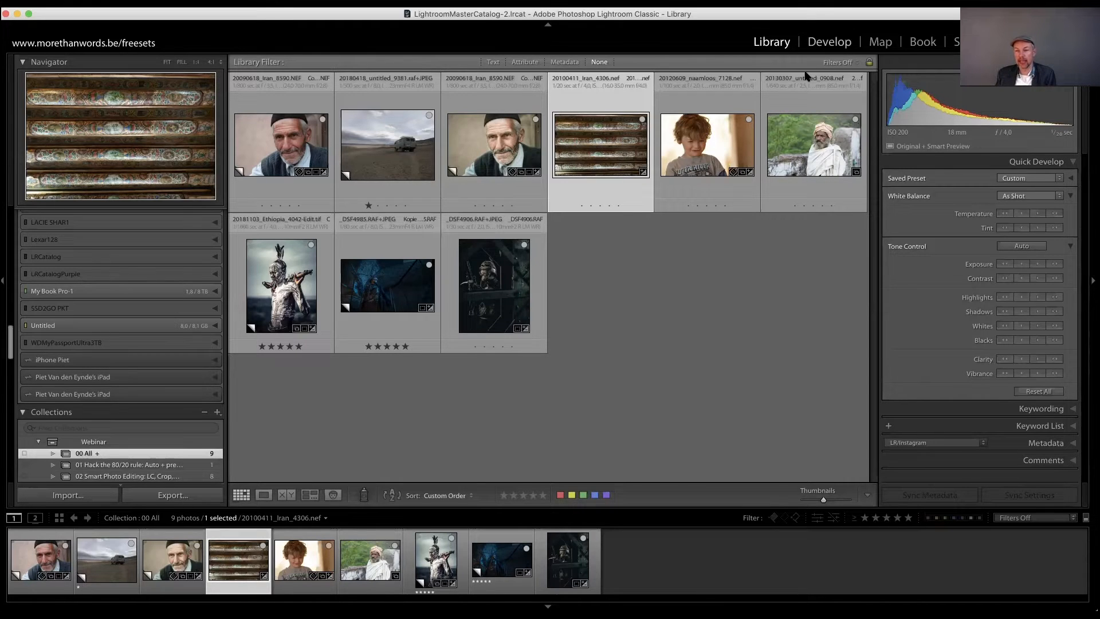
Open the photo _DSF4906.RAF in the Develop module with its Lens Corrections settings in view.
{"action": "key", "text": "d"}
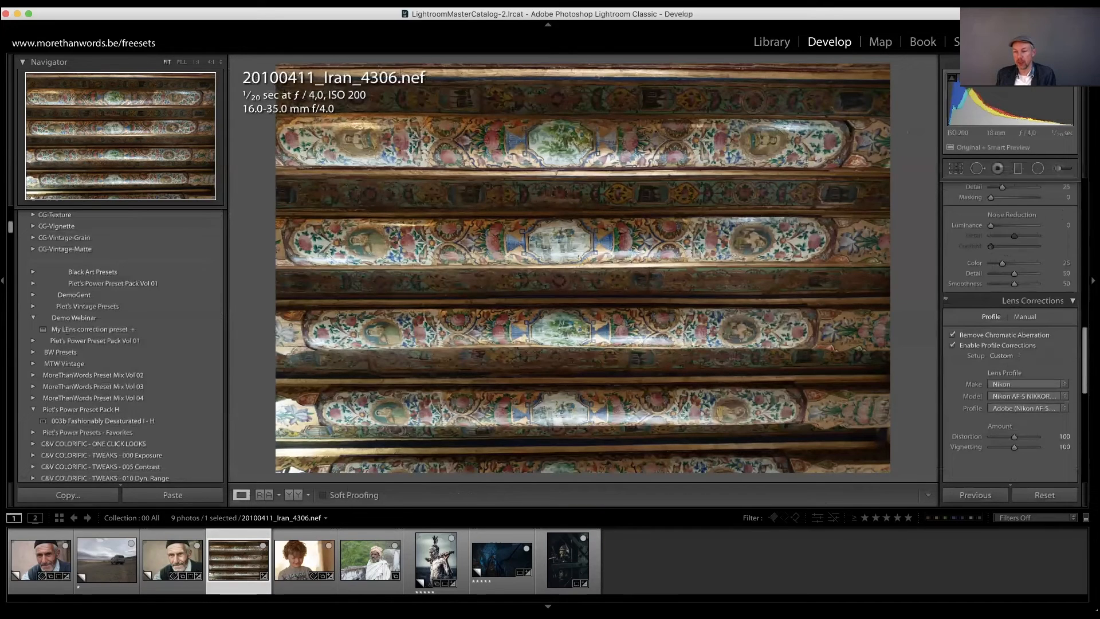
{"action": "scroll", "coordinate": [1051, 294], "scroll_direction": "down", "scroll_amount": 1}
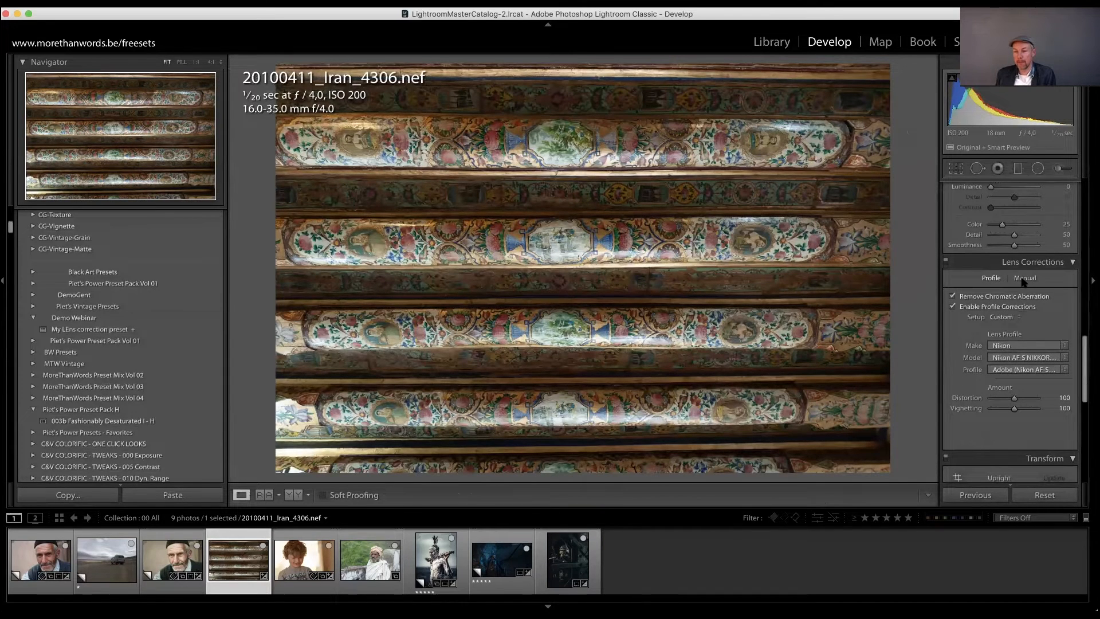
{"action": "left_click", "coordinate": [1015, 400]}
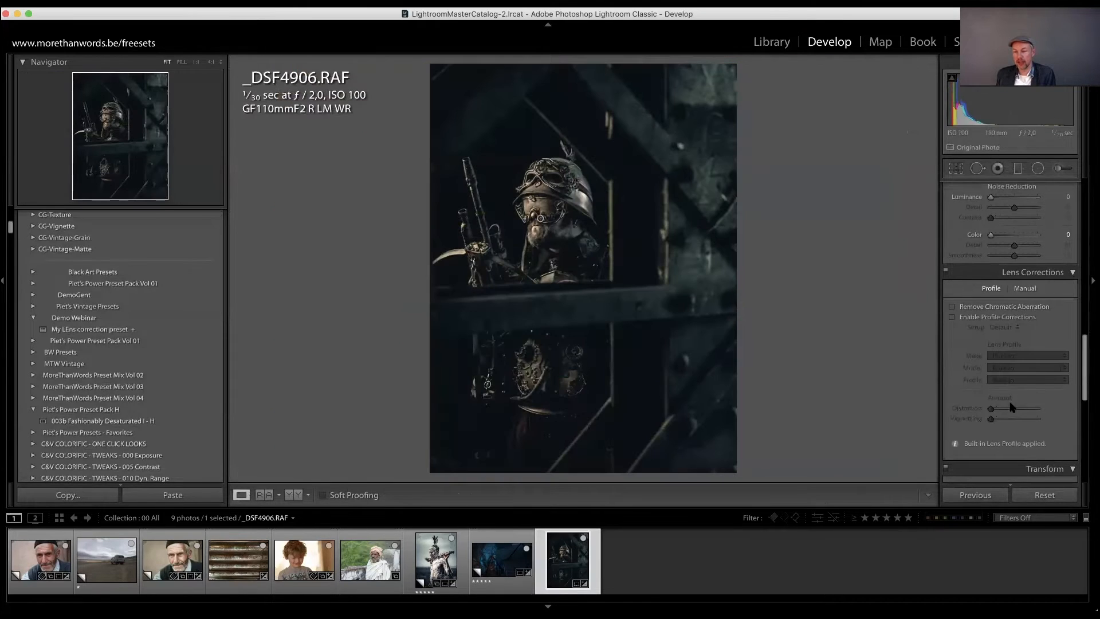
Try removing chromatic aberration and enabling profile corrections on _DSF4906.RAF, look through the lens makes, and switch both corrections off.
{"action": "left_click", "coordinate": [951, 307]}
{"action": "left_click", "coordinate": [952, 317]}
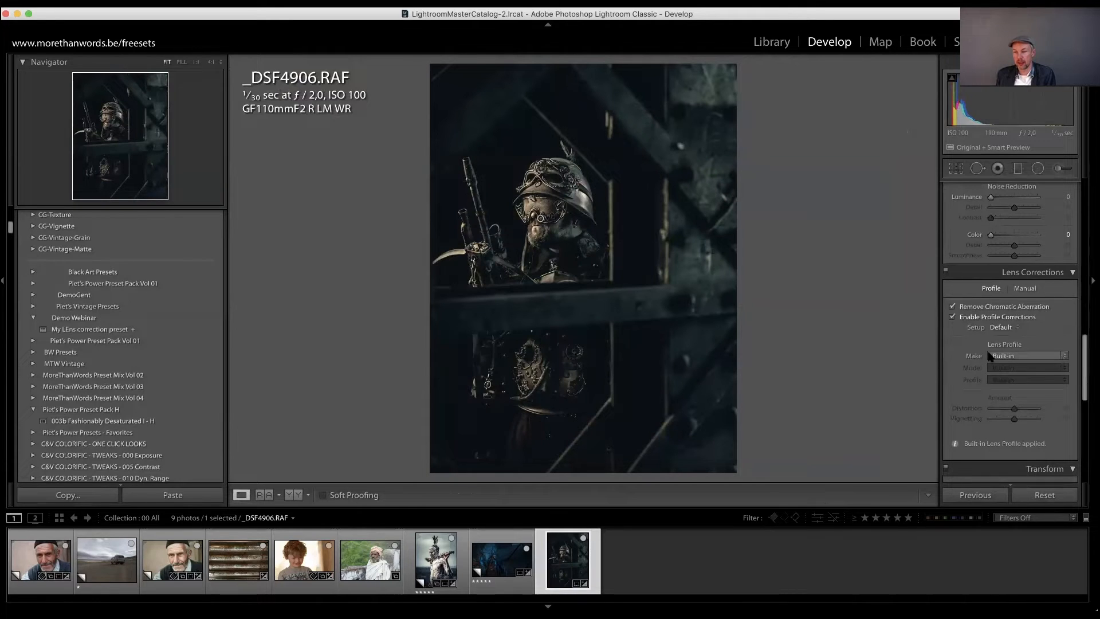
{"action": "left_click", "coordinate": [1048, 356]}
{"action": "left_click", "coordinate": [1058, 334]}
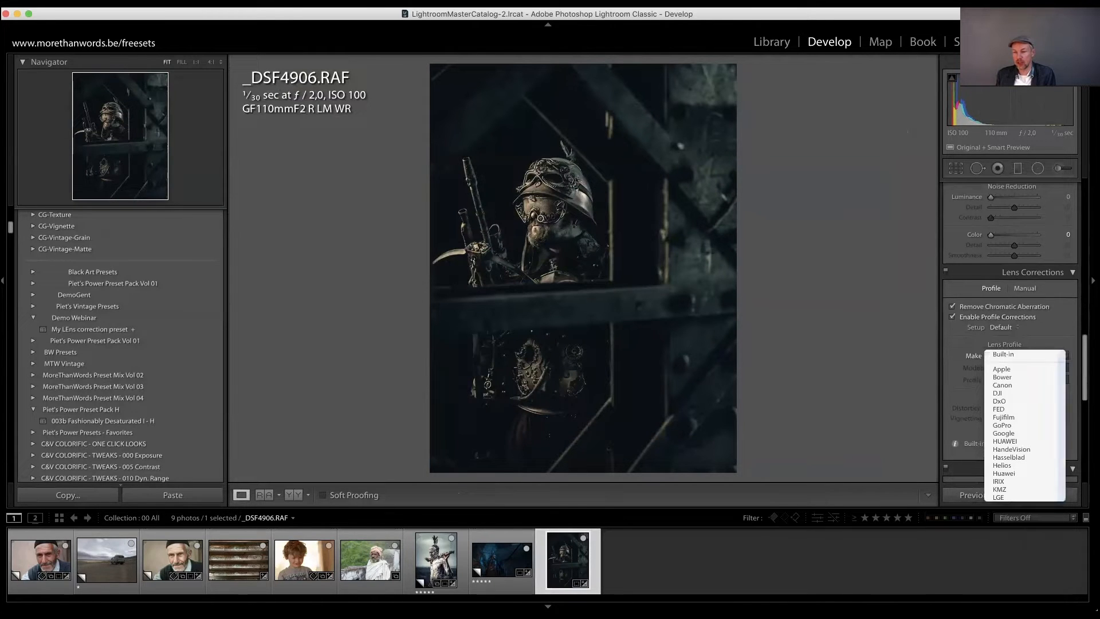
{"action": "left_click", "coordinate": [951, 306]}
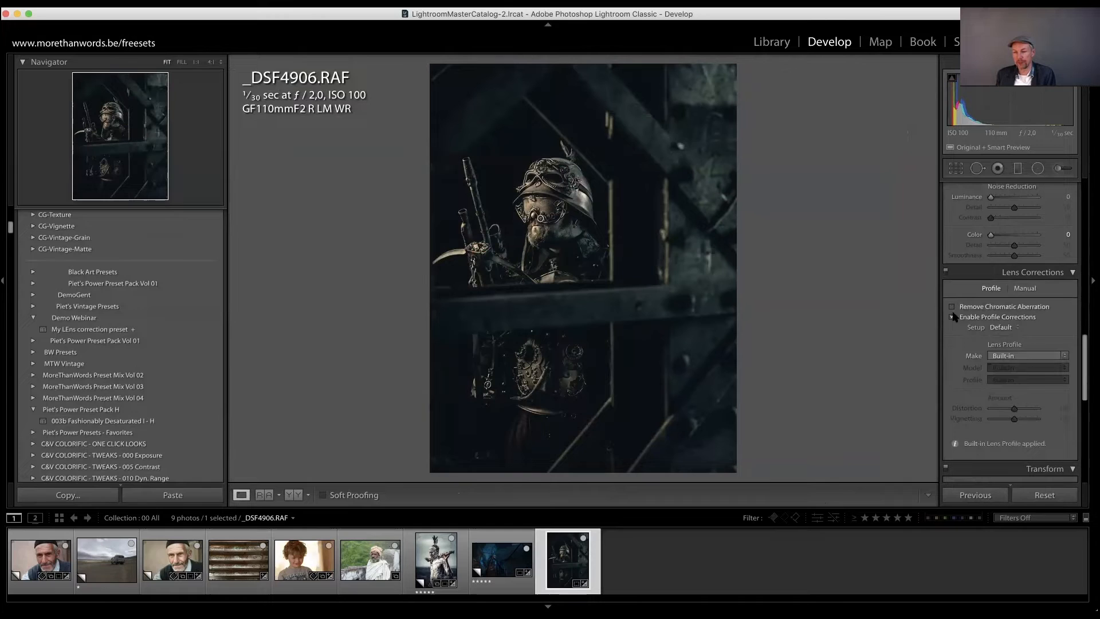
{"action": "left_click", "coordinate": [952, 317]}
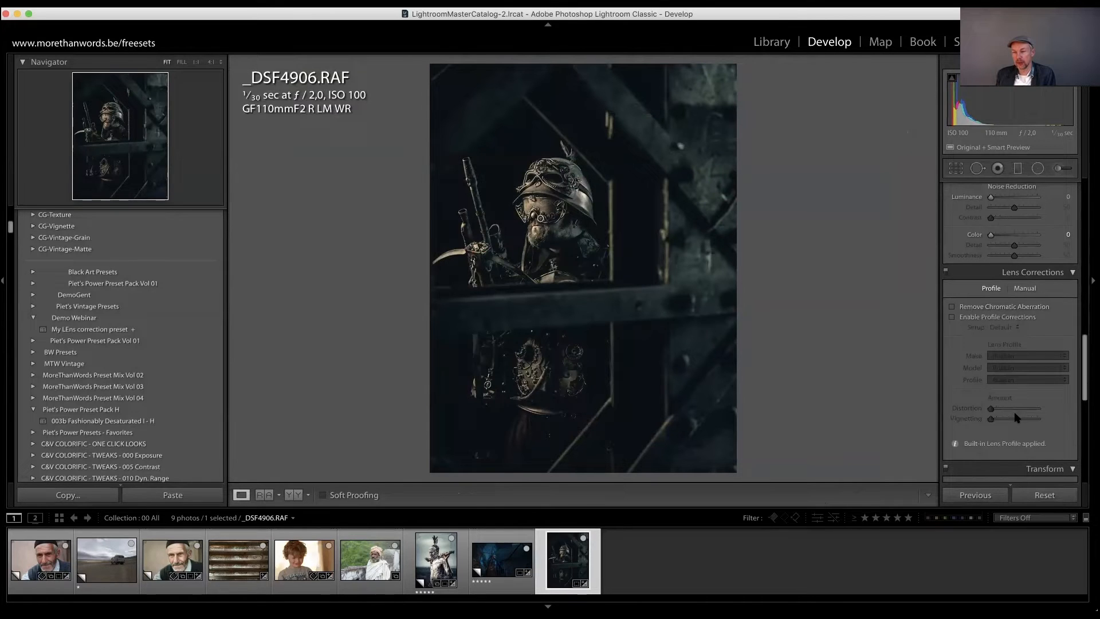
Try manual distortion amounts of +8, +10 and +33 on the photo, reset the amount to 0 and return to the profile corrections.
{"action": "left_click", "coordinate": [1024, 289]}
{"action": "left_click", "coordinate": [1014, 317]}
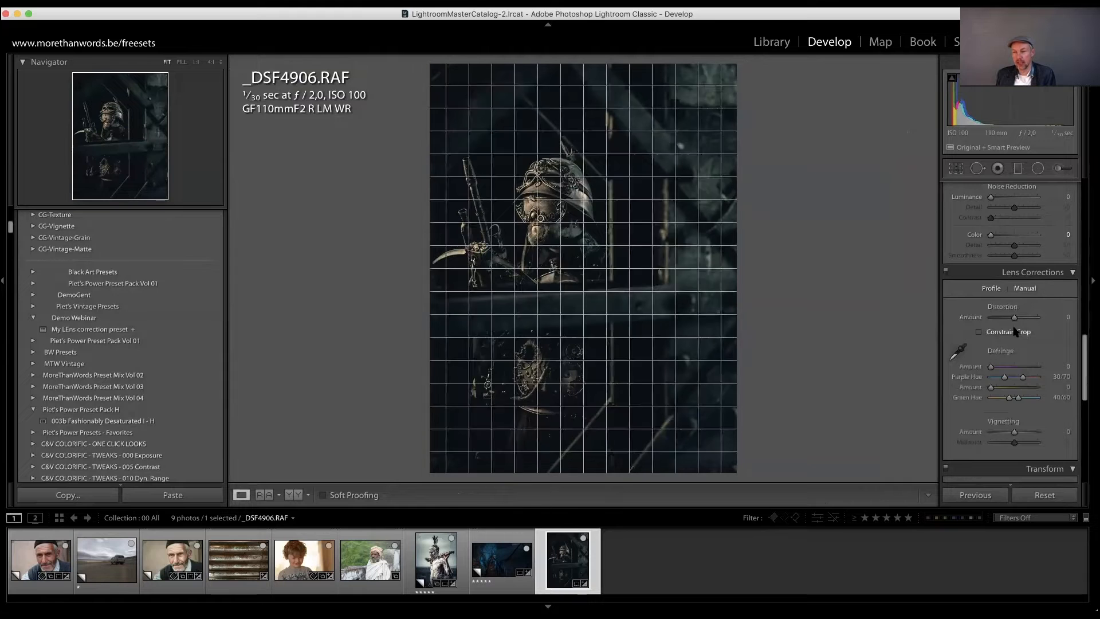
{"action": "left_click", "coordinate": [1014, 318]}
{"action": "left_click_drag", "start_coordinate": [1017, 318], "coordinate": [1020, 316]}
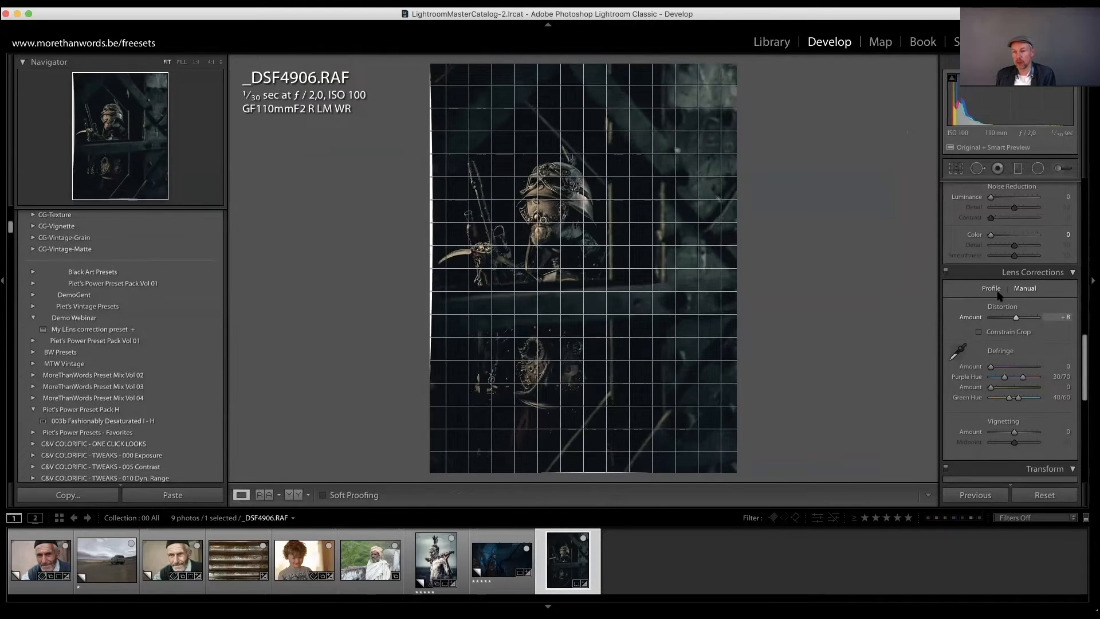
{"action": "left_click", "coordinate": [990, 291]}
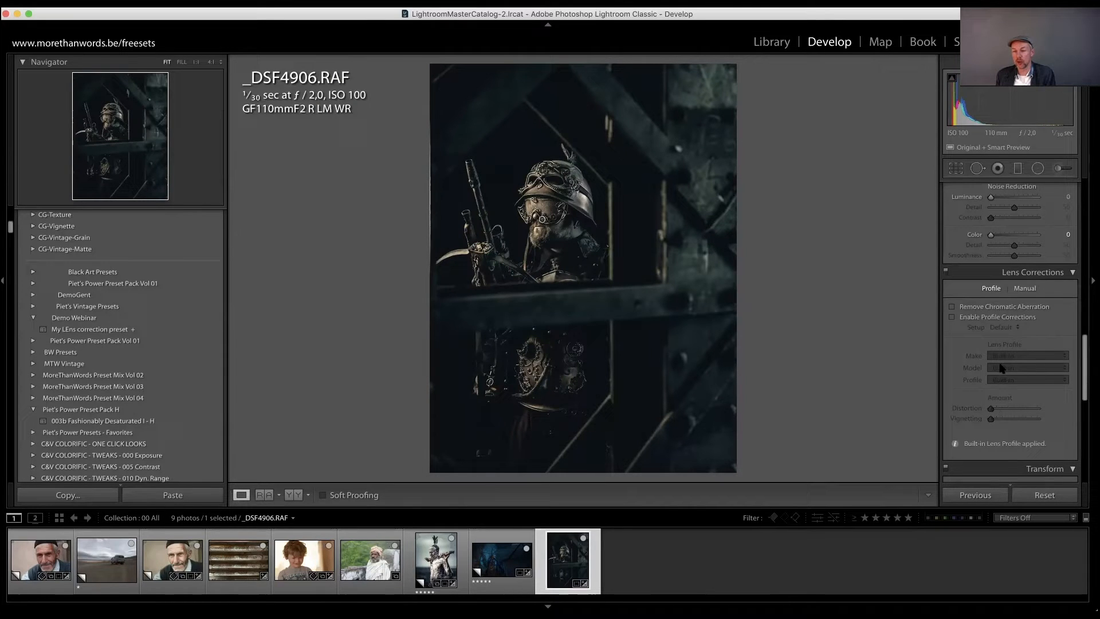
{"action": "left_click", "coordinate": [1028, 290]}
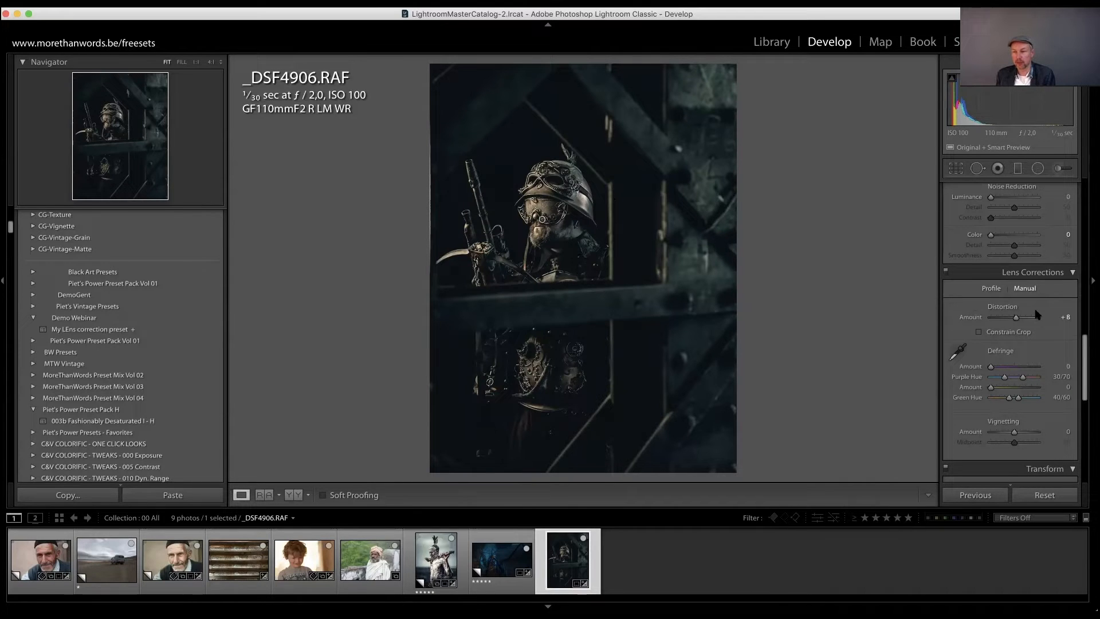
{"action": "left_click_drag", "start_coordinate": [1014, 319], "coordinate": [1016, 319]}
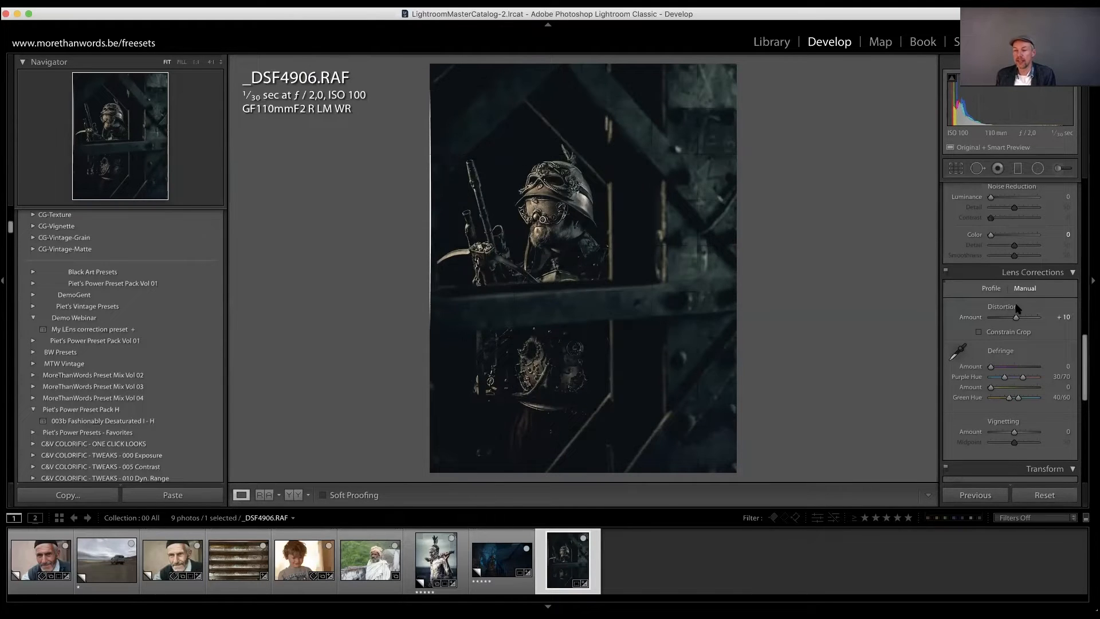
{"action": "left_click_drag", "start_coordinate": [1018, 317], "coordinate": [1023, 322]}
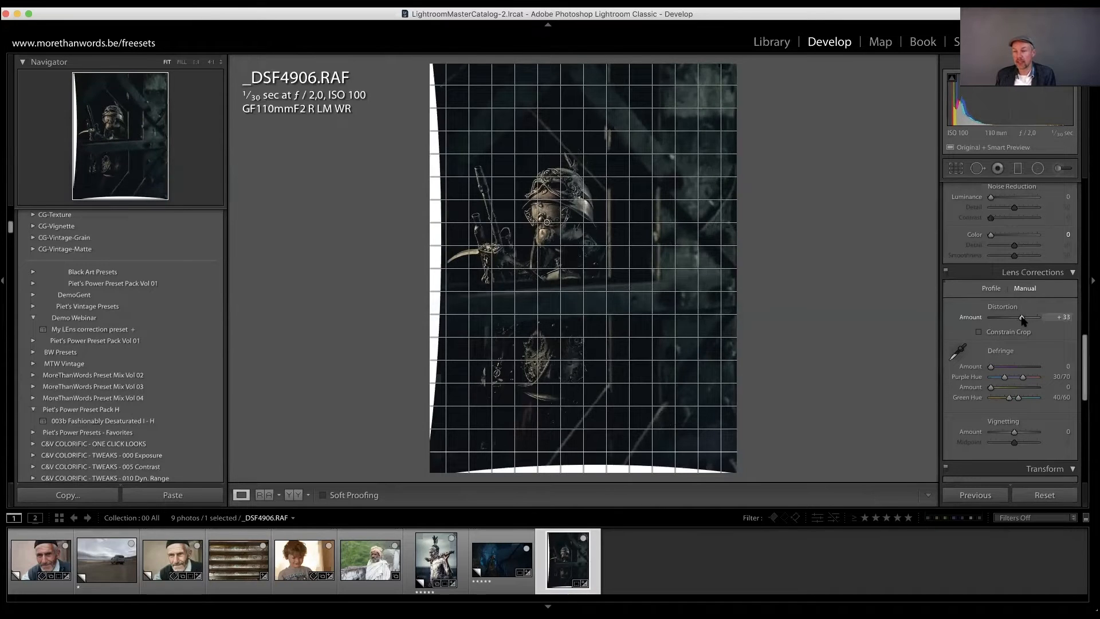
{"action": "double_click", "coordinate": [978, 315]}
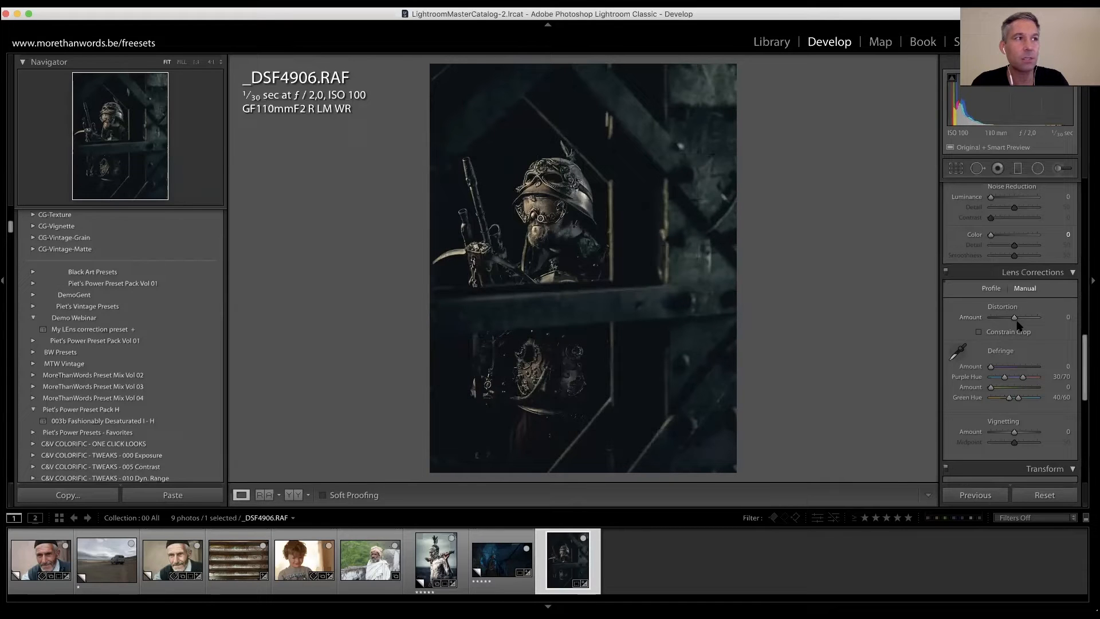
{"action": "left_click", "coordinate": [996, 292]}
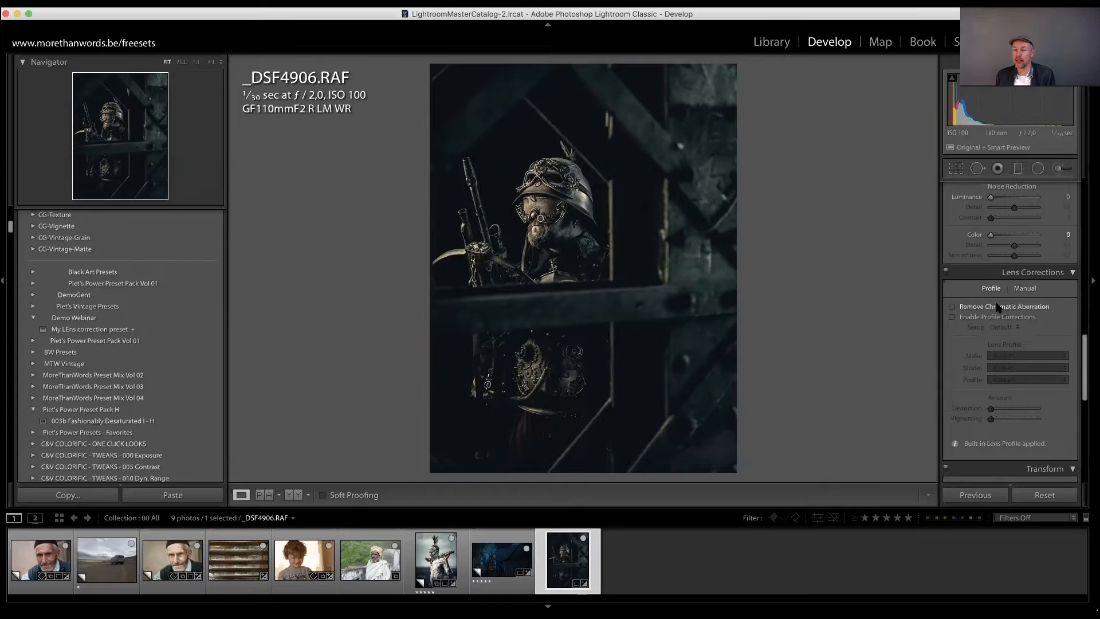
Turn on Solo Mode for the Develop adjustment panels so that only one stays expanded at a time.
{"action": "scroll", "coordinate": [1009, 332], "scroll_direction": "up", "scroll_amount": 6}
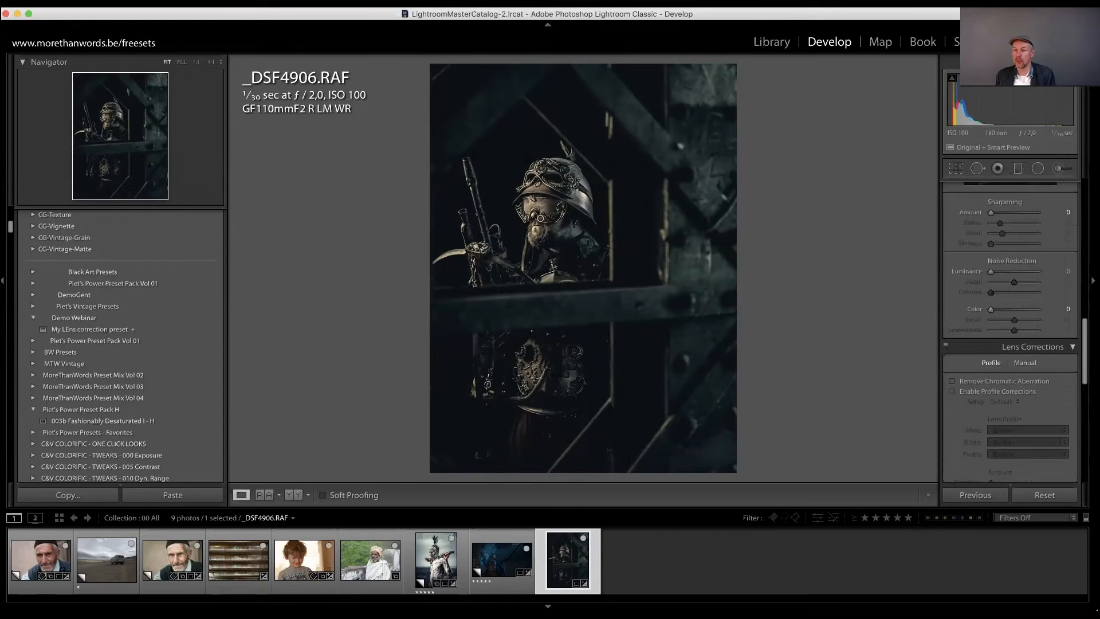
{"action": "scroll", "coordinate": [953, 263], "scroll_direction": "down", "scroll_amount": 6}
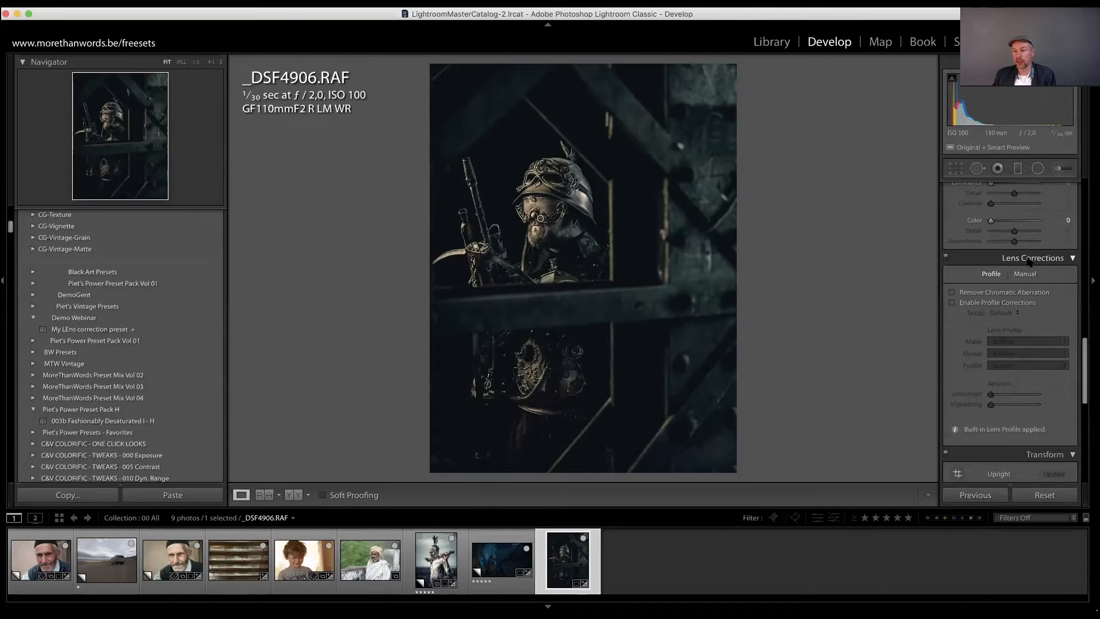
{"action": "left_click_drag", "start_coordinate": [1083, 355], "coordinate": [1083, 198]}
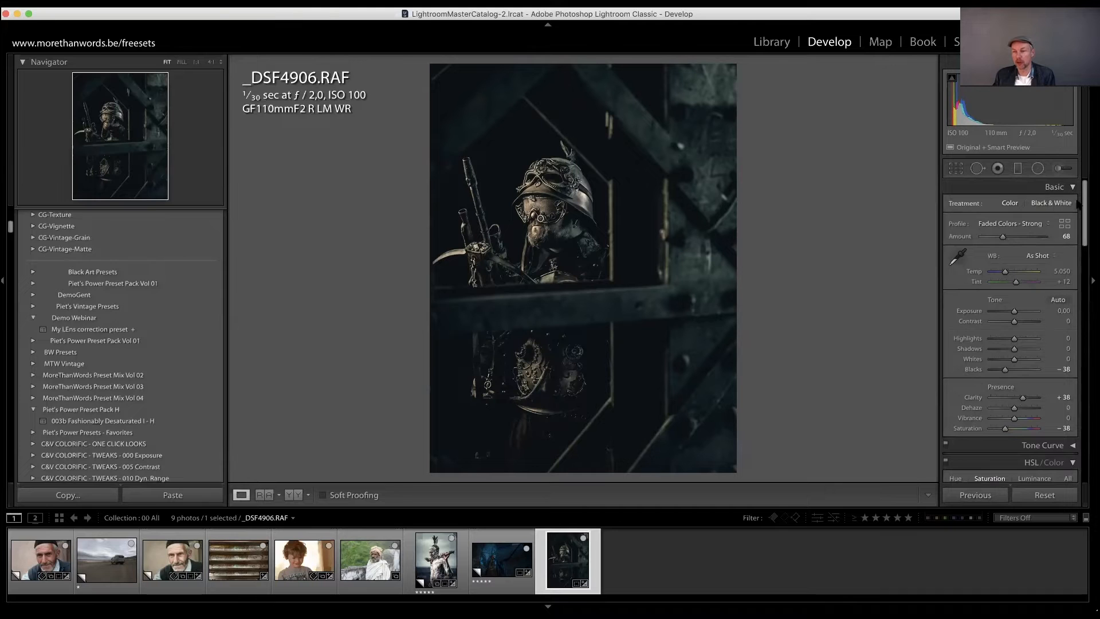
{"action": "scroll", "coordinate": [1085, 228], "scroll_direction": "down", "scroll_amount": 2}
{"action": "mouse_move", "coordinate": [1083, 226]}
{"action": "left_mouse_down"}
{"action": "mouse_move", "coordinate": [1083, 457]}
{"action": "mouse_move", "coordinate": [1083, 220]}
{"action": "left_mouse_up"}
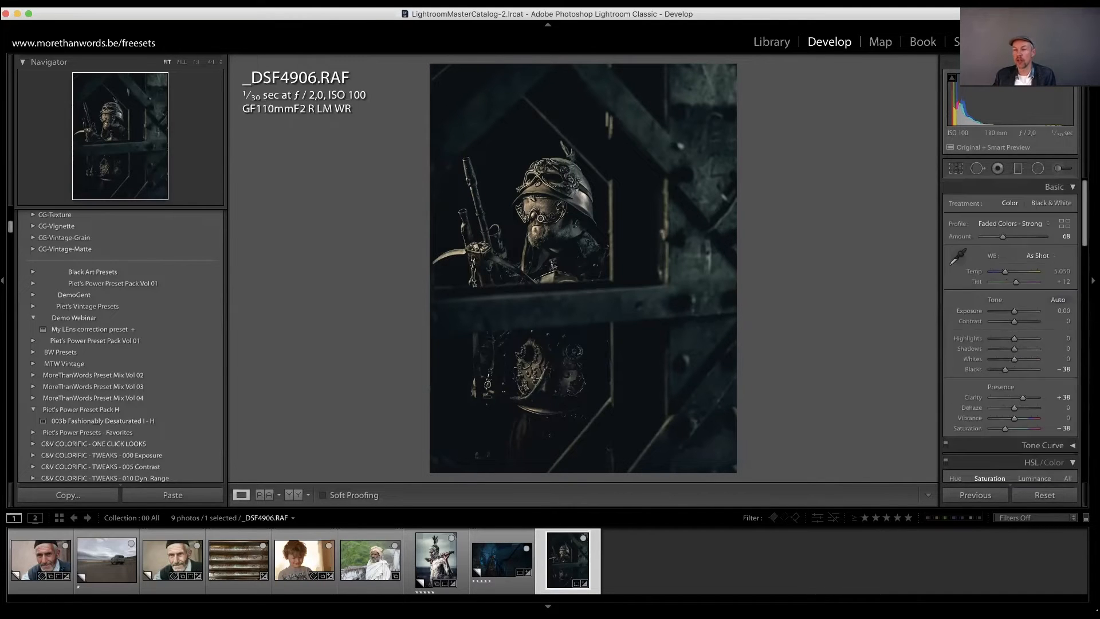
{"action": "right_click", "coordinate": [976, 190]}
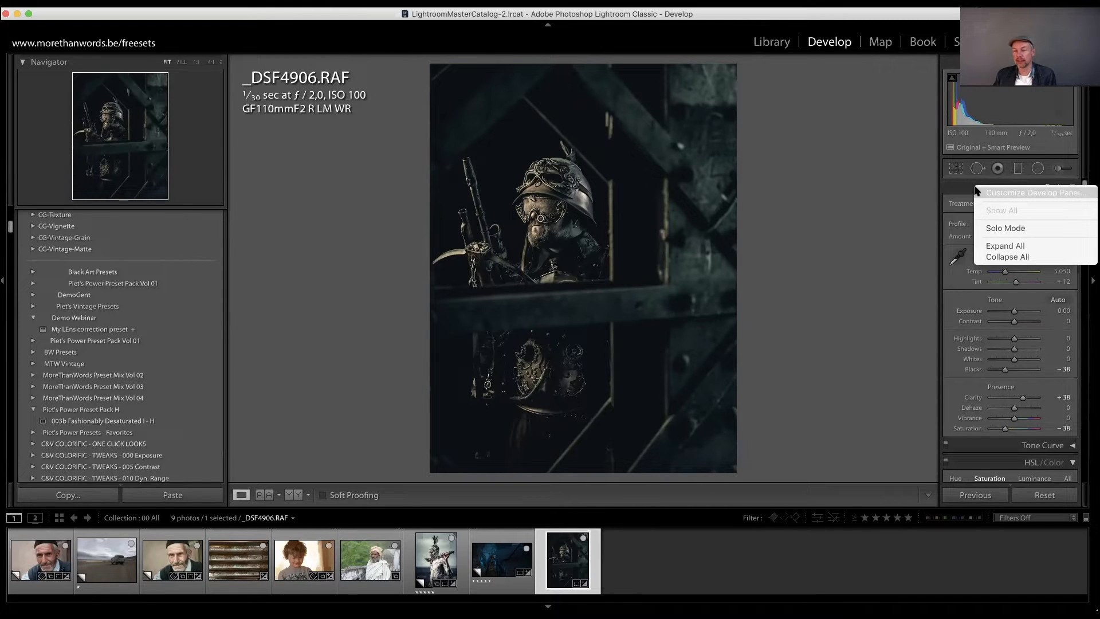
{"action": "left_click", "coordinate": [1003, 229]}
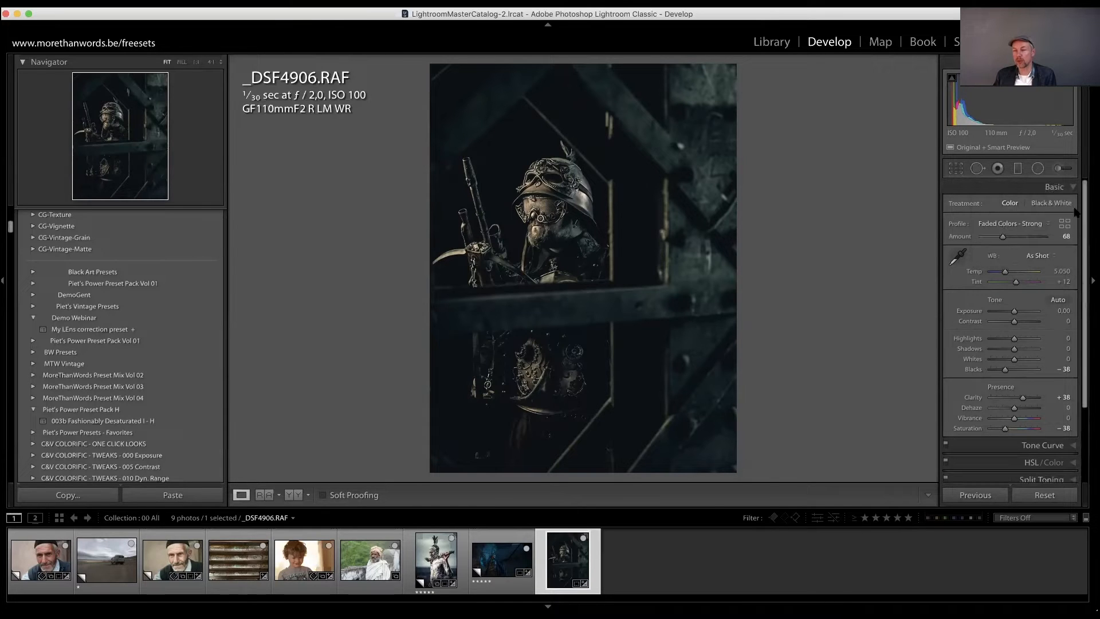
{"action": "mouse_move", "coordinate": [1083, 240]}
{"action": "left_mouse_down"}
{"action": "mouse_move", "coordinate": [1079, 306]}
{"action": "mouse_move", "coordinate": [1082, 233]}
{"action": "left_mouse_up"}
{"action": "scroll", "coordinate": [1040, 218], "scroll_direction": "down", "scroll_amount": 3}
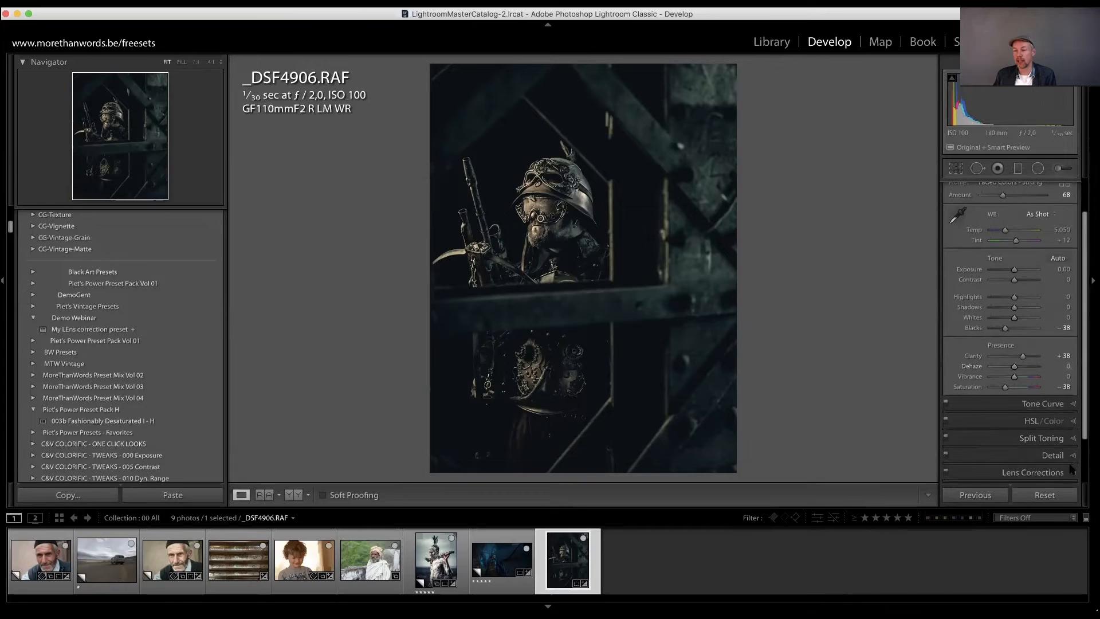
Expand the Lens Corrections and Tone Curve settings in turn, leaving all Develop adjustment panels collapsed.
{"action": "left_click", "coordinate": [1073, 472]}
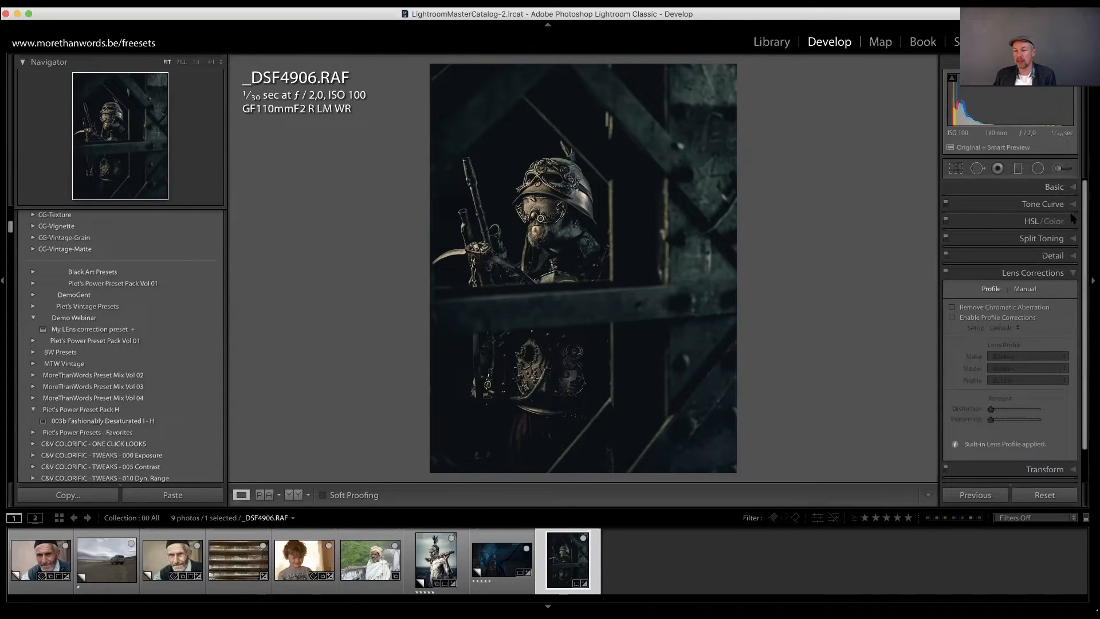
{"action": "left_click", "coordinate": [1073, 204]}
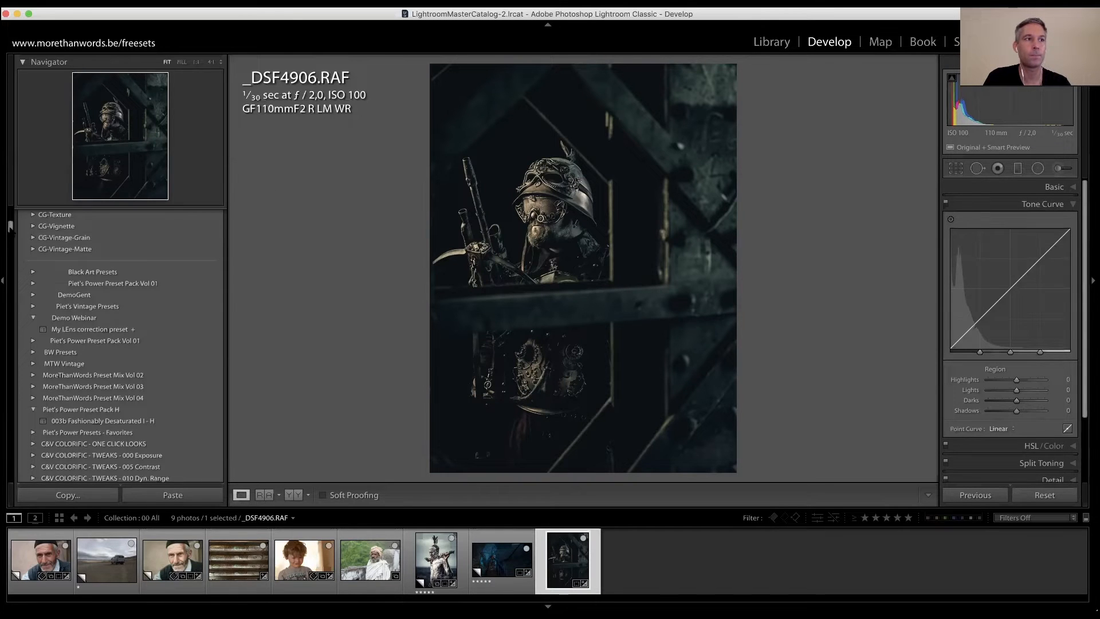
{"action": "left_click", "coordinate": [1074, 205]}
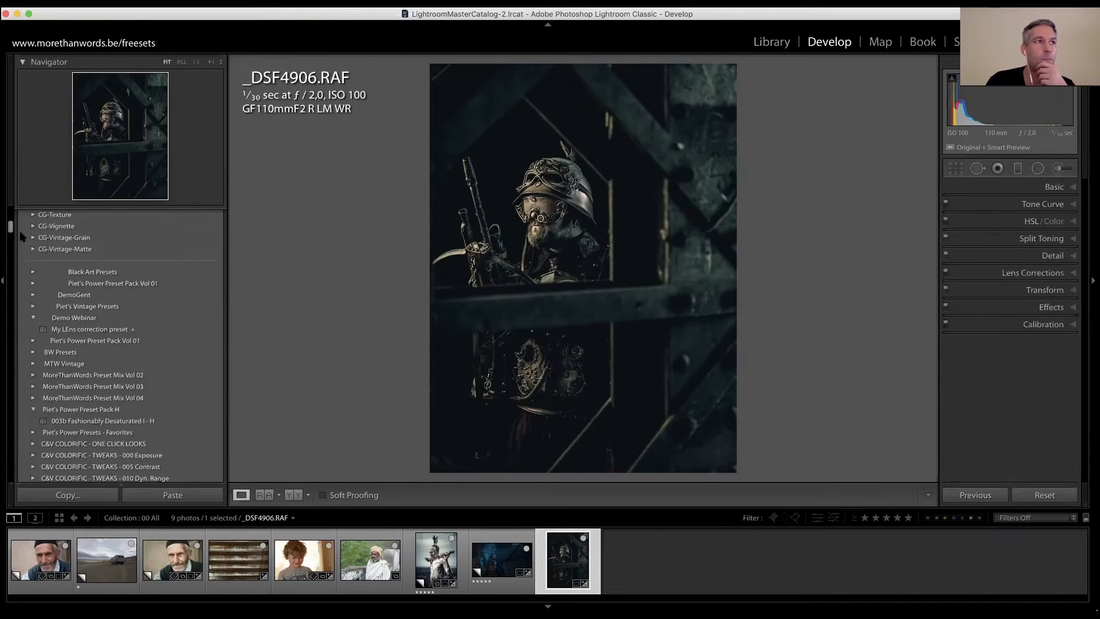
Find the Camera Matching Profiles collection in the Library and open its photo 20170819_DemoBeardsWorth_0007.jpg in the Develop module.
{"action": "left_click_drag", "start_coordinate": [10, 227], "coordinate": [10, 211]}
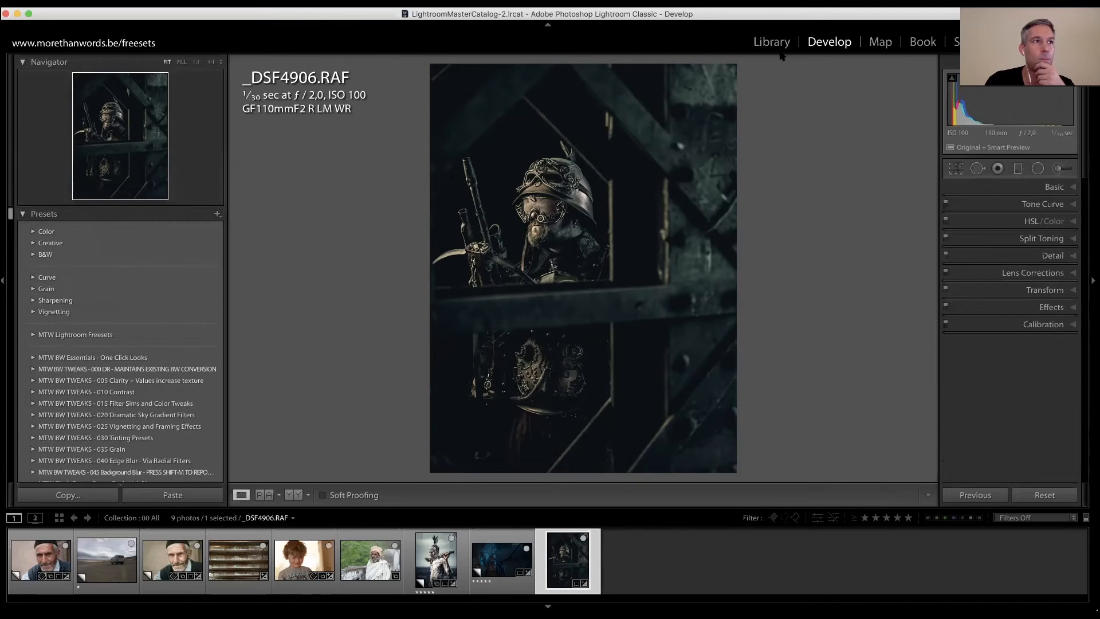
{"action": "key", "text": "g"}
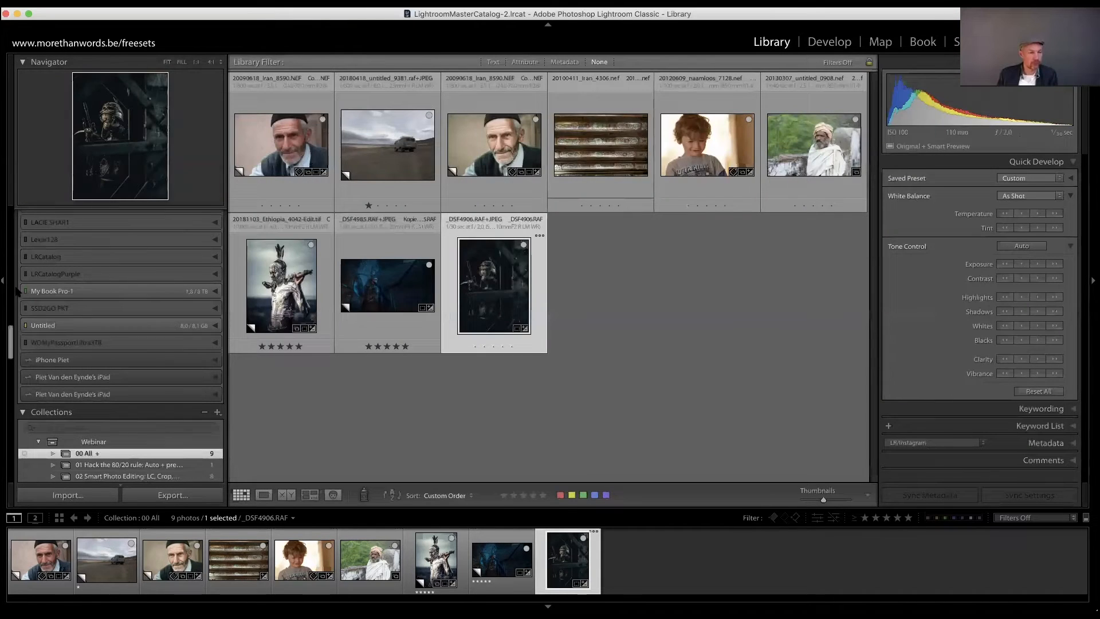
{"action": "left_click_drag", "start_coordinate": [10, 334], "coordinate": [10, 344]}
{"action": "scroll", "coordinate": [82, 325], "scroll_direction": "down", "scroll_amount": 3}
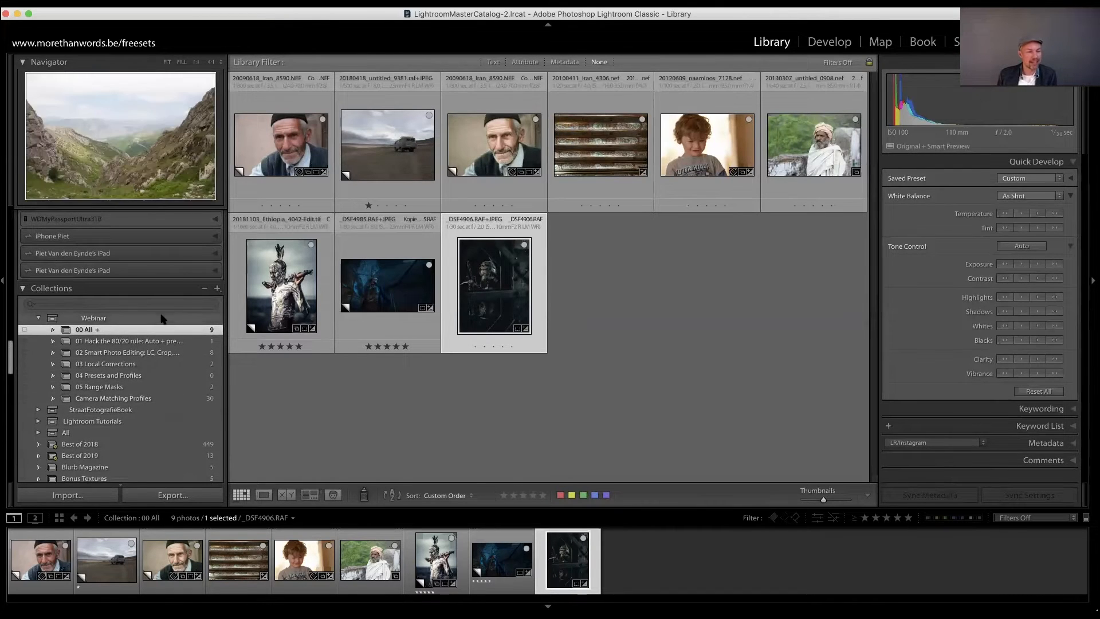
{"action": "left_click", "coordinate": [168, 400]}
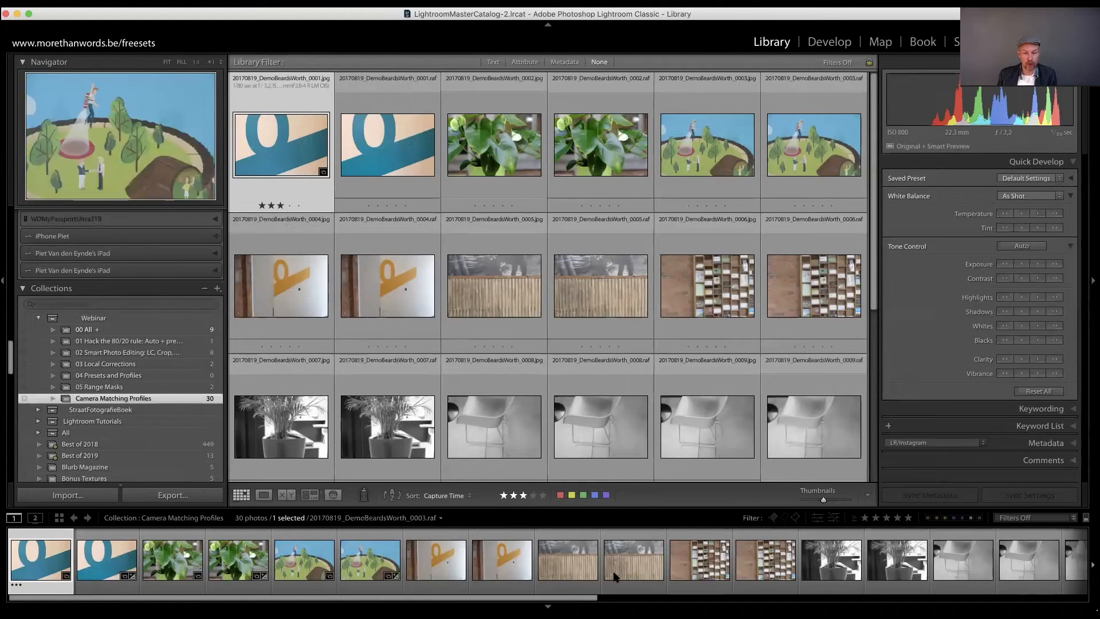
{"action": "left_click", "coordinate": [832, 562]}
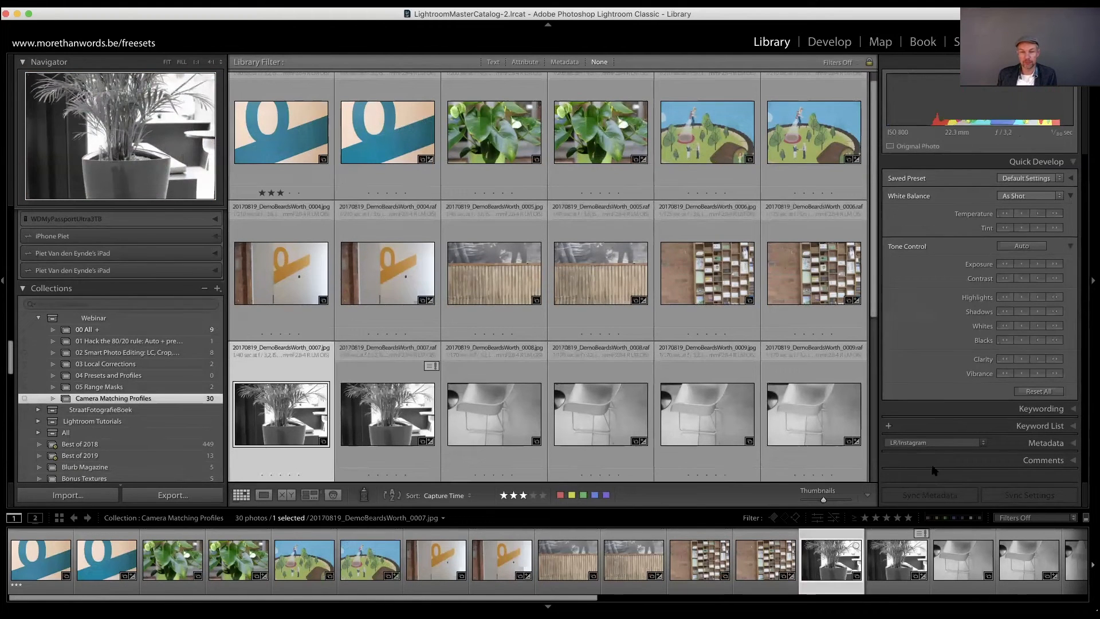
{"action": "left_click", "coordinate": [846, 42]}
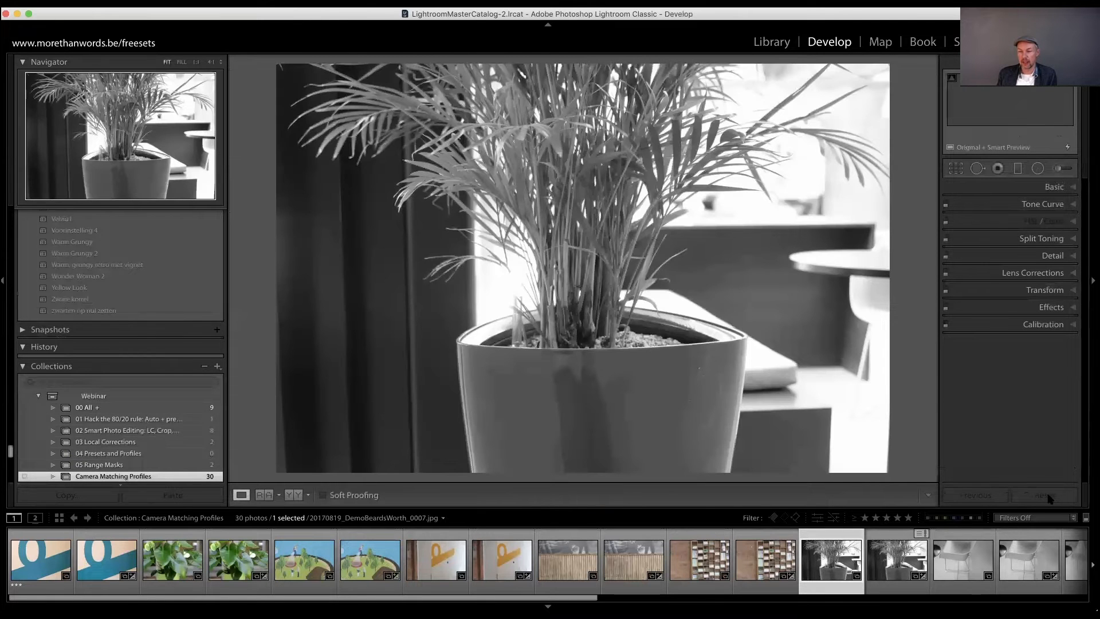
Reset all develop settings on both the JPEG and RAF versions of 20170819_DemoBeardsWorth_0007.
{"action": "left_click", "coordinate": [1048, 496]}
{"action": "left_click", "coordinate": [1048, 496]}
{"action": "left_click", "coordinate": [905, 551]}
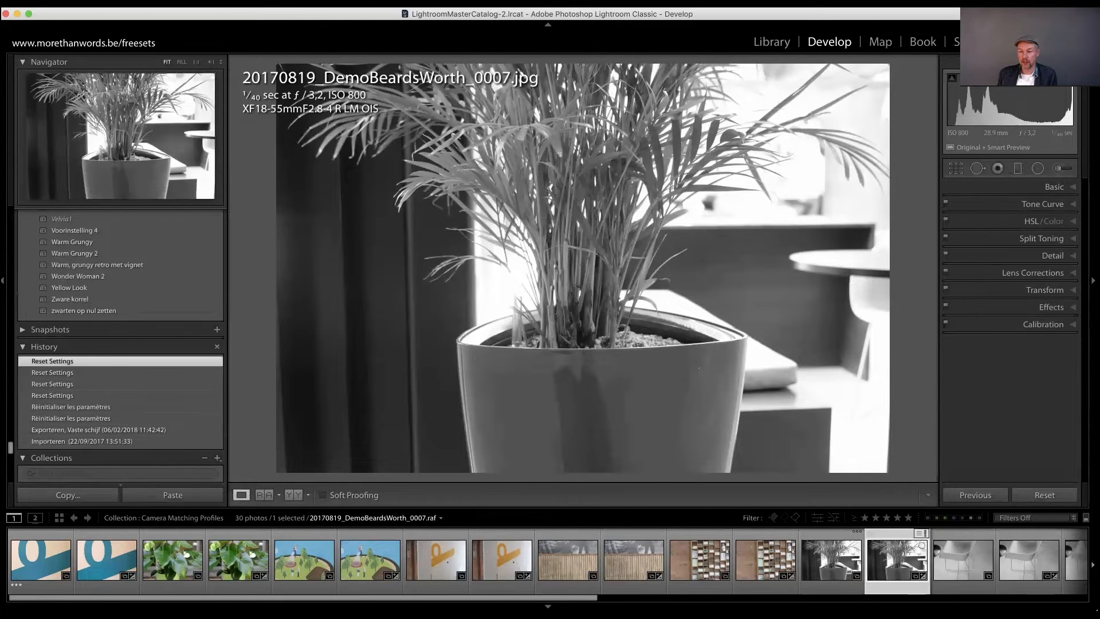
{"action": "left_click", "coordinate": [1054, 496]}
Compare the reset JPEG and RAF versions of the potted plant photo, ending on the RAF.
{"action": "left_click", "coordinate": [831, 558]}
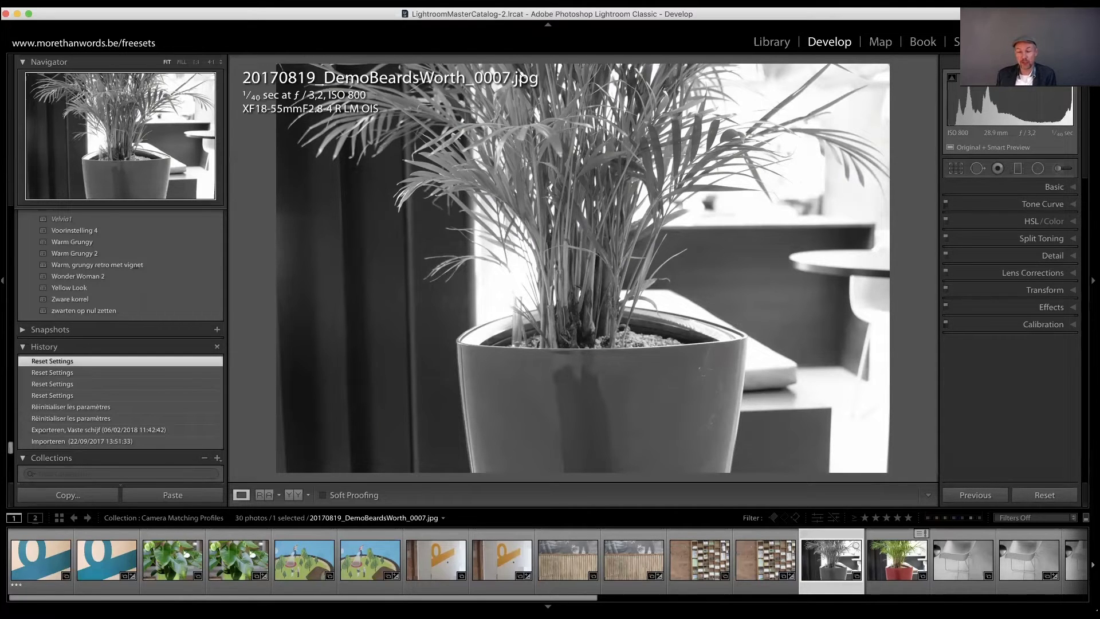
{"action": "left_click", "coordinate": [911, 560]}
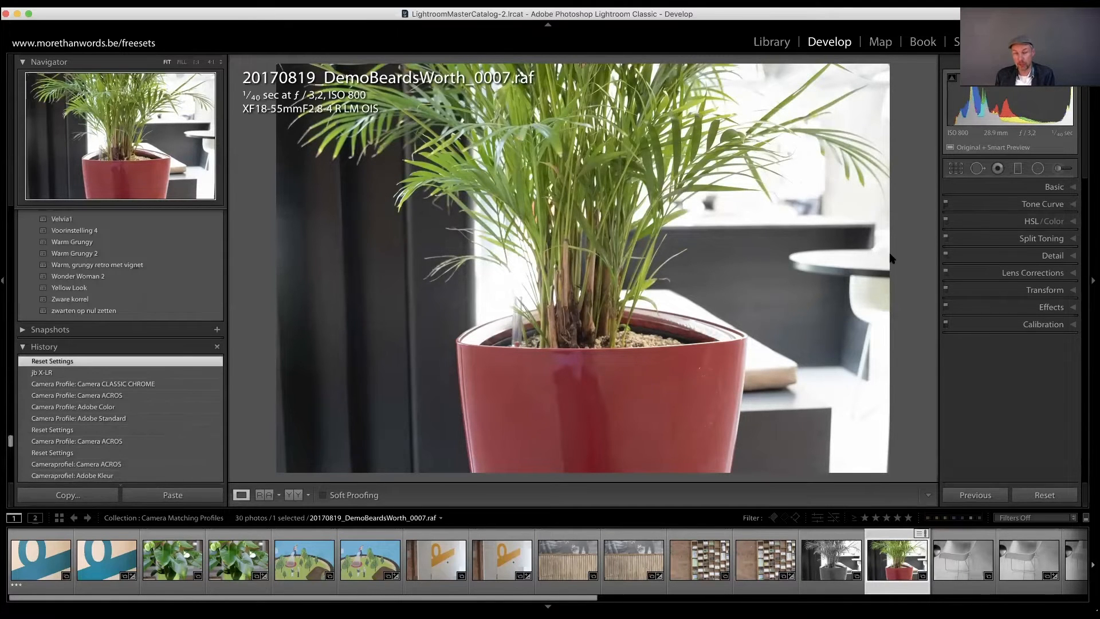
{"action": "left_click", "coordinate": [832, 564]}
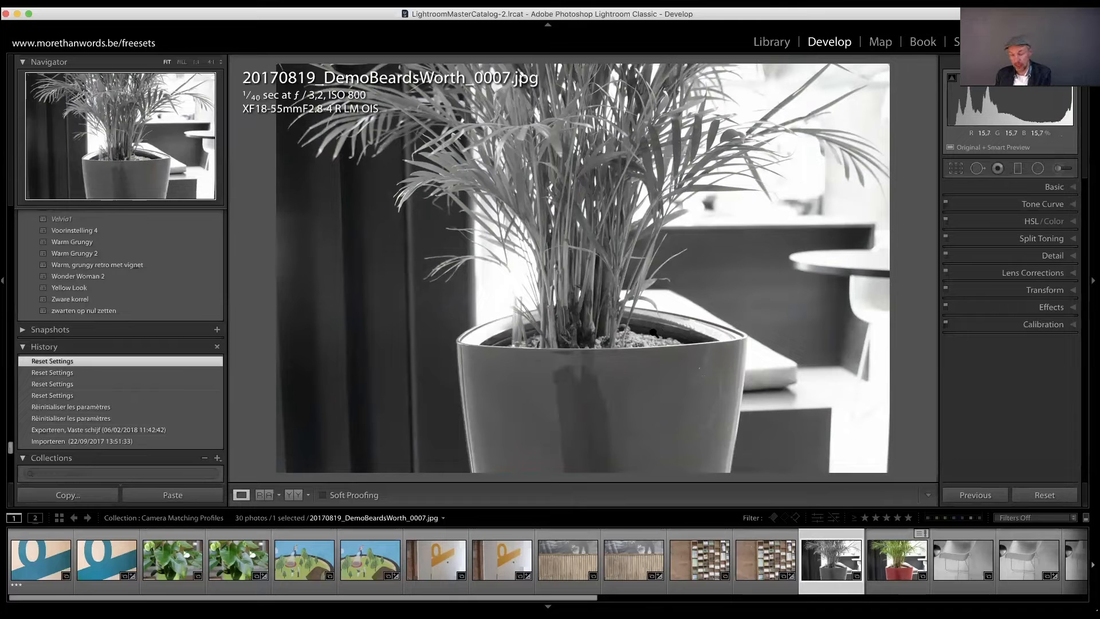
{"action": "key", "text": "Right"}
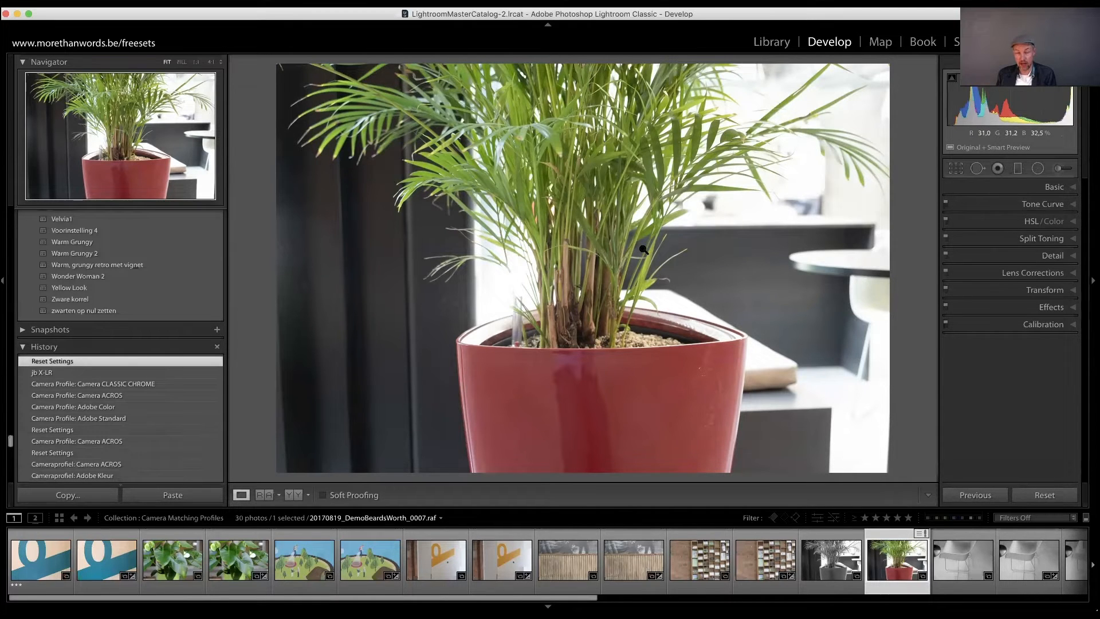
Browse the Camera Matching profiles for the RAF plant photo and apply the ACROS profile.
{"action": "left_click", "coordinate": [1075, 191]}
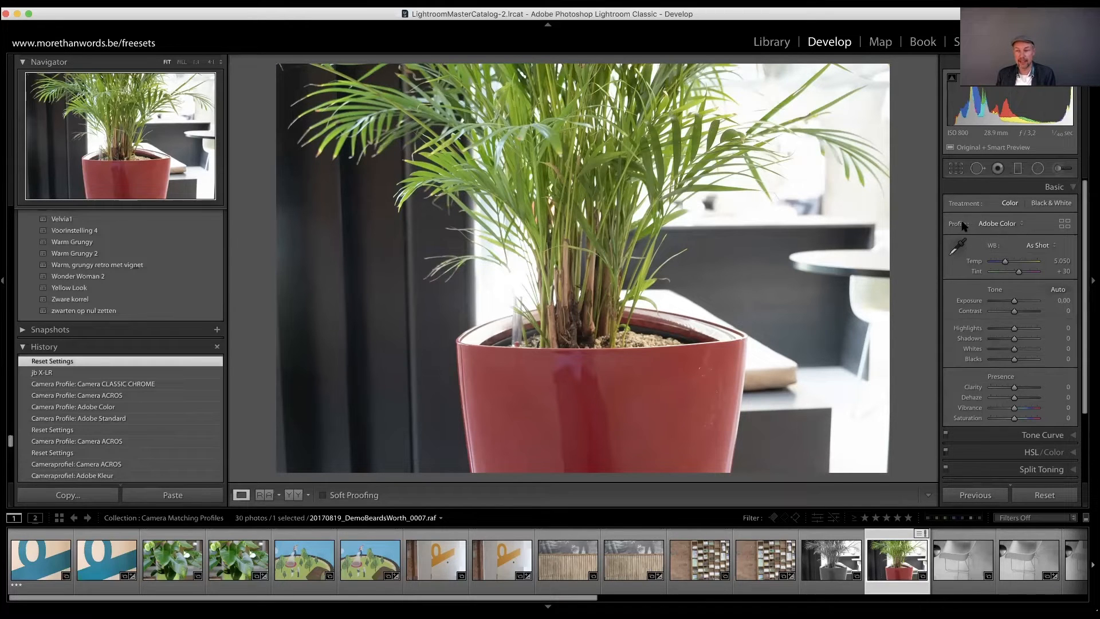
{"action": "left_click", "coordinate": [1064, 224]}
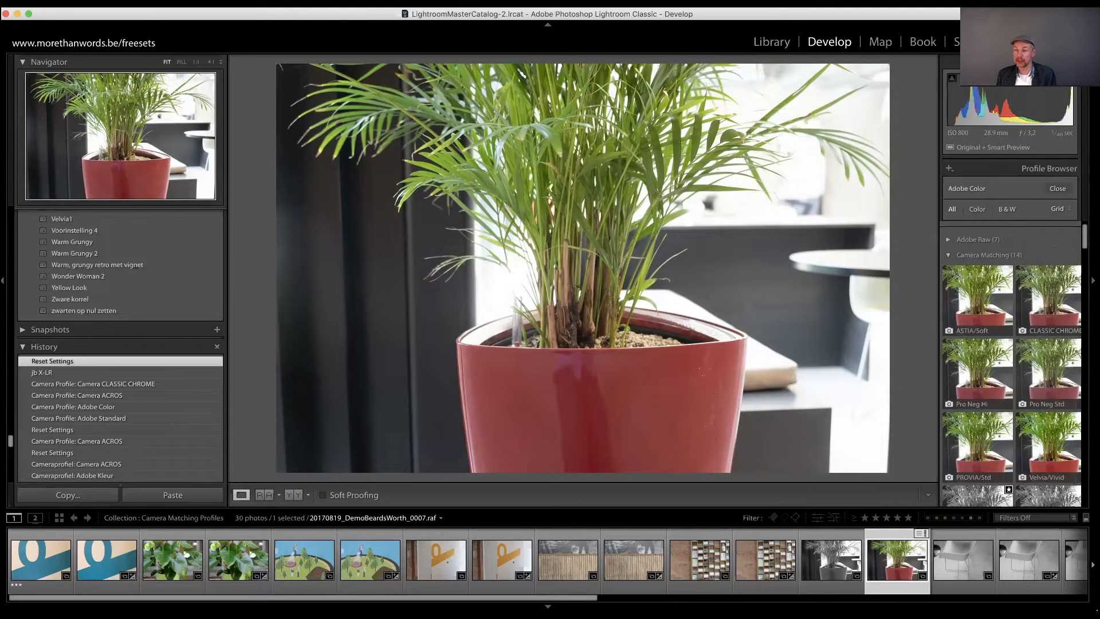
{"action": "scroll", "coordinate": [1008, 274], "scroll_direction": "down", "scroll_amount": 1}
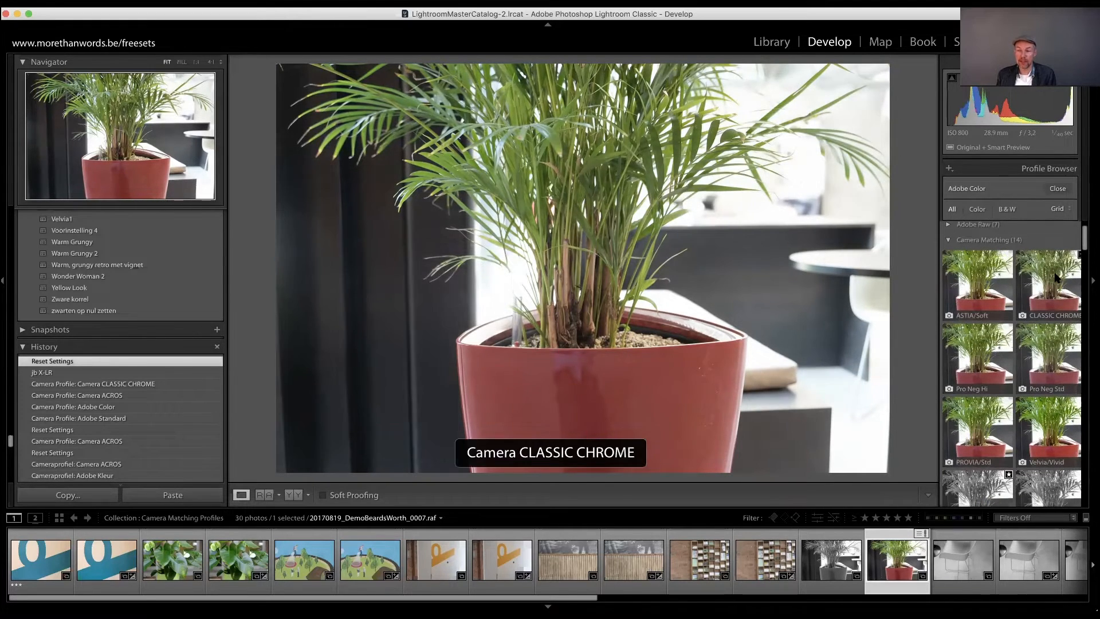
{"action": "scroll", "coordinate": [1065, 252], "scroll_direction": "down", "scroll_amount": 1}
{"action": "scroll", "coordinate": [1069, 242], "scroll_direction": "up", "scroll_amount": 1}
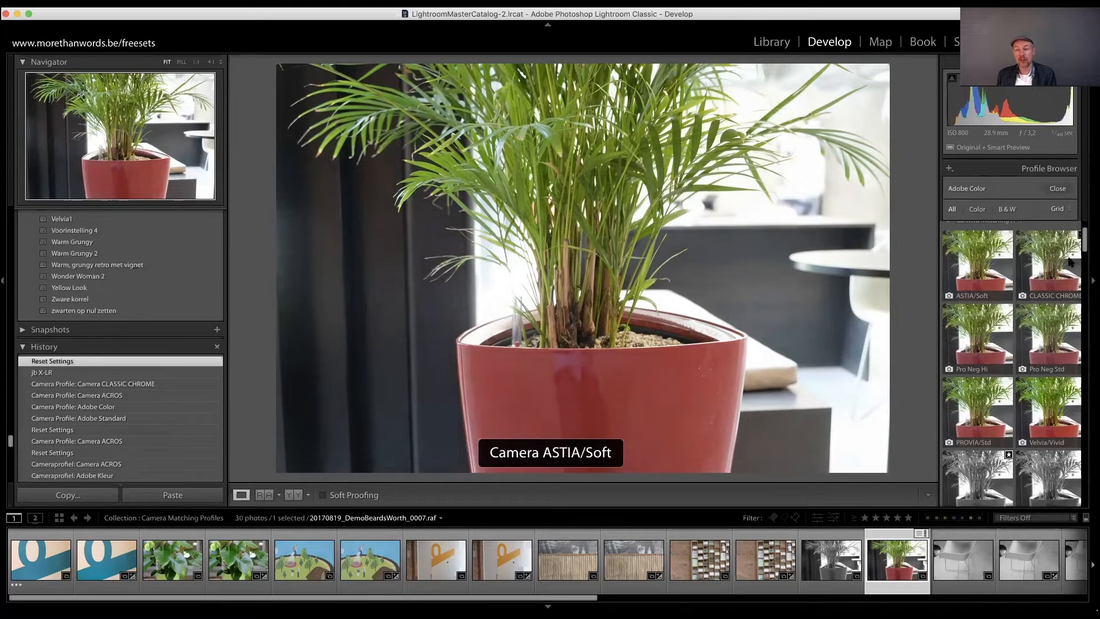
{"action": "scroll", "coordinate": [1076, 252], "scroll_direction": "down", "scroll_amount": 3}
{"action": "scroll", "coordinate": [1007, 343], "scroll_direction": "down", "scroll_amount": 2}
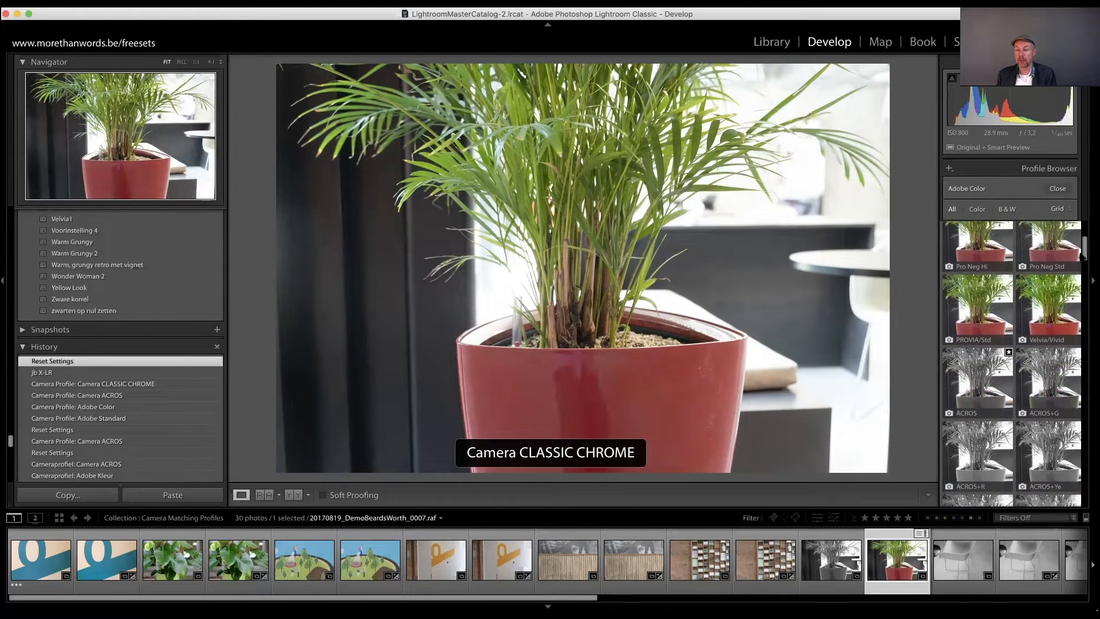
{"action": "left_click", "coordinate": [980, 378]}
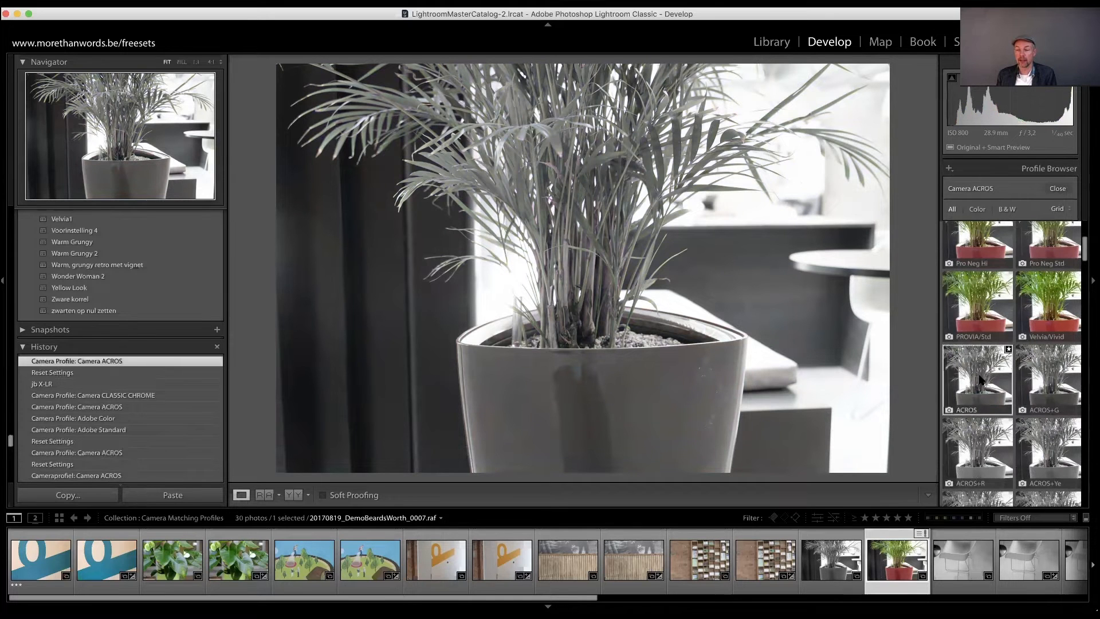
{"action": "left_click", "coordinate": [1057, 189]}
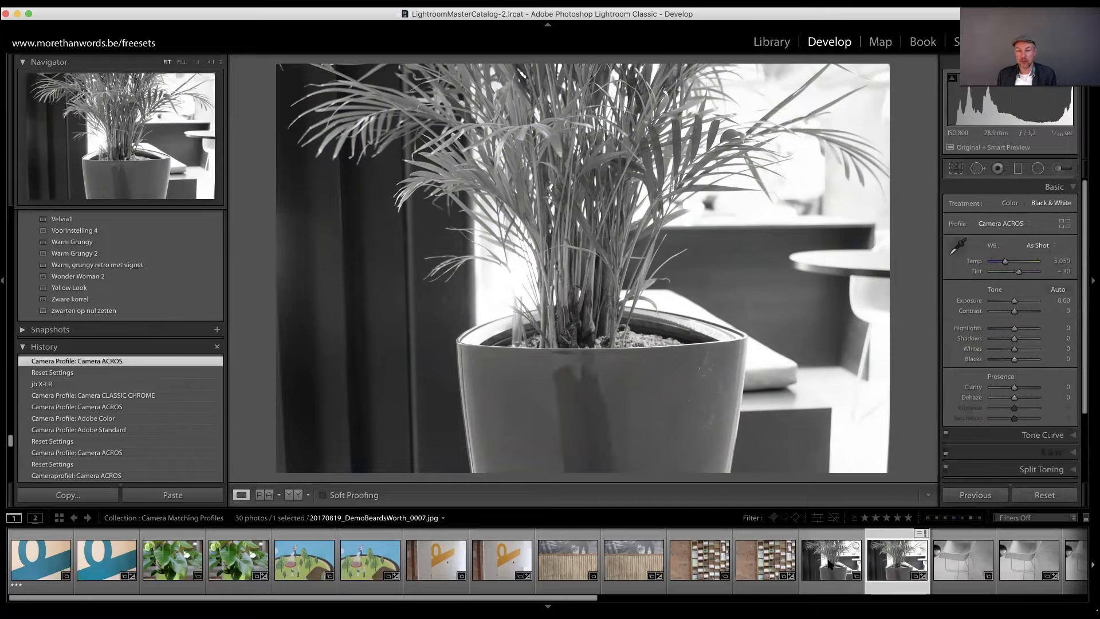
Compare the RAF plant photo using the Camera ACROS profile with its JPEG version by switching between them.
{"action": "left_click", "coordinate": [830, 565]}
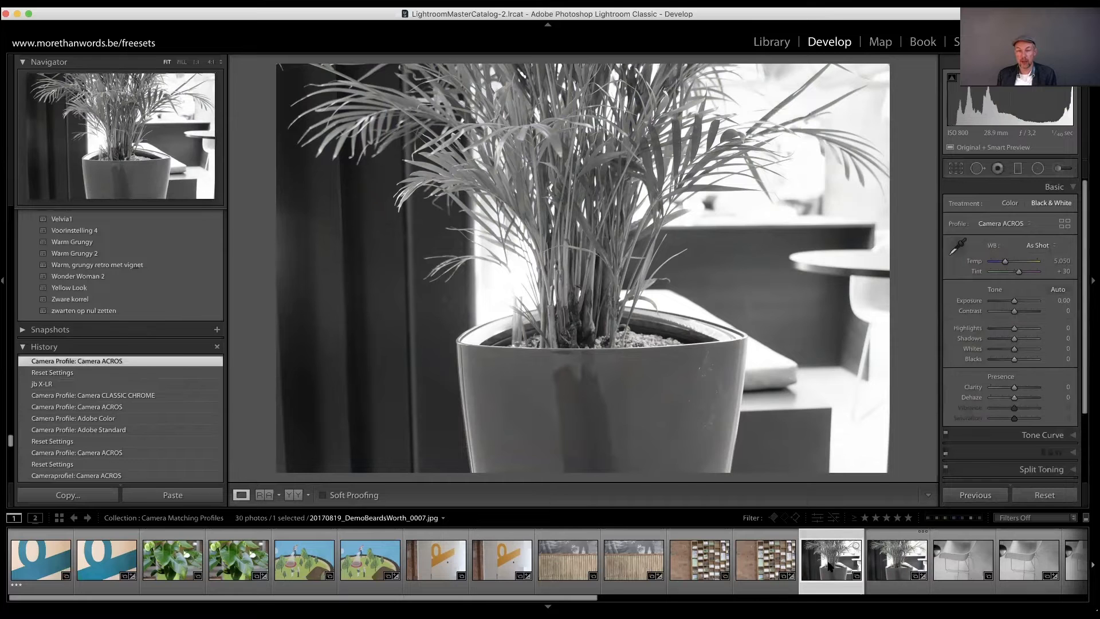
{"action": "left_click", "coordinate": [913, 565]}
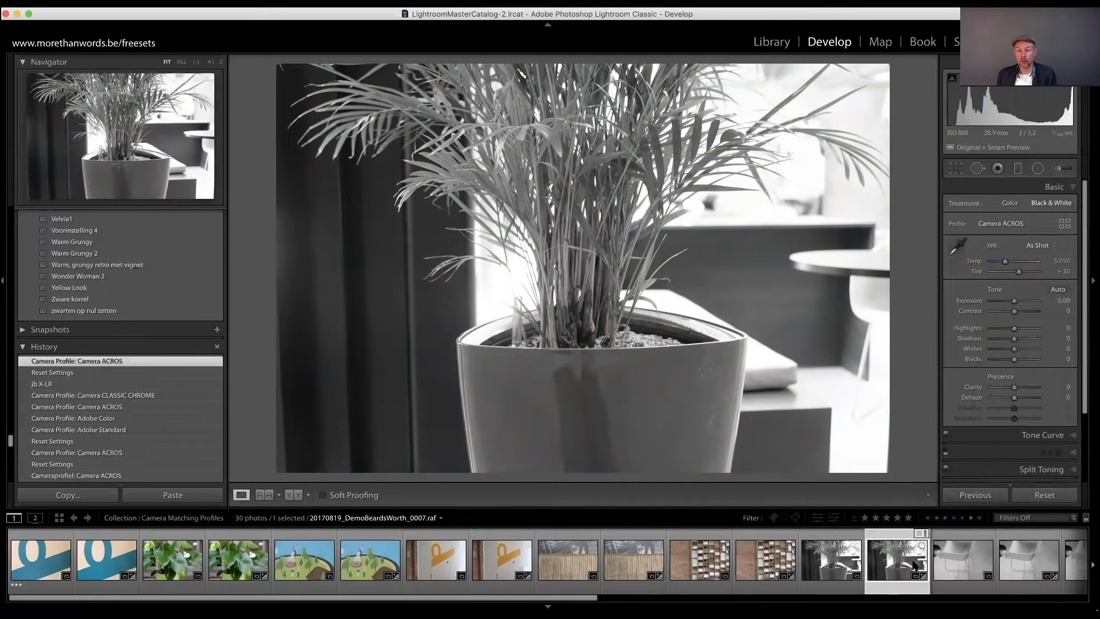
{"action": "left_click", "coordinate": [832, 567]}
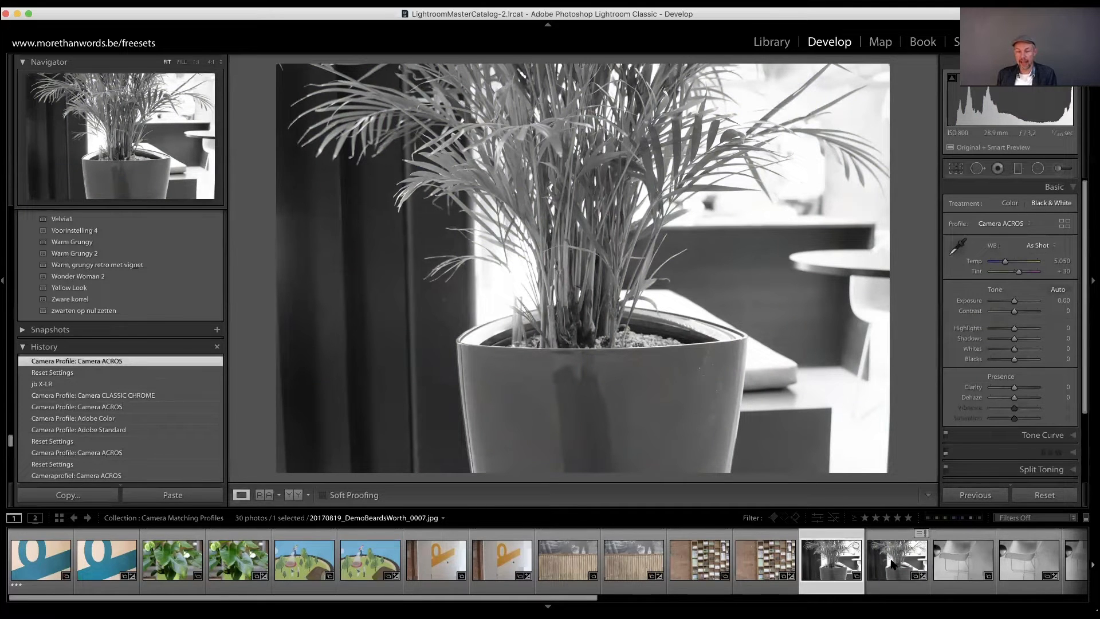
{"action": "left_click", "coordinate": [892, 567]}
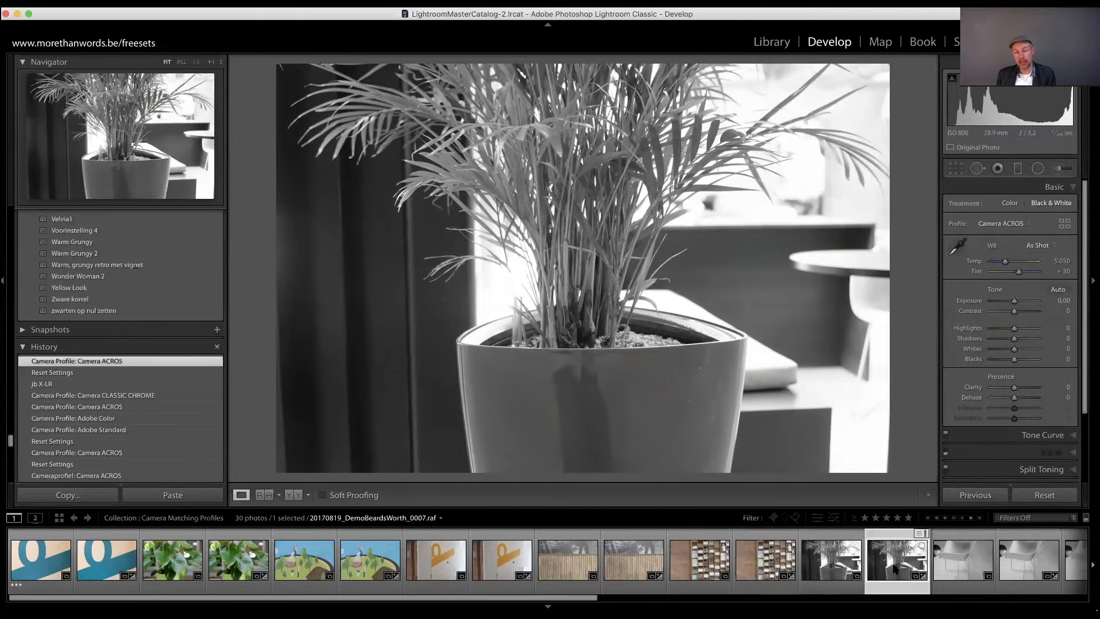
{"action": "left_click", "coordinate": [831, 570]}
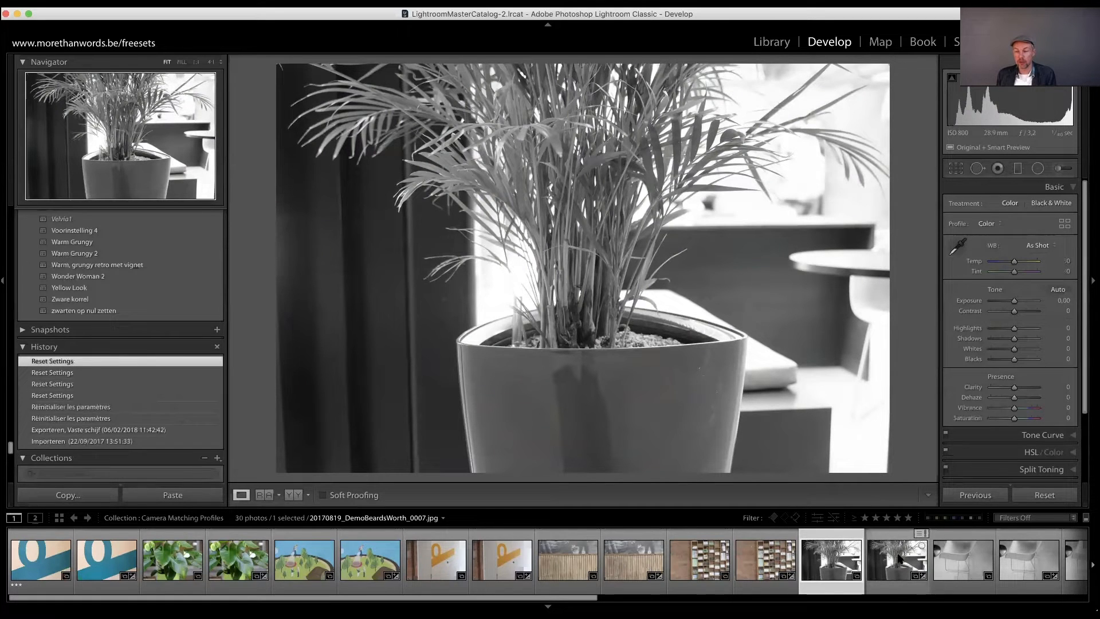
Try the Camera Pro Neg Std profile on the RAF plant photo and set its profile back to Adobe Color.
{"action": "left_click", "coordinate": [900, 566]}
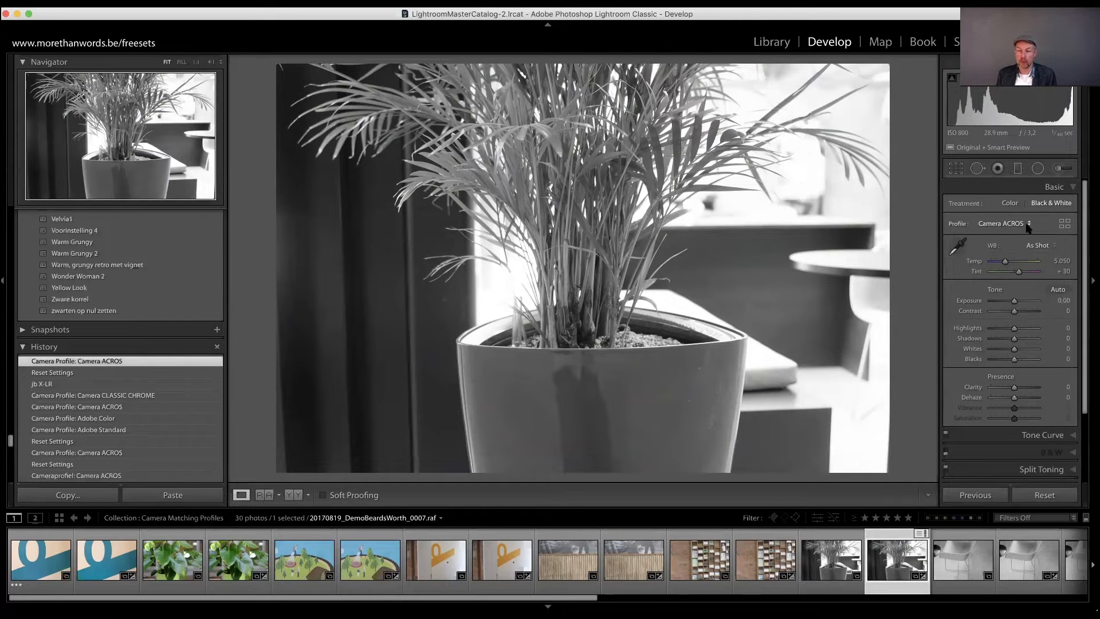
{"action": "left_click", "coordinate": [1065, 223]}
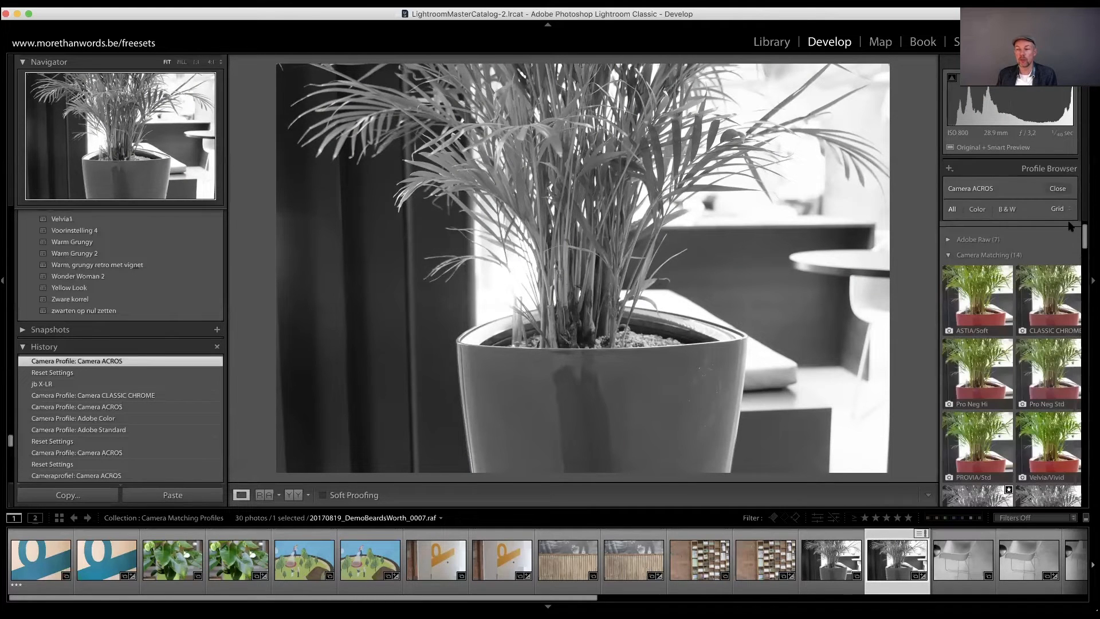
{"action": "scroll", "coordinate": [1083, 237], "scroll_direction": "down", "scroll_amount": 3}
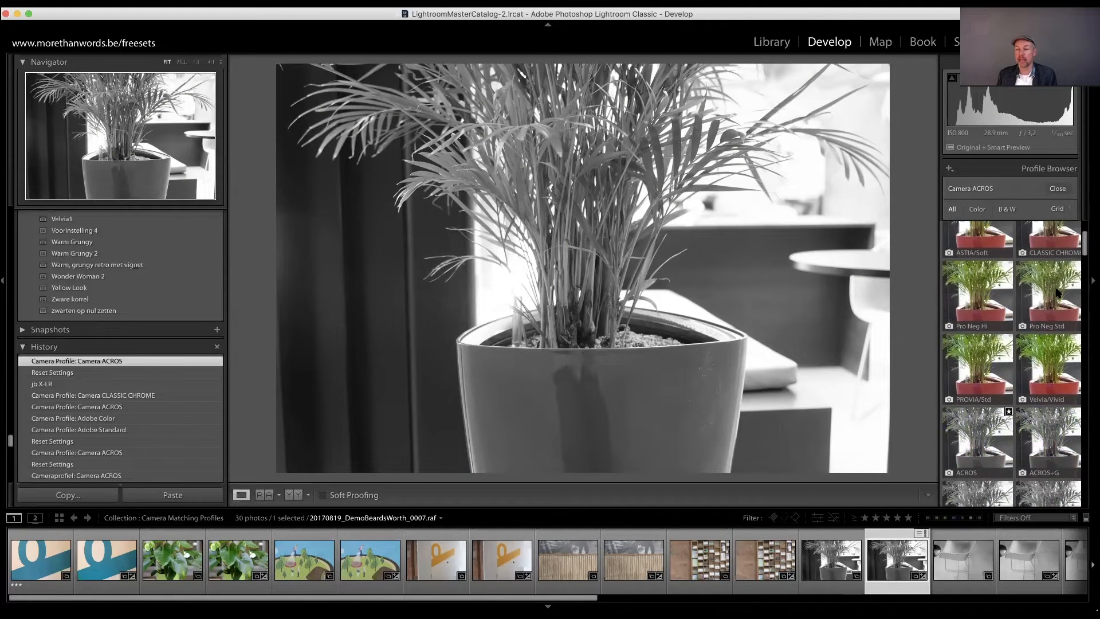
{"action": "left_click", "coordinate": [1069, 294]}
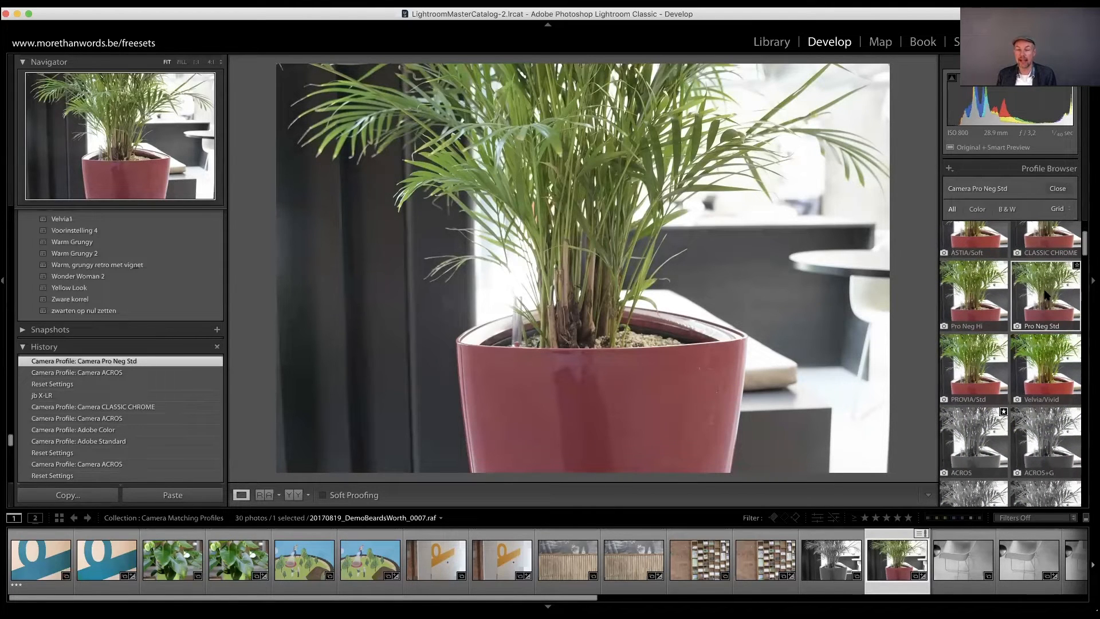
{"action": "left_click", "coordinate": [1059, 189]}
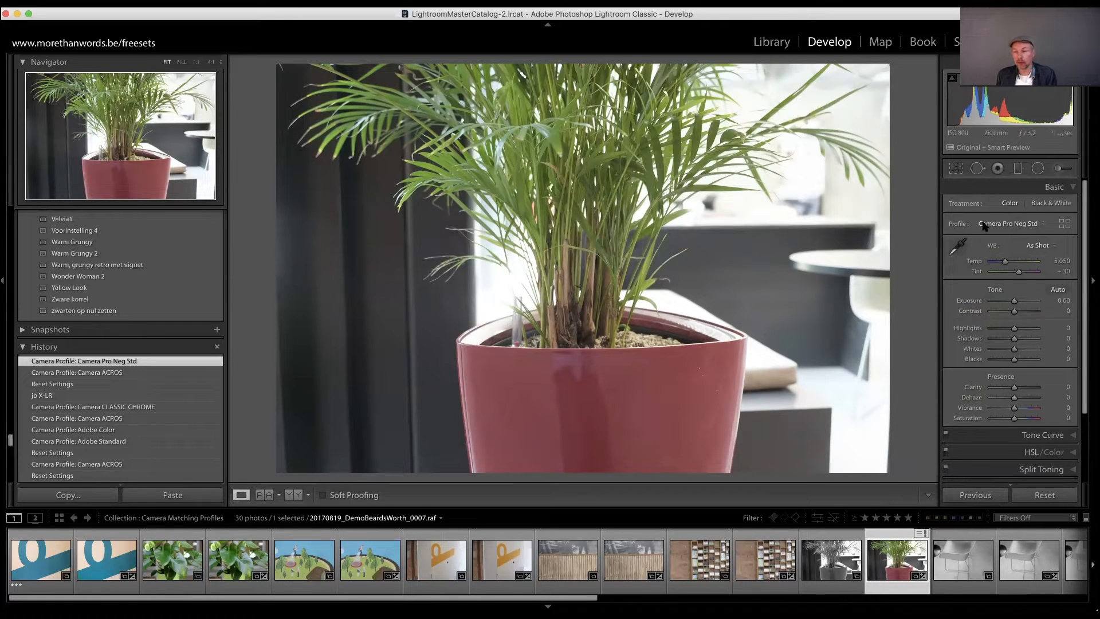
{"action": "left_click", "coordinate": [1002, 224]}
{"action": "left_click", "coordinate": [1013, 237]}
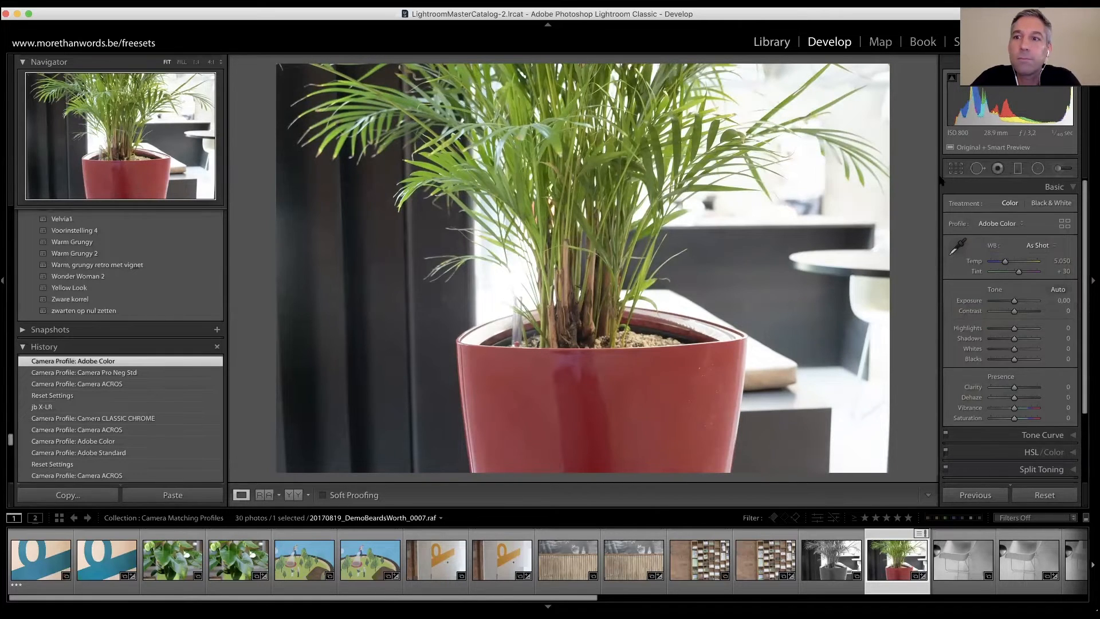
View the RAF plant photo enlarged in the Library and return to it in the Develop module.
{"action": "key", "text": "g"}
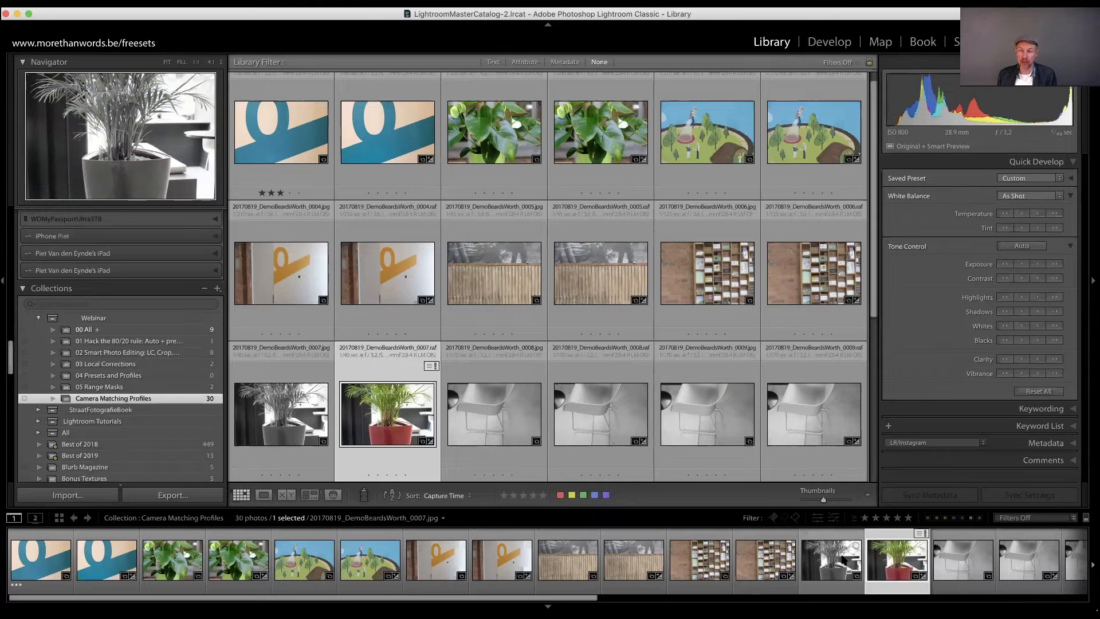
{"action": "double_click", "coordinate": [902, 564]}
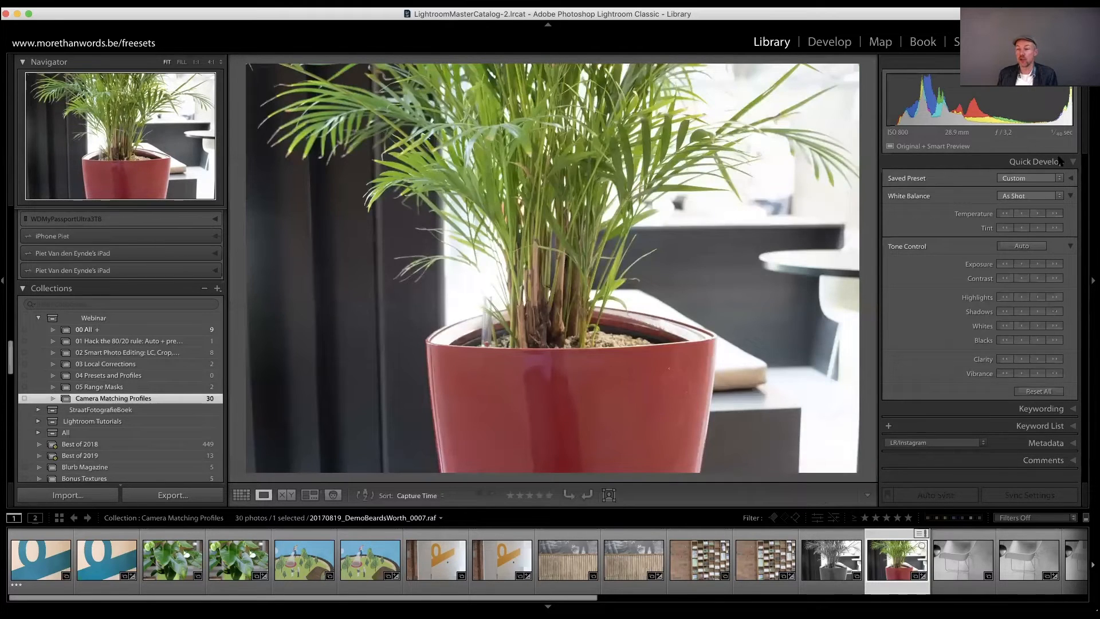
{"action": "left_click", "coordinate": [829, 42]}
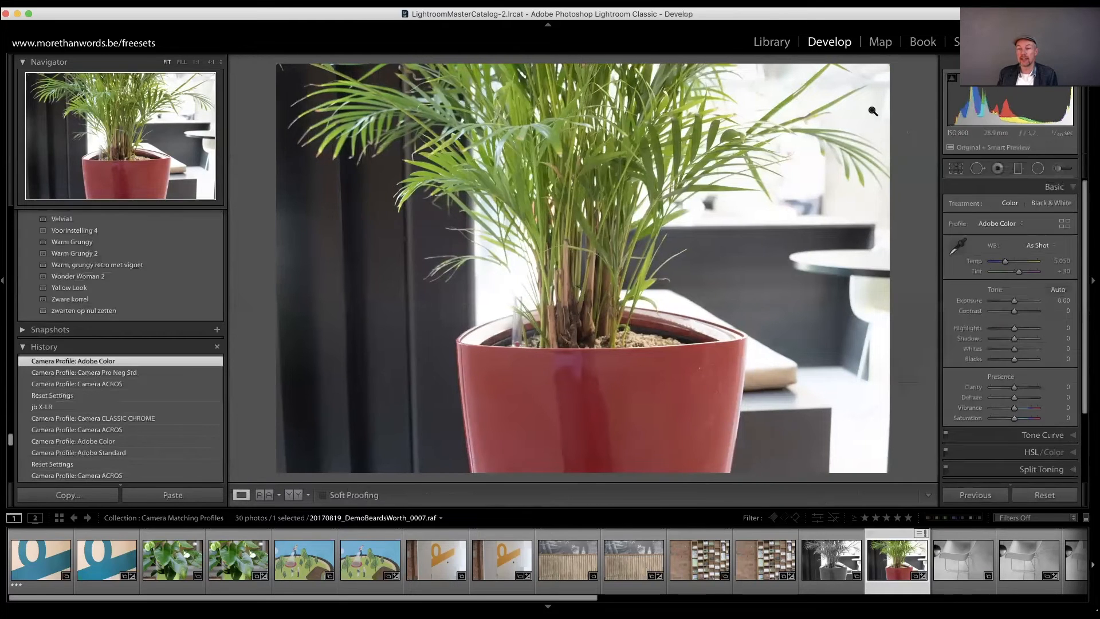
Switch to the 00 All collection and select the photo of the curly-haired boy in the grey T-shirt.
{"action": "left_click", "coordinate": [1064, 224]}
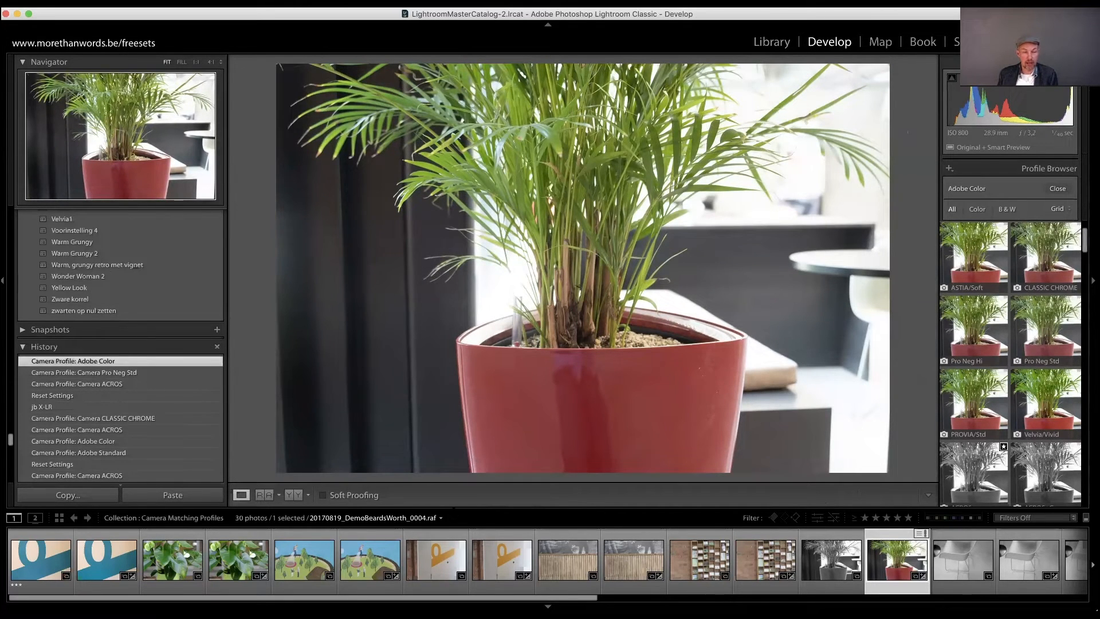
{"action": "left_click", "coordinate": [440, 517]}
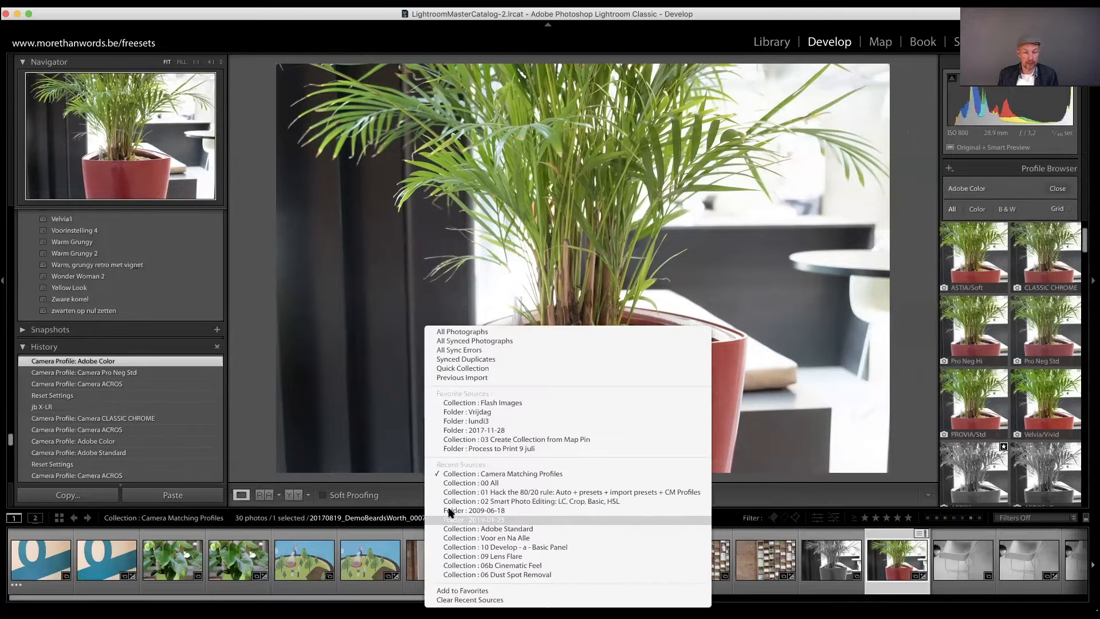
{"action": "left_click", "coordinate": [499, 487]}
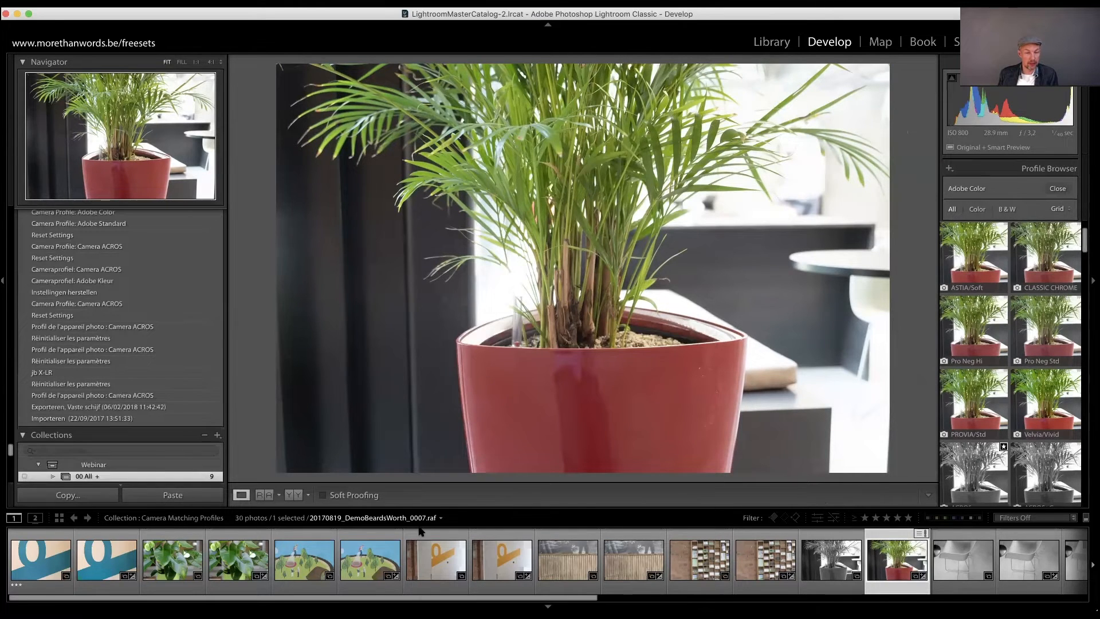
{"action": "left_click", "coordinate": [302, 563]}
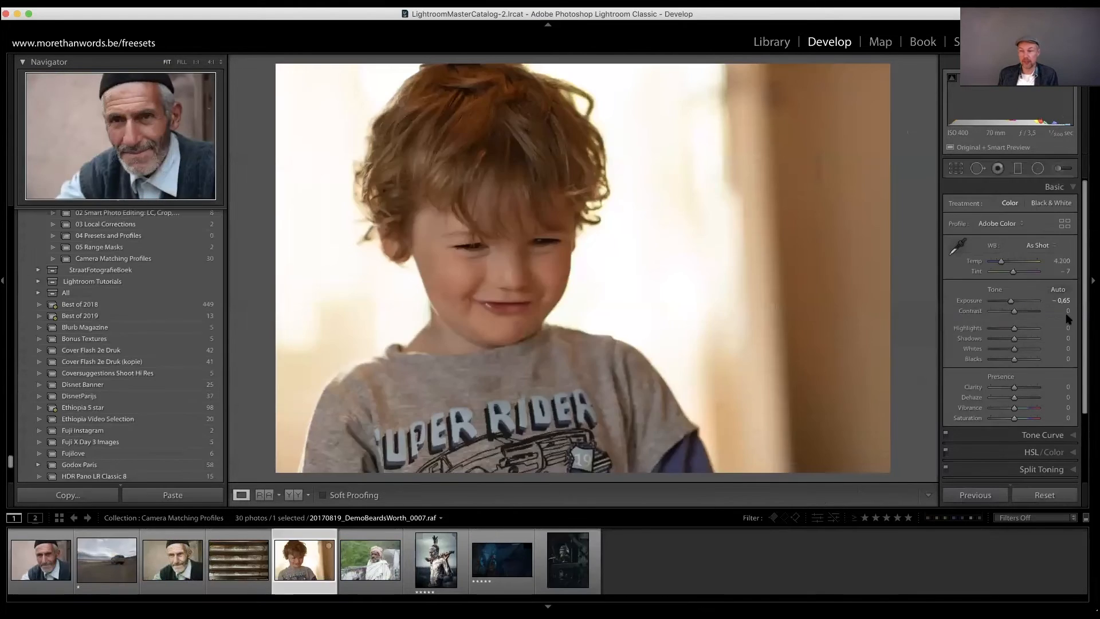
Look through the Camera Matching profiles offered for the boy's photo and collapse that profile group.
{"action": "left_click", "coordinate": [1063, 225]}
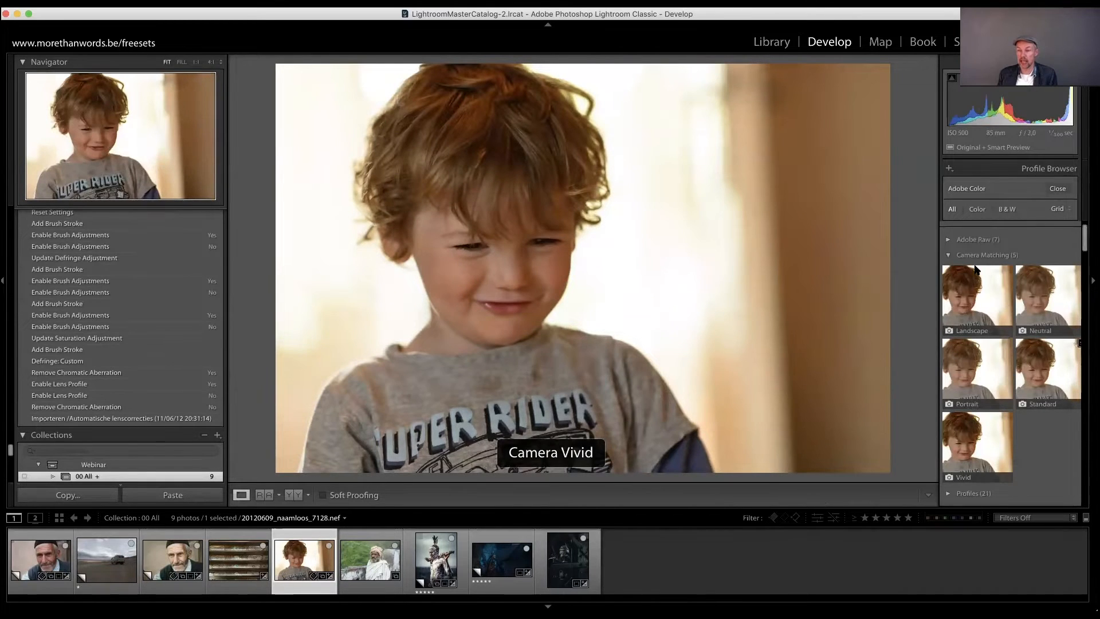
{"action": "left_click", "coordinate": [948, 255]}
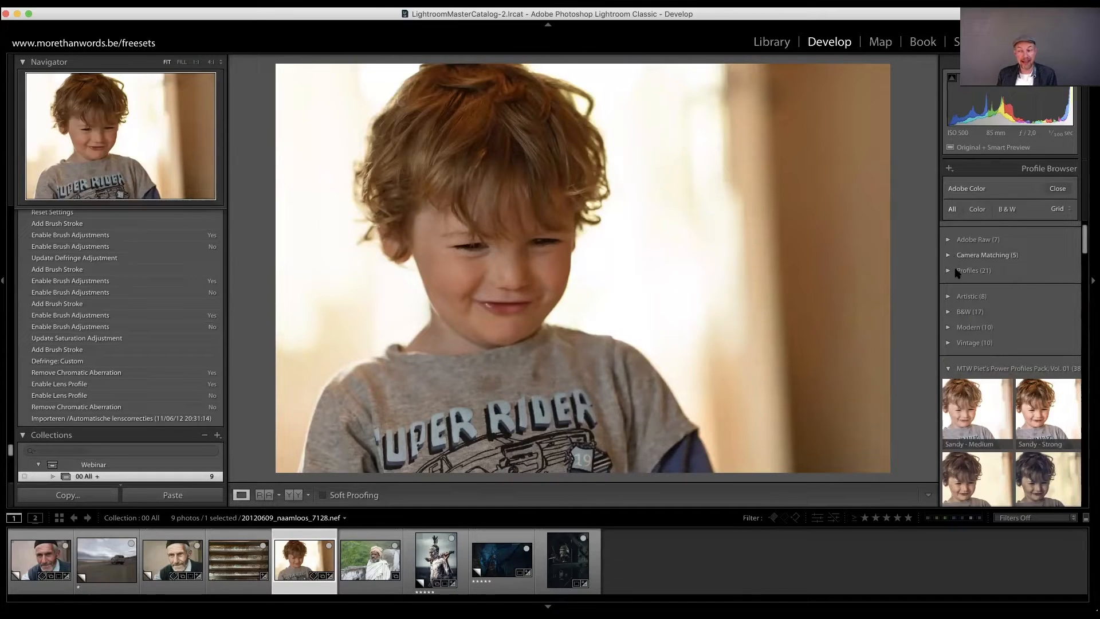
{"action": "left_click", "coordinate": [1041, 403]}
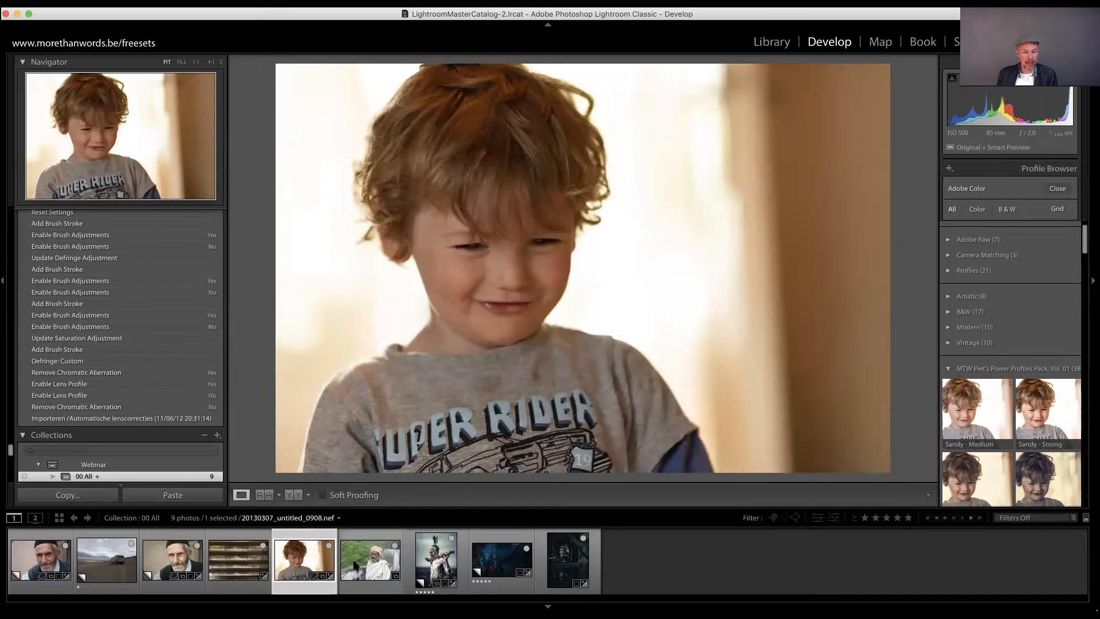
Select the photo of the man in the turban and enable Remove Chromatic Aberration and Enable Profile Corrections for it.
{"action": "left_click", "coordinate": [370, 559]}
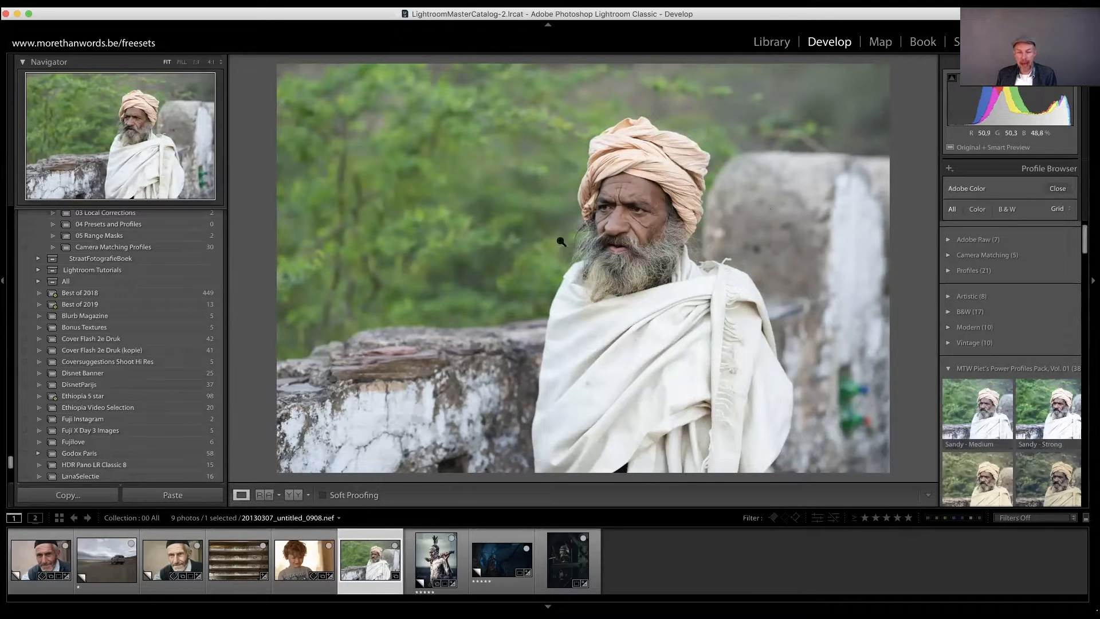
{"action": "left_click_drag", "start_coordinate": [1084, 237], "coordinate": [1071, 175]}
{"action": "left_click", "coordinate": [1058, 188]}
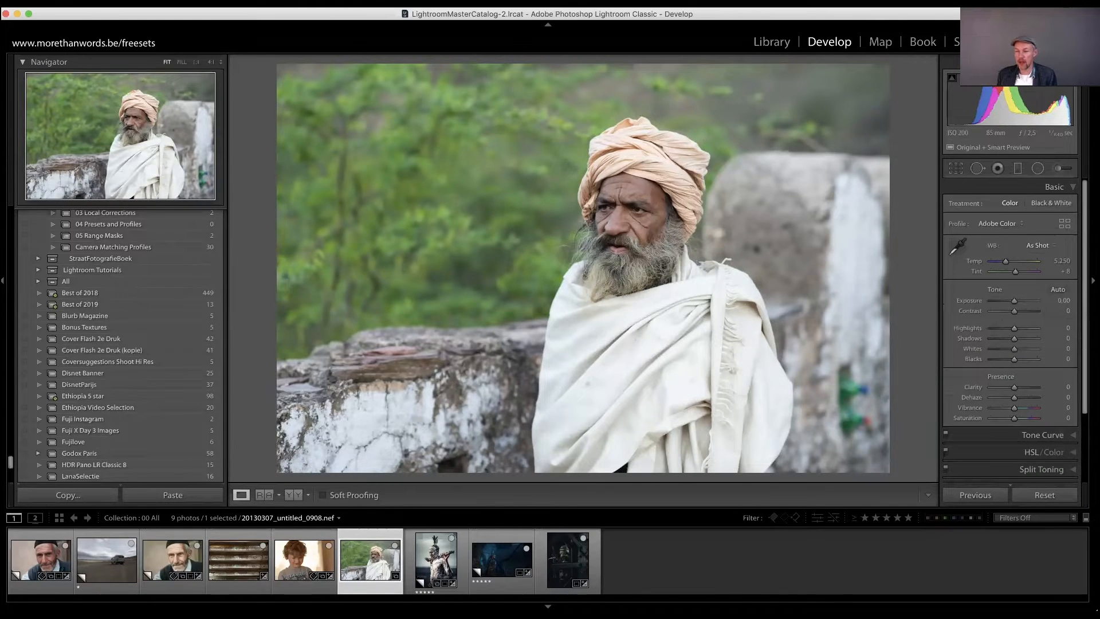
{"action": "left_click", "coordinate": [1059, 188]}
{"action": "left_click", "coordinate": [1042, 422]}
{"action": "left_click", "coordinate": [952, 307]}
{"action": "left_click", "coordinate": [952, 317]}
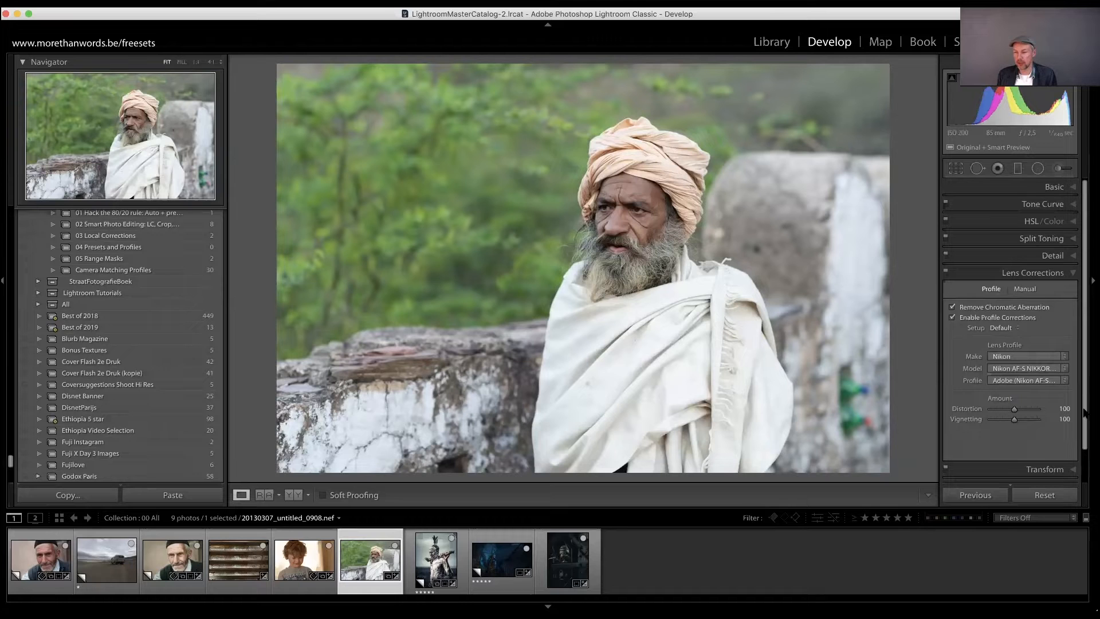
Apply the Auto tone settings to the turban portrait, undoing and reapplying them to compare with the unadjusted version.
{"action": "left_click", "coordinate": [1074, 188]}
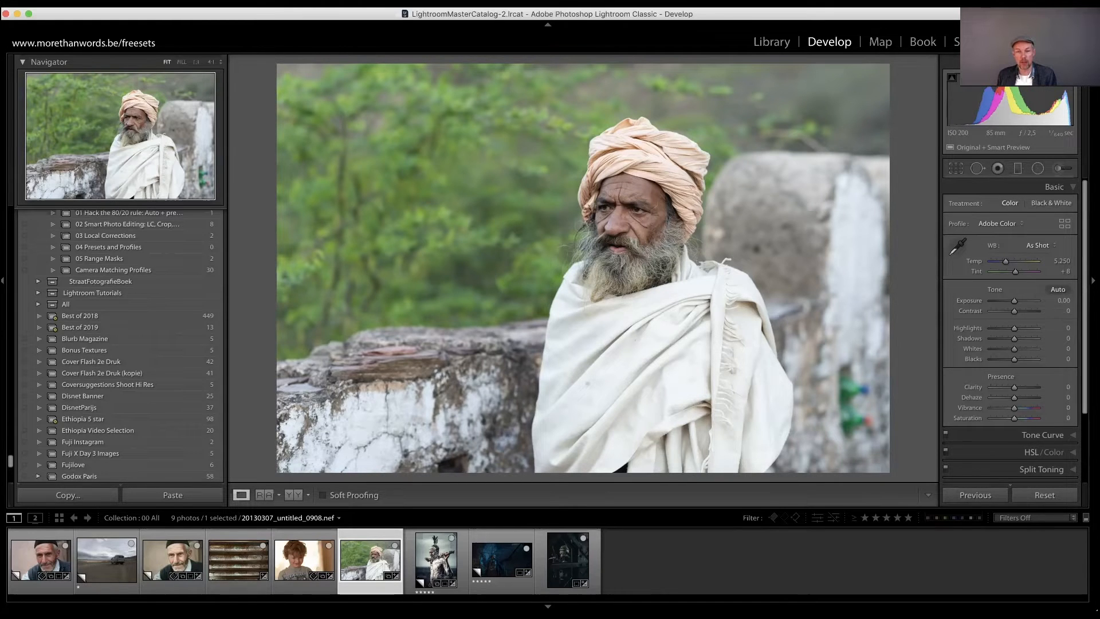
{"action": "left_click", "coordinate": [1057, 290]}
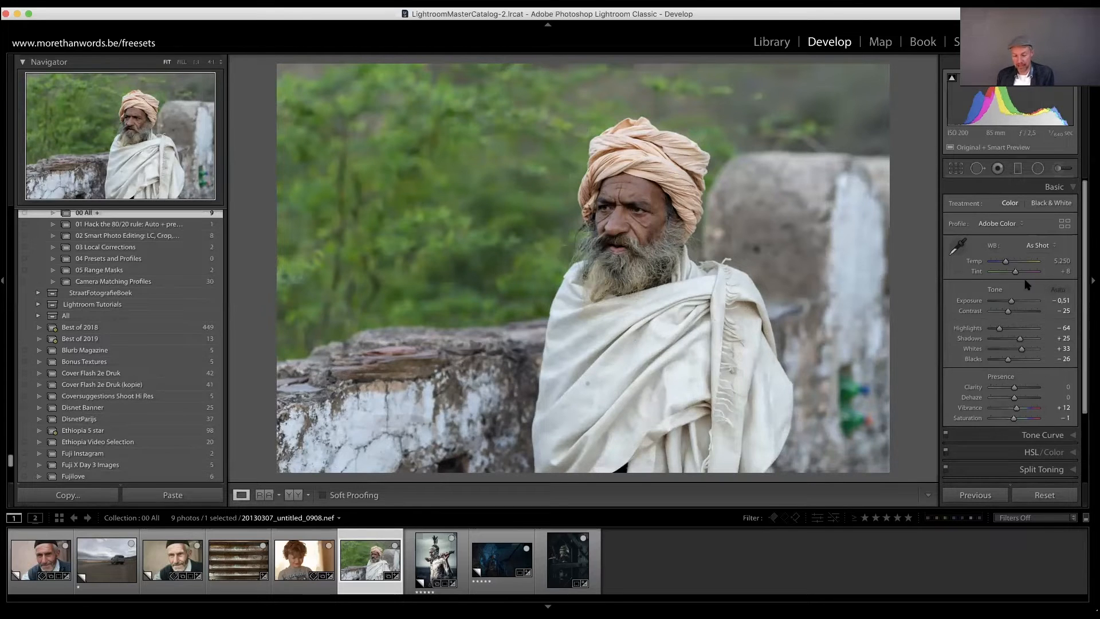
{"action": "key", "text": "super+z"}
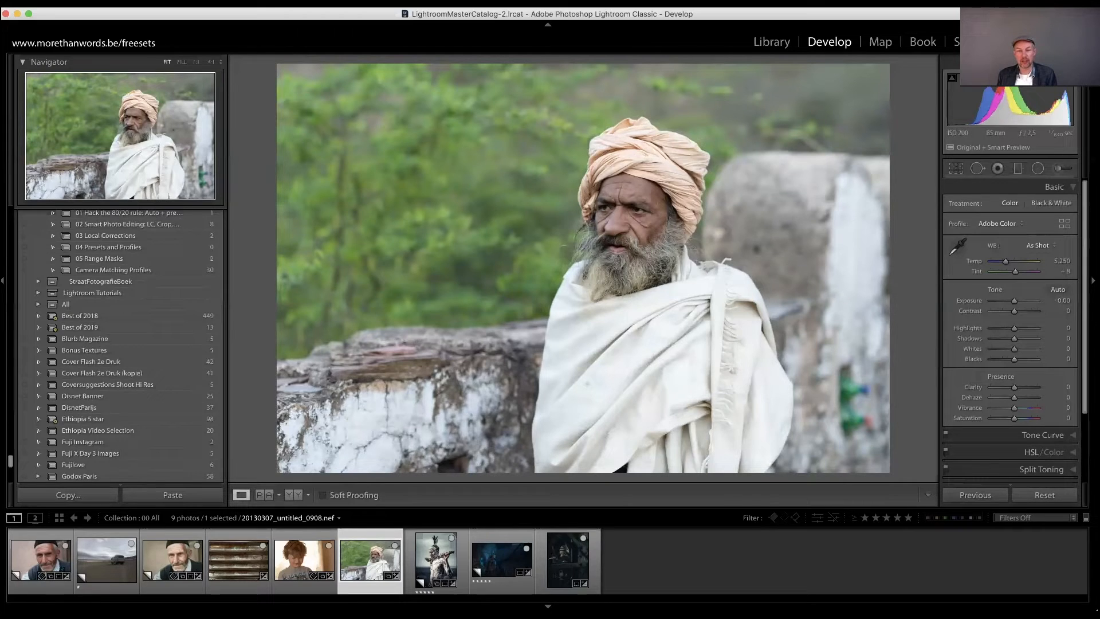
{"action": "left_click", "coordinate": [1062, 290]}
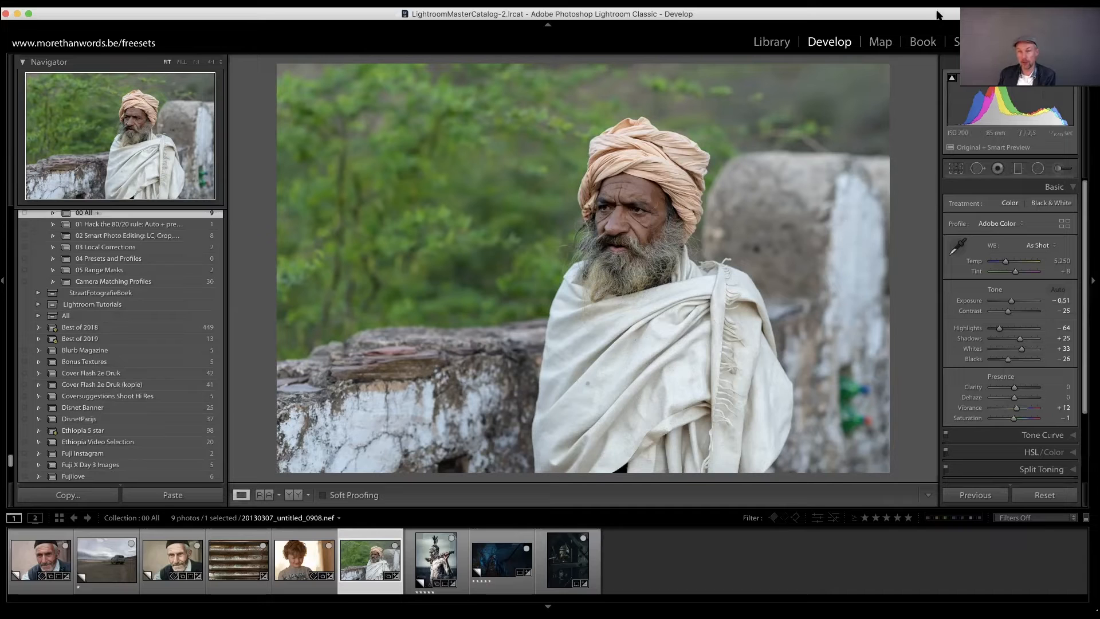
Crop the turban portrait slightly tighter at the original aspect ratio, placing the man's face near the upper-right thirds intersection.
{"action": "key", "text": "r"}
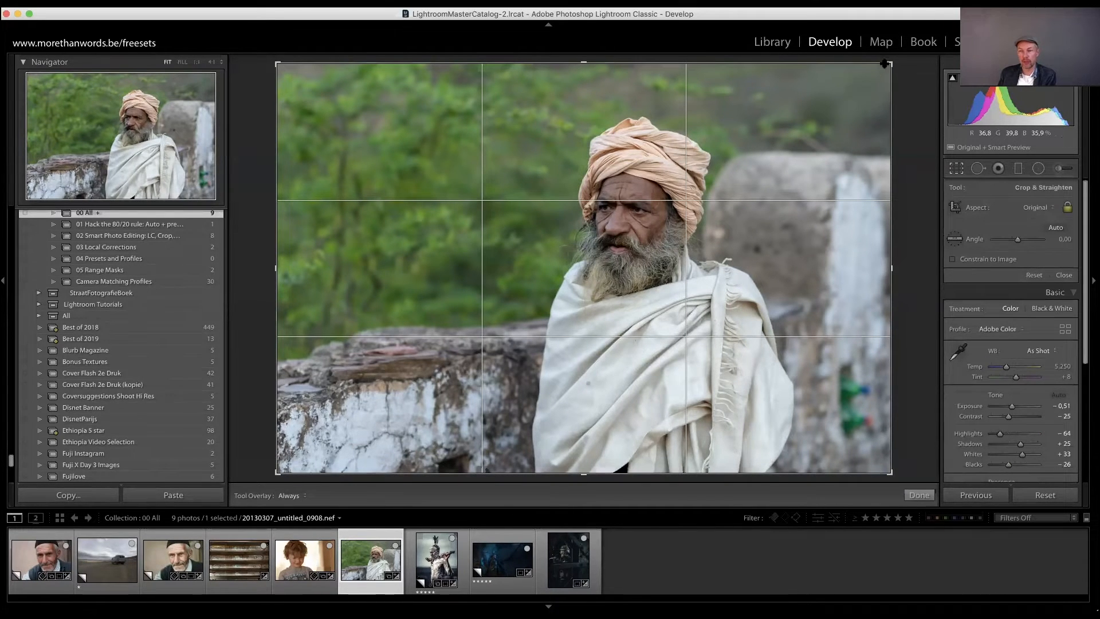
{"action": "left_click_drag", "start_coordinate": [890, 64], "coordinate": [860, 81]}
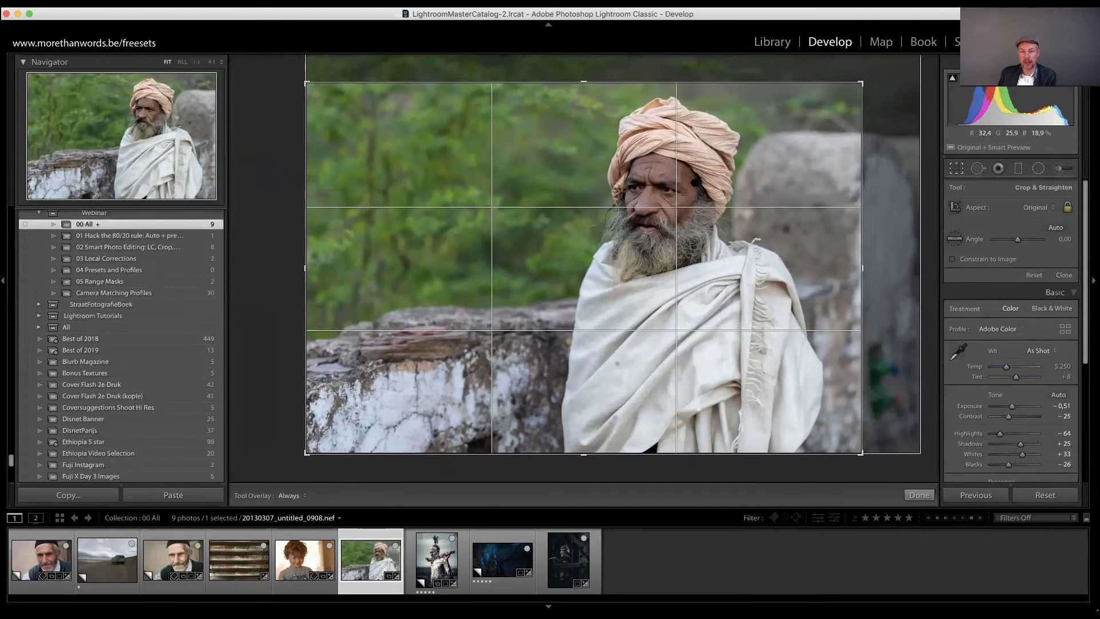
{"action": "left_click_drag", "start_coordinate": [697, 187], "coordinate": [698, 190]}
{"action": "left_click_drag", "start_coordinate": [864, 83], "coordinate": [856, 83]}
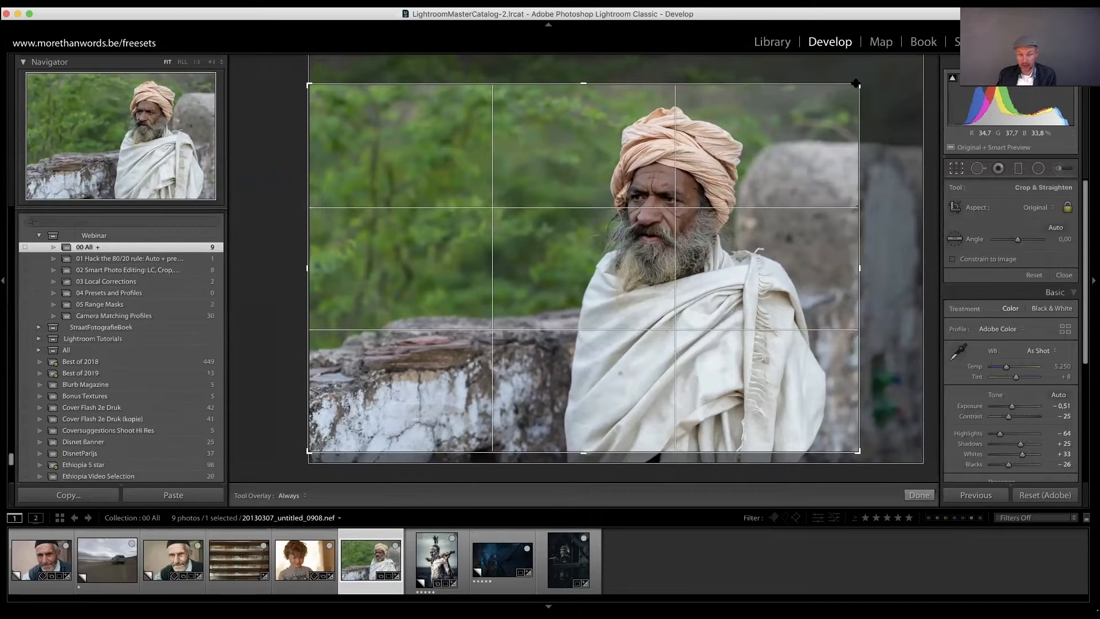
Cycle through the crop guide overlays, including the diagonals, golden ratio, golden spiral and grid, to check the composition.
{"action": "key", "text": "o"}
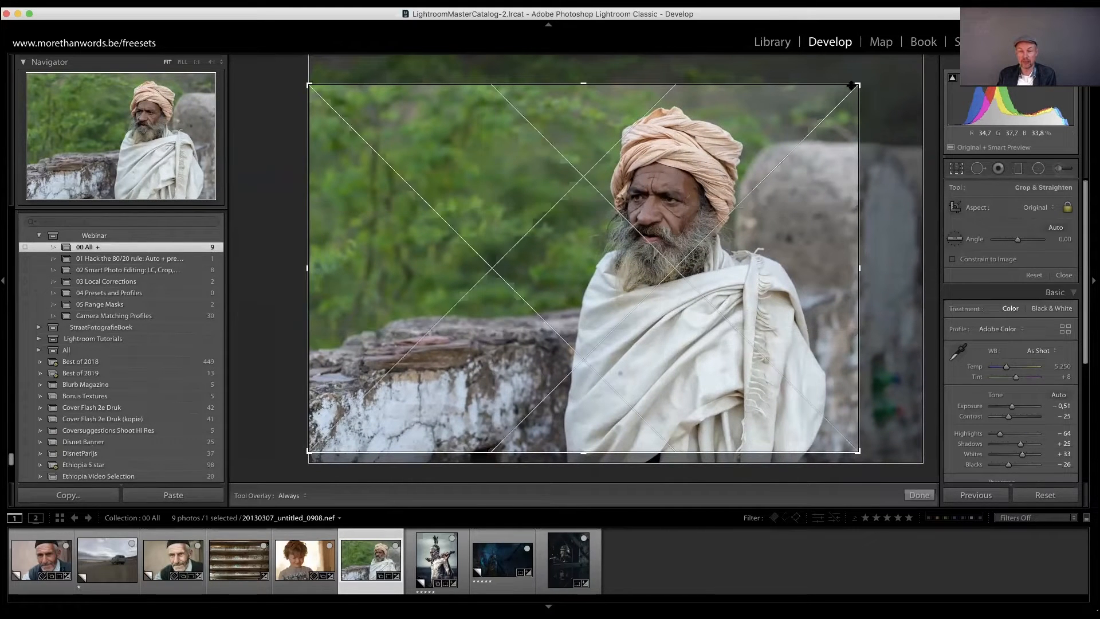
{"action": "key", "text": "o"}
{"action": "key", "text": "o"}
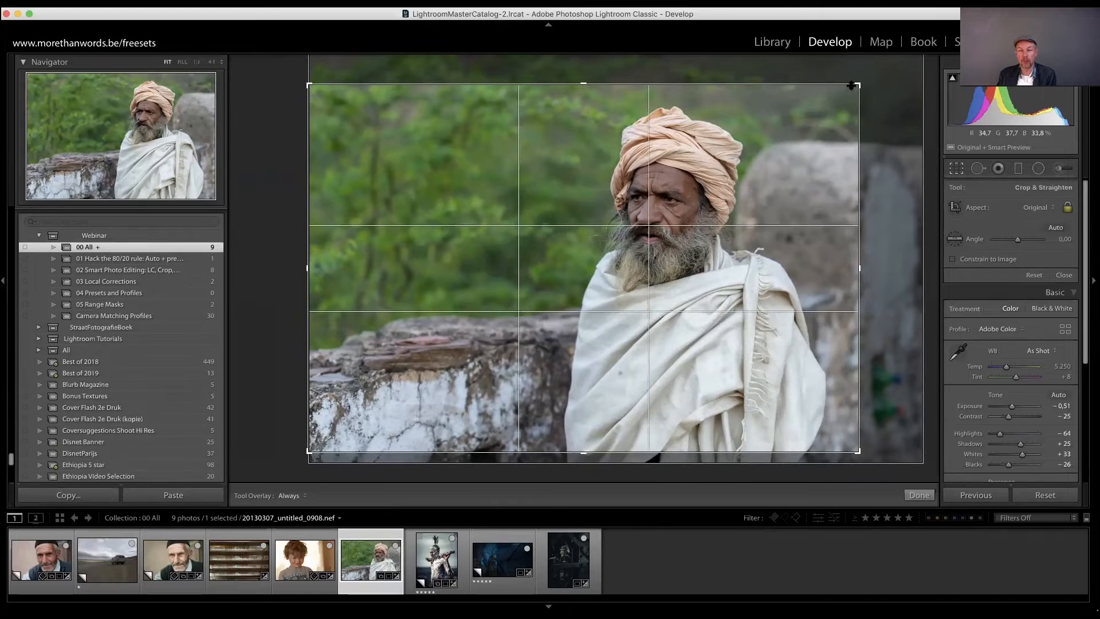
{"action": "key", "text": "o"}
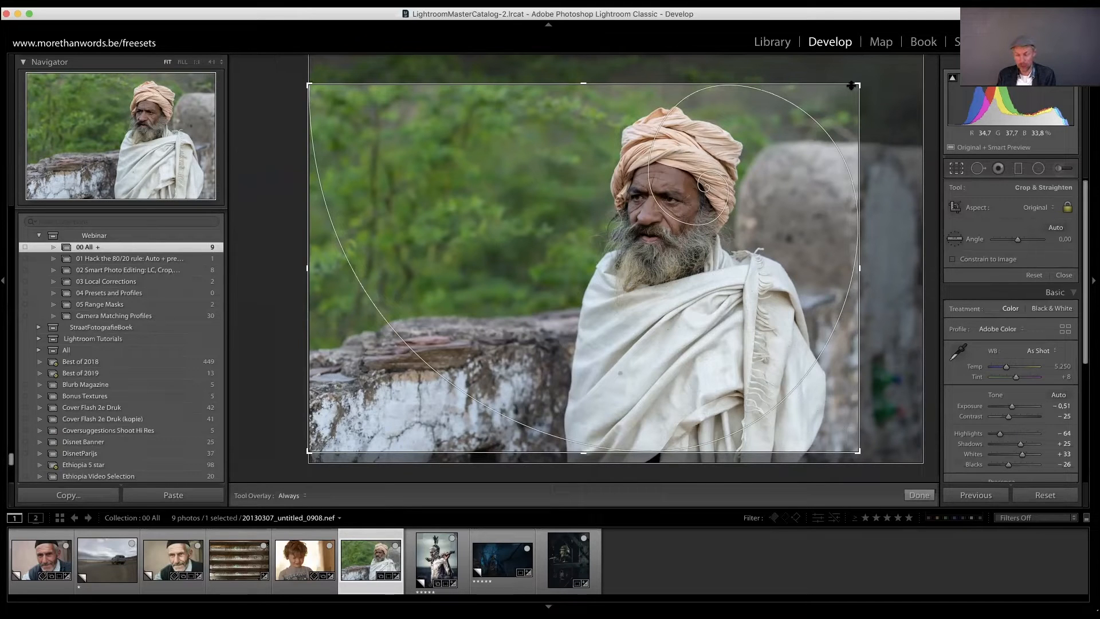
{"action": "key", "text": "o"}
{"action": "key", "text": "o"}
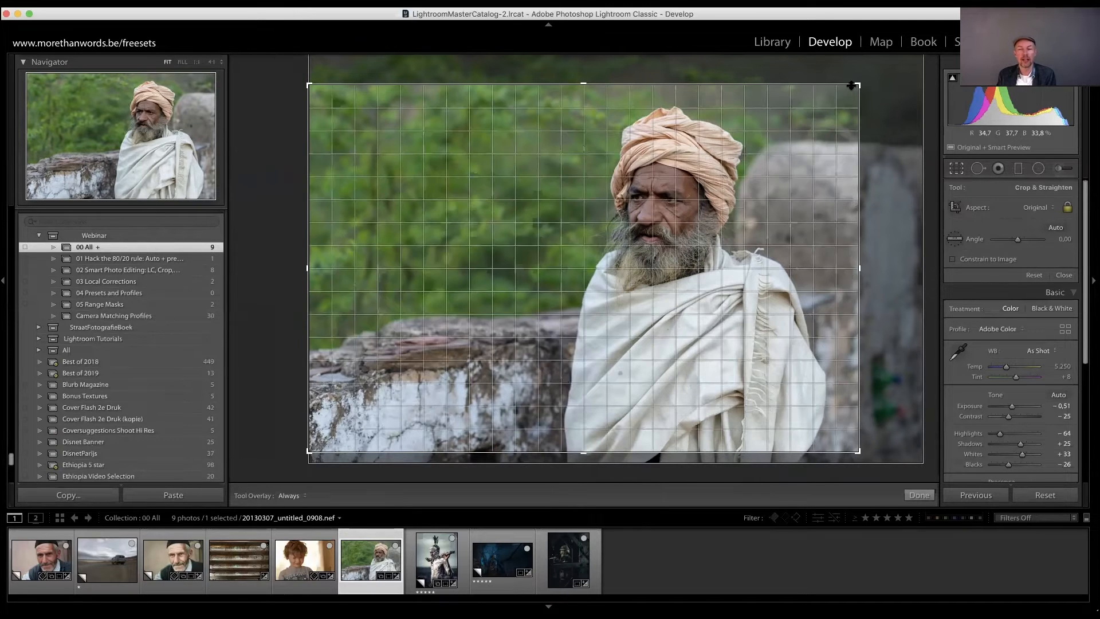
Return to the rule-of-thirds overlay, shift the photo slightly down within the crop frame and apply the crop.
{"action": "key", "text": "o"}
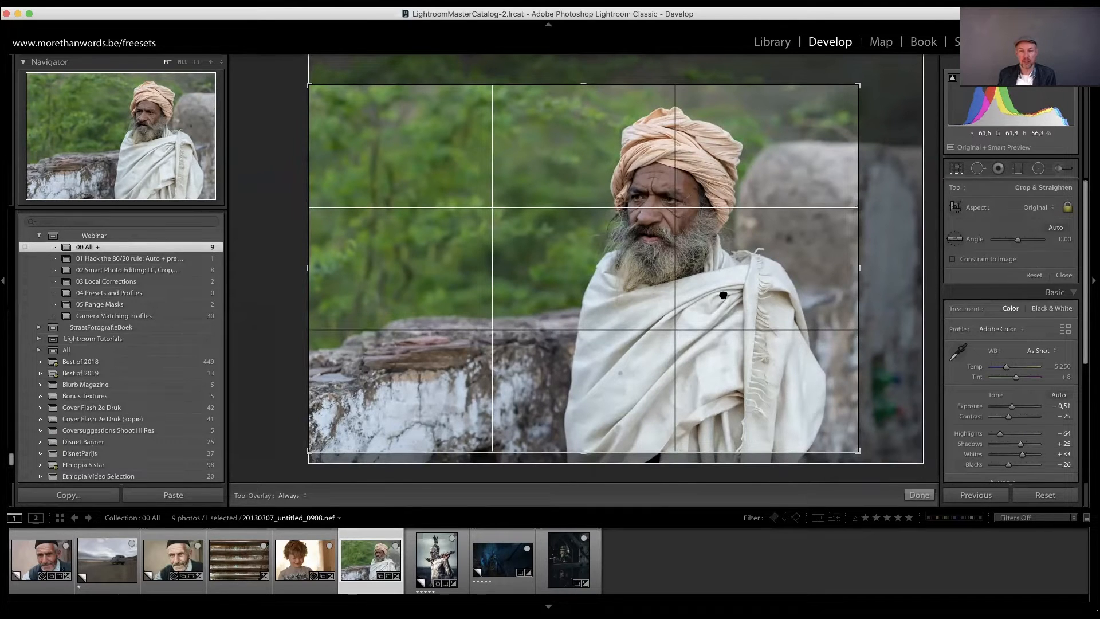
{"action": "left_click_drag", "start_coordinate": [723, 293], "coordinate": [728, 299]}
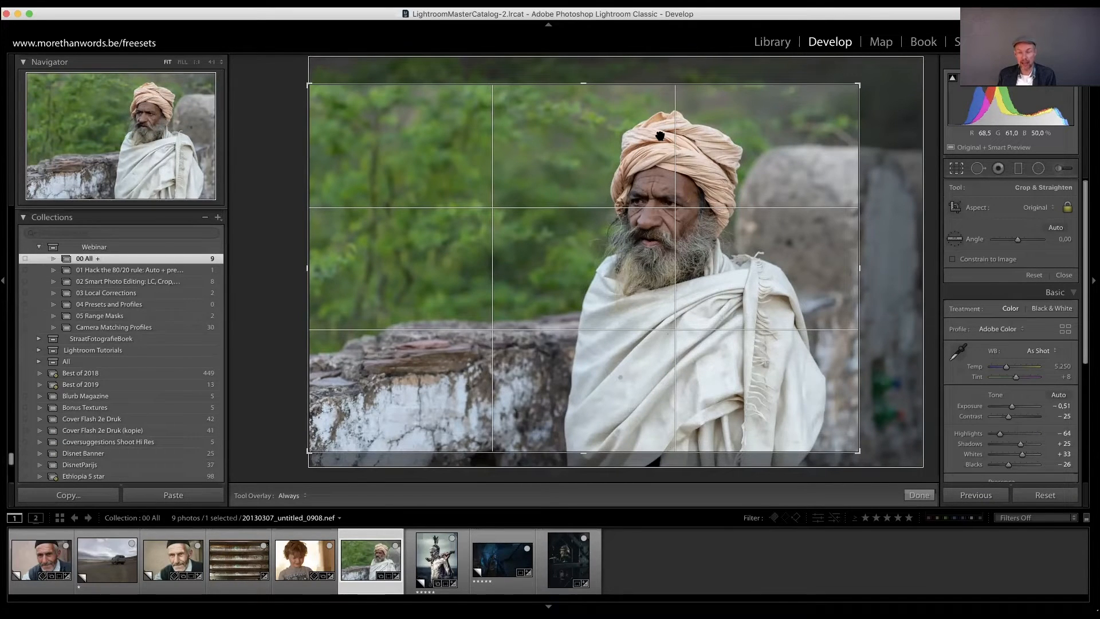
{"action": "key", "text": "Return"}
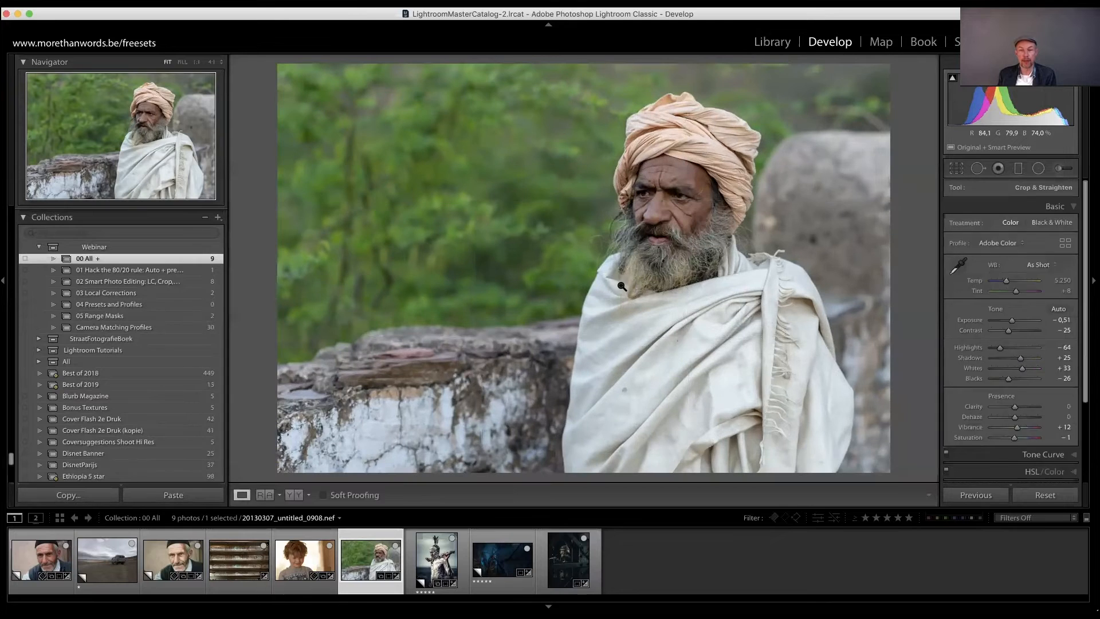
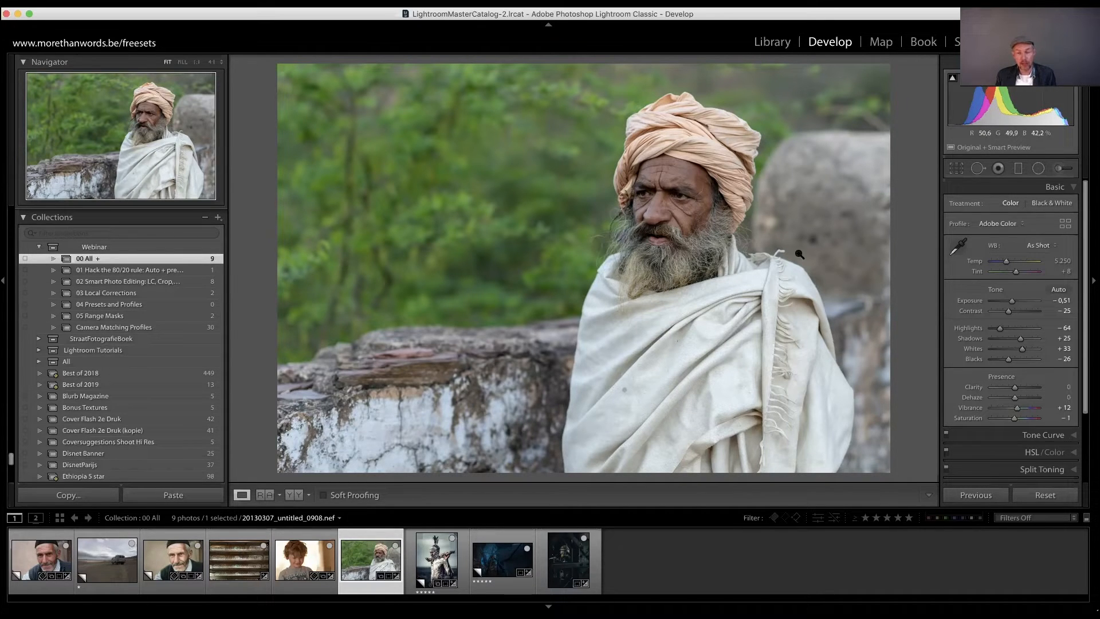
Reduce the saturation of the greens in the turban portrait to -45 in the HSL adjustments.
{"action": "scroll", "coordinate": [1083, 301], "scroll_direction": "down", "scroll_amount": 3}
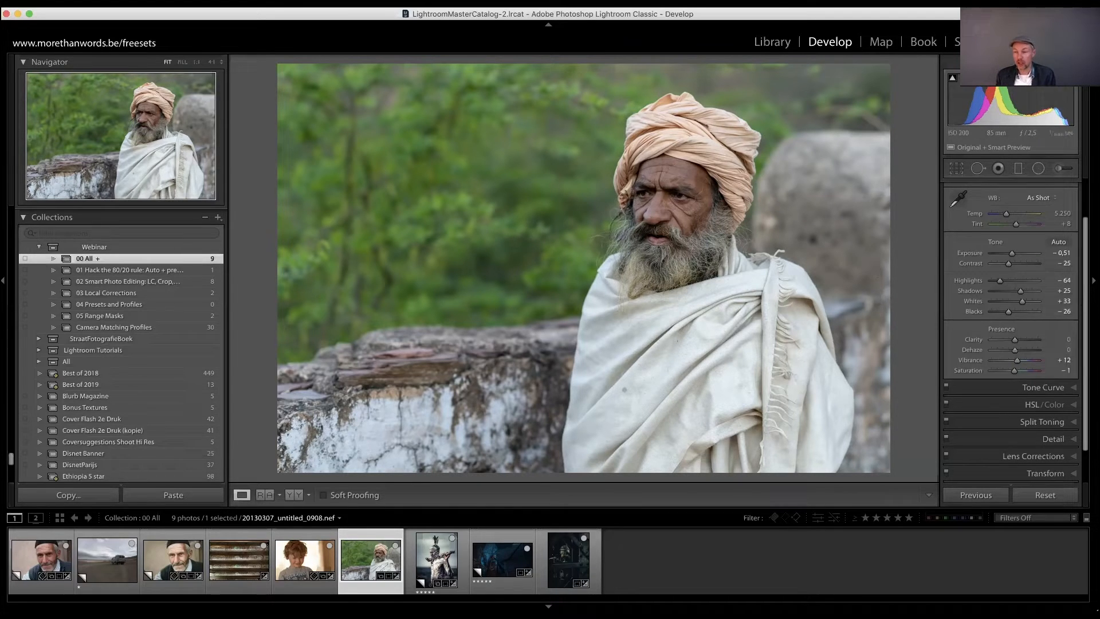
{"action": "scroll", "coordinate": [1065, 304], "scroll_direction": "down", "scroll_amount": 3}
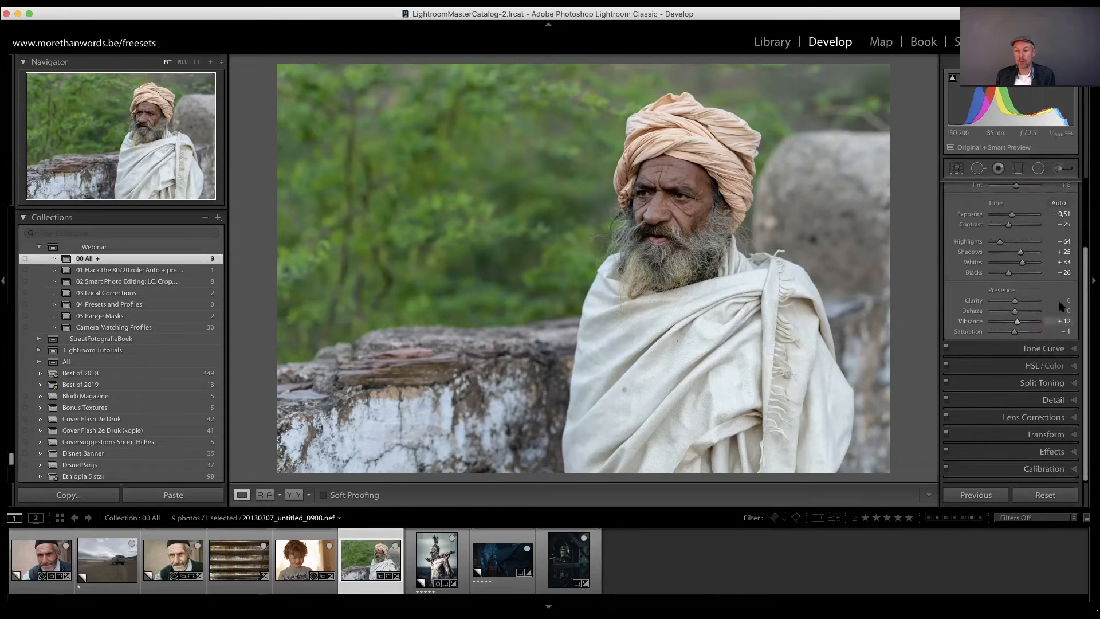
{"action": "left_click", "coordinate": [1073, 368]}
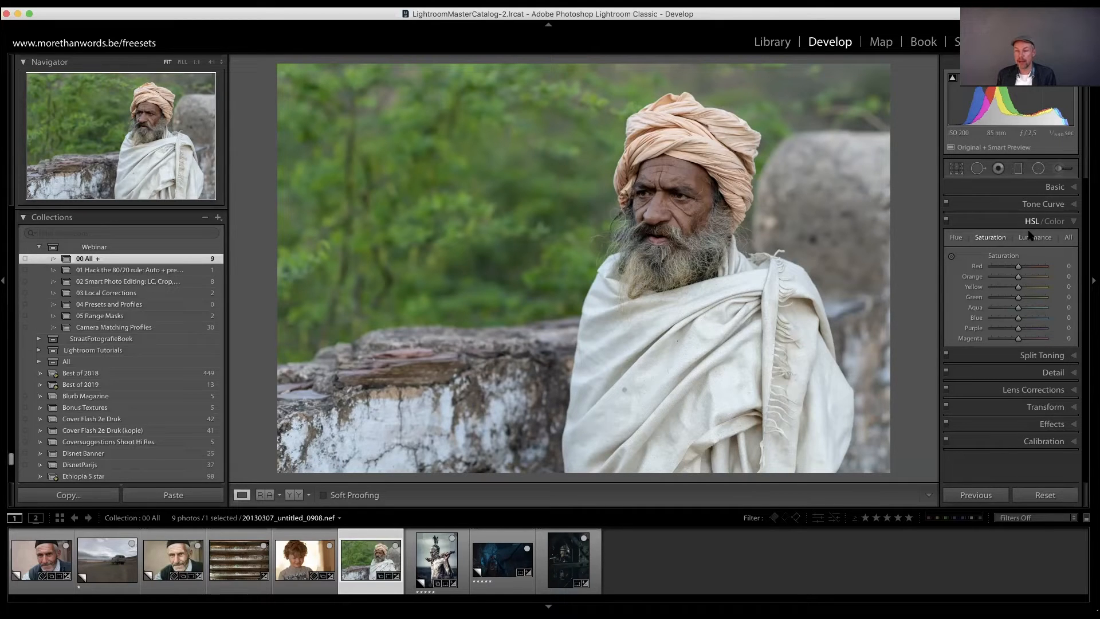
{"action": "left_click_drag", "start_coordinate": [1017, 298], "coordinate": [1007, 299]}
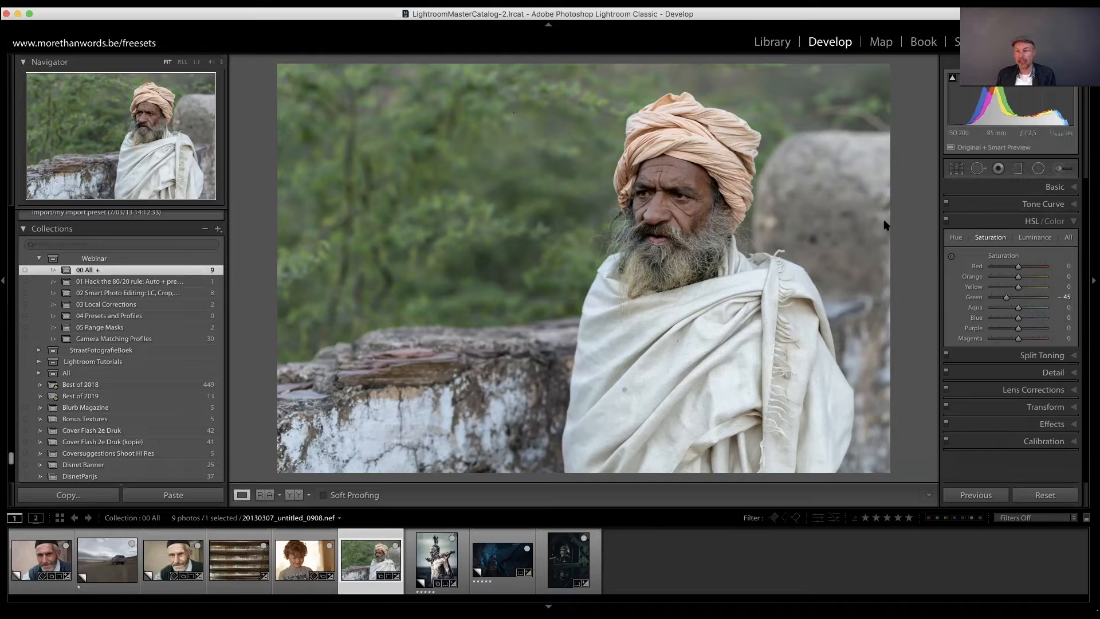
Darken the background foliage by setting the green luminance to -20 in the HSL adjustments.
{"action": "left_click", "coordinate": [1034, 237]}
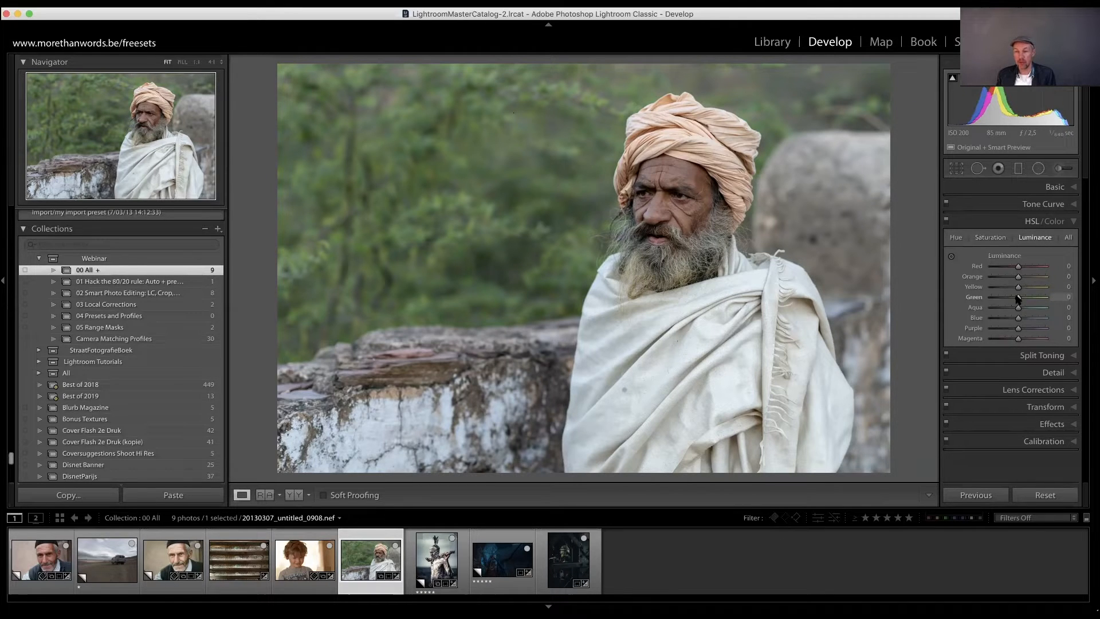
{"action": "left_click_drag", "start_coordinate": [1008, 298], "coordinate": [1013, 299]}
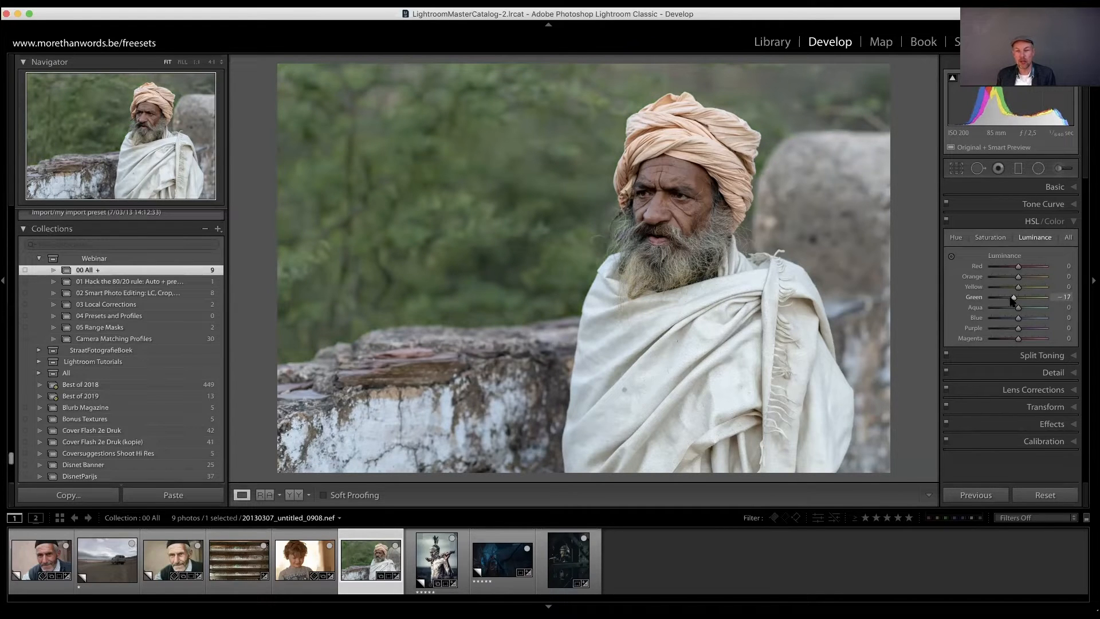
{"action": "left_click_drag", "start_coordinate": [1011, 300], "coordinate": [1010, 299]}
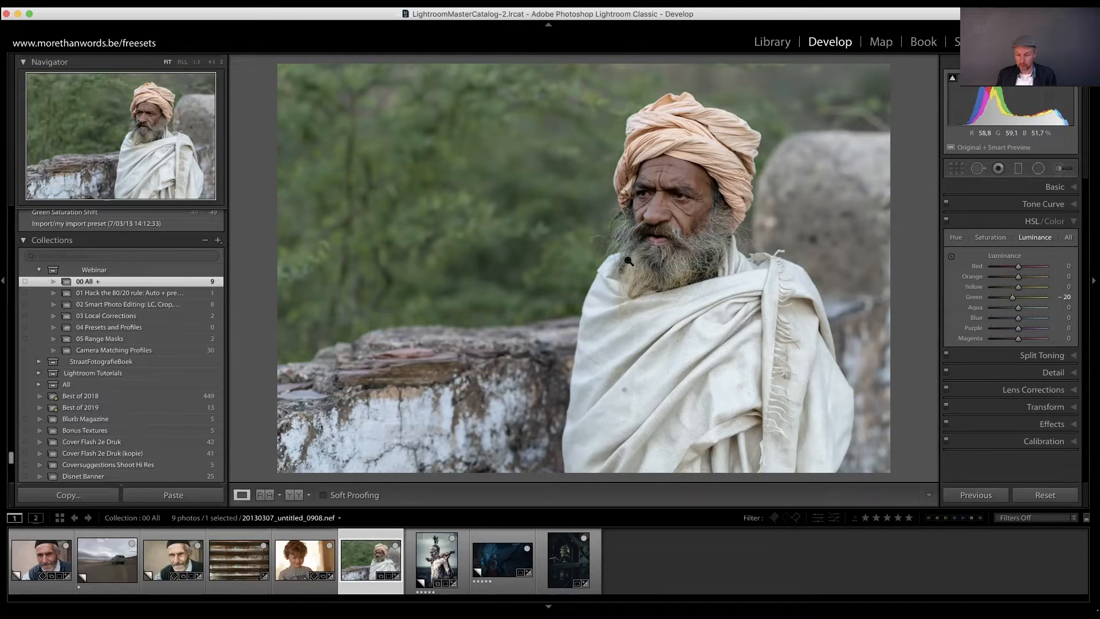
Try a radial filter over the man's face with Invert off and exposure 0.66, and delete it.
{"action": "left_click", "coordinate": [1060, 169]}
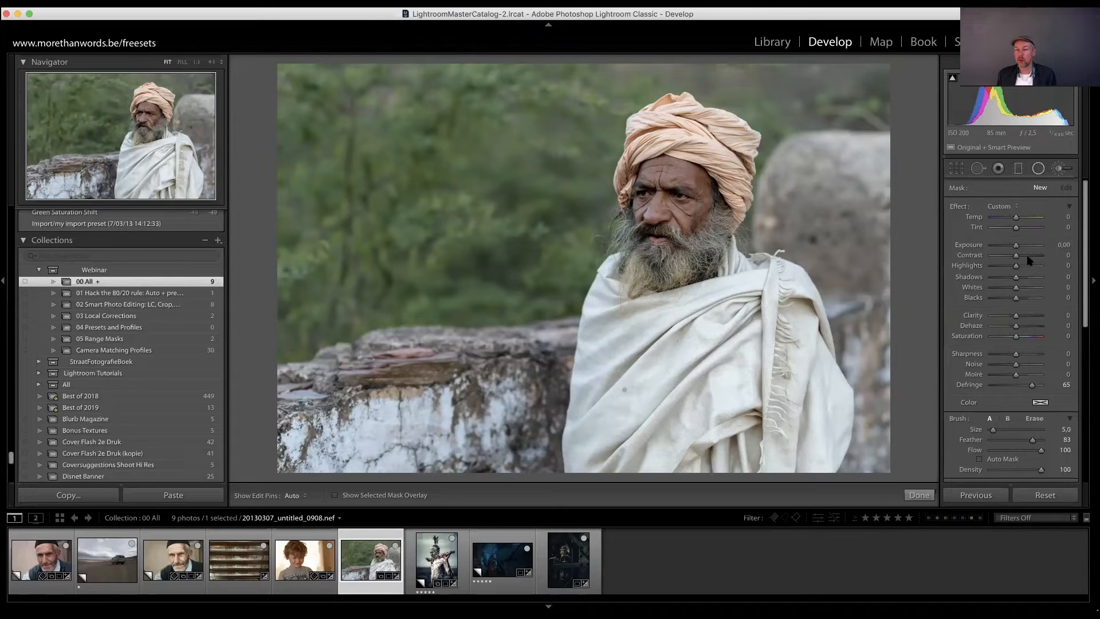
{"action": "left_click", "coordinate": [1040, 171]}
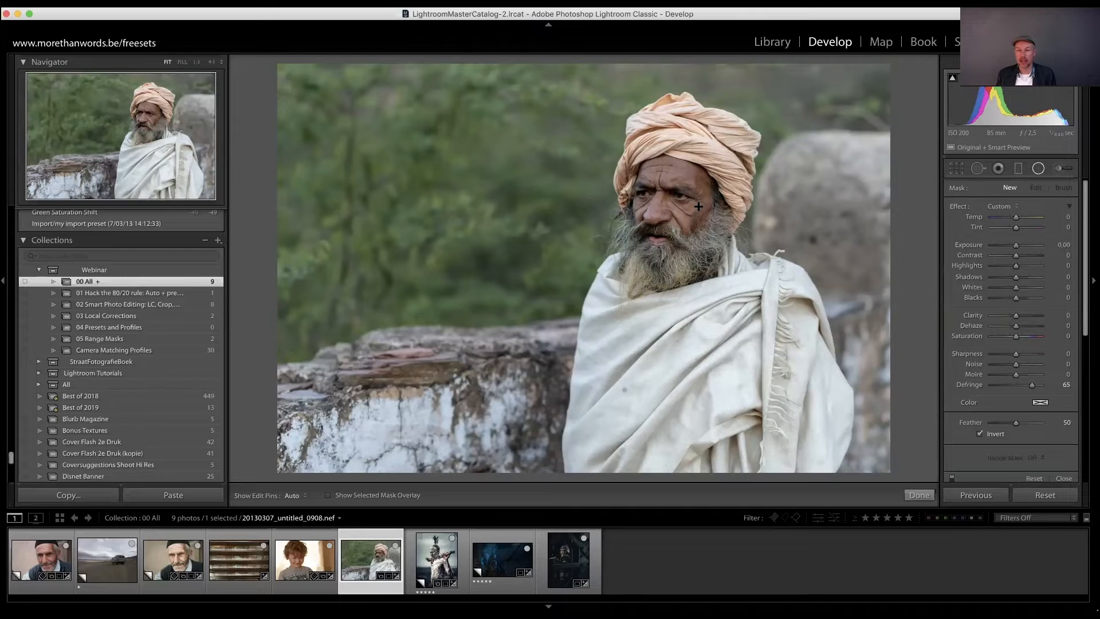
{"action": "left_click", "coordinate": [979, 433]}
{"action": "left_click_drag", "start_coordinate": [1016, 245], "coordinate": [1018, 246]}
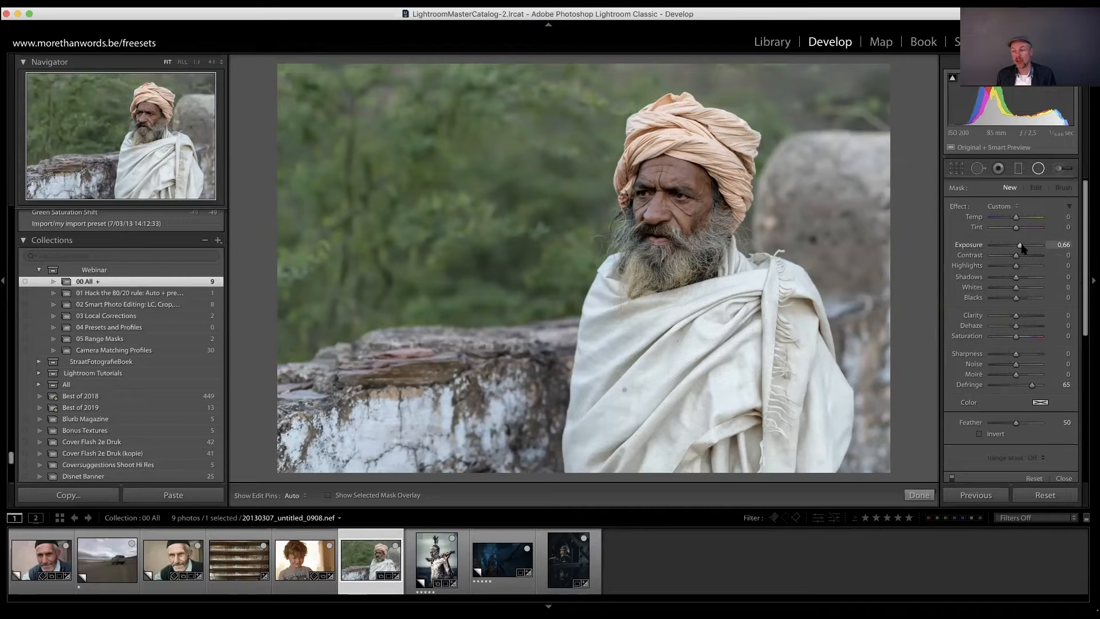
{"action": "left_click_drag", "start_coordinate": [665, 202], "coordinate": [732, 274]}
{"action": "left_click_drag", "start_coordinate": [668, 202], "coordinate": [678, 212]}
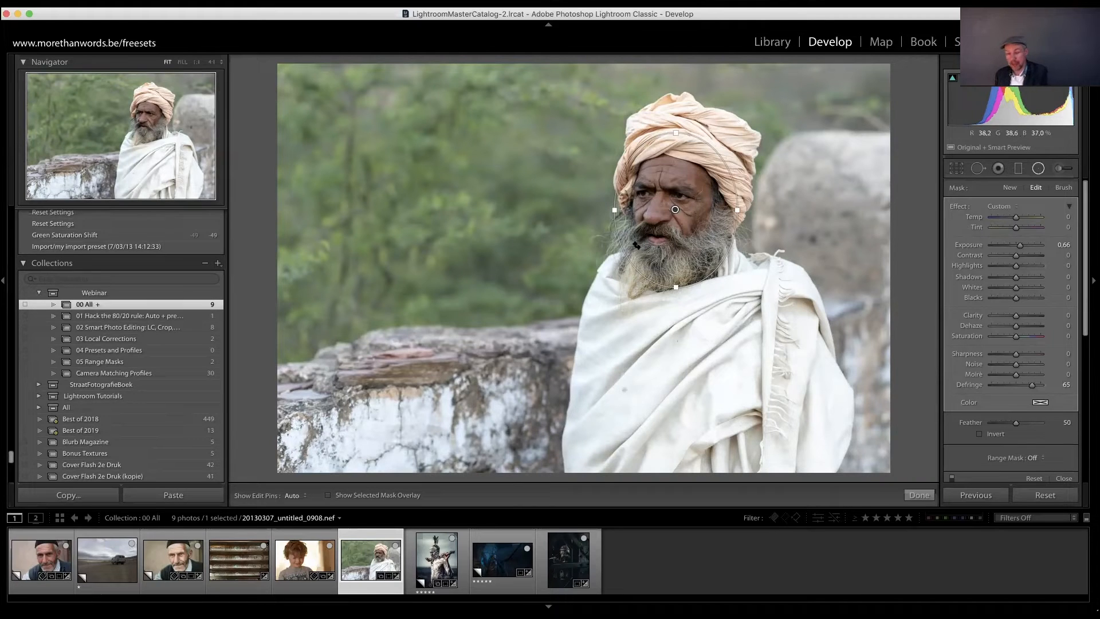
{"action": "key", "text": "Delete"}
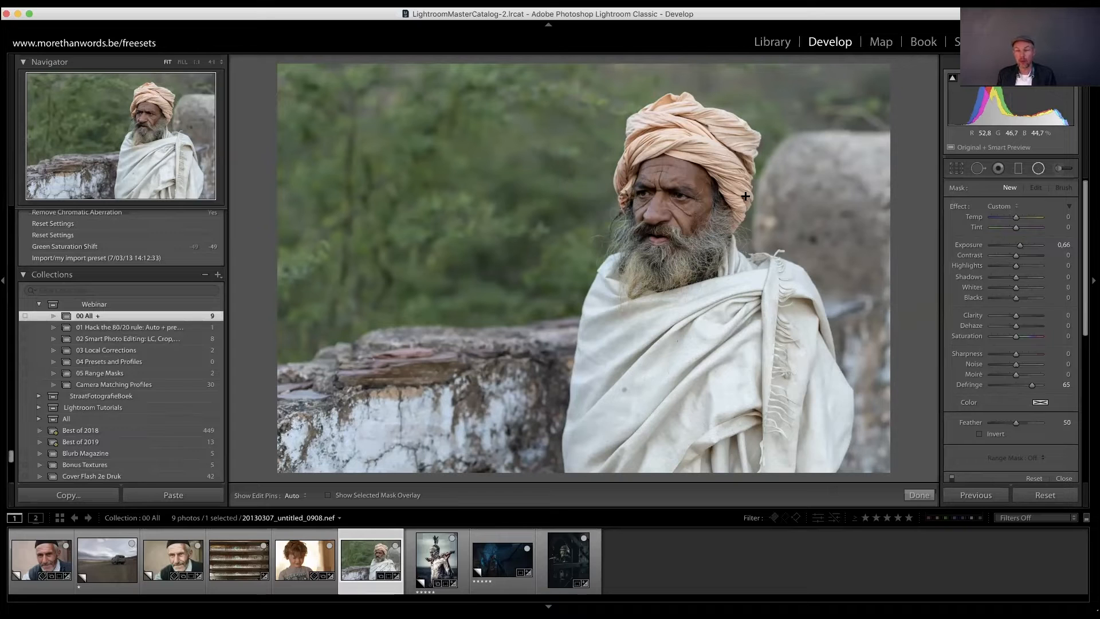
Add an inverted radial filter over the man's face and set its exposure to 0.24.
{"action": "left_click", "coordinate": [993, 436]}
{"action": "left_click_drag", "start_coordinate": [669, 204], "coordinate": [722, 277]}
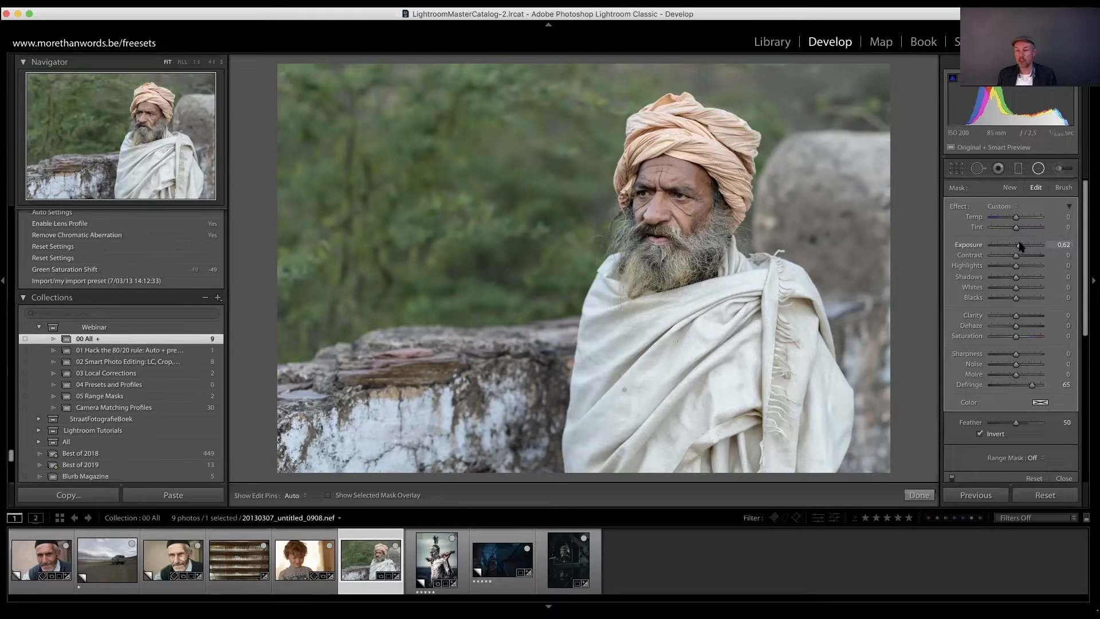
{"action": "left_click_drag", "start_coordinate": [1017, 246], "coordinate": [1017, 247]}
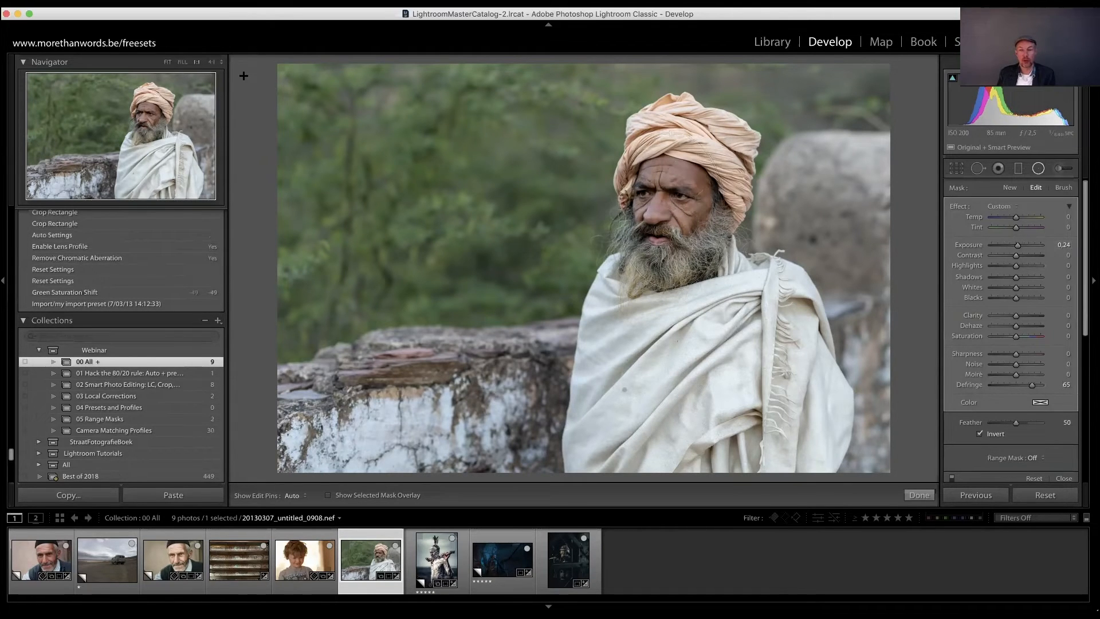
Add a new small inverted radial filter around the man's left eye and reset its exposure to 0.
{"action": "key", "text": "z"}
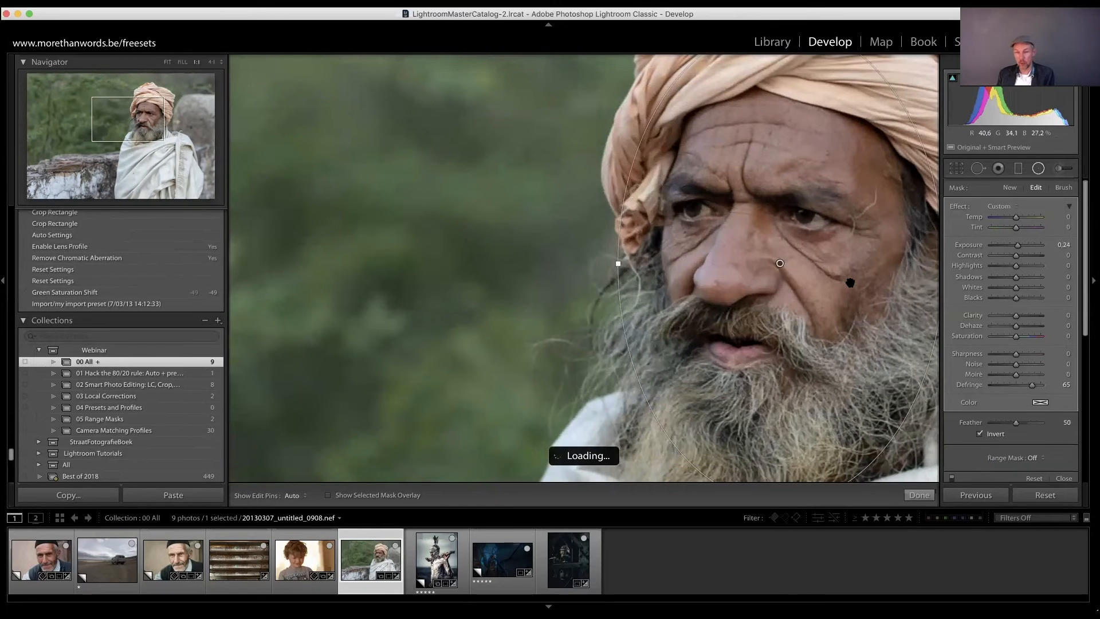
{"action": "scroll", "coordinate": [633, 304], "scroll_direction": "right", "scroll_amount": 4}
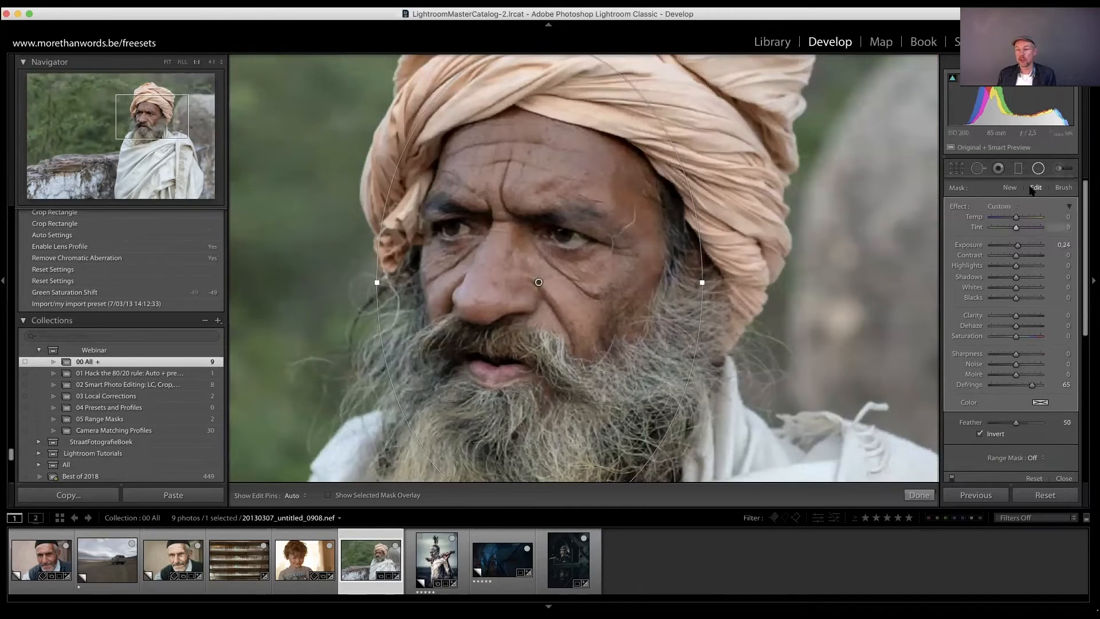
{"action": "left_click", "coordinate": [1009, 189]}
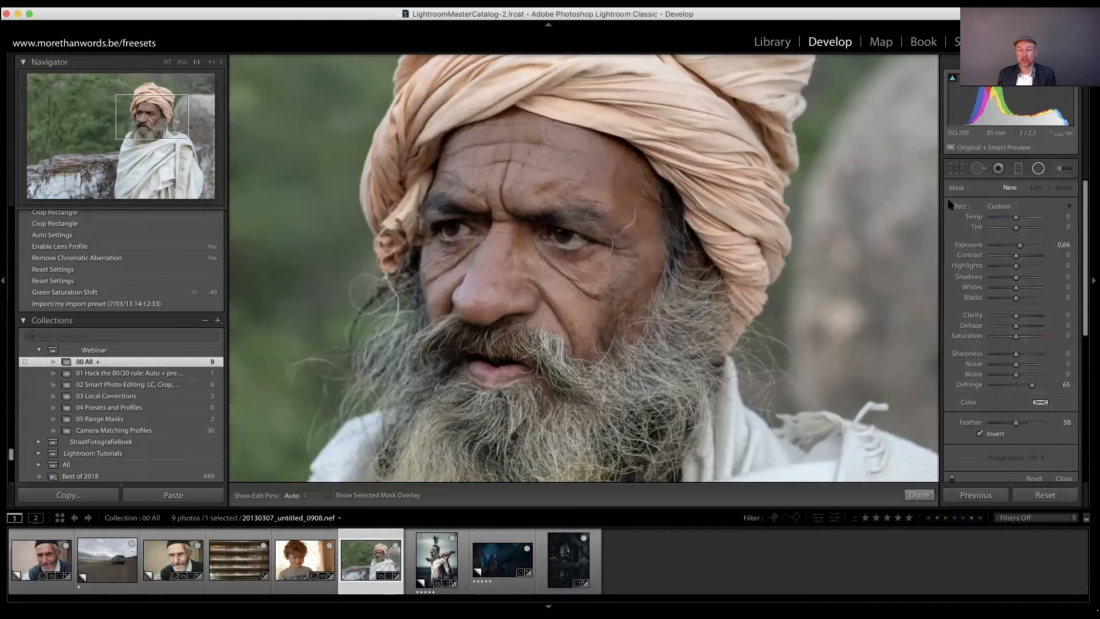
{"action": "left_click_drag", "start_coordinate": [586, 245], "coordinate": [603, 259]}
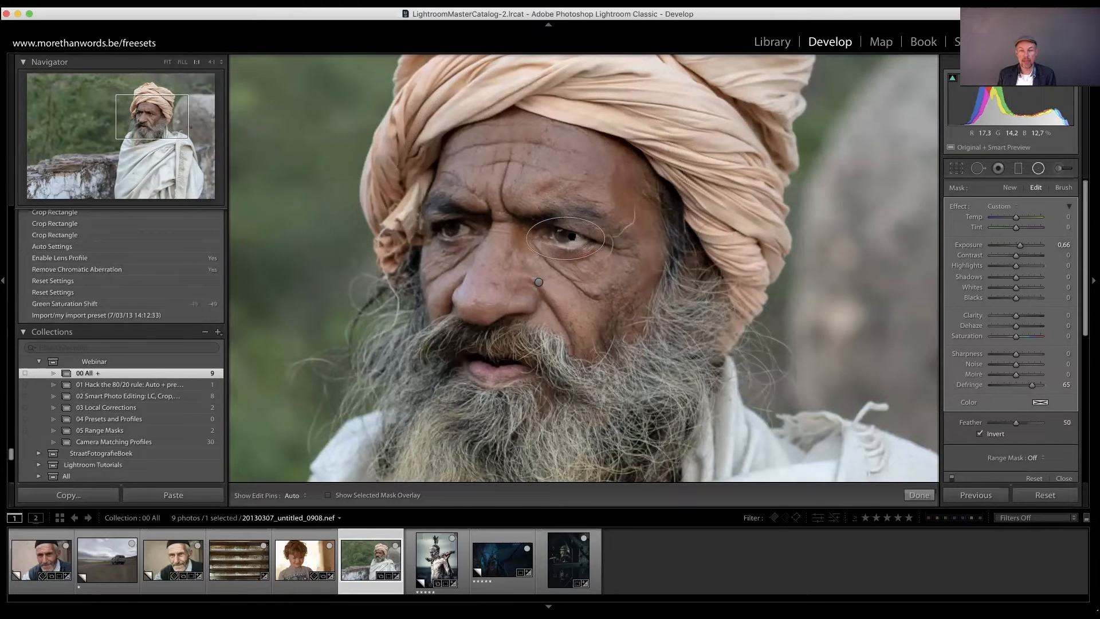
{"action": "left_click_drag", "start_coordinate": [1019, 245], "coordinate": [1020, 244]}
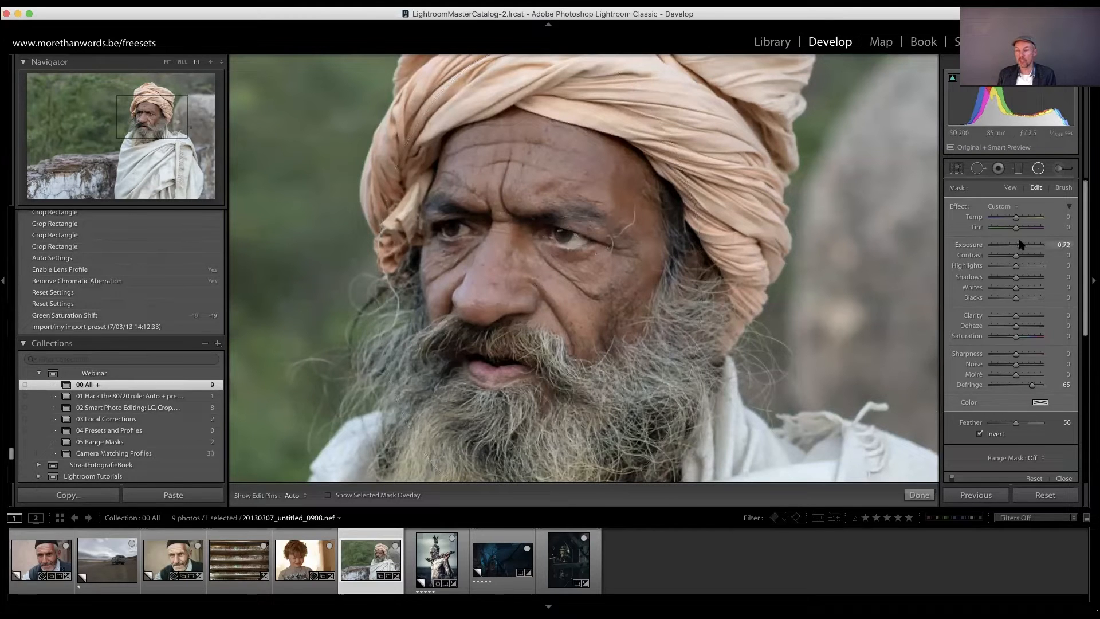
{"action": "double_click", "coordinate": [1017, 244]}
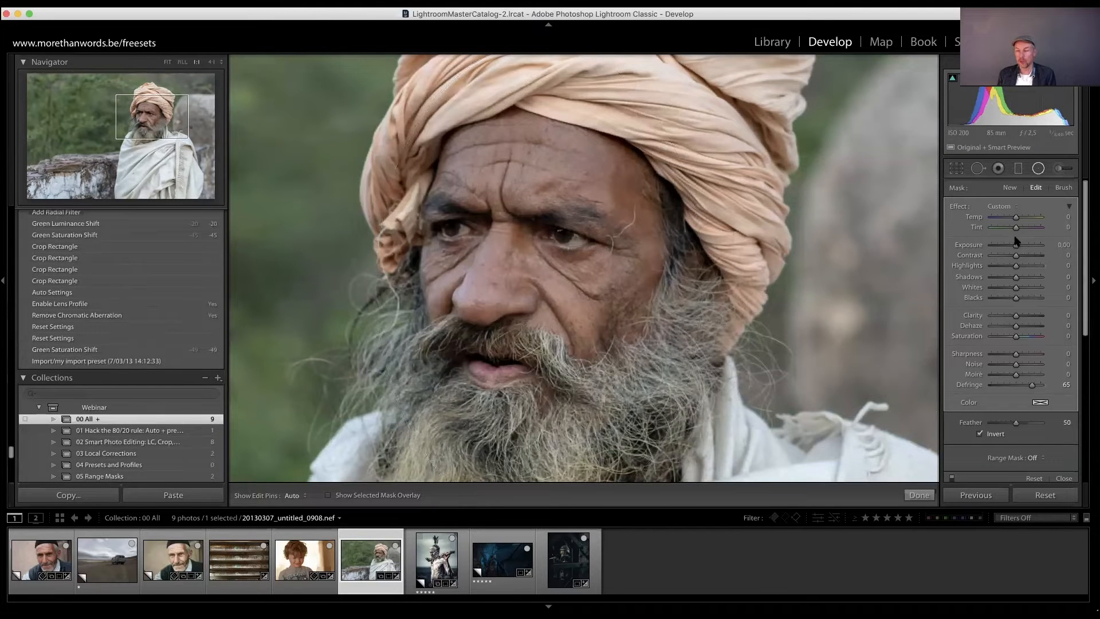
Brighten the left eye's radial filter with shadows 47, clarity 47, exposure 0.20 and whites 25.
{"action": "left_click_drag", "start_coordinate": [1017, 281], "coordinate": [1030, 319]}
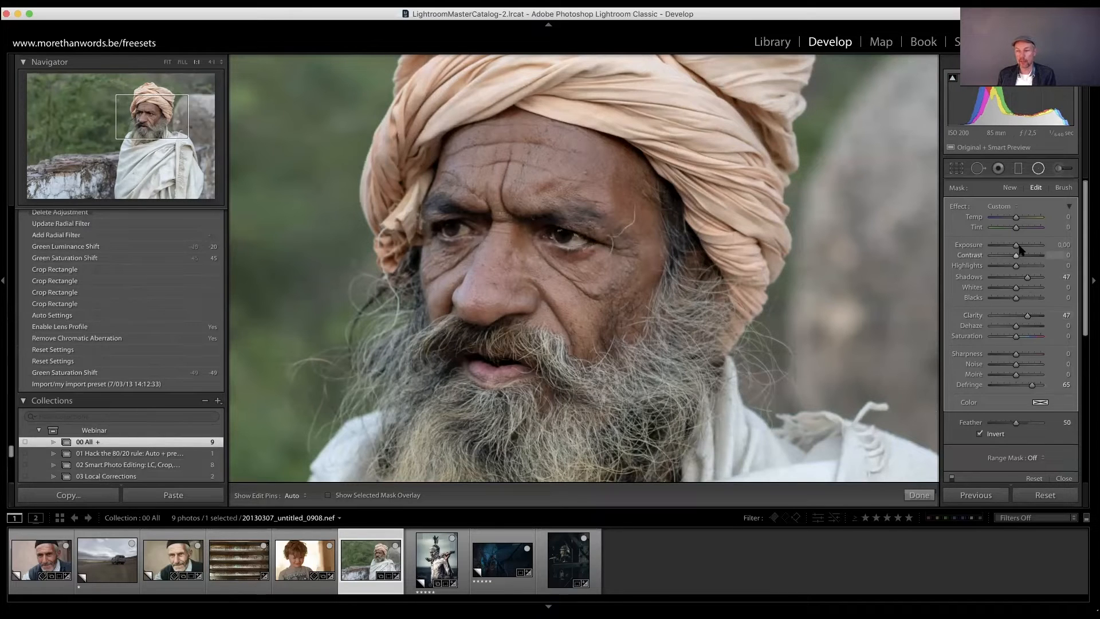
{"action": "left_click_drag", "start_coordinate": [1017, 246], "coordinate": [1018, 246]}
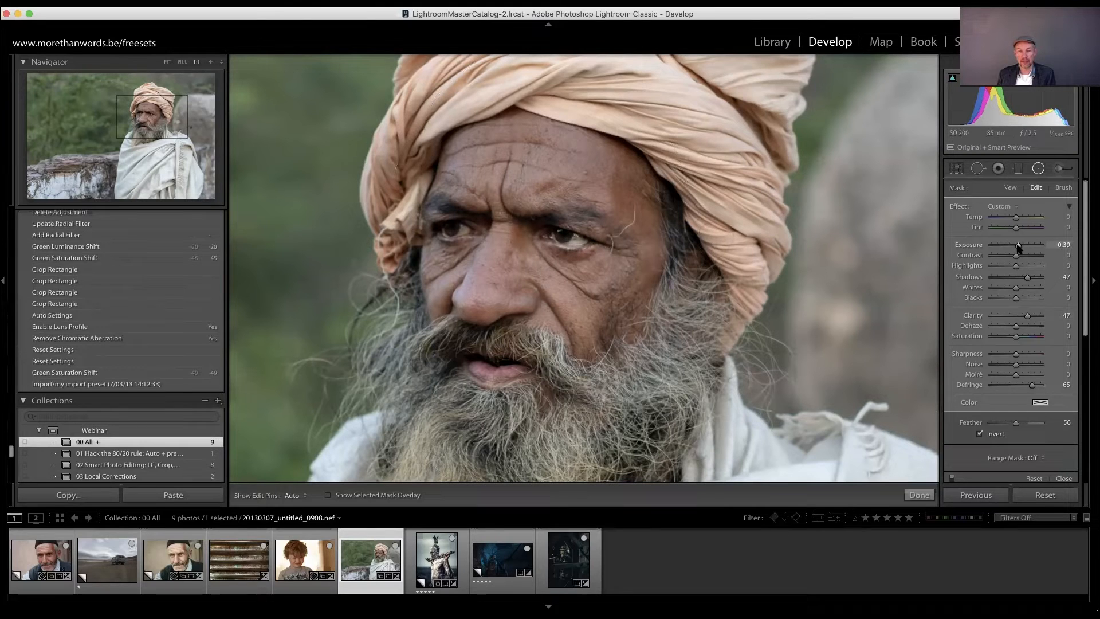
{"action": "left_click_drag", "start_coordinate": [1017, 244], "coordinate": [1017, 245]}
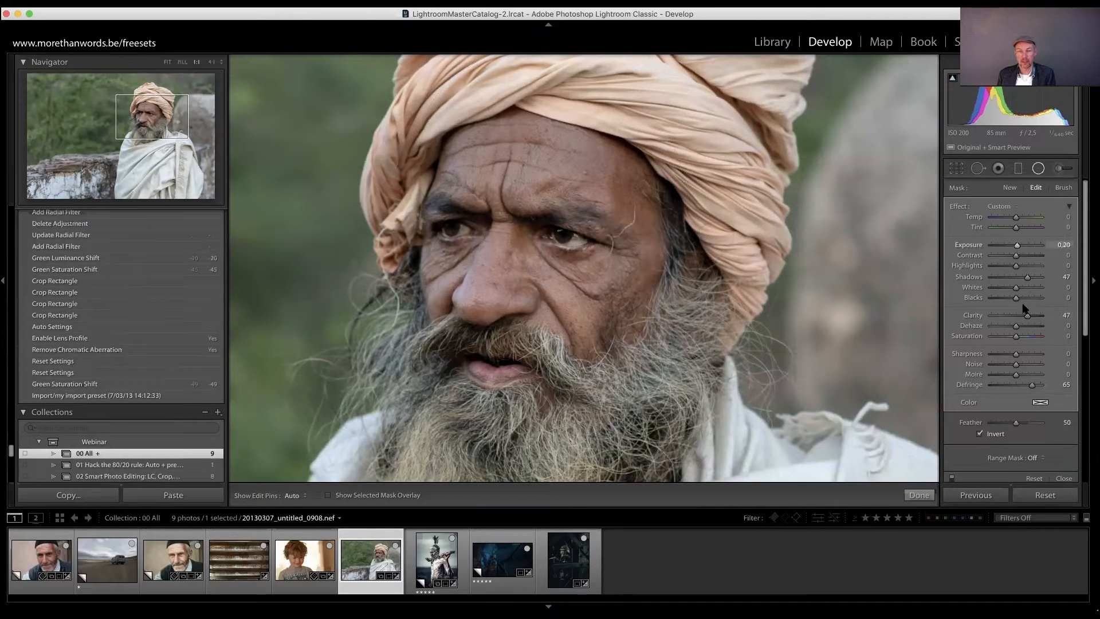
{"action": "left_click_drag", "start_coordinate": [1016, 289], "coordinate": [1023, 287]}
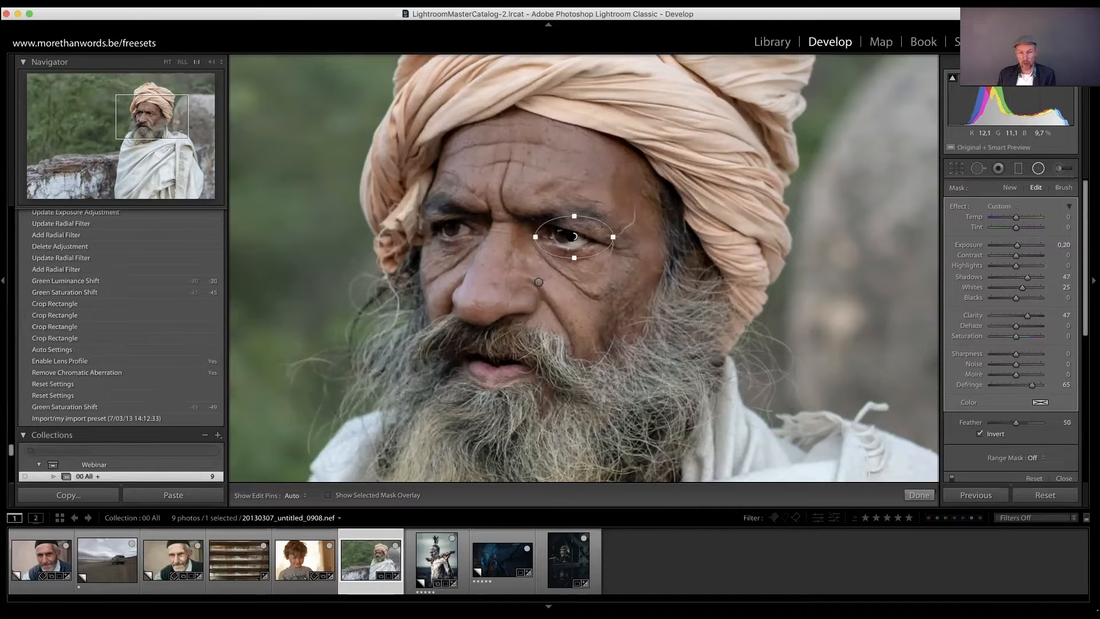
Duplicate the left eye's radial filter onto the man's right eye and finish the local adjustments.
{"action": "mouse_move", "coordinate": [573, 236]}
{"action": "key", "text": "alt"}
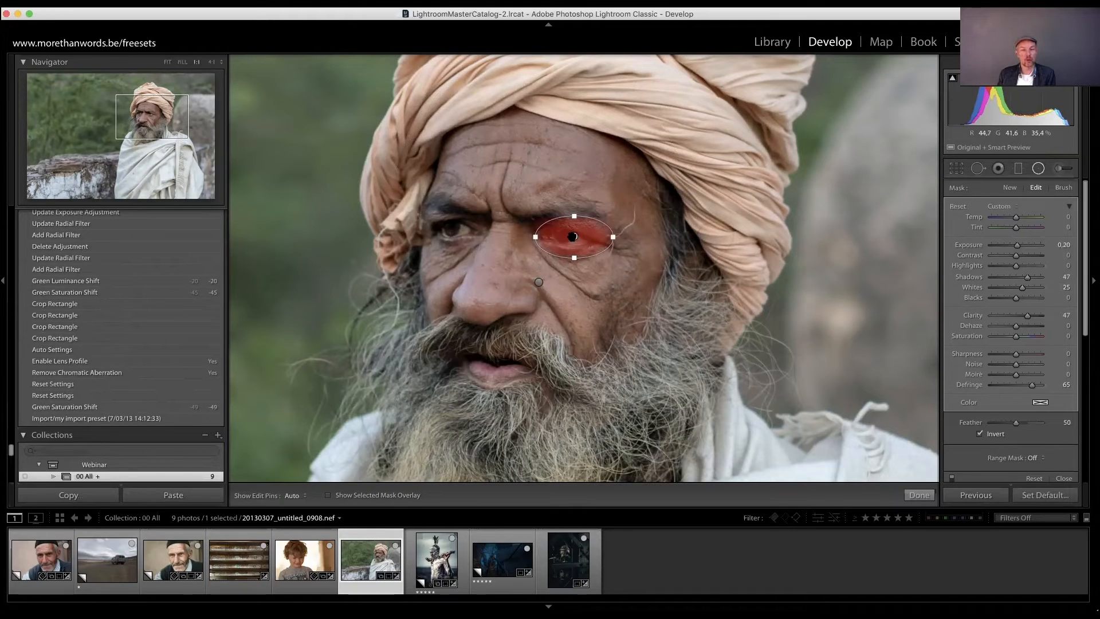
{"action": "left_click_drag", "start_coordinate": [574, 237], "coordinate": [452, 229]}
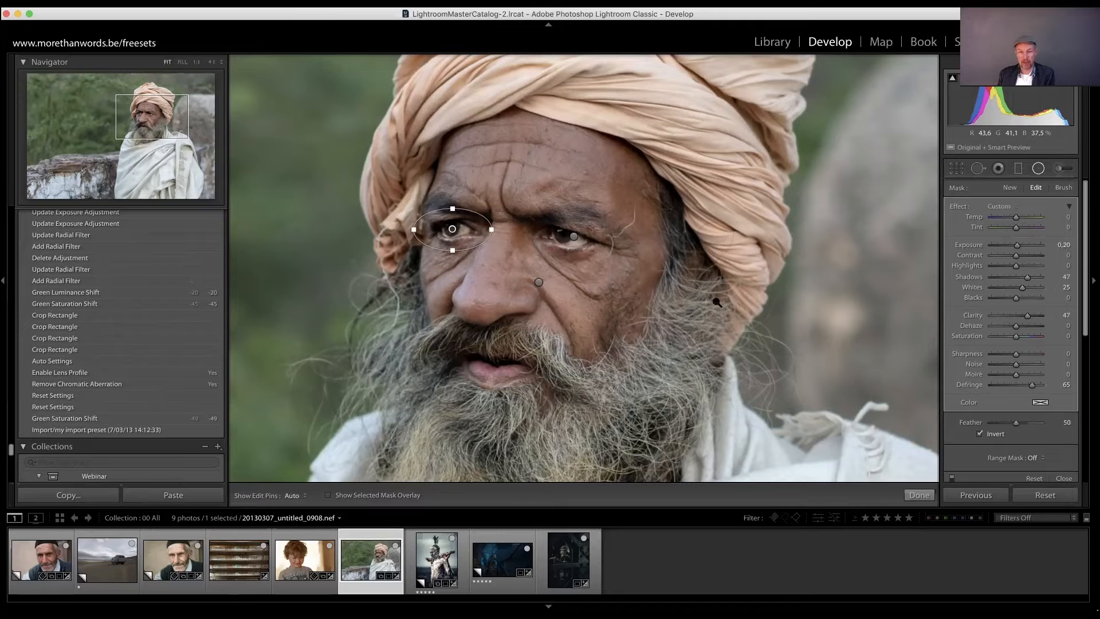
{"action": "key", "text": "z"}
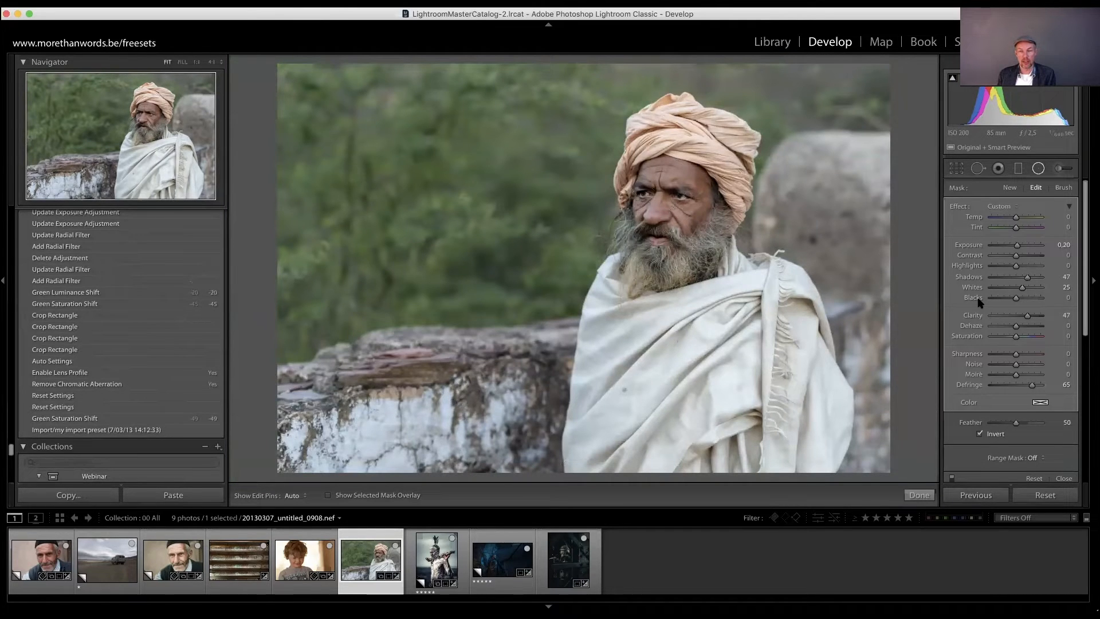
{"action": "left_click", "coordinate": [918, 495]}
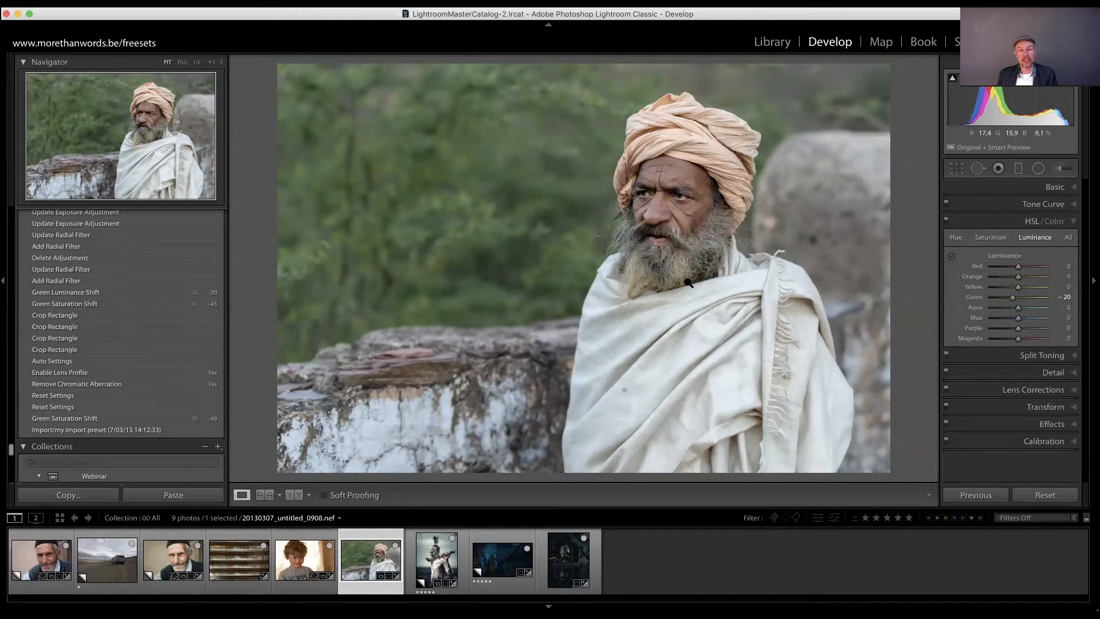
Expand the MTW Lightroom Freesets group among the develop presets.
{"action": "left_click_drag", "start_coordinate": [12, 450], "coordinate": [12, 194]}
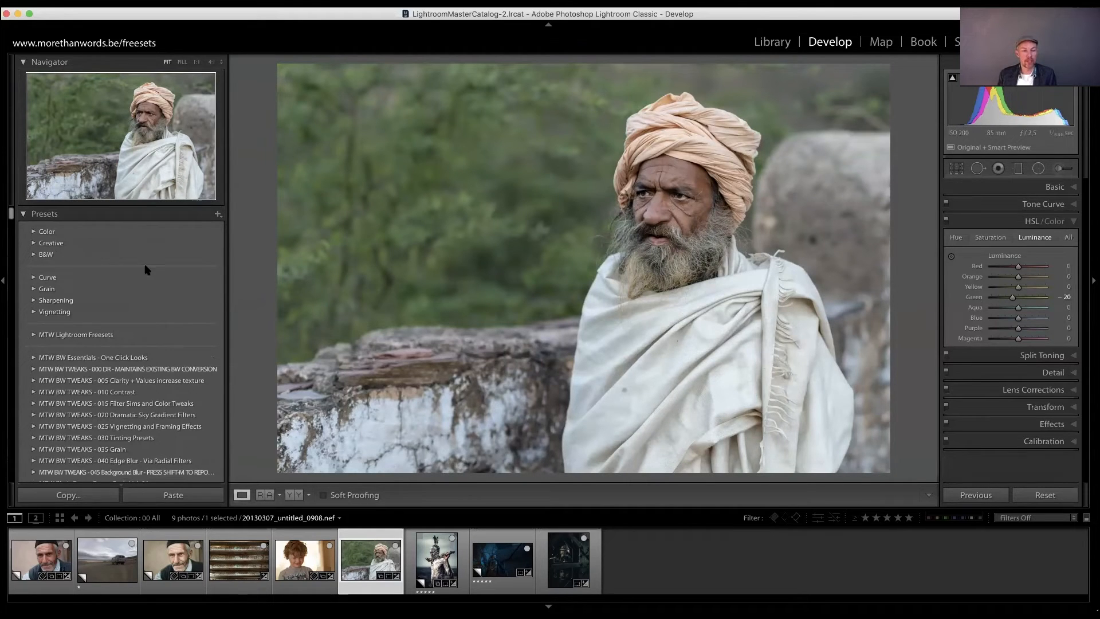
{"action": "scroll", "coordinate": [10, 212], "scroll_direction": "down", "scroll_amount": 4}
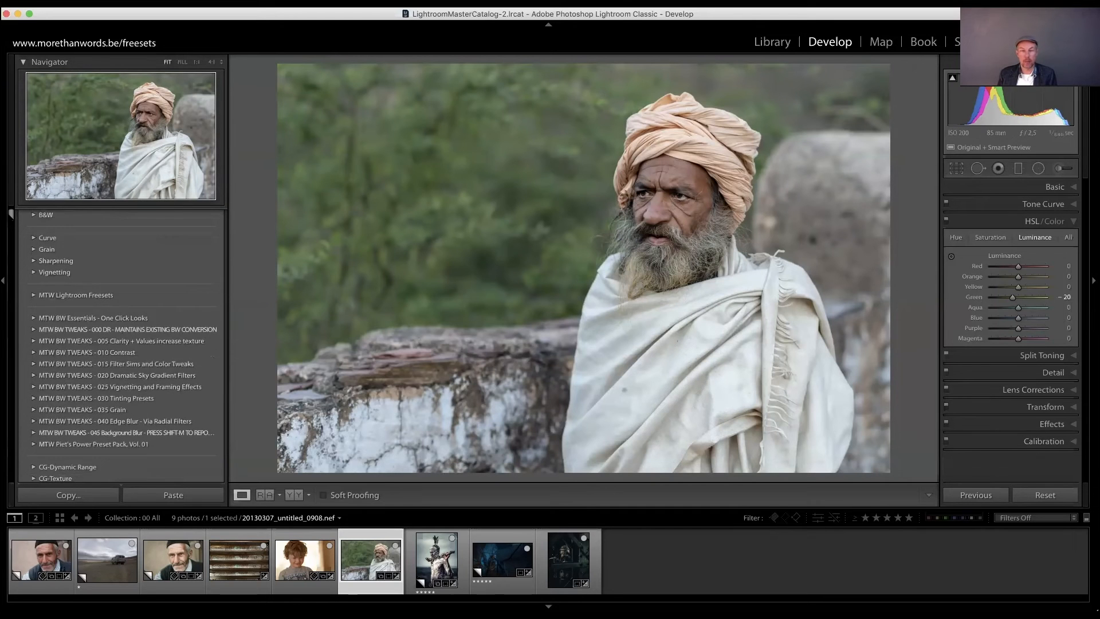
{"action": "left_click", "coordinate": [33, 289]}
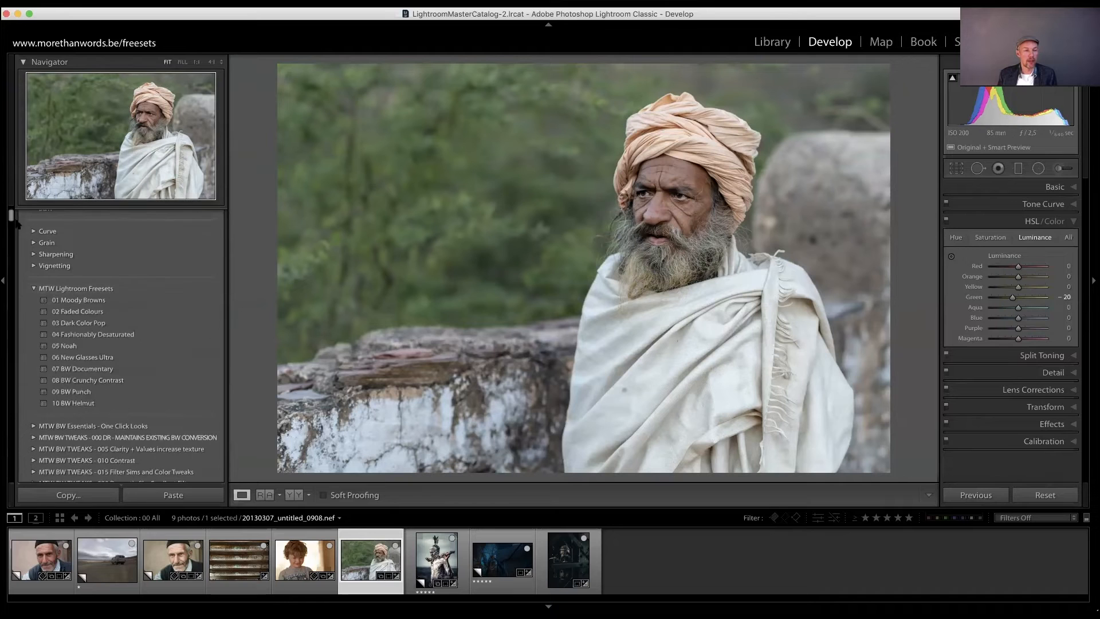
Preview the MTW Lightroom Freesets on the turban portrait, from 01 Moody Browns through 10 BW Helmut.
{"action": "left_click", "coordinate": [86, 299]}
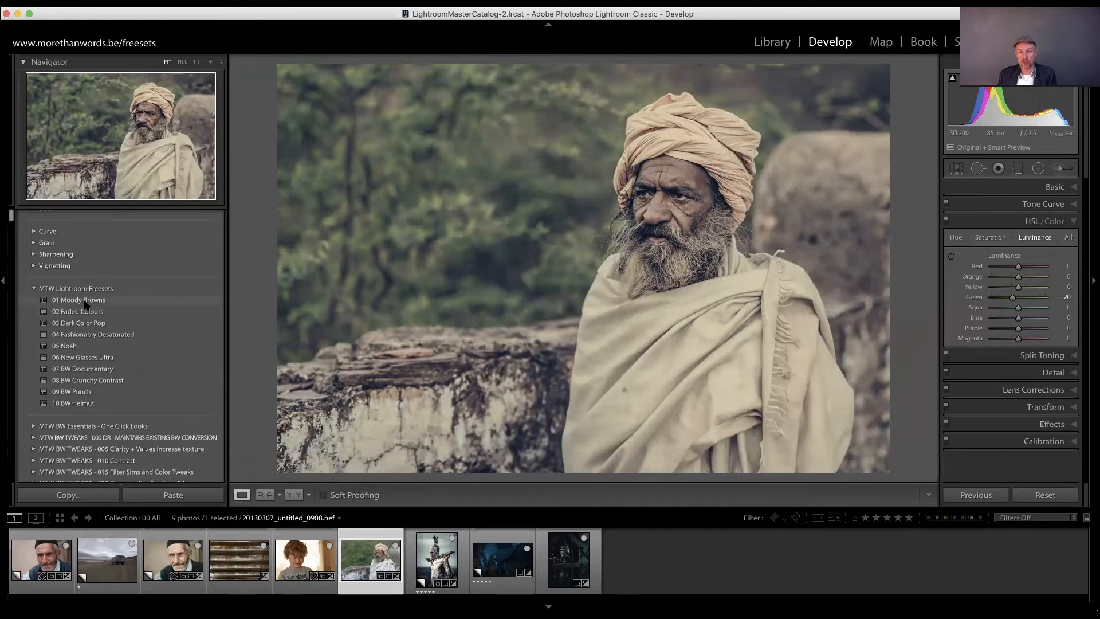
{"action": "left_click", "coordinate": [92, 324]}
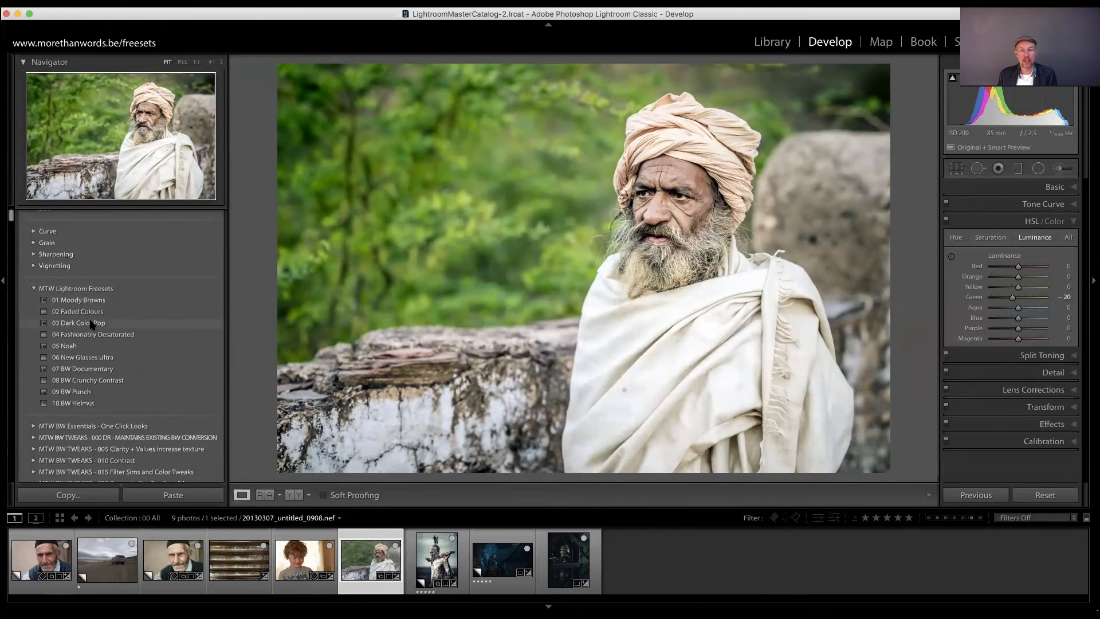
{"action": "left_click", "coordinate": [91, 335]}
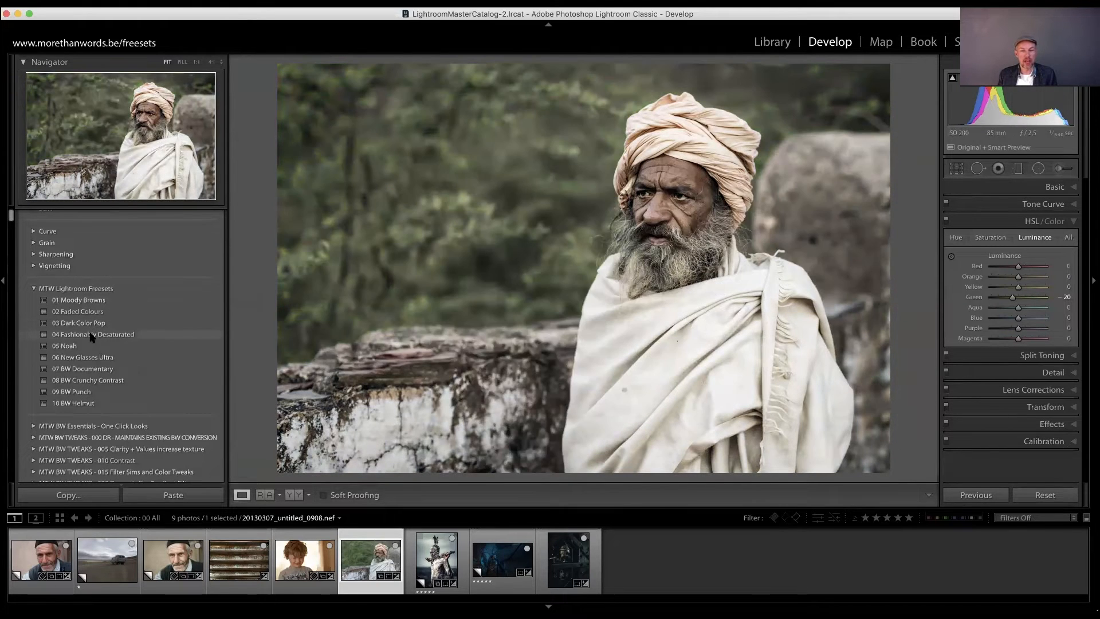
{"action": "left_click", "coordinate": [90, 346]}
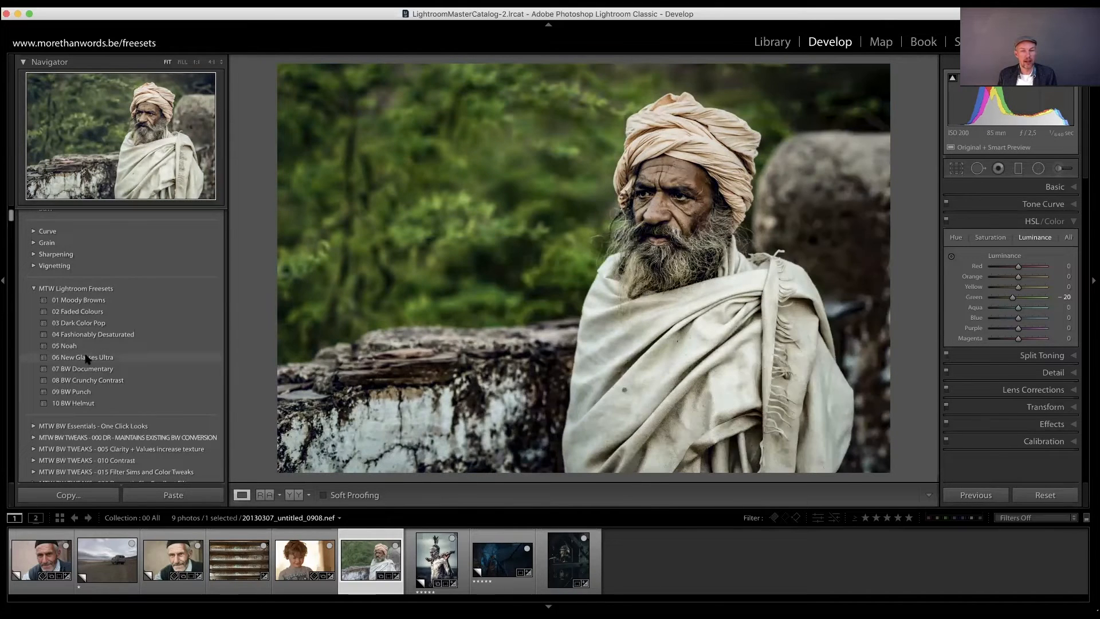
{"action": "left_click", "coordinate": [88, 358]}
{"action": "left_click", "coordinate": [86, 369]}
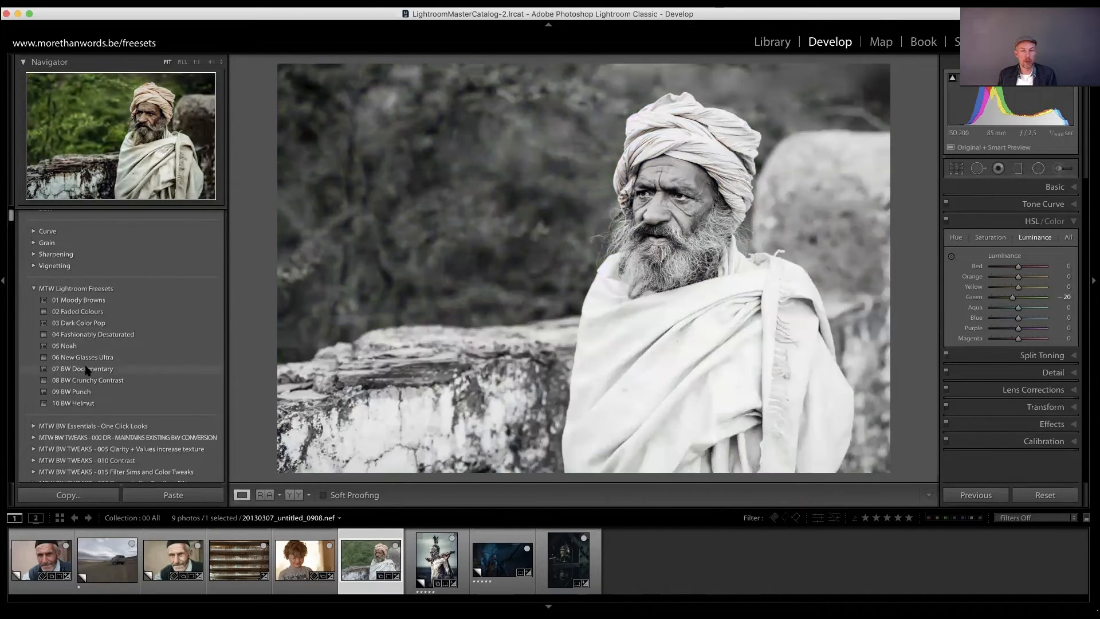
{"action": "left_click", "coordinate": [90, 381]}
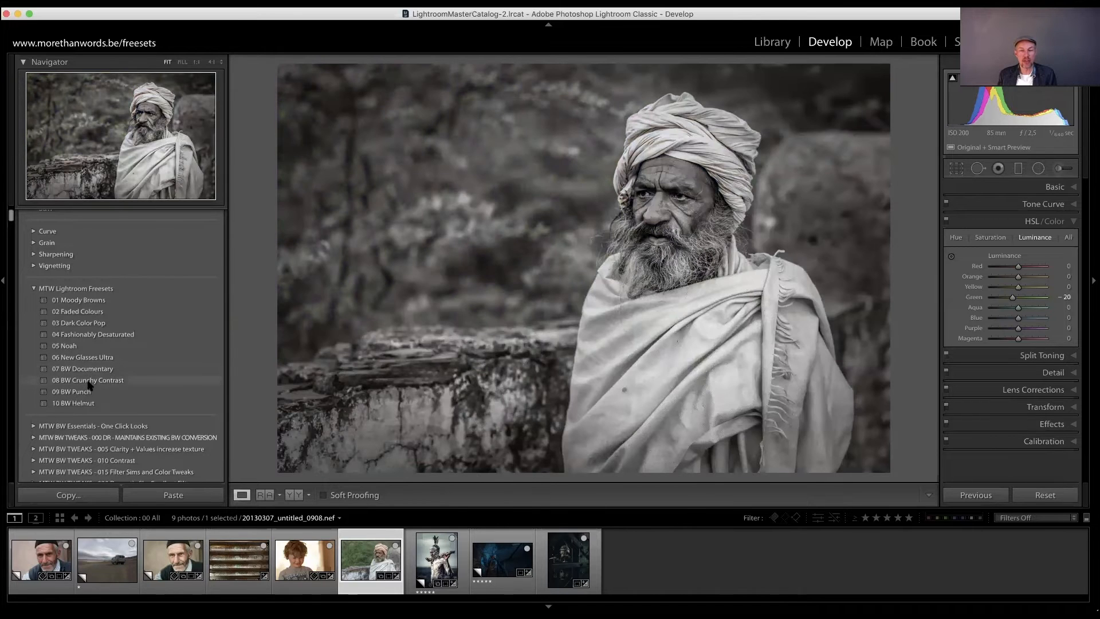
{"action": "left_click", "coordinate": [88, 390]}
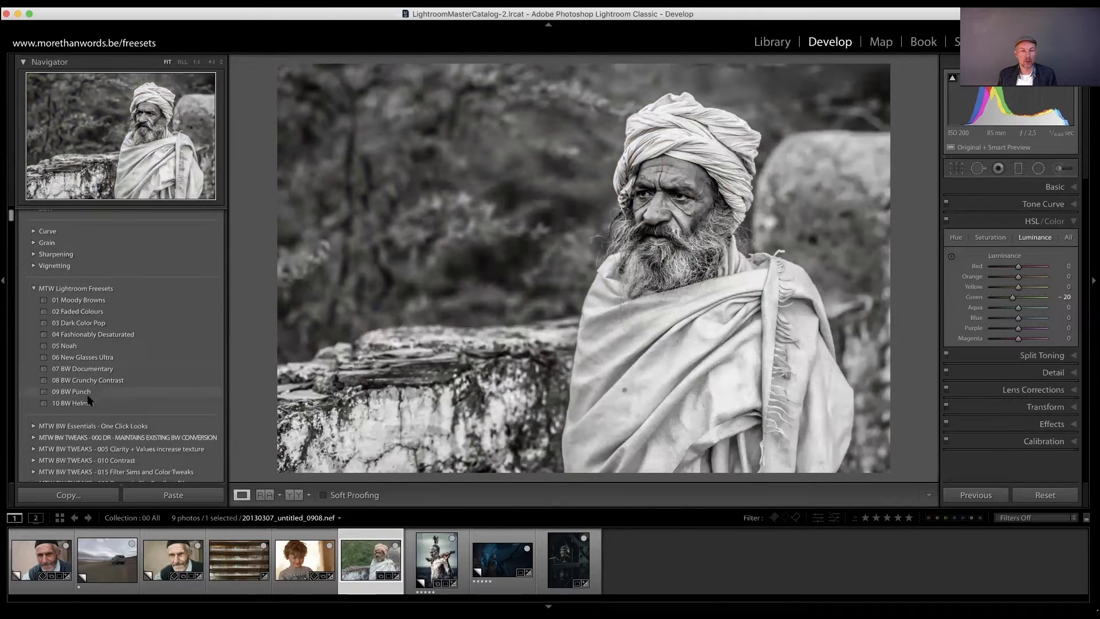
{"action": "left_click", "coordinate": [90, 404]}
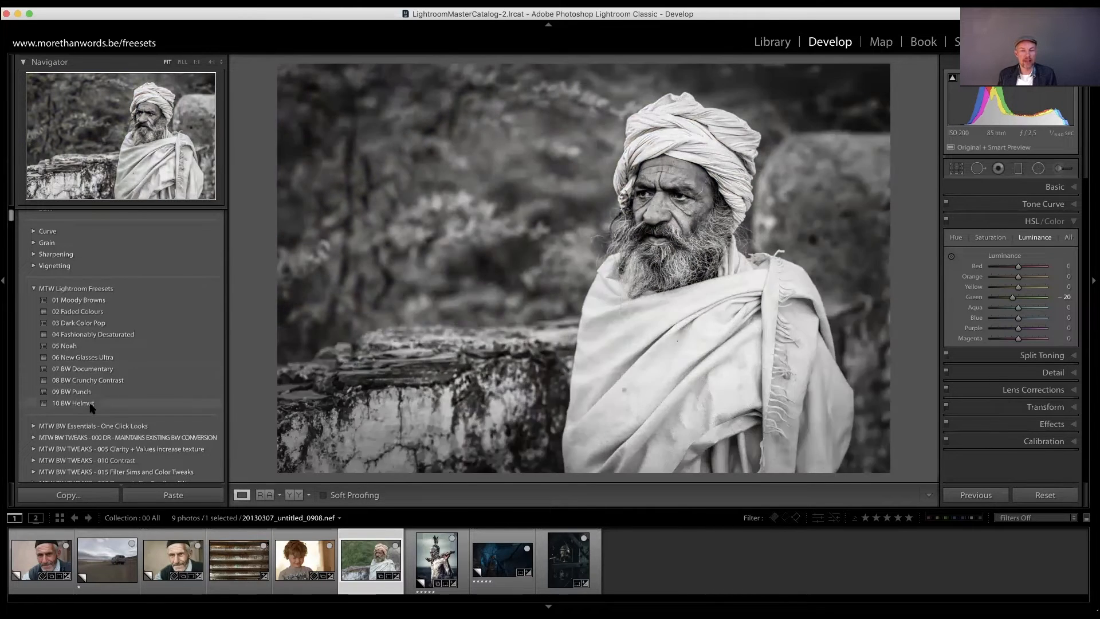
Apply the 01 Moody Browns preset to the turban portrait.
{"action": "left_click", "coordinate": [92, 302]}
{"action": "left_click", "coordinate": [73, 302]}
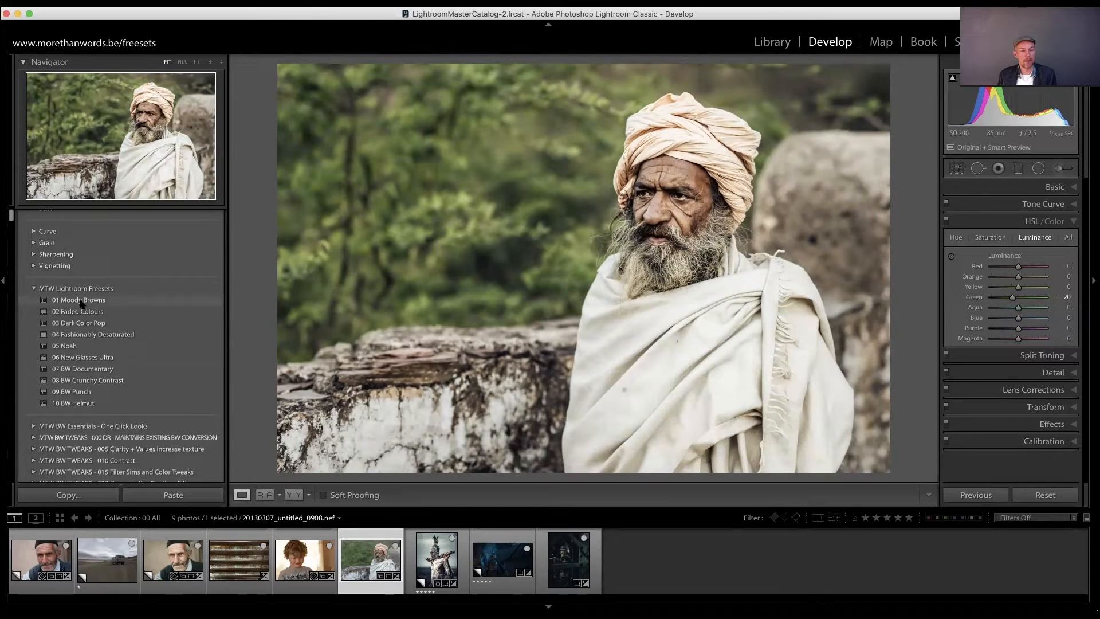
{"action": "left_click", "coordinate": [116, 301]}
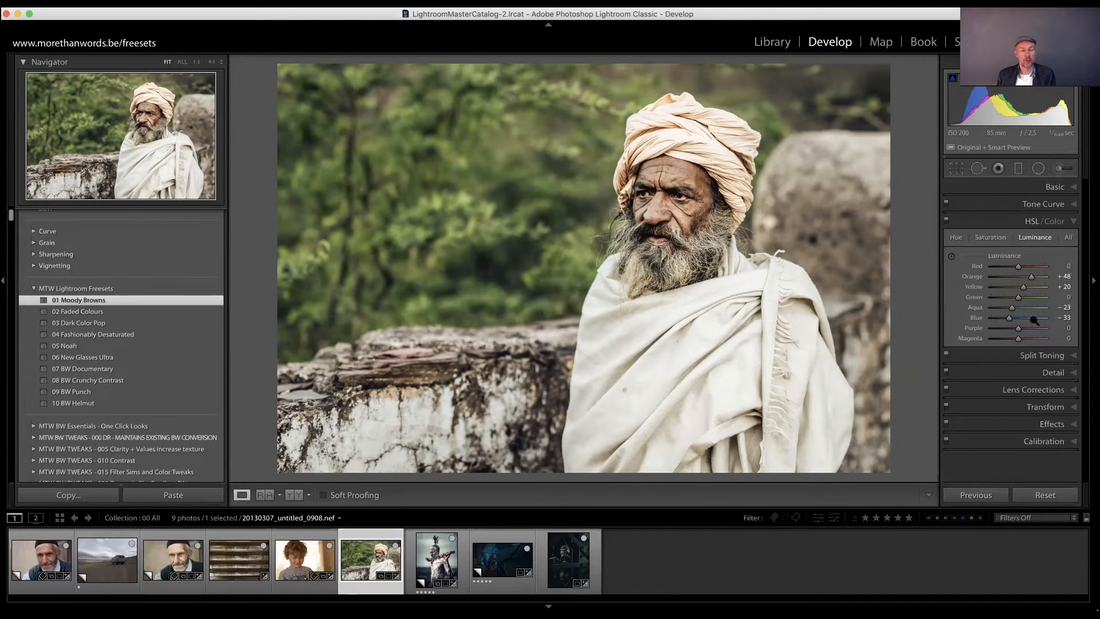
{"action": "left_click", "coordinate": [141, 300]}
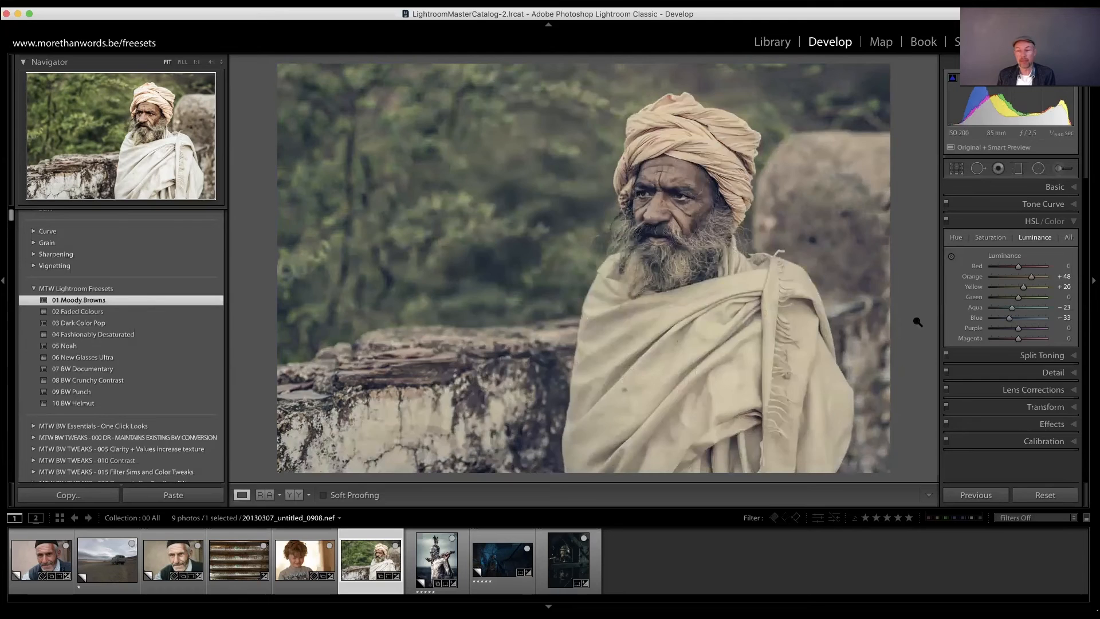
Examine the Basic, Tone Curve, HSL and Split Toning settings applied by the 01 Moody Browns preset.
{"action": "left_click", "coordinate": [1073, 187]}
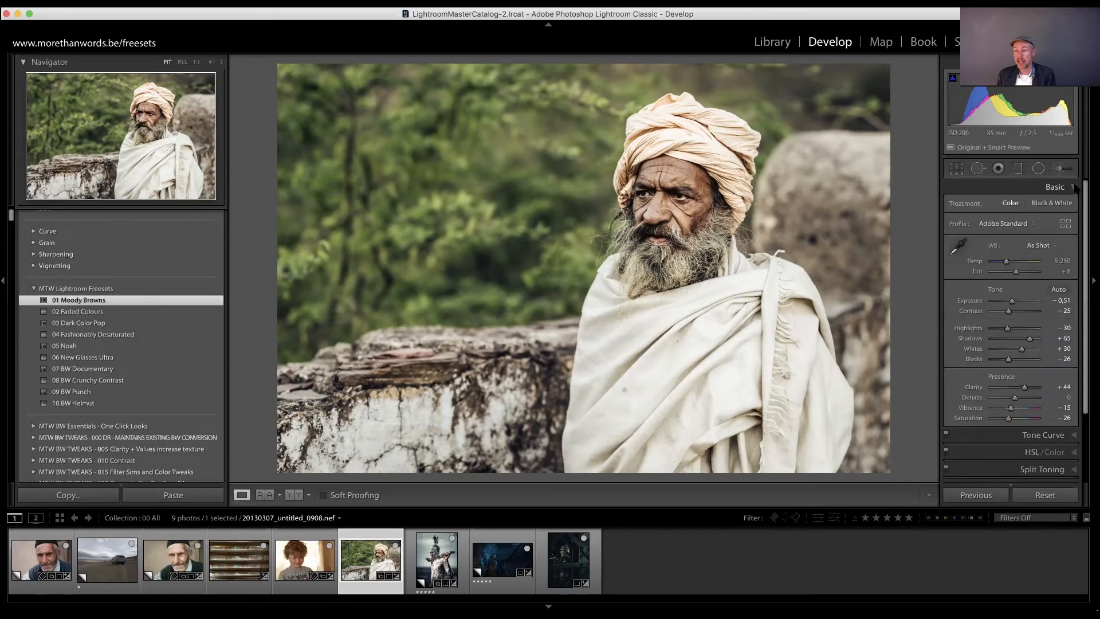
{"action": "left_click", "coordinate": [1074, 188]}
{"action": "left_click", "coordinate": [1073, 205]}
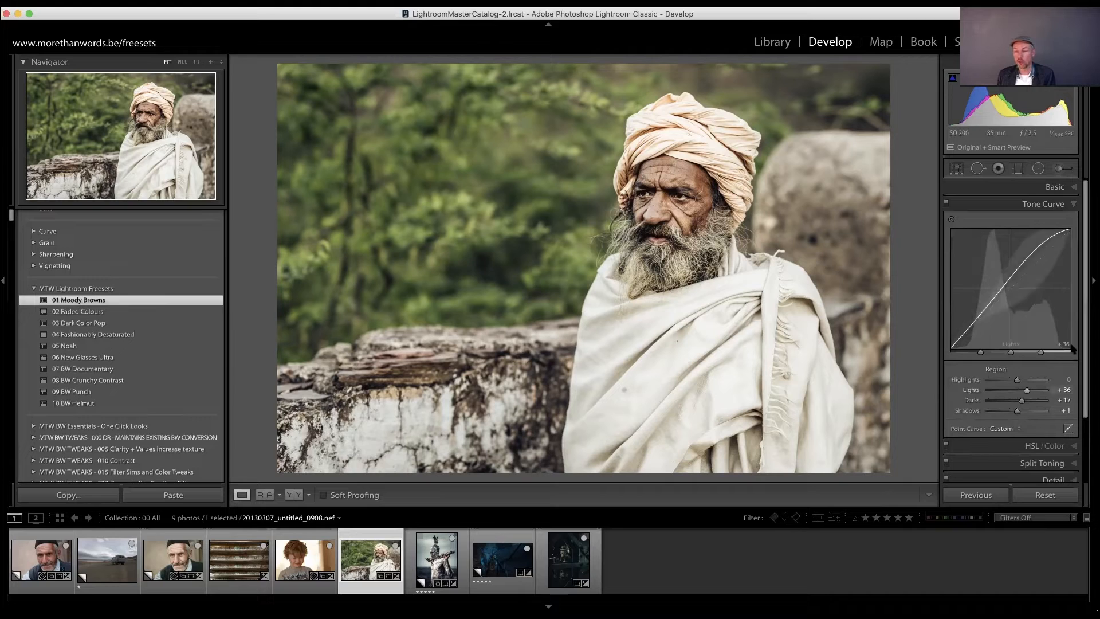
{"action": "left_click", "coordinate": [1073, 445]}
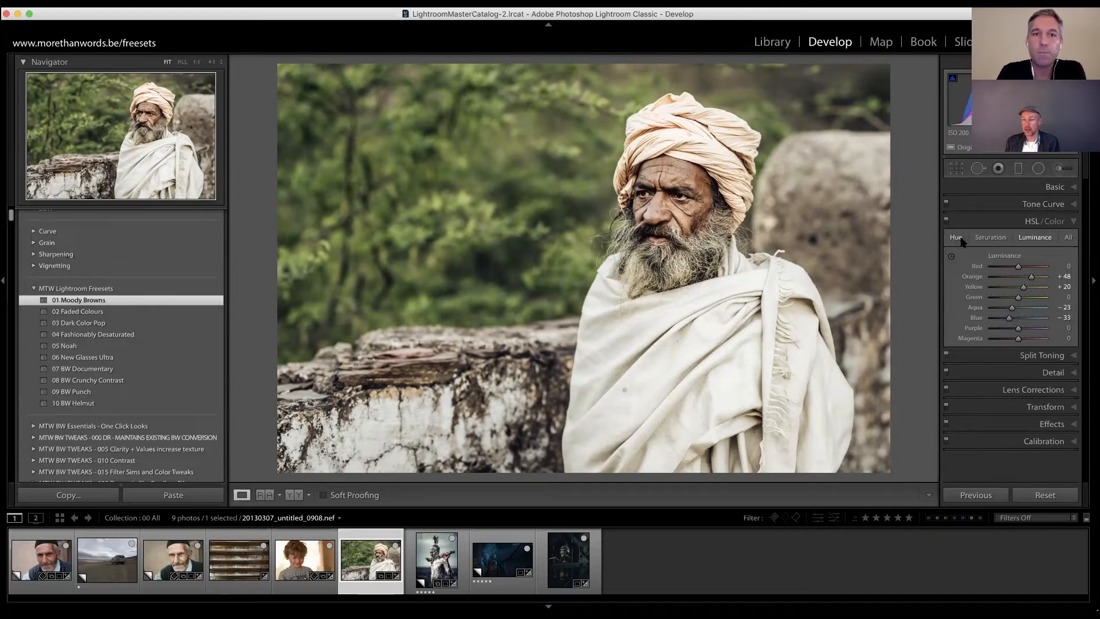
{"action": "left_click", "coordinate": [1048, 356]}
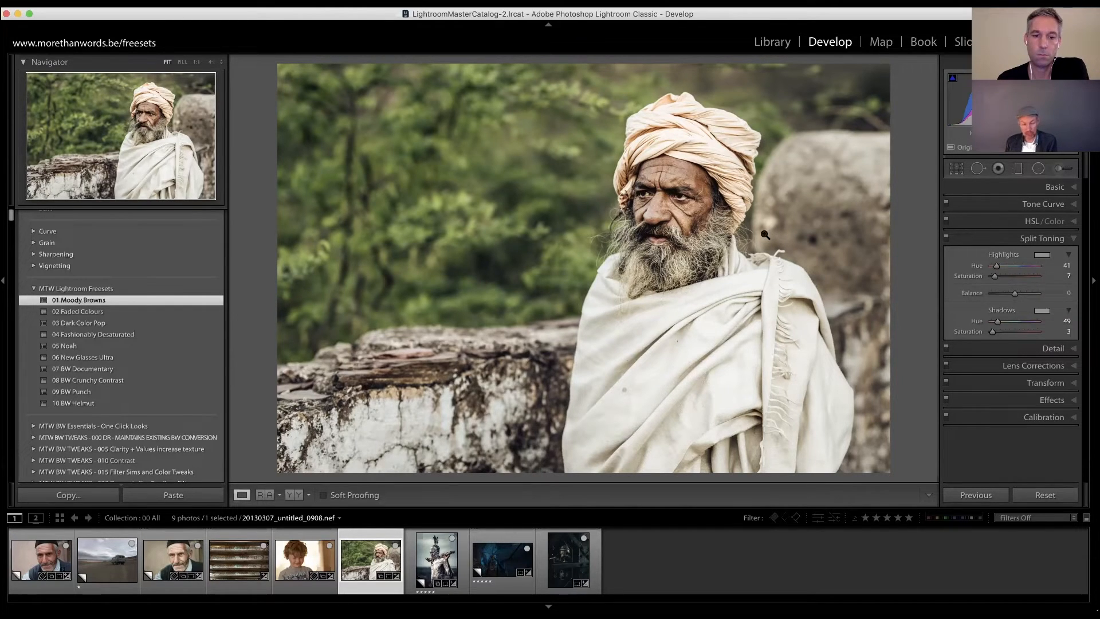
Undo the 01 Moody Browns preset and open the Profile Browser from the Basic settings.
{"action": "key", "text": "super+z"}
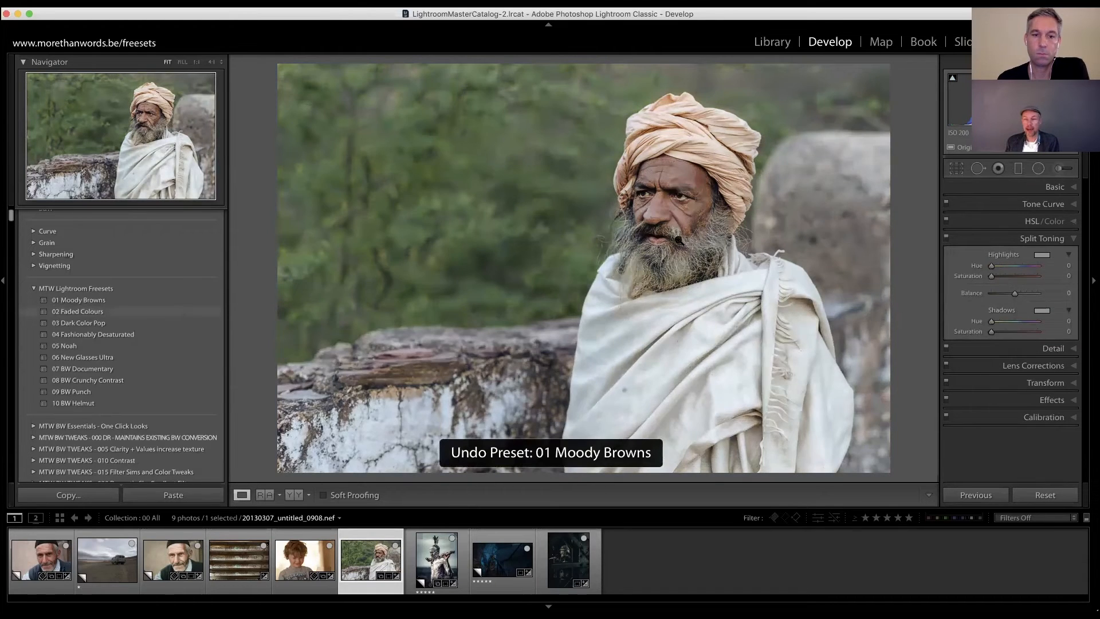
{"action": "left_click", "coordinate": [1057, 188]}
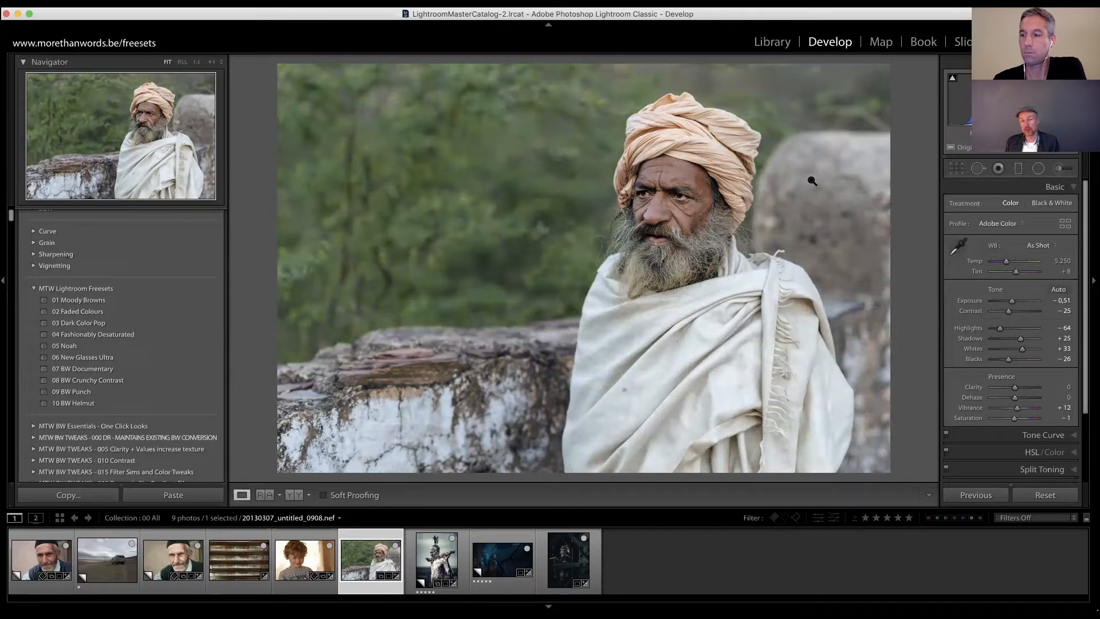
{"action": "left_click", "coordinate": [1065, 224]}
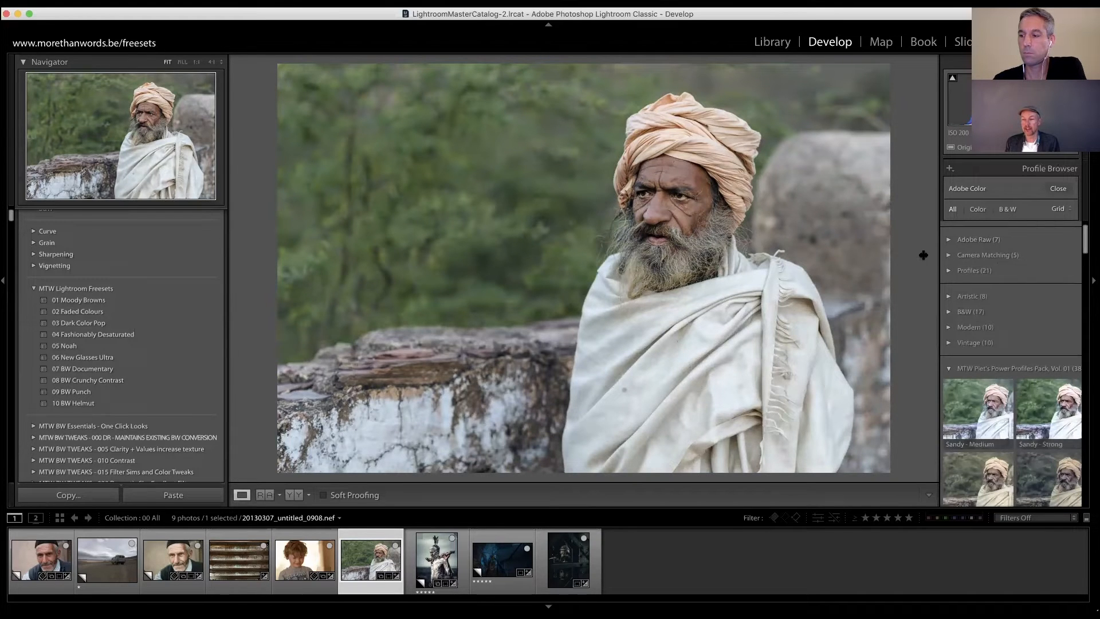
Collapse the MTW Piet's Power Profiles Pack, Vol. 01 group and expand Piet's Creative Profiles Starter Pack.
{"action": "scroll", "coordinate": [1011, 366], "scroll_direction": "down", "scroll_amount": 3}
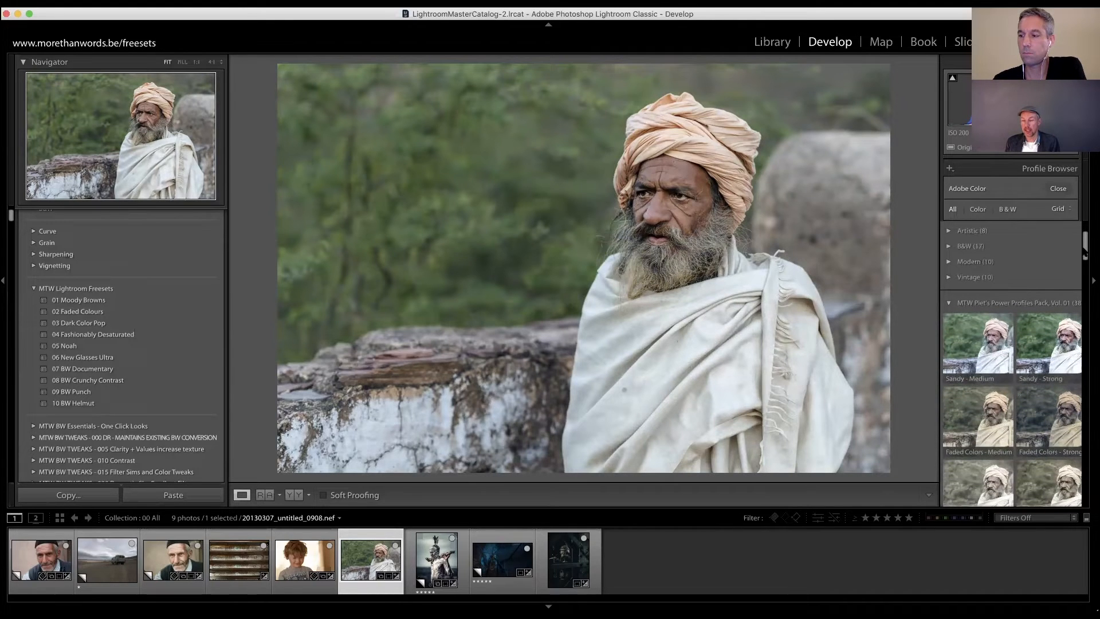
{"action": "left_click", "coordinate": [960, 301]}
{"action": "scroll", "coordinate": [994, 296], "scroll_direction": "down", "scroll_amount": 1}
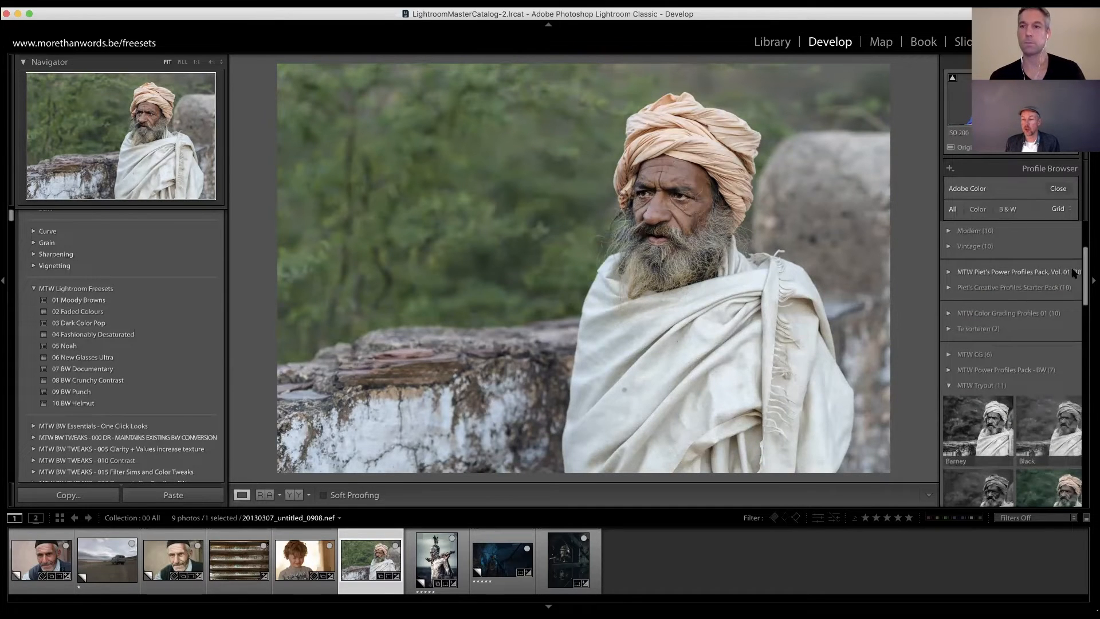
{"action": "scroll", "coordinate": [1077, 275], "scroll_direction": "up", "scroll_amount": 1}
{"action": "scroll", "coordinate": [1055, 269], "scroll_direction": "up", "scroll_amount": 3}
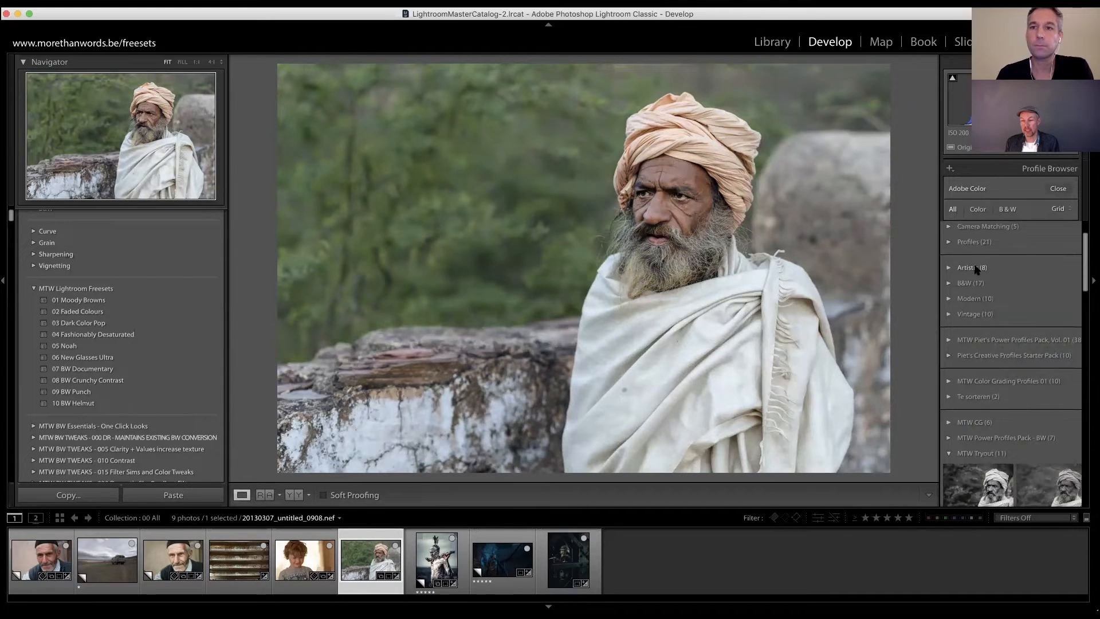
{"action": "scroll", "coordinate": [961, 299], "scroll_direction": "down", "scroll_amount": 3}
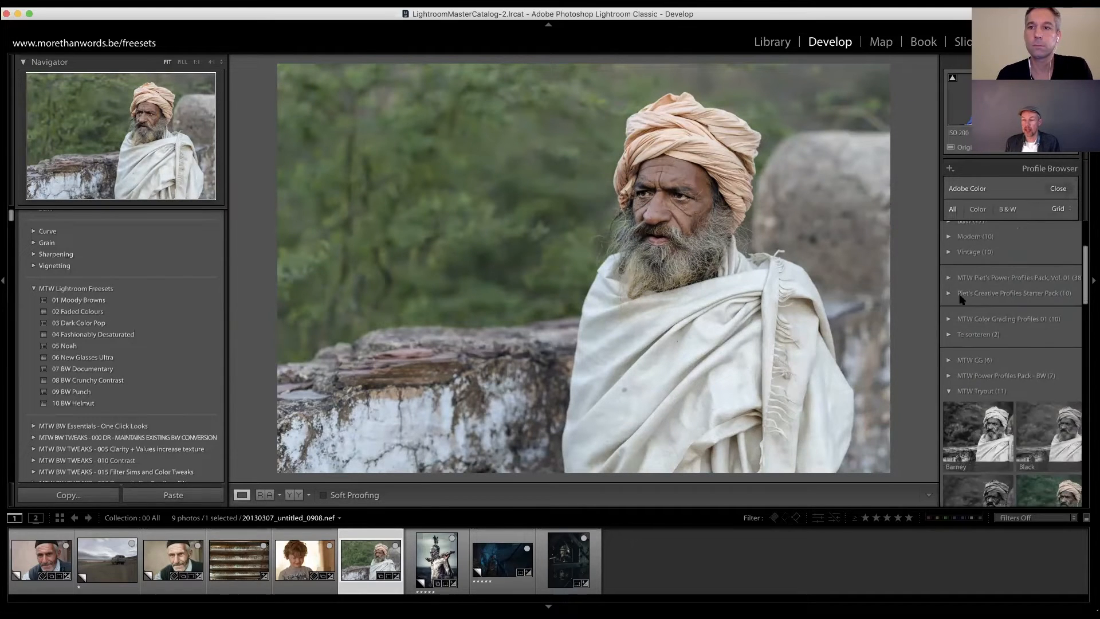
{"action": "left_click", "coordinate": [948, 293]}
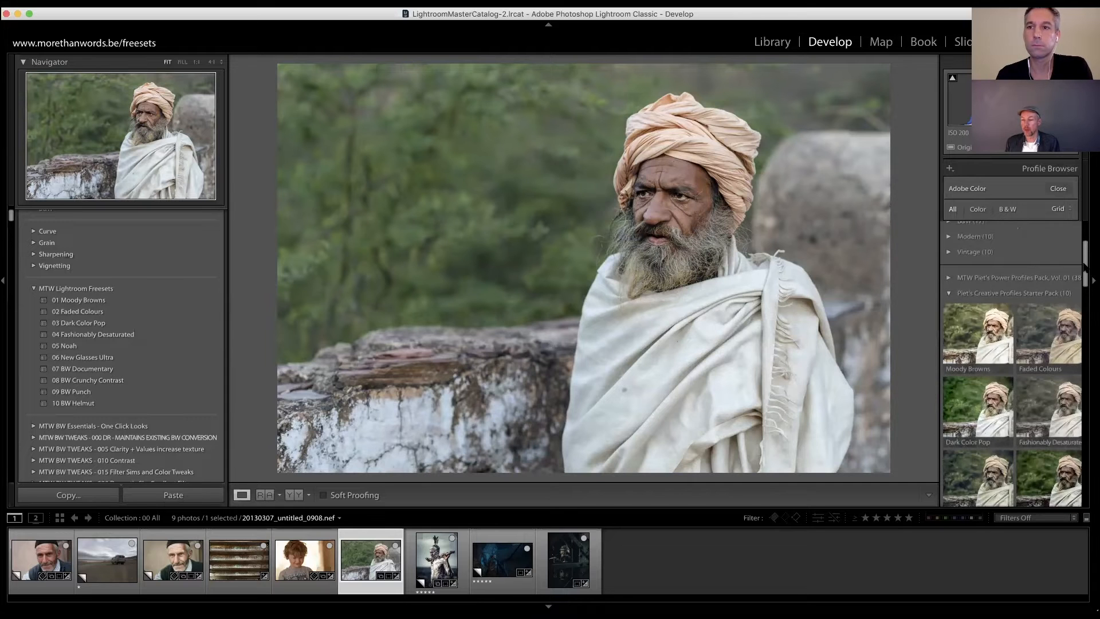
Apply the Moody Browns profile from Piet's Creative Profiles Starter Pack, close the Profile Browser and review the Basic sliders.
{"action": "scroll", "coordinate": [1084, 267], "scroll_direction": "down", "scroll_amount": 2}
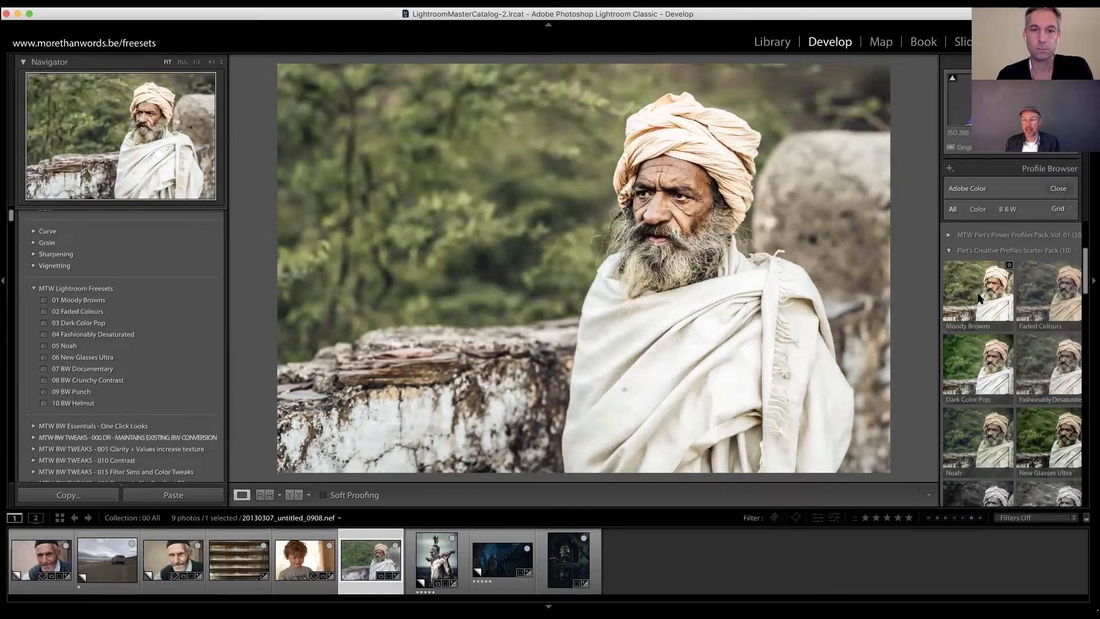
{"action": "left_click", "coordinate": [981, 297]}
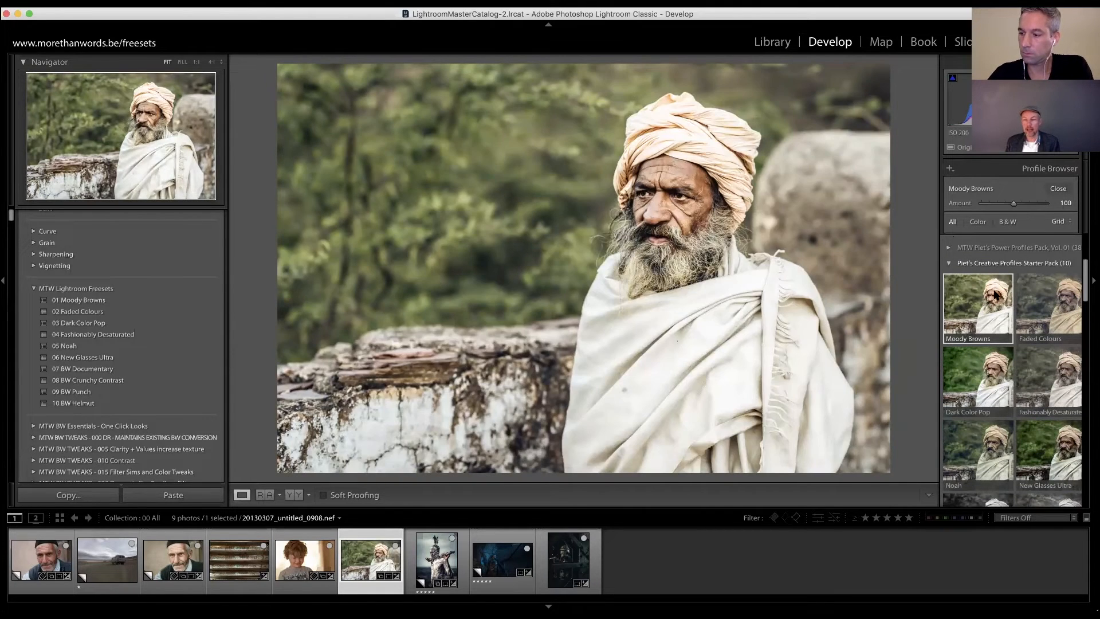
{"action": "left_click", "coordinate": [1058, 189]}
{"action": "scroll", "coordinate": [1051, 304], "scroll_direction": "down", "scroll_amount": 1}
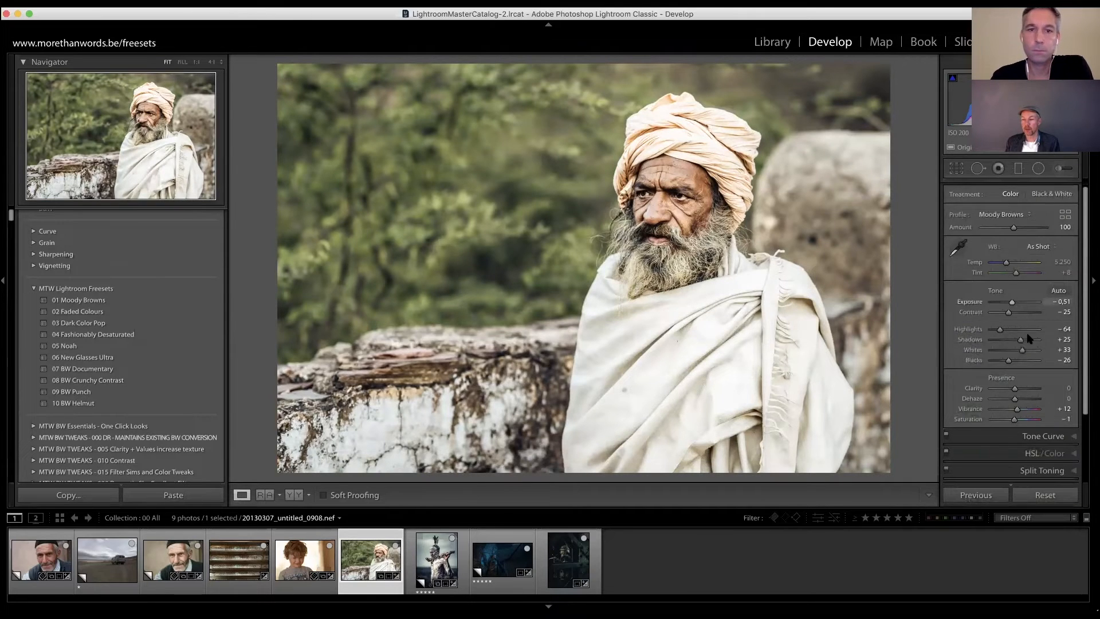
{"action": "scroll", "coordinate": [1011, 332], "scroll_direction": "down", "scroll_amount": 3}
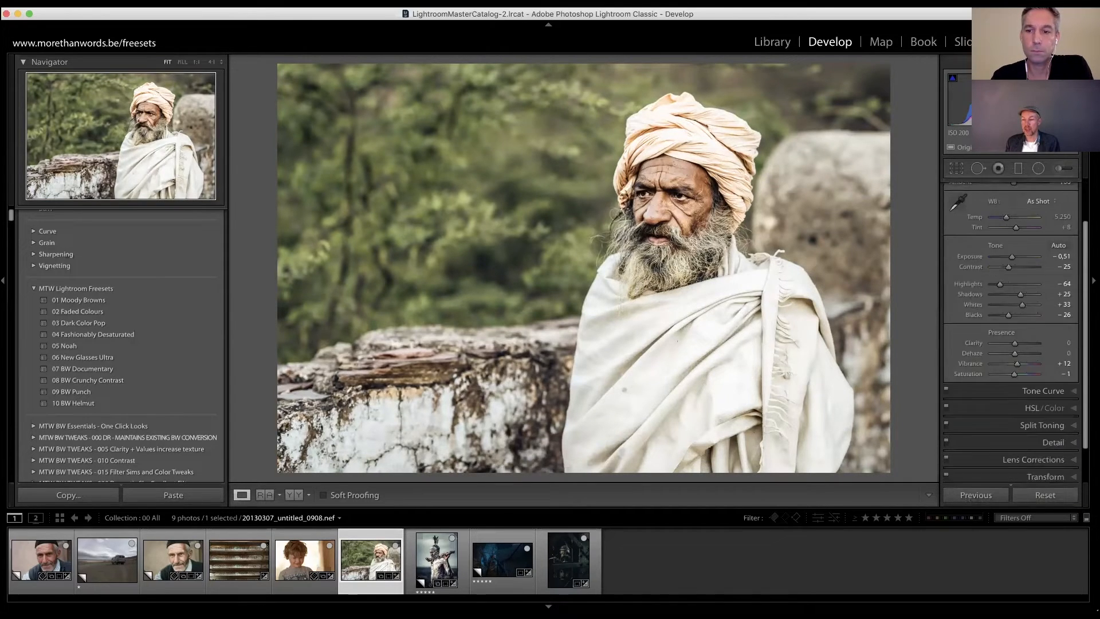
{"action": "scroll", "coordinate": [1011, 332], "scroll_direction": "up", "scroll_amount": 4}
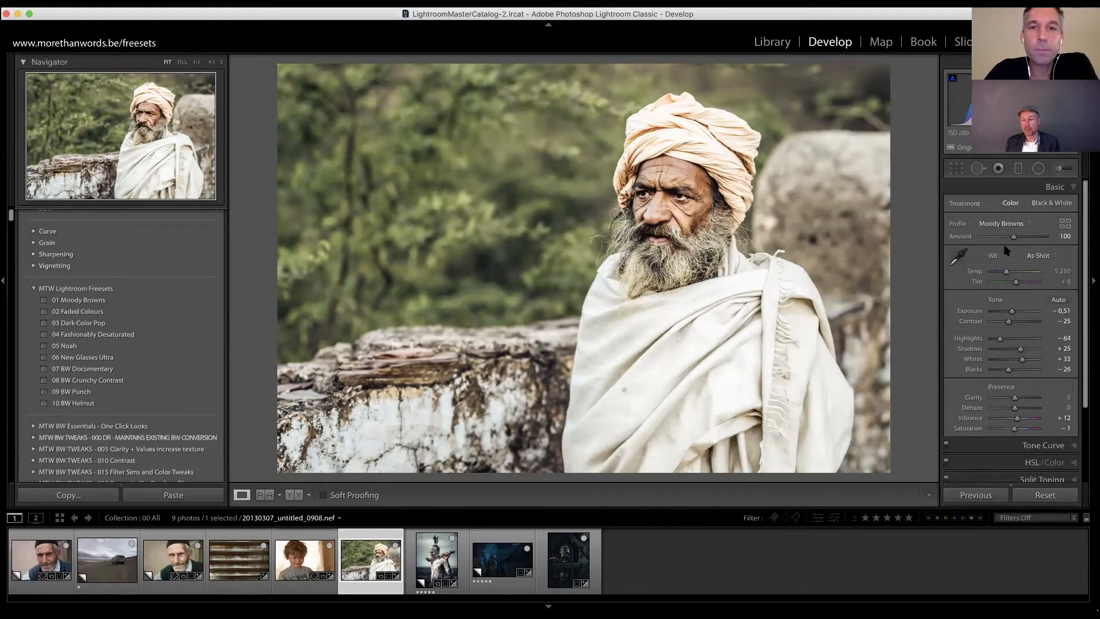
Reduce the Moody Browns profile's Amount to 49.
{"action": "mouse_move", "coordinate": [1004, 238]}
{"action": "left_mouse_down"}
{"action": "mouse_move", "coordinate": [989, 237]}
{"action": "mouse_move", "coordinate": [1012, 240]}
{"action": "left_mouse_up"}
{"action": "mouse_move", "coordinate": [1012, 240]}
{"action": "left_mouse_down"}
{"action": "mouse_move", "coordinate": [984, 241]}
{"action": "mouse_move", "coordinate": [1038, 241]}
{"action": "mouse_move", "coordinate": [991, 240]}
{"action": "mouse_move", "coordinate": [1010, 238]}
{"action": "left_mouse_up"}
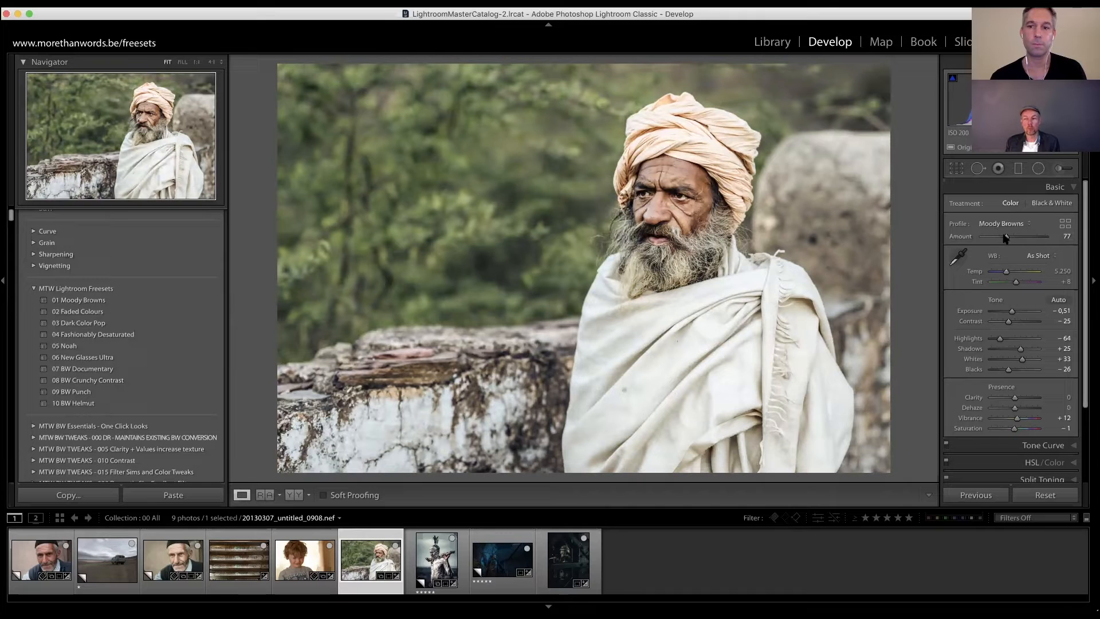
{"action": "left_click_drag", "start_coordinate": [1007, 236], "coordinate": [997, 238]}
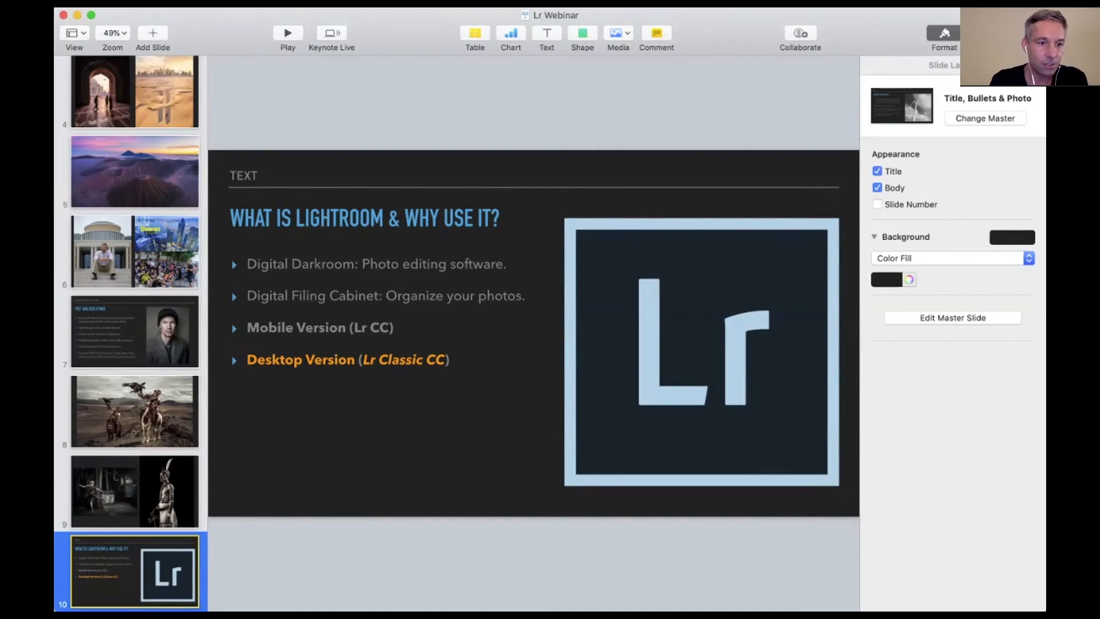
Play the Lr Webinar slideshow in Keynote and advance to the Videos + Exercise Files + PDF slide.
{"action": "key", "text": "alt+super+p"}
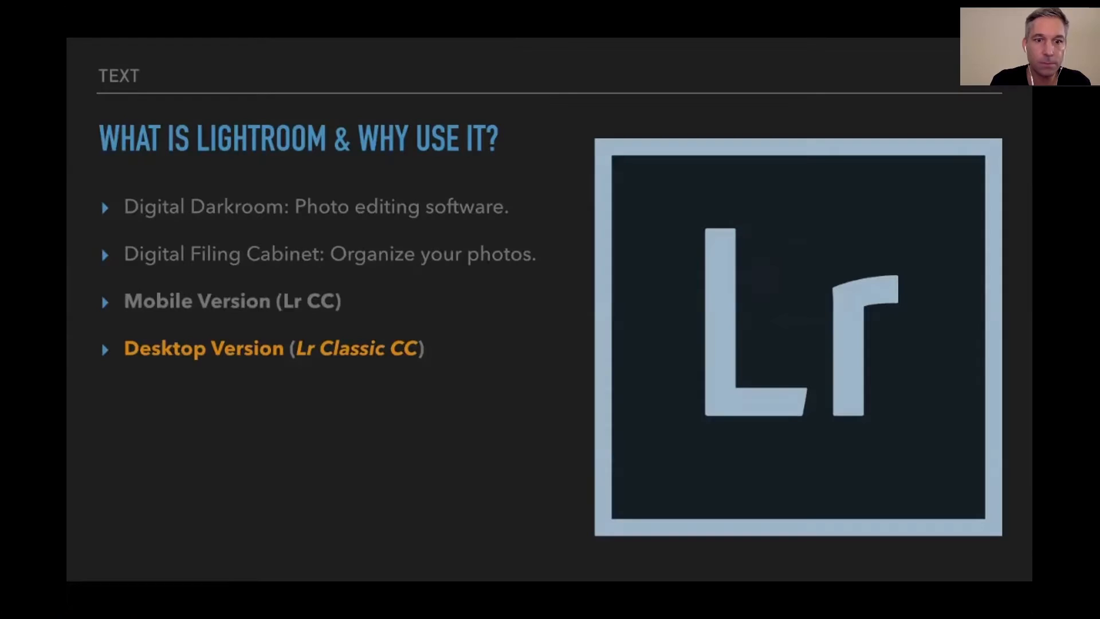
{"action": "key", "text": "Right"}
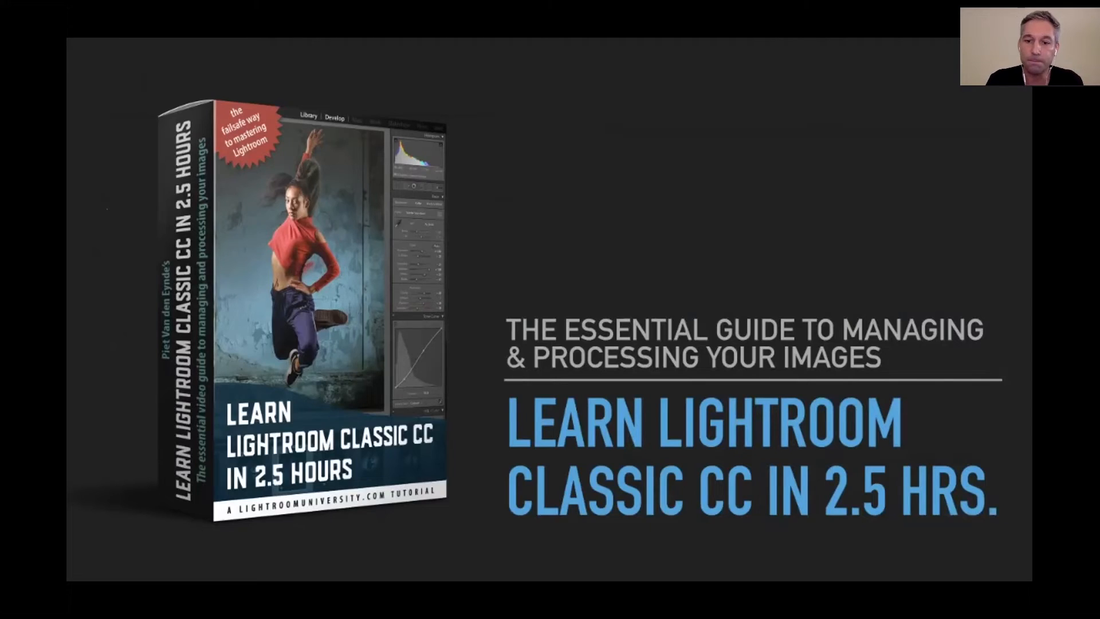
{"action": "key", "text": "Right"}
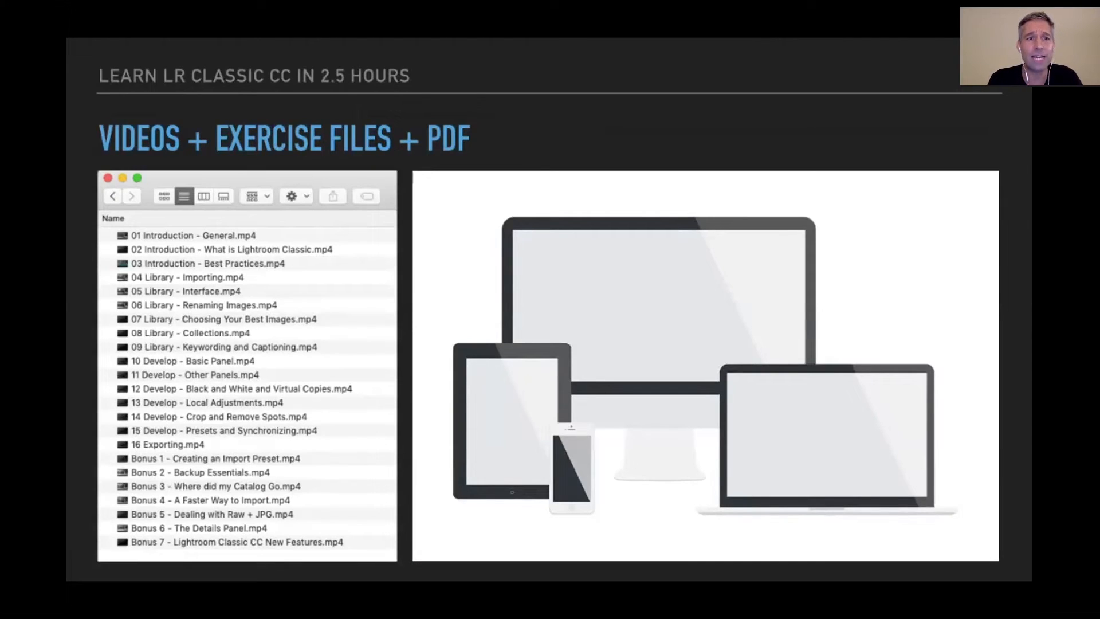
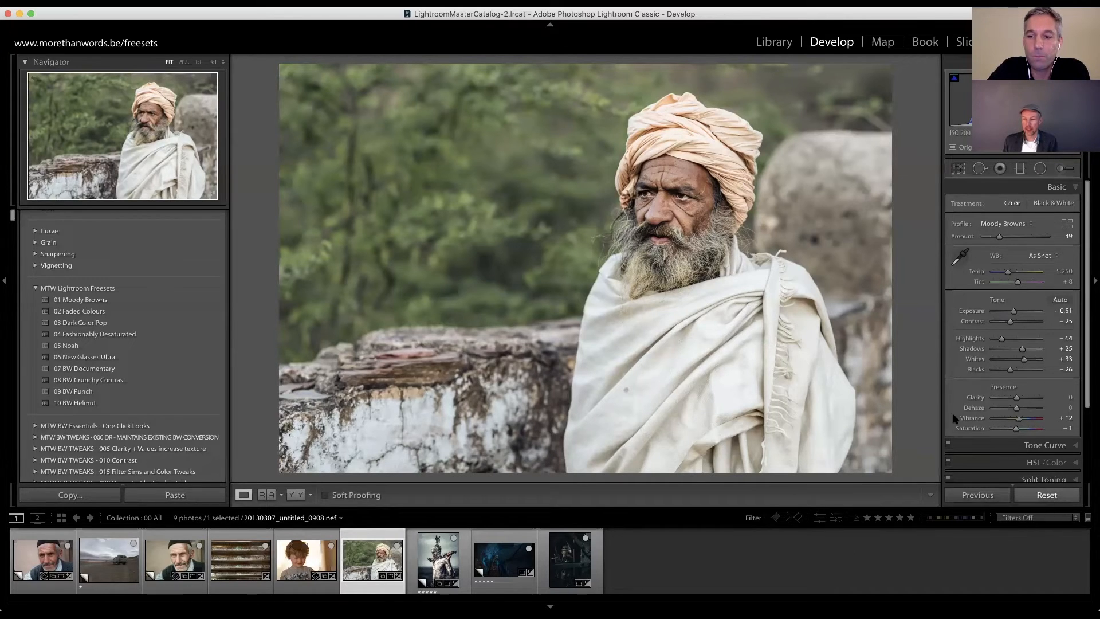
Reset all develop settings of the turban portrait in Lightroom Classic and apply Auto tone.
{"action": "key", "text": "super+shift+r"}
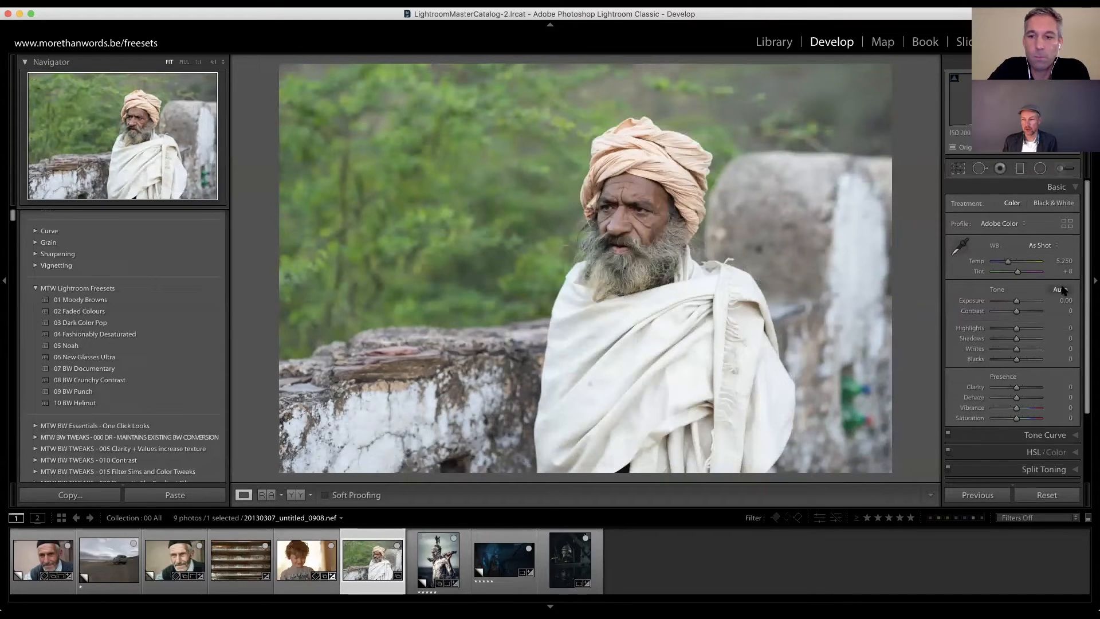
{"action": "left_click", "coordinate": [1062, 290]}
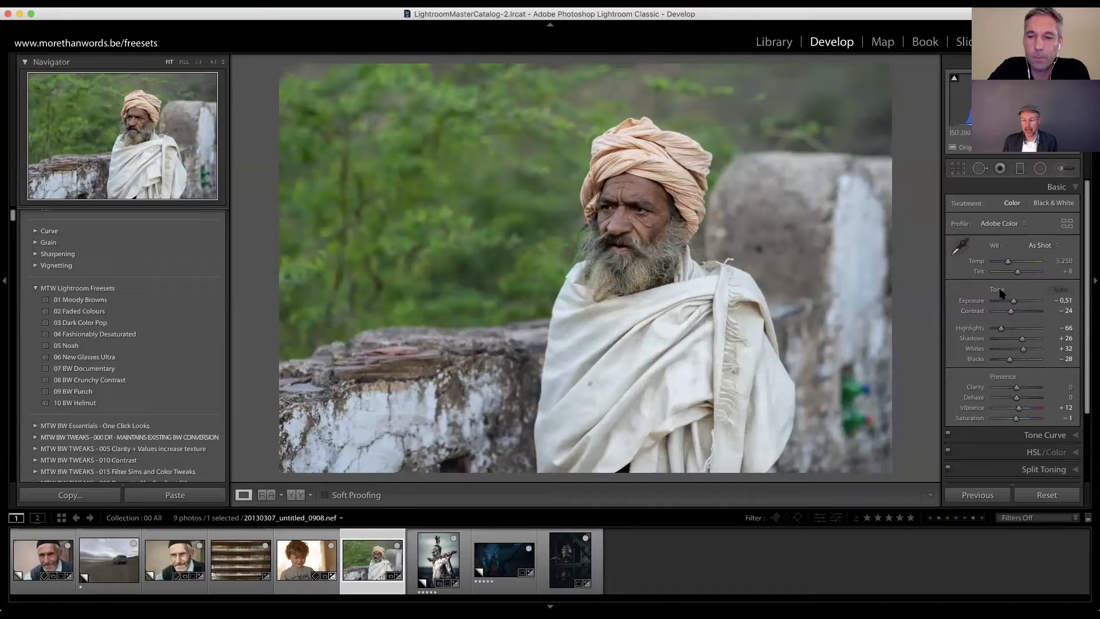
{"action": "key", "text": "super+z"}
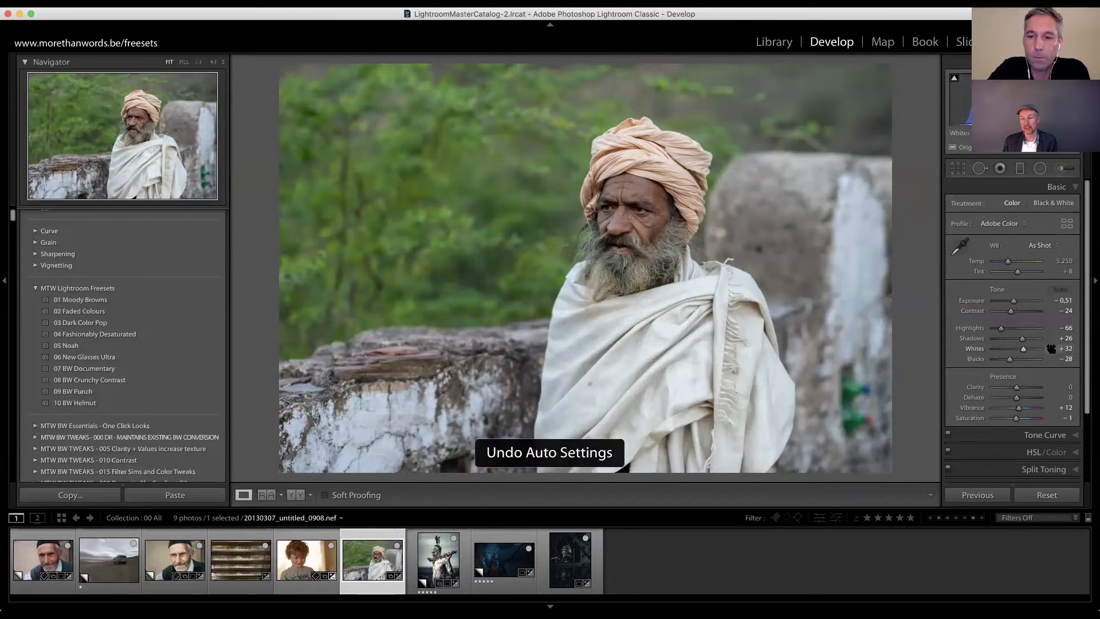
{"action": "left_click", "coordinate": [1060, 290]}
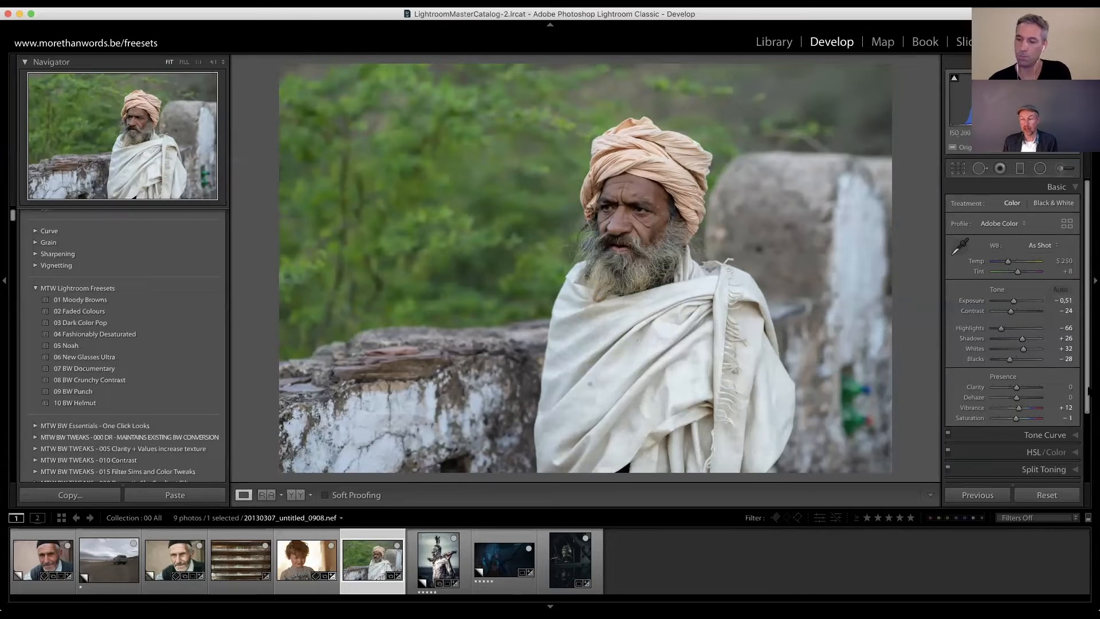
Set the Post-Crop Vignetting Amount to -44 in the Effects settings.
{"action": "scroll", "coordinate": [1077, 412], "scroll_direction": "down", "scroll_amount": 5}
{"action": "left_click", "coordinate": [1069, 432]}
{"action": "left_click_drag", "start_coordinate": [1016, 344], "coordinate": [1006, 344]}
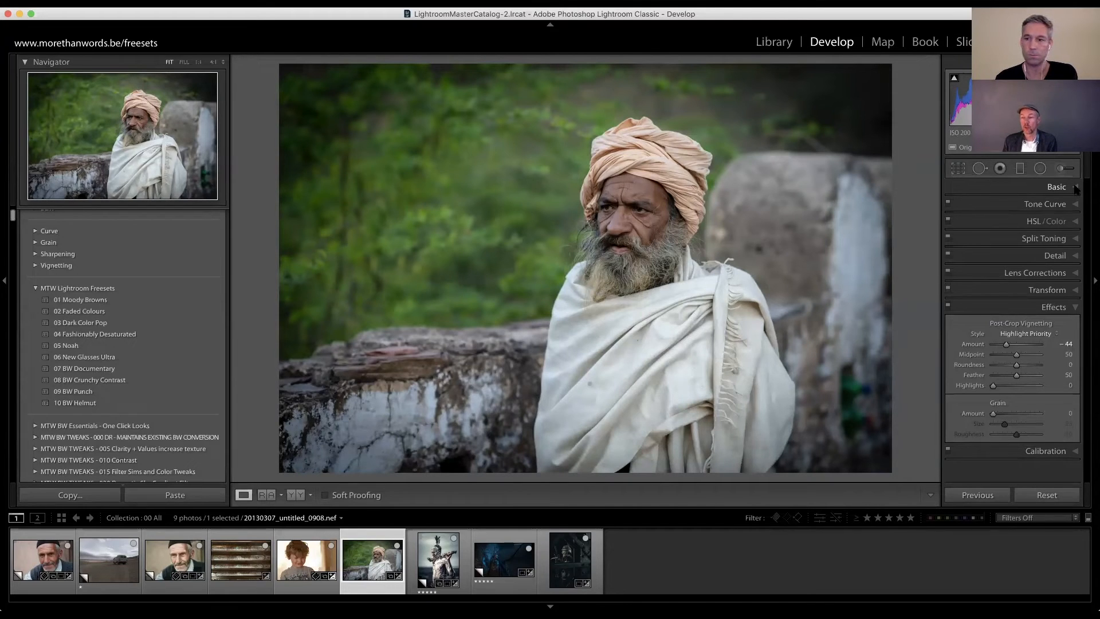
Reset the Tone group and the Presence group of the Basic settings, and undo both resets.
{"action": "left_click", "coordinate": [1075, 189]}
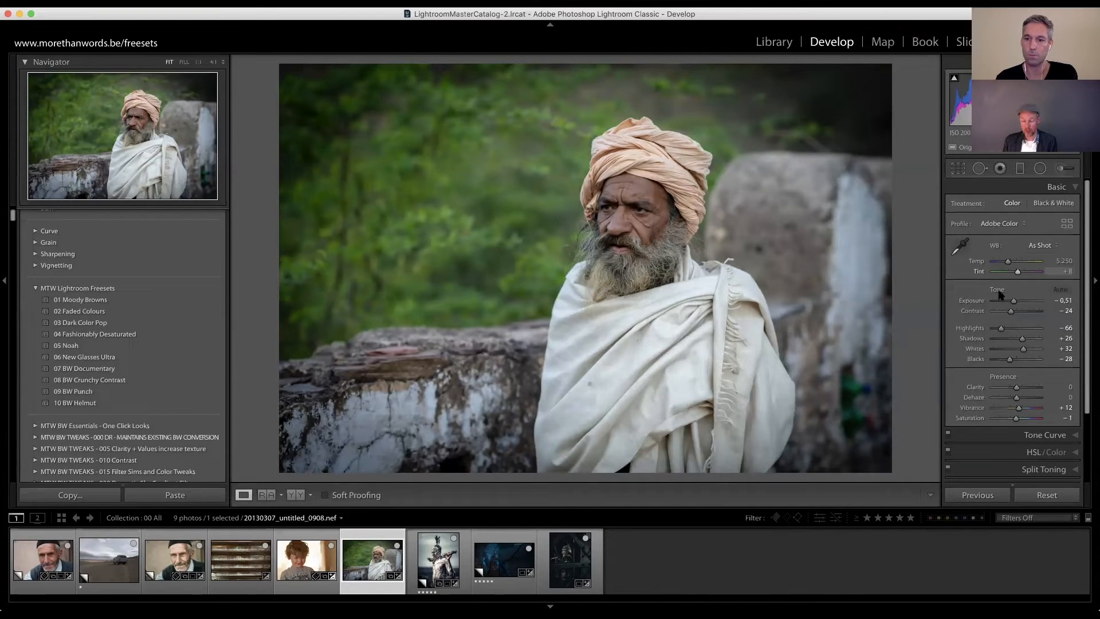
{"action": "key", "text": "alt"}
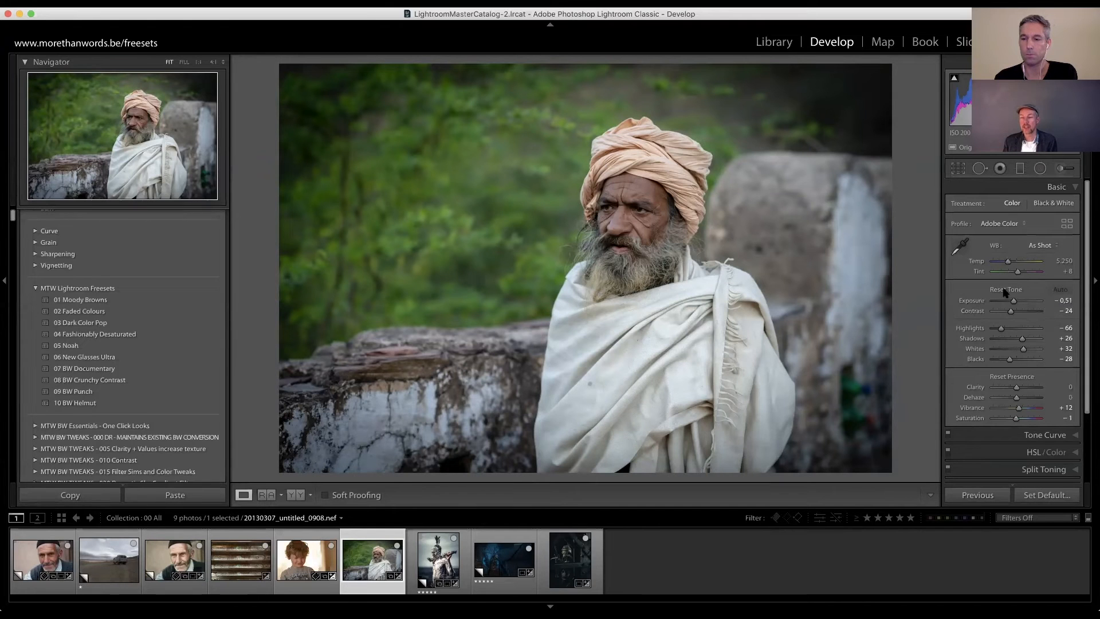
{"action": "left_click", "coordinate": [1008, 291], "text": "alt"}
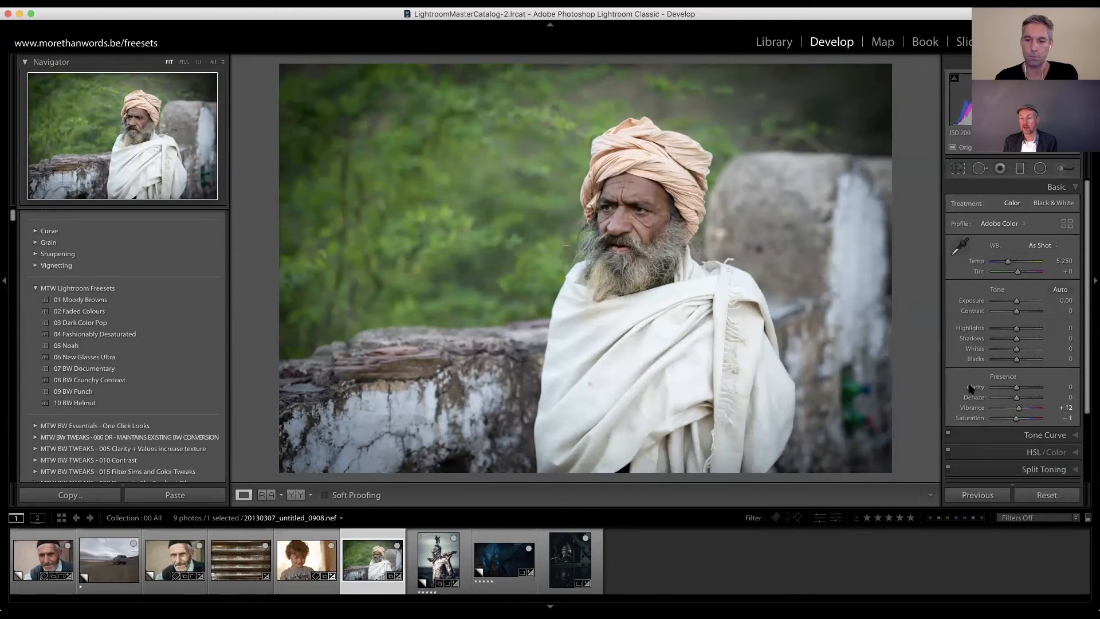
{"action": "left_click", "coordinate": [1009, 377], "text": "alt"}
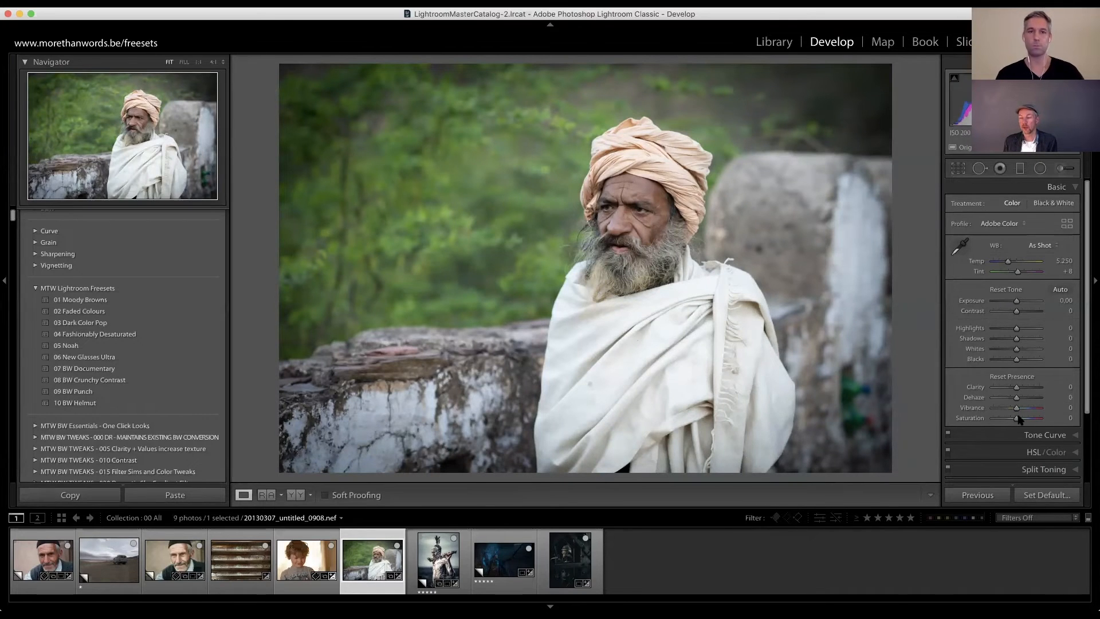
{"action": "key", "text": "super+z"}
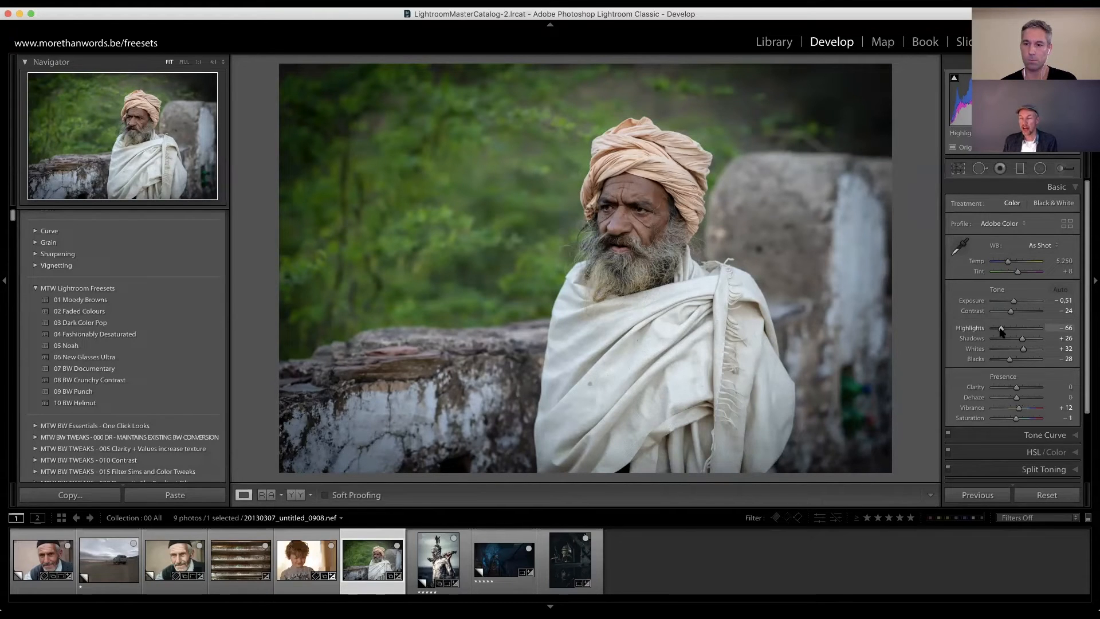
Reset the portrait's Highlights slider to its default of 0.
{"action": "double_click", "coordinate": [968, 329]}
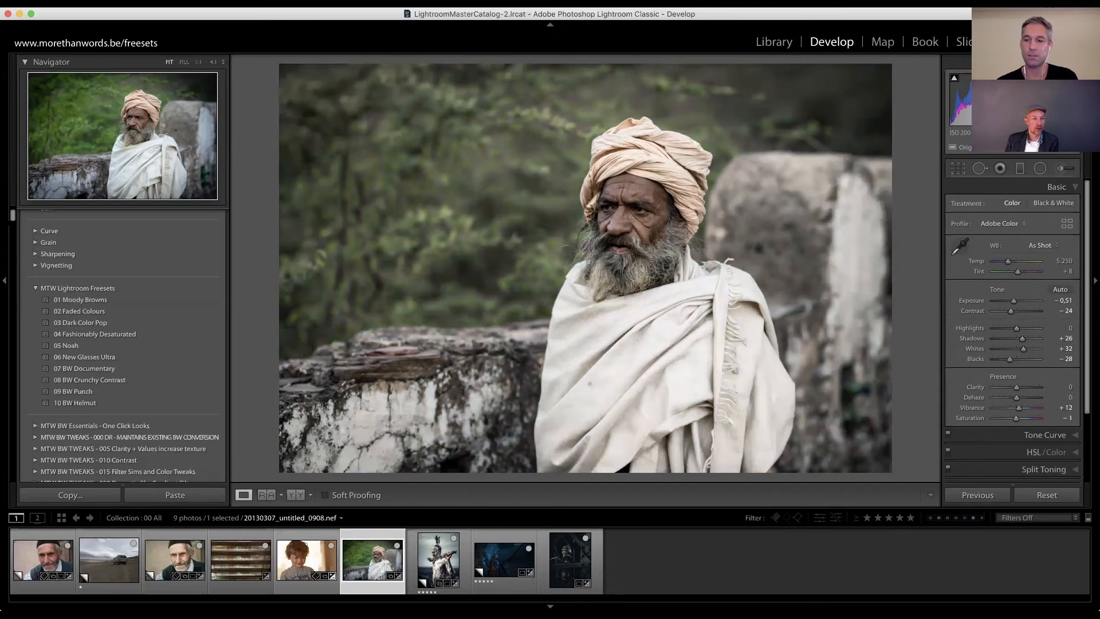
{"action": "scroll", "coordinate": [13, 216], "scroll_direction": "up", "scroll_amount": 2}
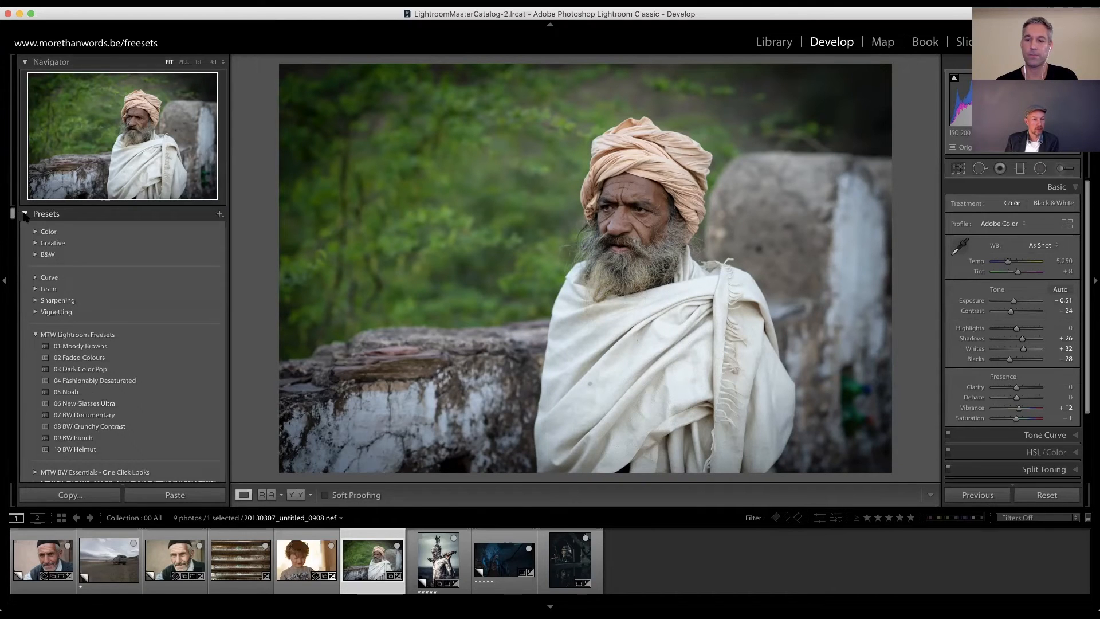
Revert the turban portrait to its Duplicate Adjustment history state and on to the Profile Amount 49 history state.
{"action": "left_click", "coordinate": [58, 212]}
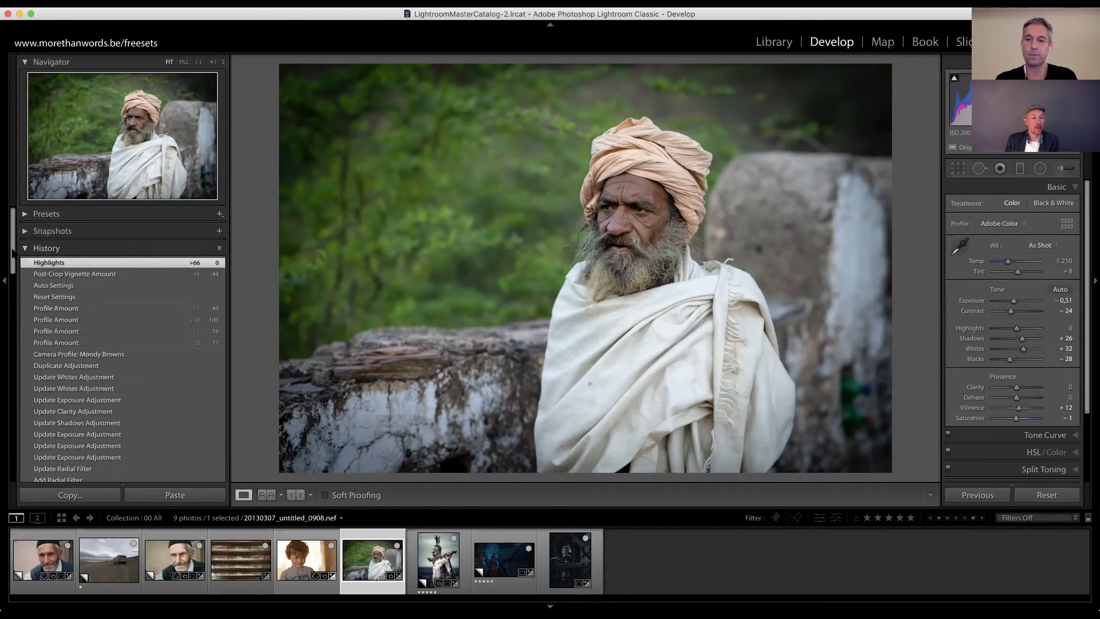
{"action": "scroll", "coordinate": [11, 255], "scroll_direction": "down", "scroll_amount": 2}
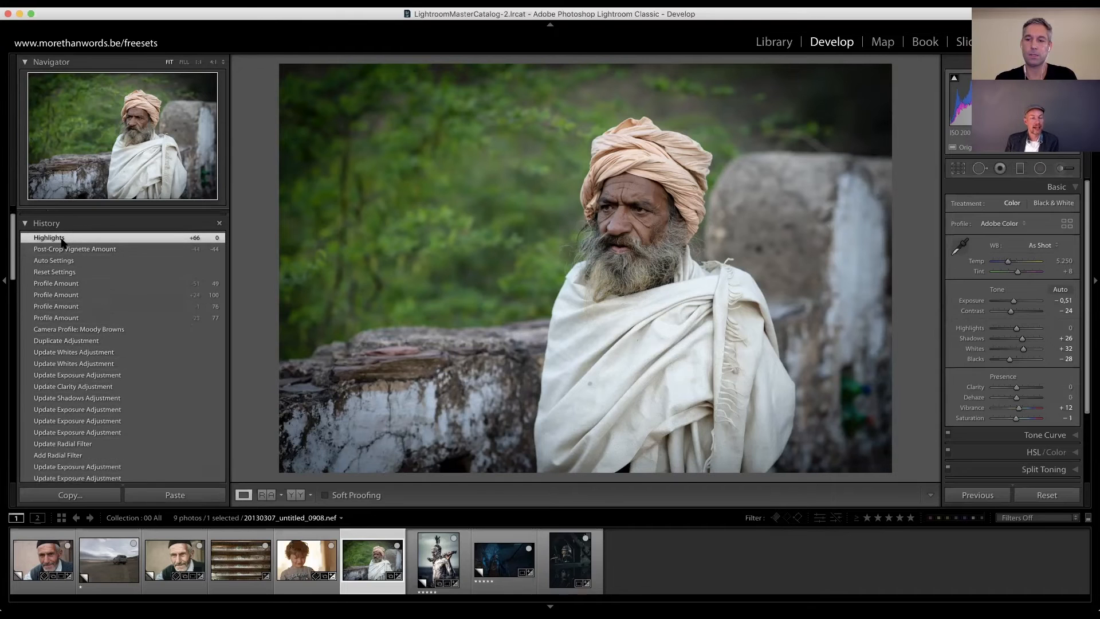
{"action": "scroll", "coordinate": [11, 250], "scroll_direction": "down", "scroll_amount": 2}
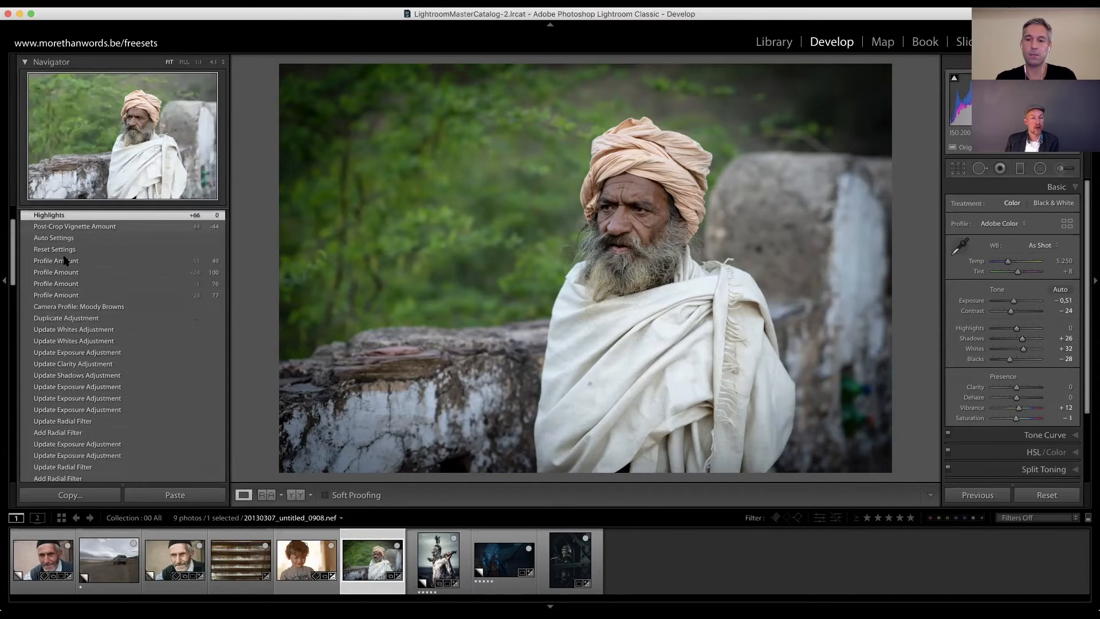
{"action": "left_click", "coordinate": [77, 319]}
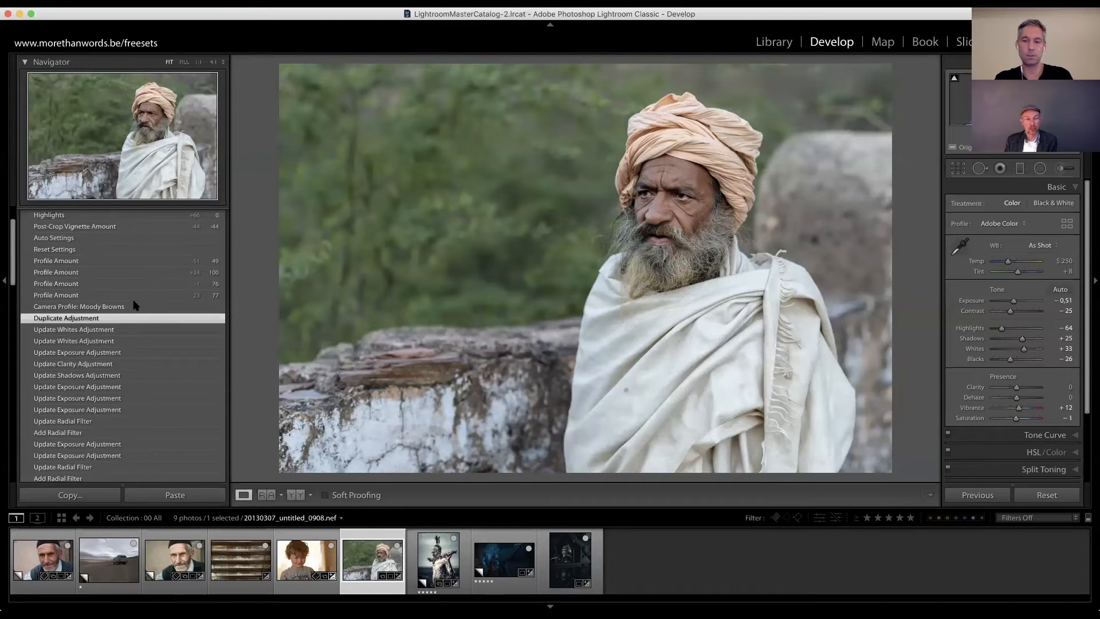
{"action": "left_click", "coordinate": [141, 260]}
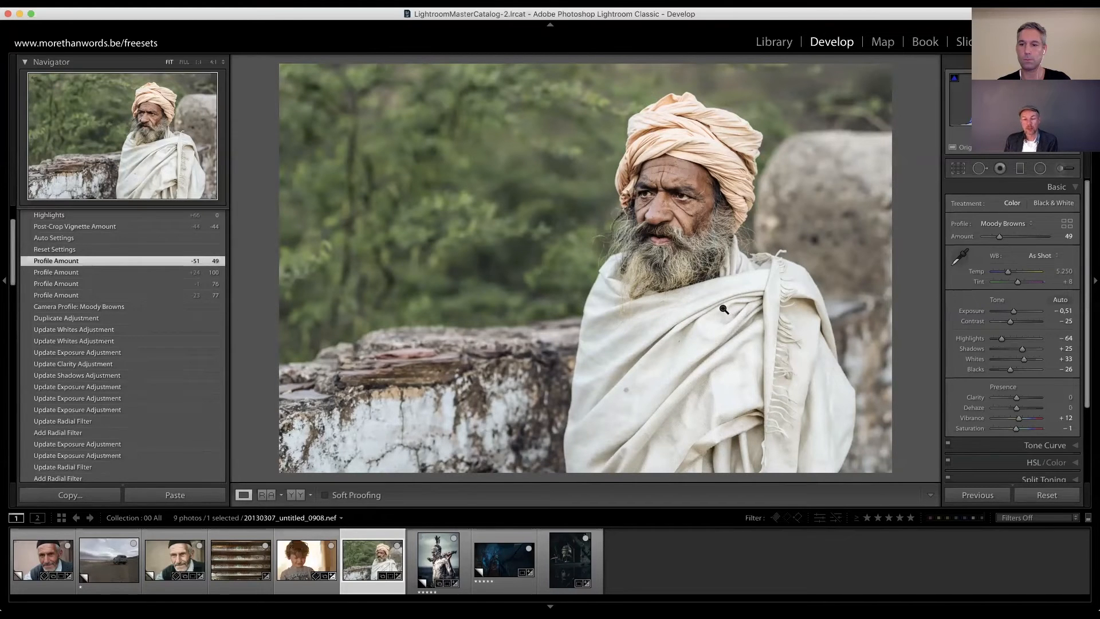
Reset all develop settings of the body-painted man's portrait and undo the reset.
{"action": "left_click", "coordinate": [432, 560]}
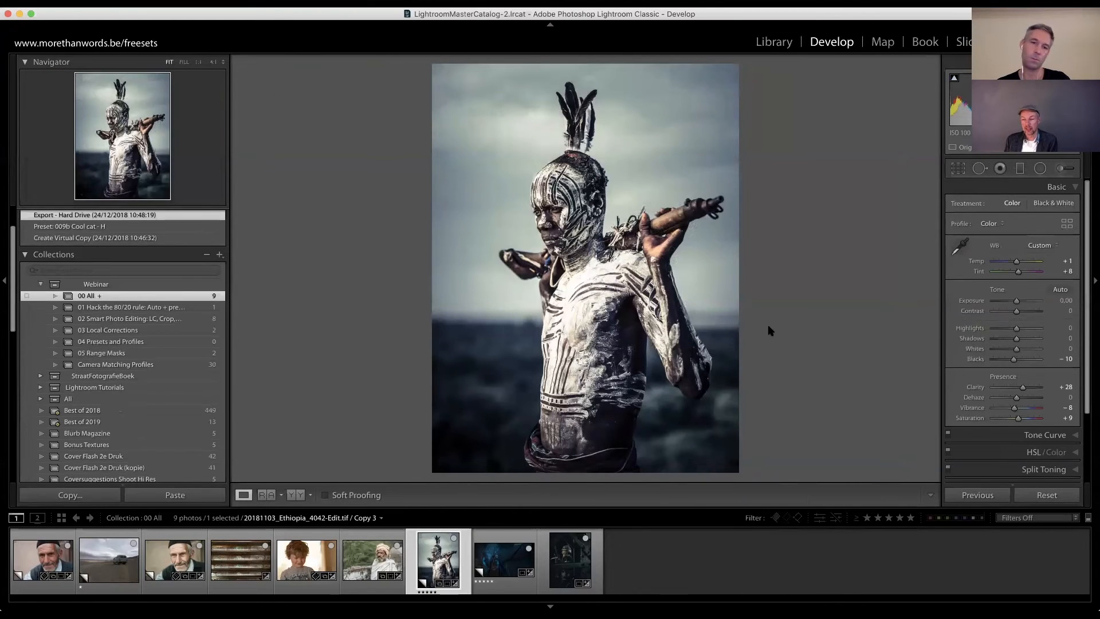
{"action": "left_click", "coordinate": [1044, 493]}
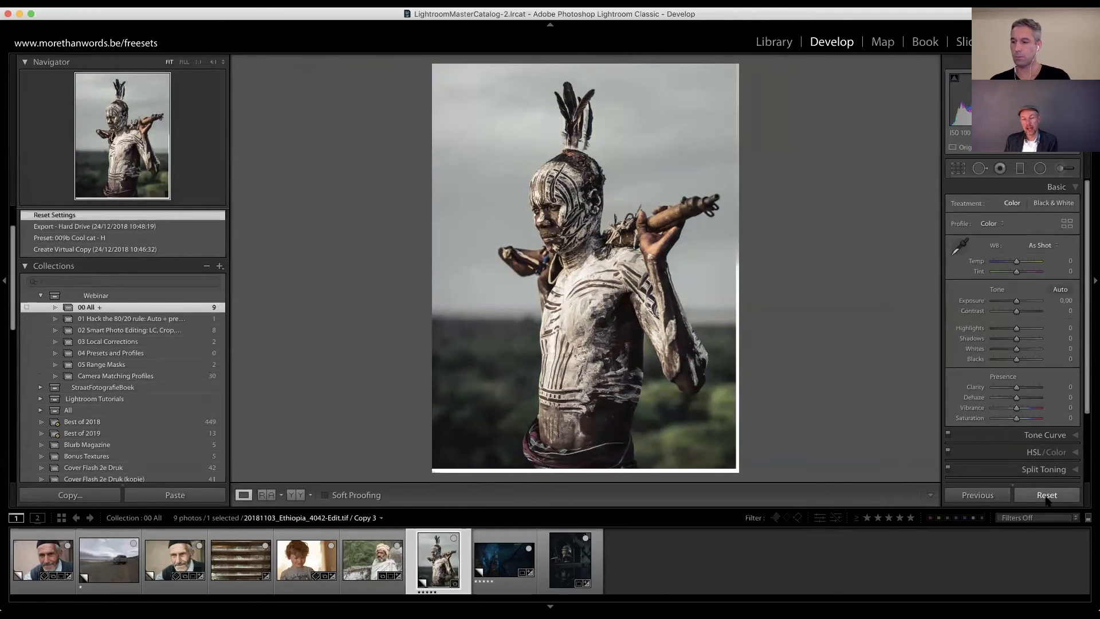
{"action": "key", "text": "super+z"}
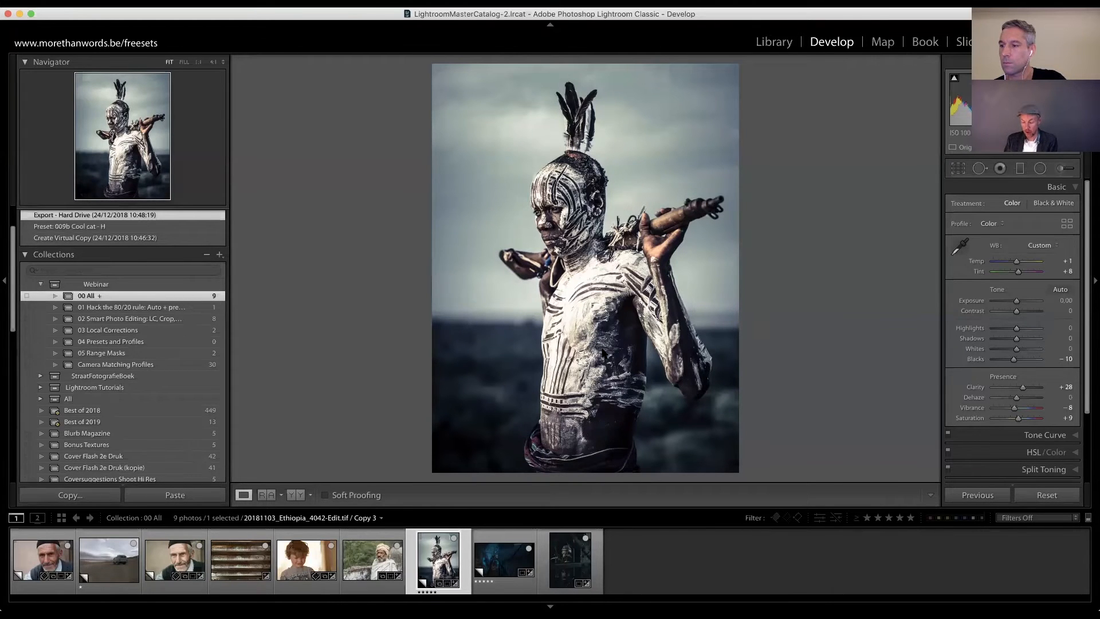
Create a virtual copy of the body-painted man's portrait and reset all its develop settings.
{"action": "key", "text": "super+apostrophe"}
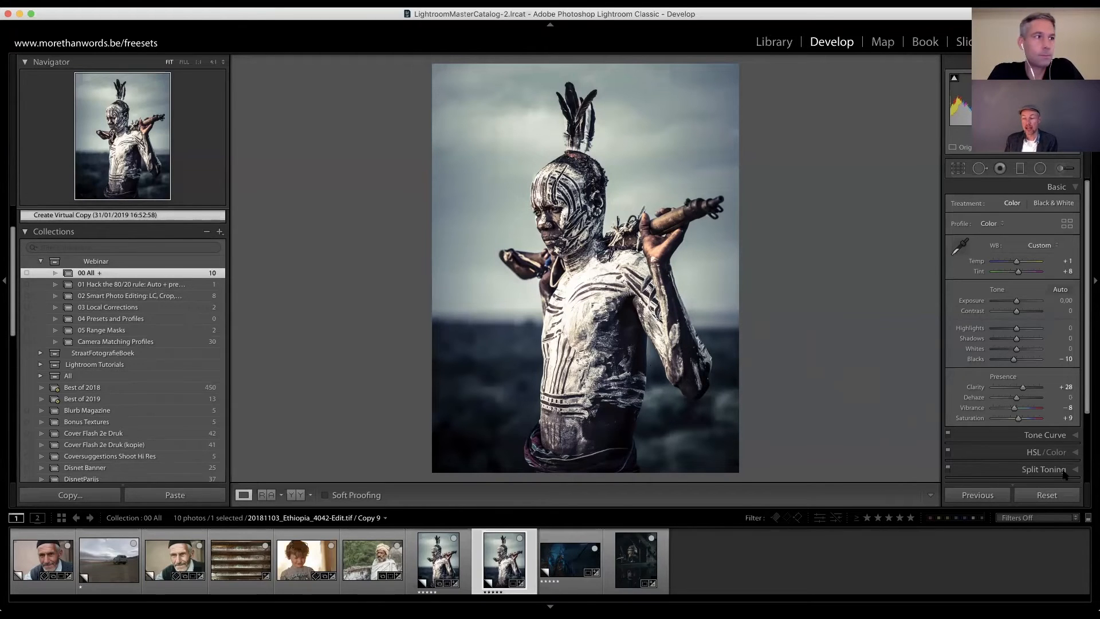
{"action": "left_click", "coordinate": [1047, 495]}
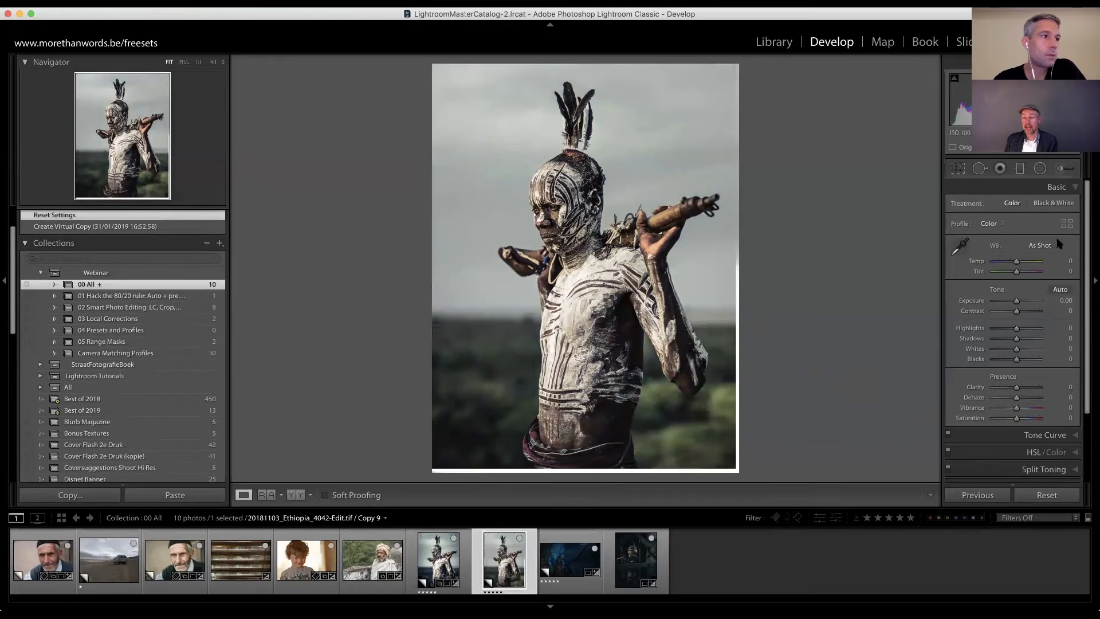
Apply the Moody Browns creative profile to the virtual copy and crop off the white strips along its bottom and right edges.
{"action": "left_click", "coordinate": [1067, 224]}
{"action": "left_click", "coordinate": [979, 416]}
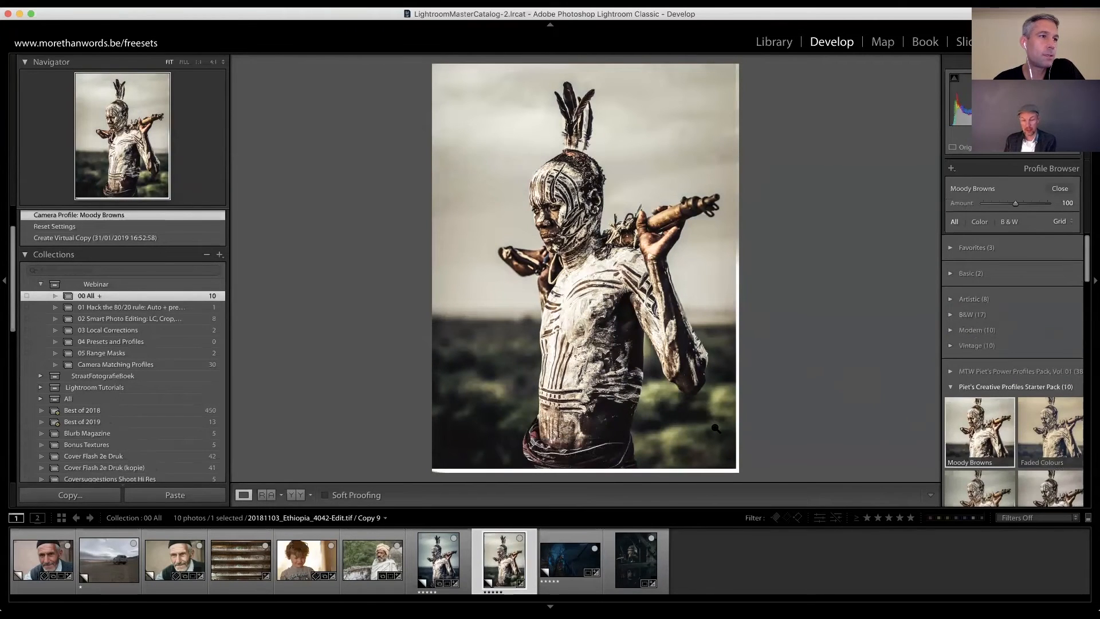
{"action": "key", "text": "r"}
{"action": "left_click_drag", "start_coordinate": [737, 474], "coordinate": [740, 465]}
{"action": "key", "text": "r"}
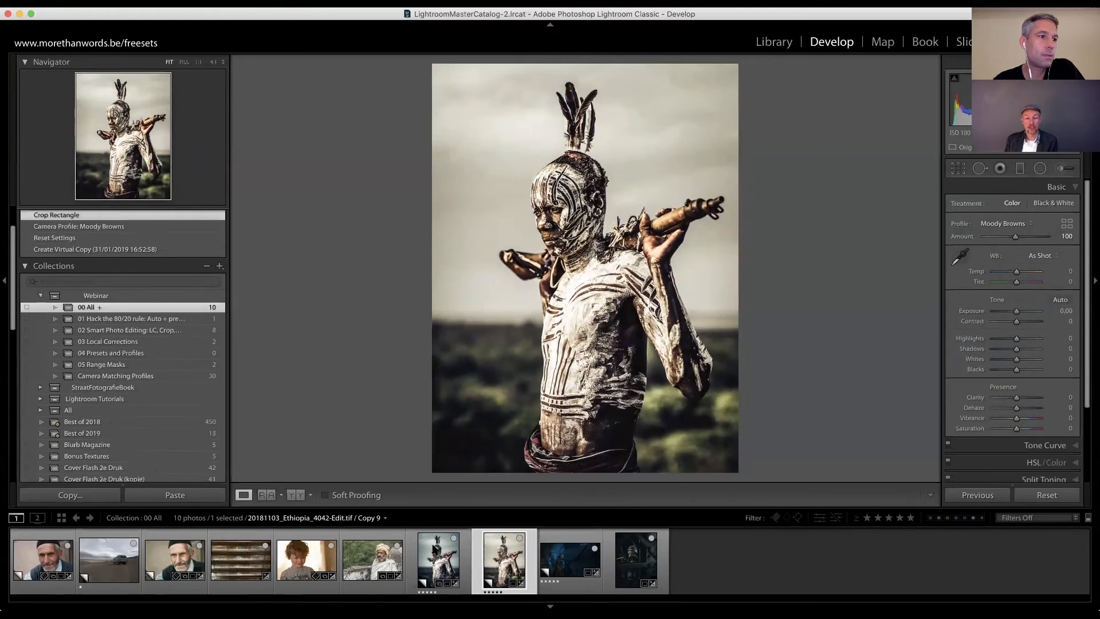
Compare the original preset version of the body-painted portrait with its Moody Browns virtual copy.
{"action": "left_click", "coordinate": [447, 563]}
{"action": "left_click", "coordinate": [491, 562]}
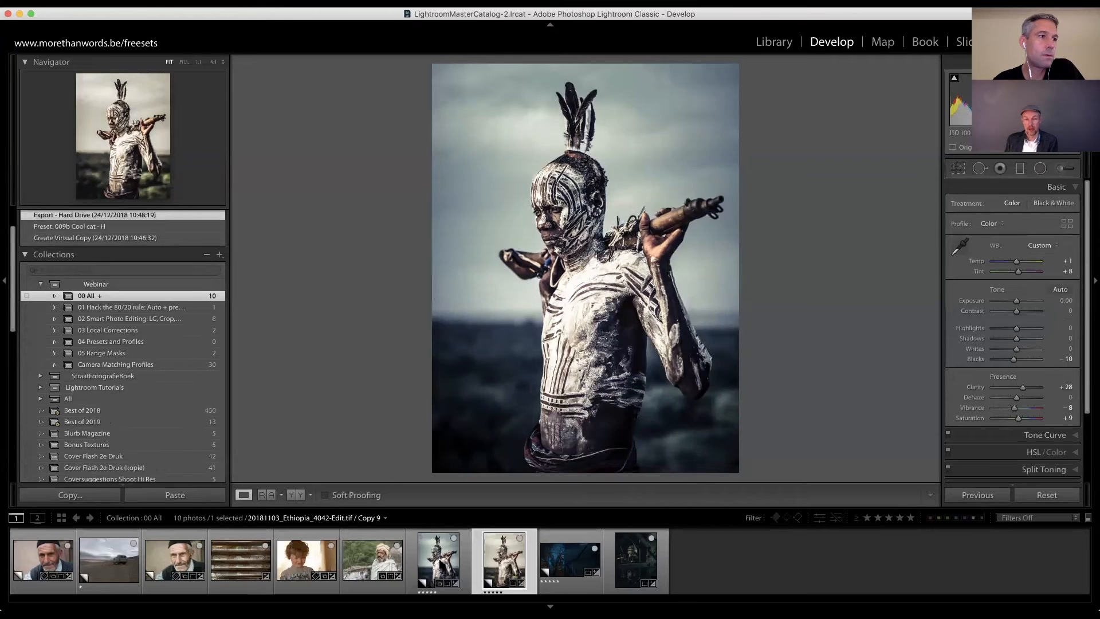
{"action": "left_click", "coordinate": [436, 563]}
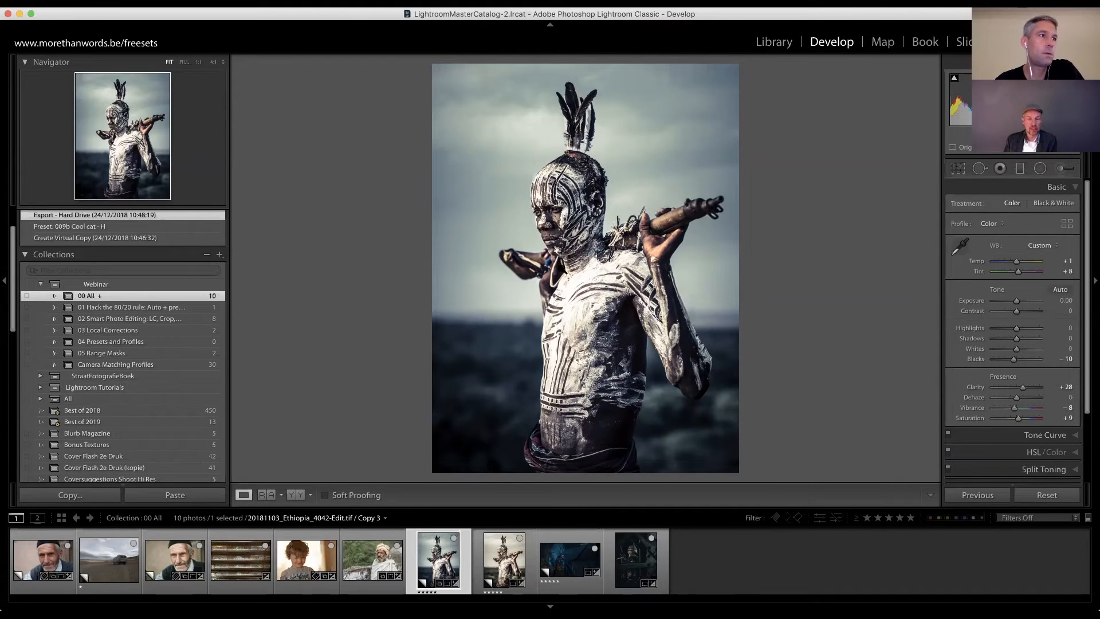
{"action": "left_click", "coordinate": [500, 564]}
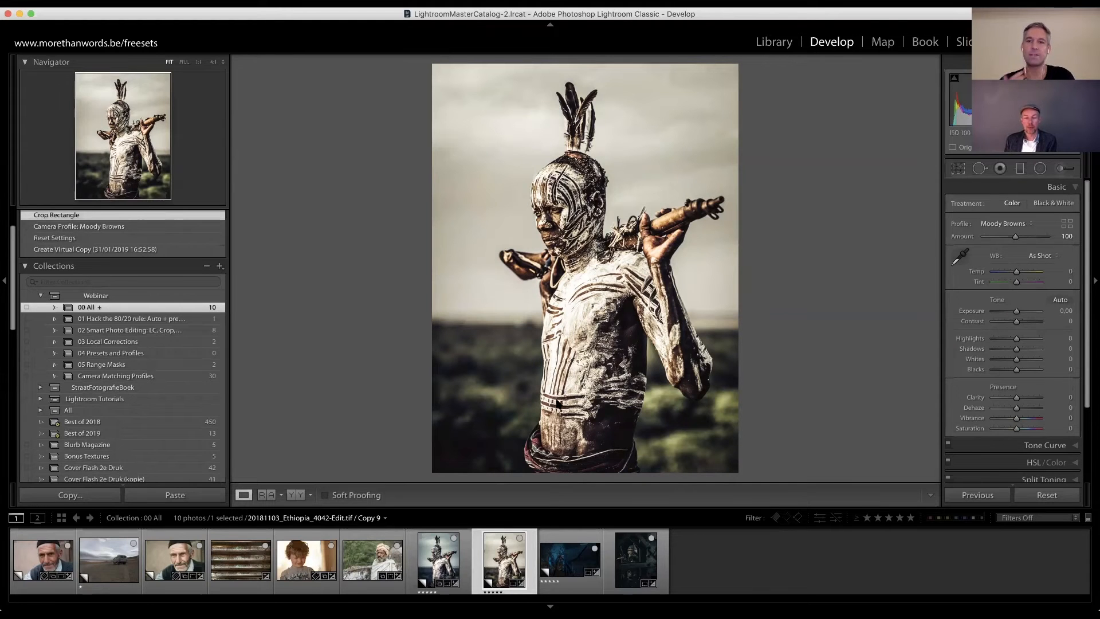
{"action": "key", "text": "Left"}
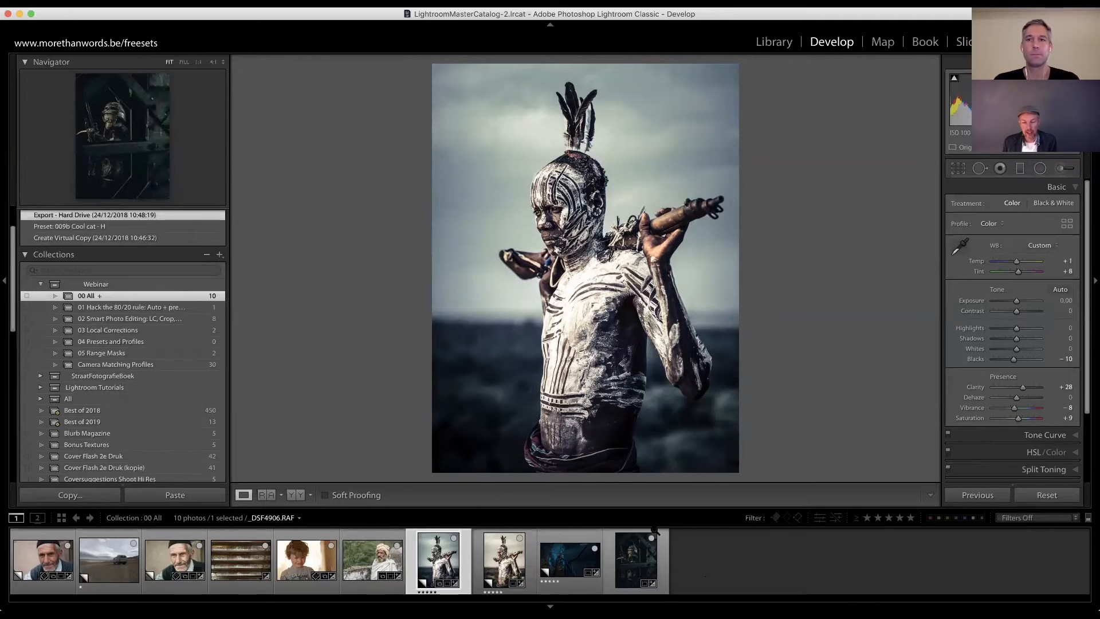
Reset all develop settings of the dark blue crossbow portrait and undo the reset.
{"action": "left_click", "coordinate": [571, 557]}
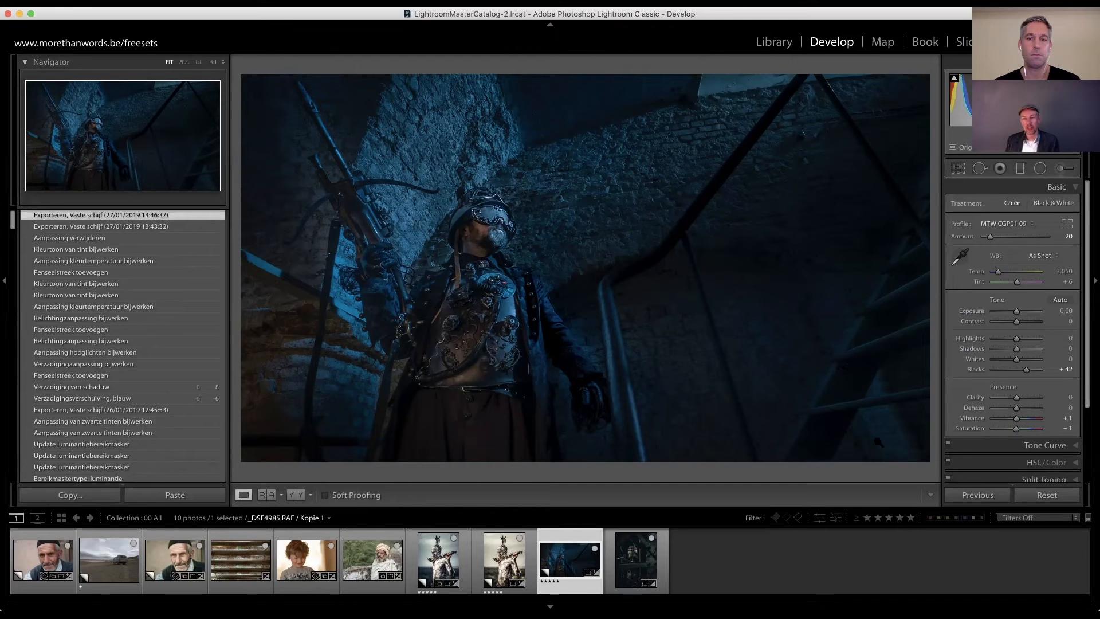
{"action": "left_click", "coordinate": [1046, 494]}
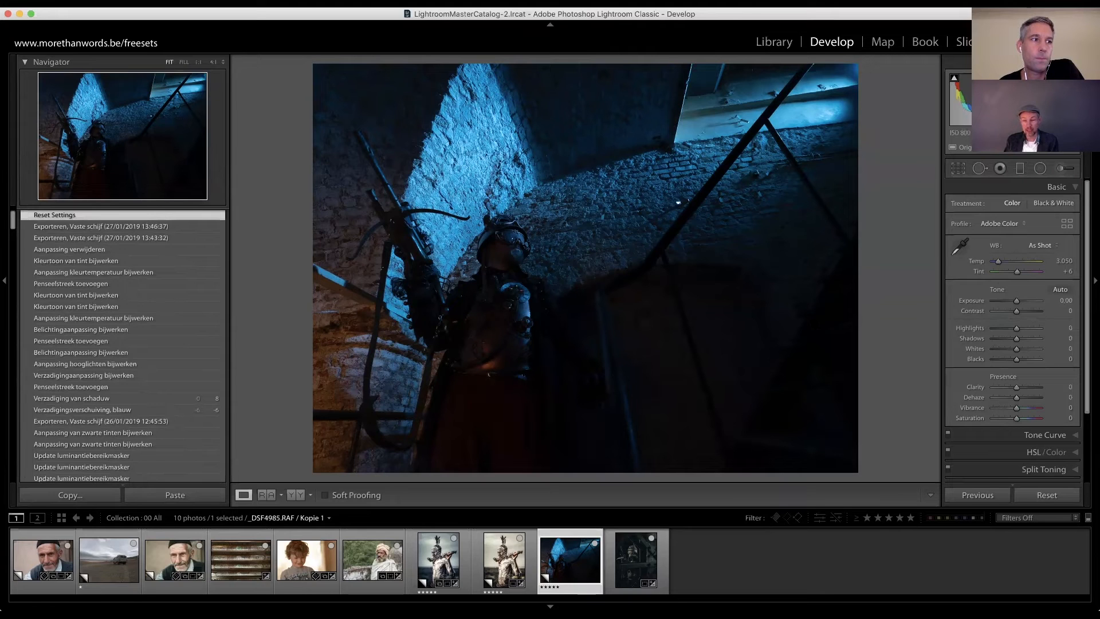
{"action": "key", "text": "super+z"}
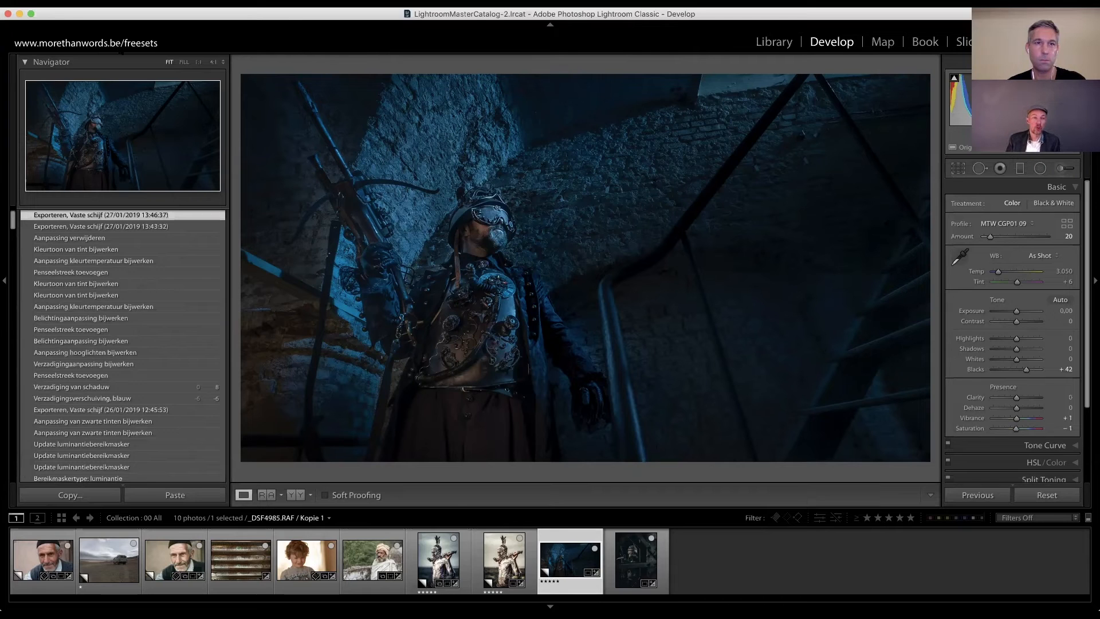
{"action": "left_click", "coordinate": [98, 3]}
{"action": "left_click", "coordinate": [102, 26]}
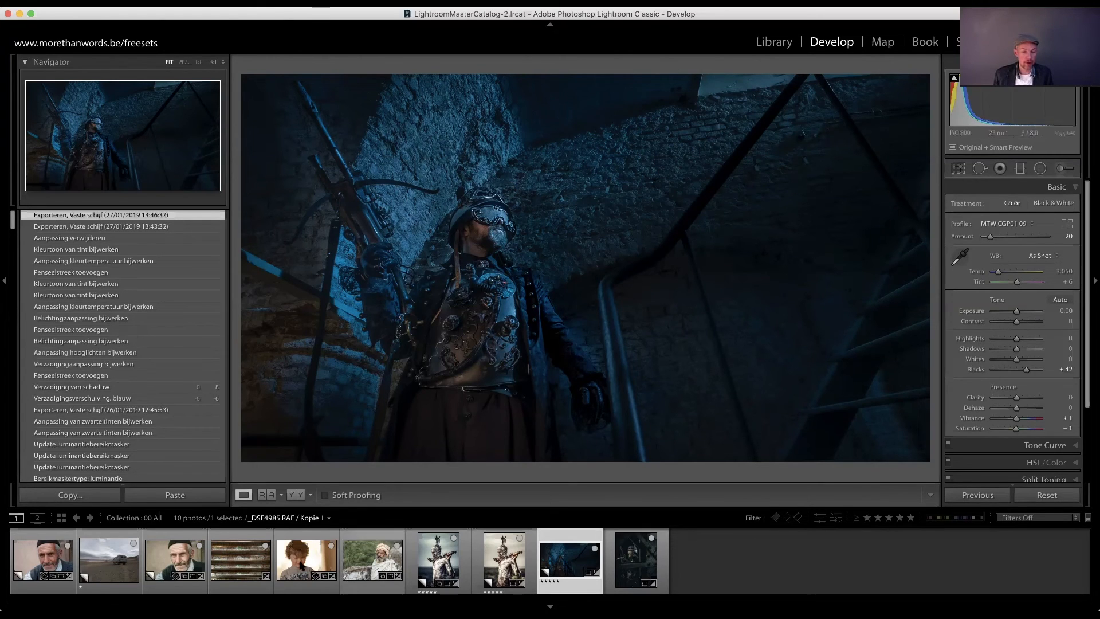
Return to the turban portrait and reset all its develop settings.
{"action": "left_click", "coordinate": [240, 567]}
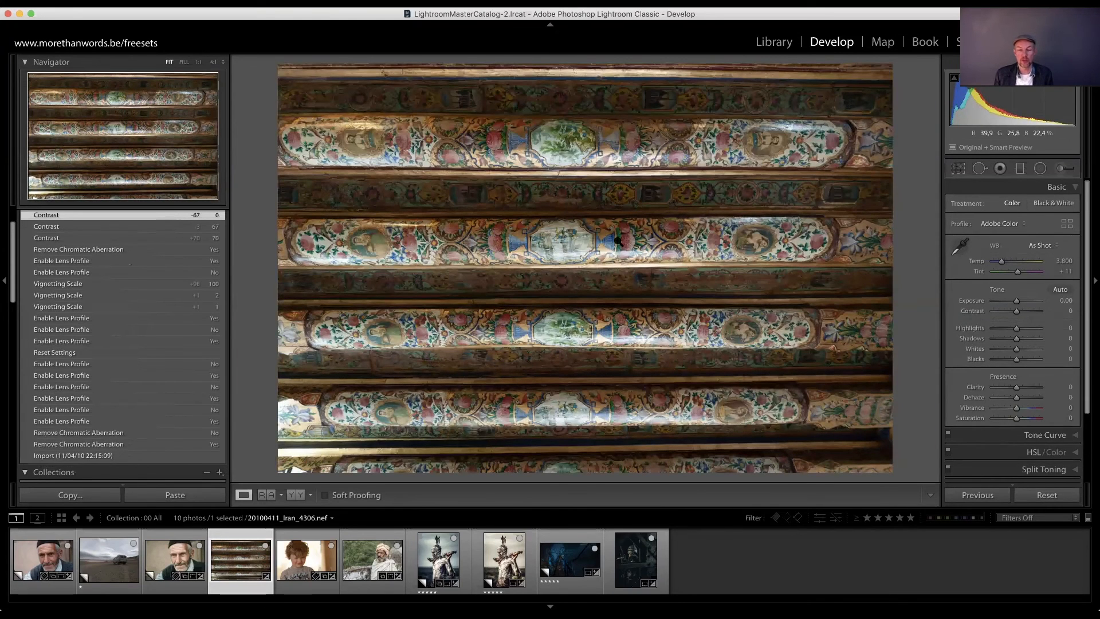
{"action": "left_click", "coordinate": [356, 559]}
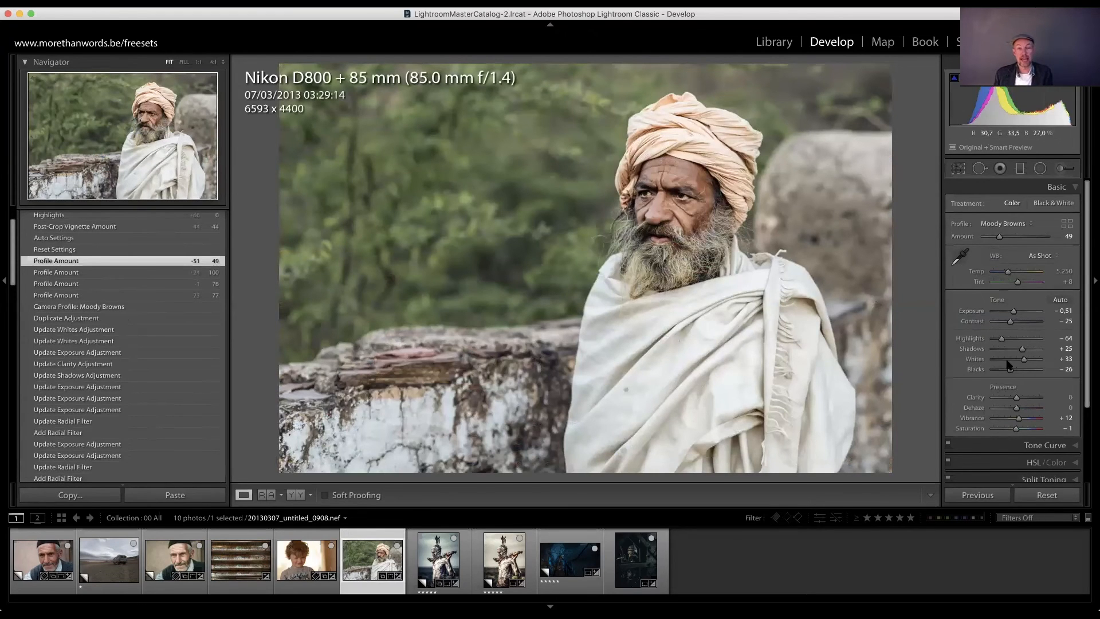
{"action": "left_click", "coordinate": [1046, 495]}
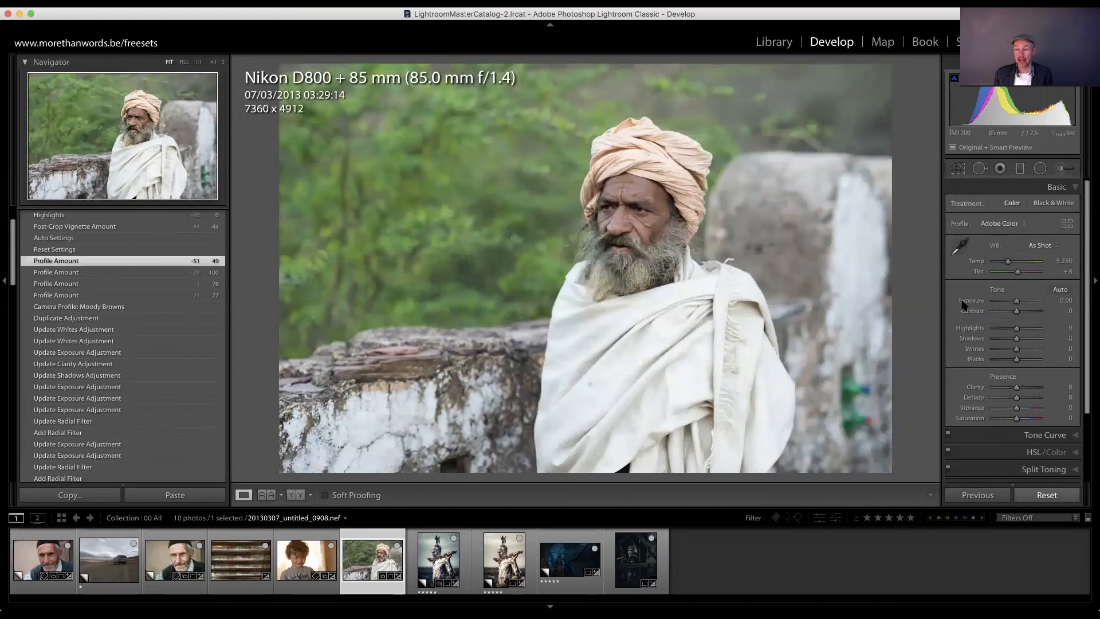
Apply the My LEns correction preset from the Demo Webinar preset group to the turban portrait.
{"action": "scroll", "coordinate": [12, 251], "scroll_direction": "up", "scroll_amount": 2}
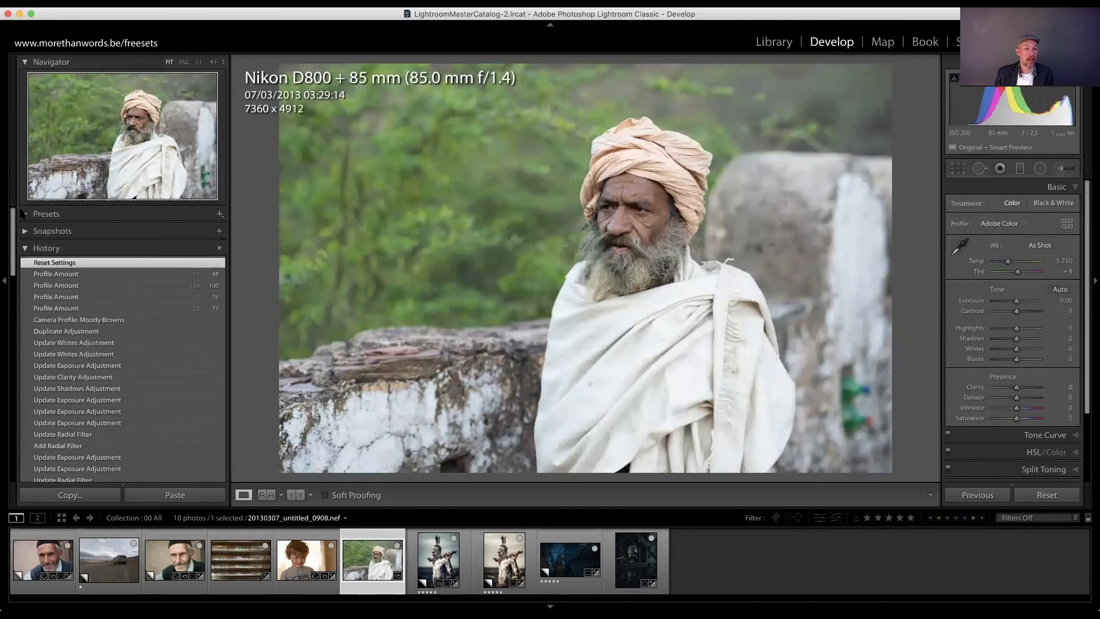
{"action": "left_click", "coordinate": [26, 215]}
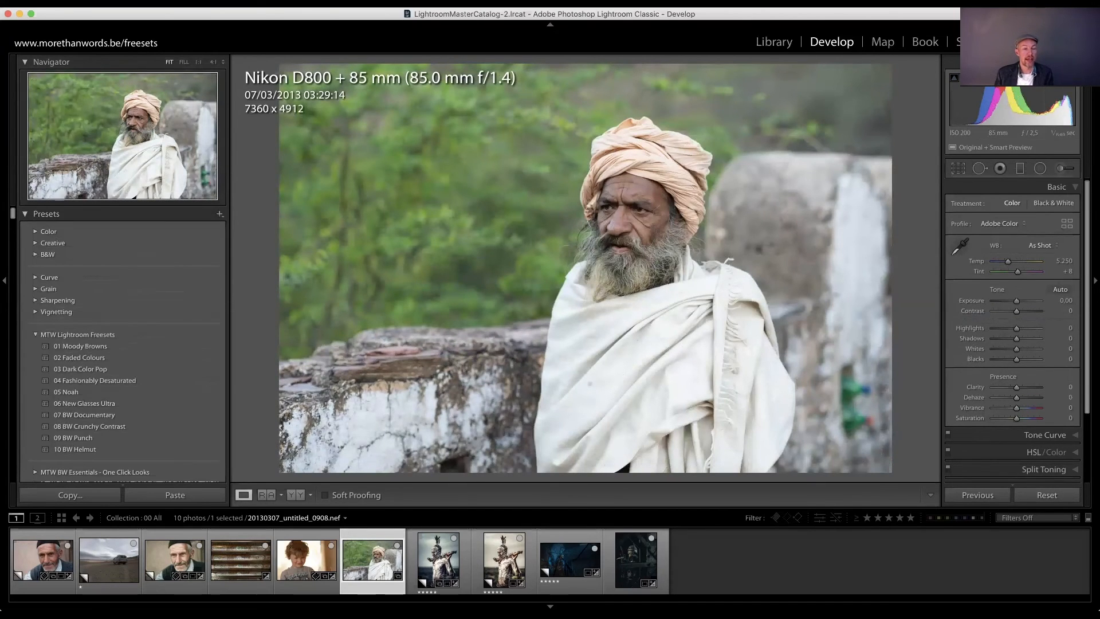
{"action": "scroll", "coordinate": [120, 344], "scroll_direction": "down", "scroll_amount": 10}
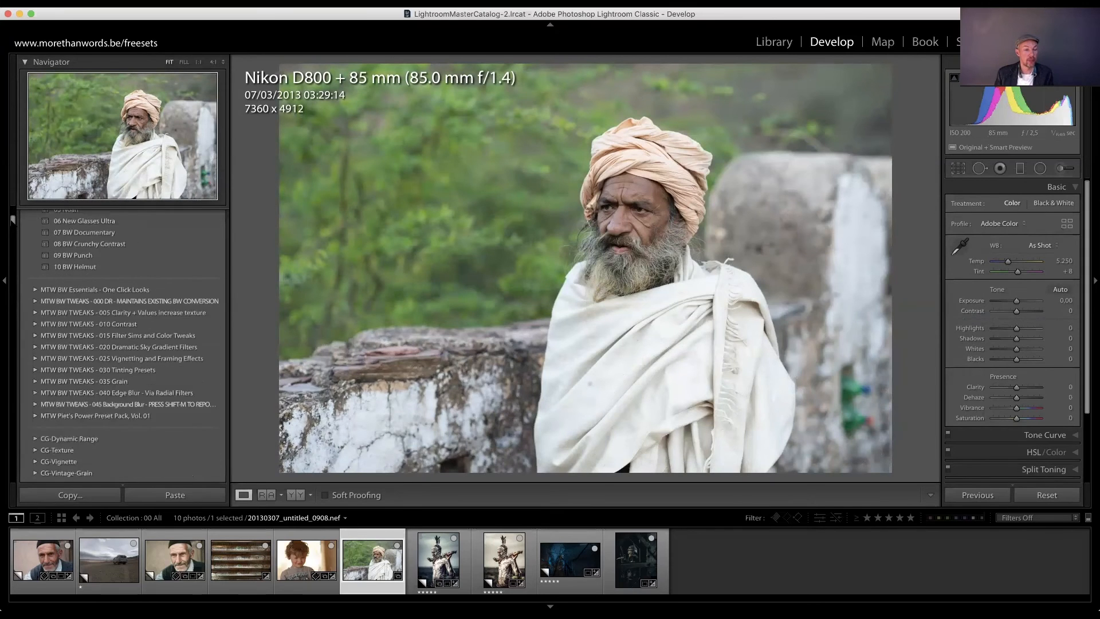
{"action": "scroll", "coordinate": [183, 327], "scroll_direction": "down", "scroll_amount": 4}
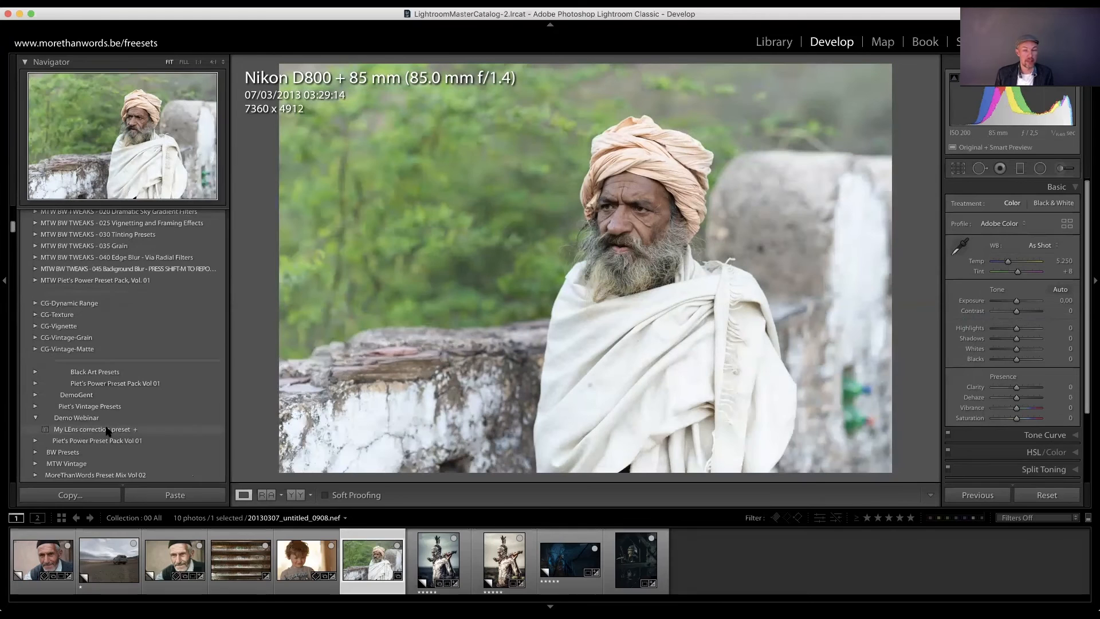
{"action": "left_click", "coordinate": [109, 429]}
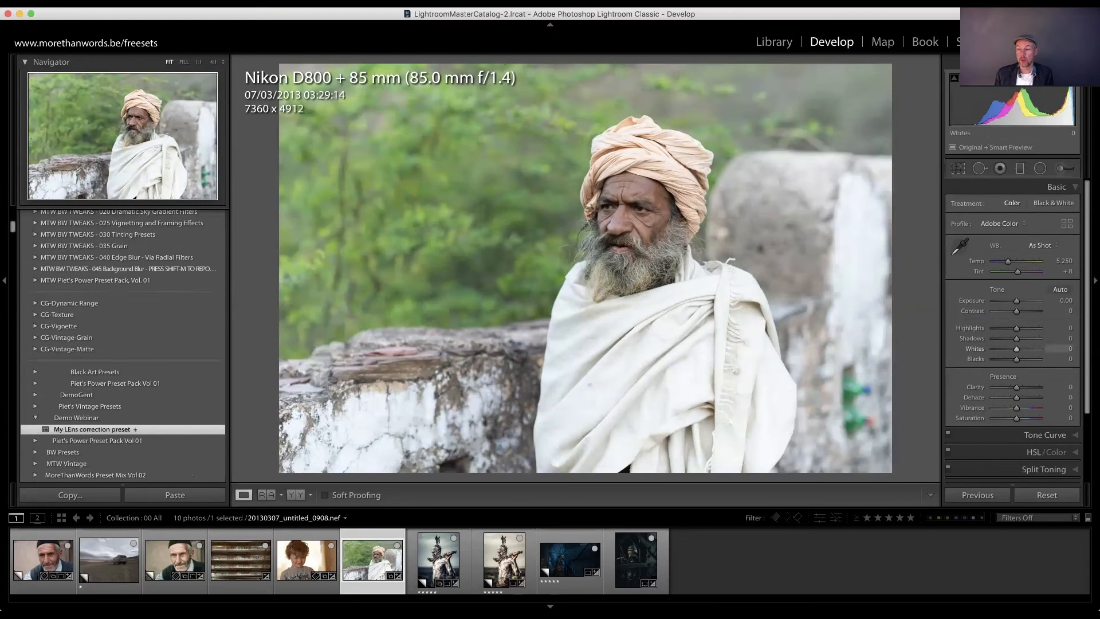
Examine the preset's Lens Corrections settings and the available lens profile and model options, leaving them as they are.
{"action": "scroll", "coordinate": [1087, 389], "scroll_direction": "down", "scroll_amount": 1}
{"action": "scroll", "coordinate": [1087, 388], "scroll_direction": "down", "scroll_amount": 4}
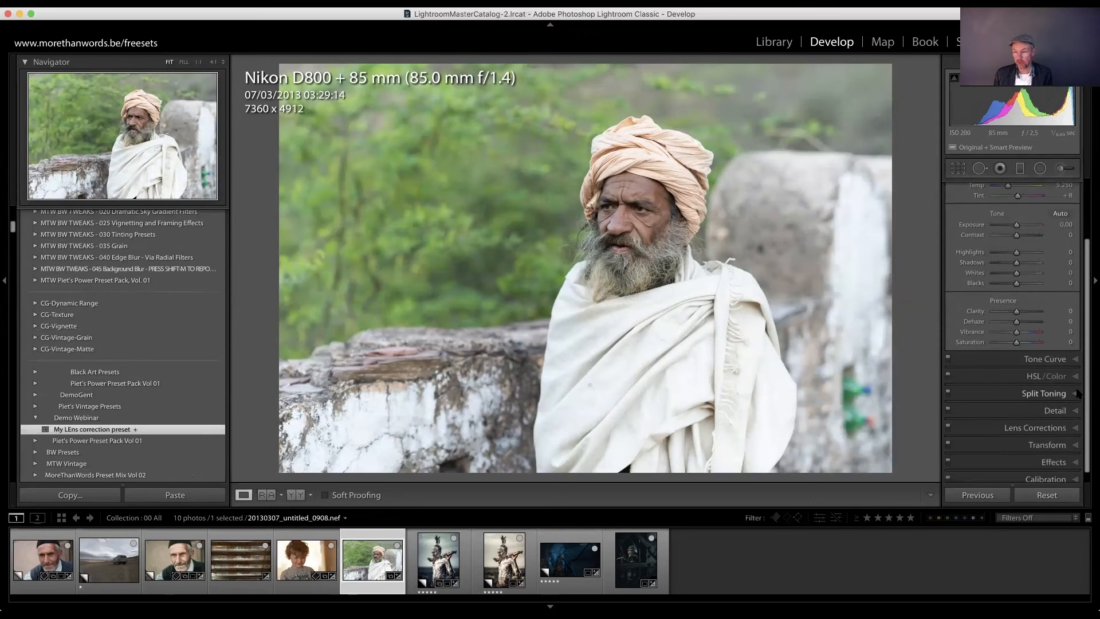
{"action": "left_click", "coordinate": [1071, 428]}
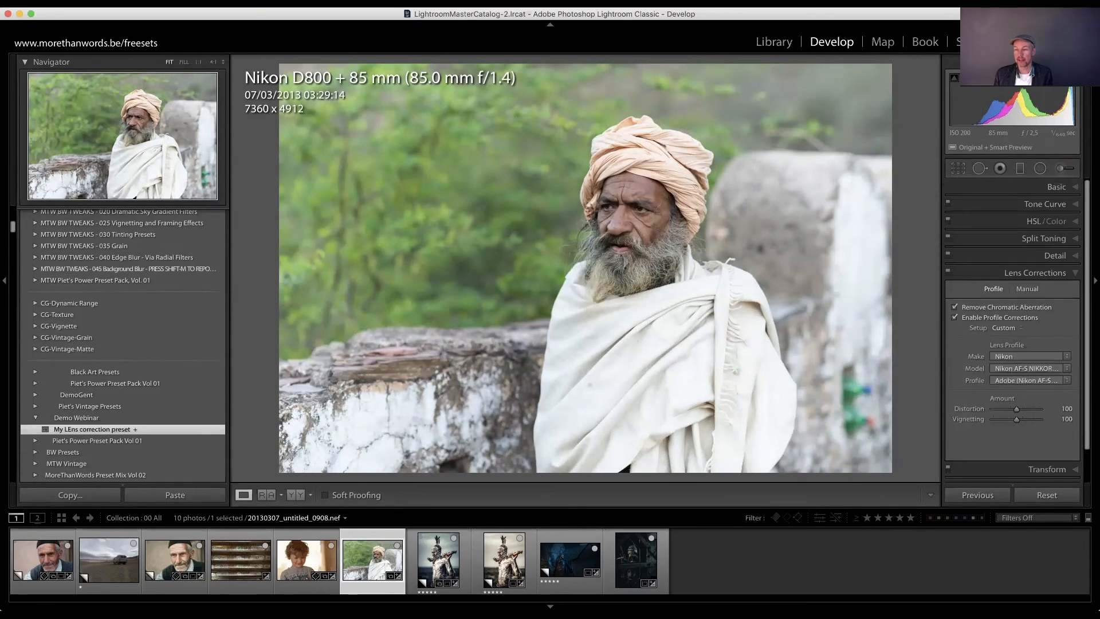
{"action": "left_click", "coordinate": [1040, 381]}
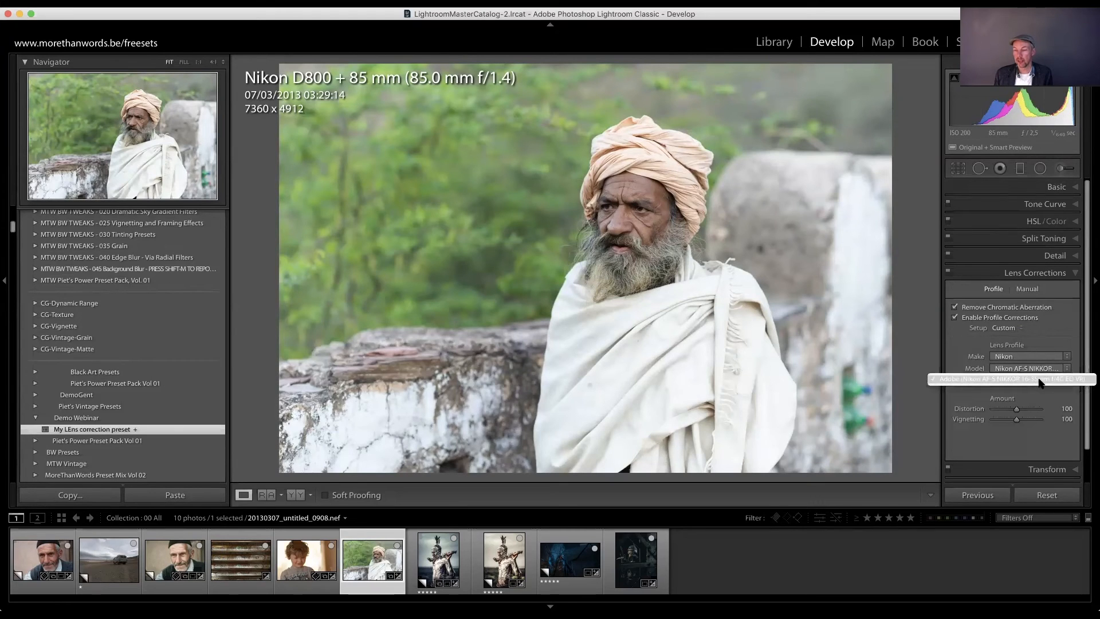
{"action": "left_click", "coordinate": [1074, 328]}
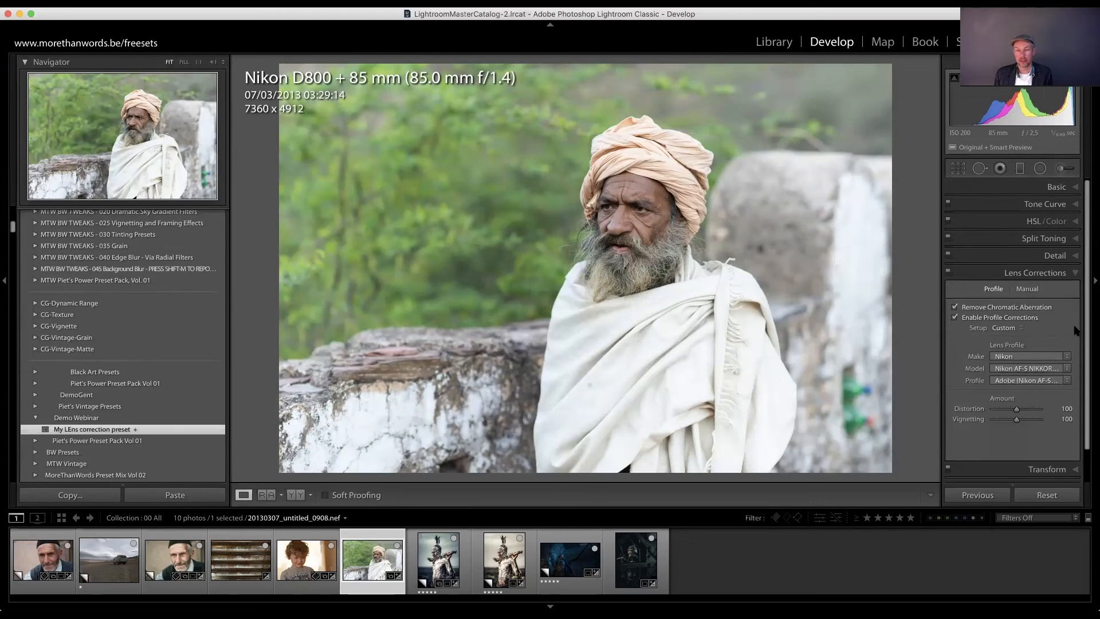
{"action": "left_click", "coordinate": [1056, 369]}
{"action": "left_click", "coordinate": [854, 291]}
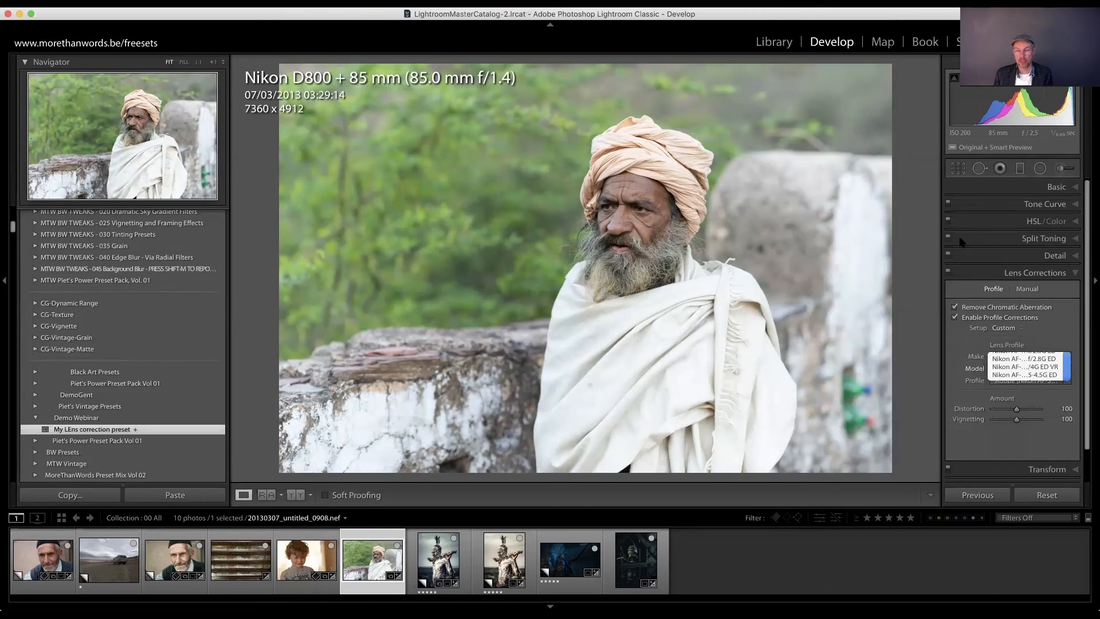
Reset the turban portrait's develop settings again and reapply the My LEns correction preset.
{"action": "left_click", "coordinate": [1046, 494]}
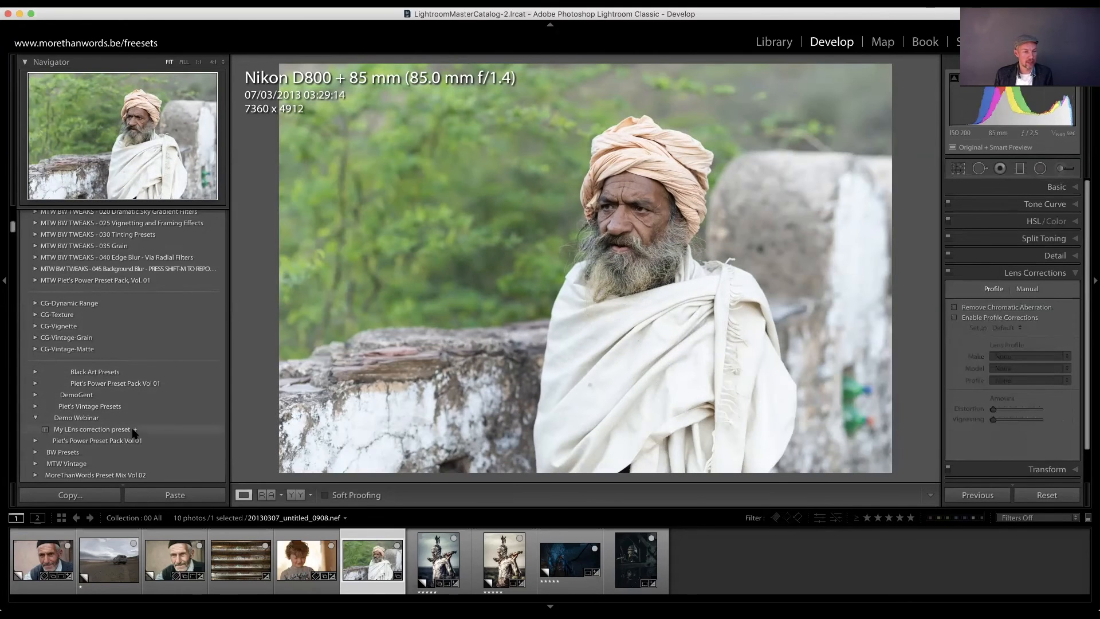
{"action": "left_click", "coordinate": [135, 430]}
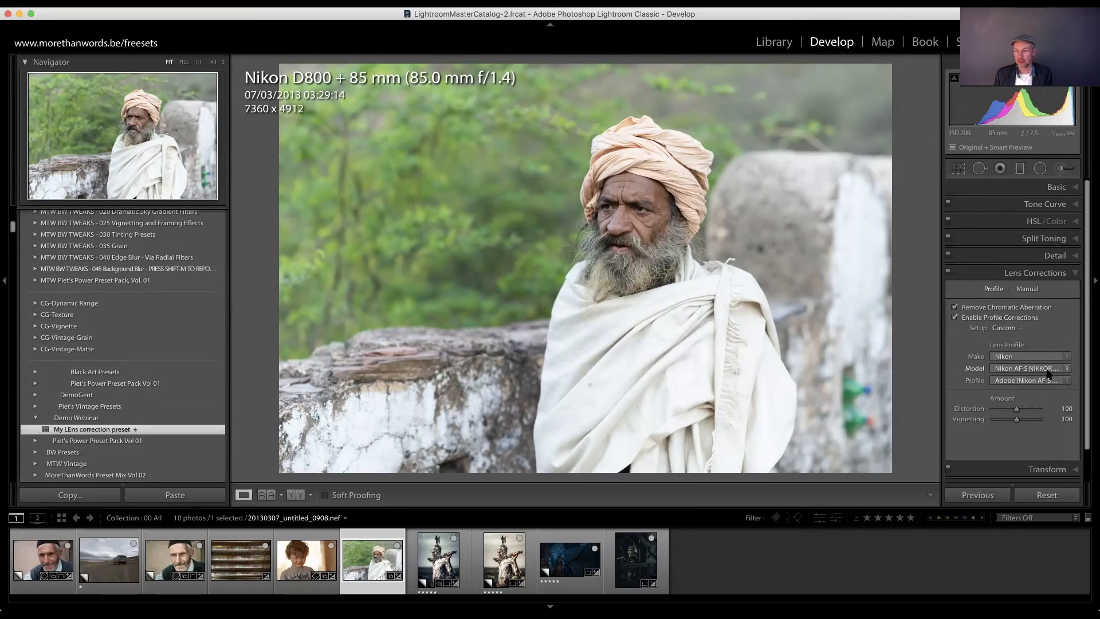
Examine the available Nikon lens models for the turban portrait, keeping the current selection.
{"action": "left_click", "coordinate": [1050, 370]}
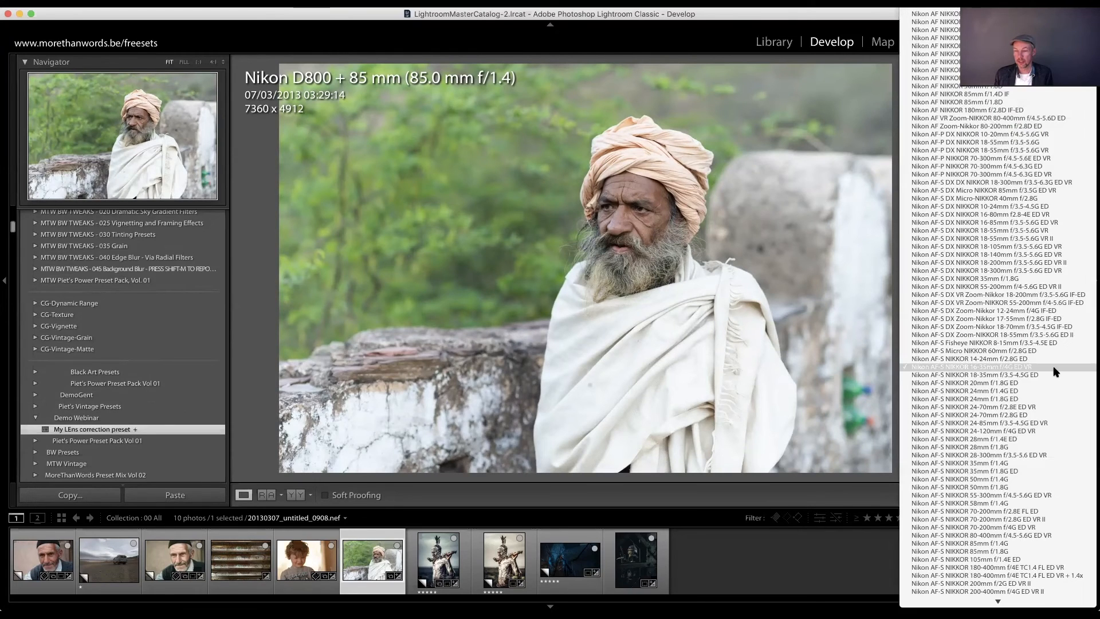
{"action": "left_click", "coordinate": [1053, 367]}
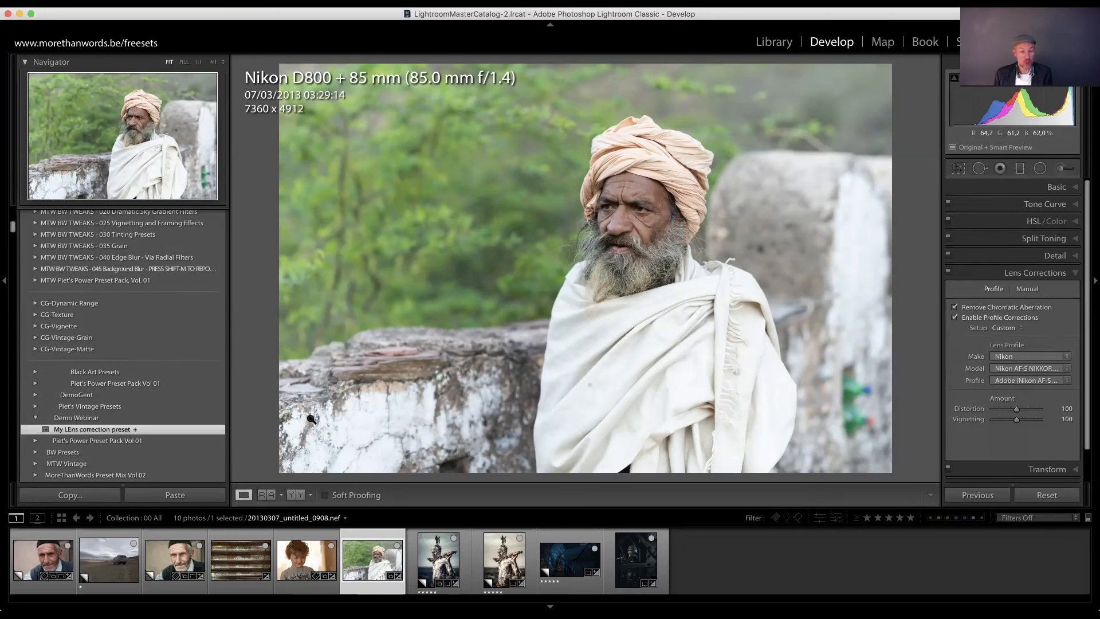
Apply the My LEns correction preset to the first portrait of the man in the black cap and check its lens profile options.
{"action": "left_click", "coordinate": [52, 554]}
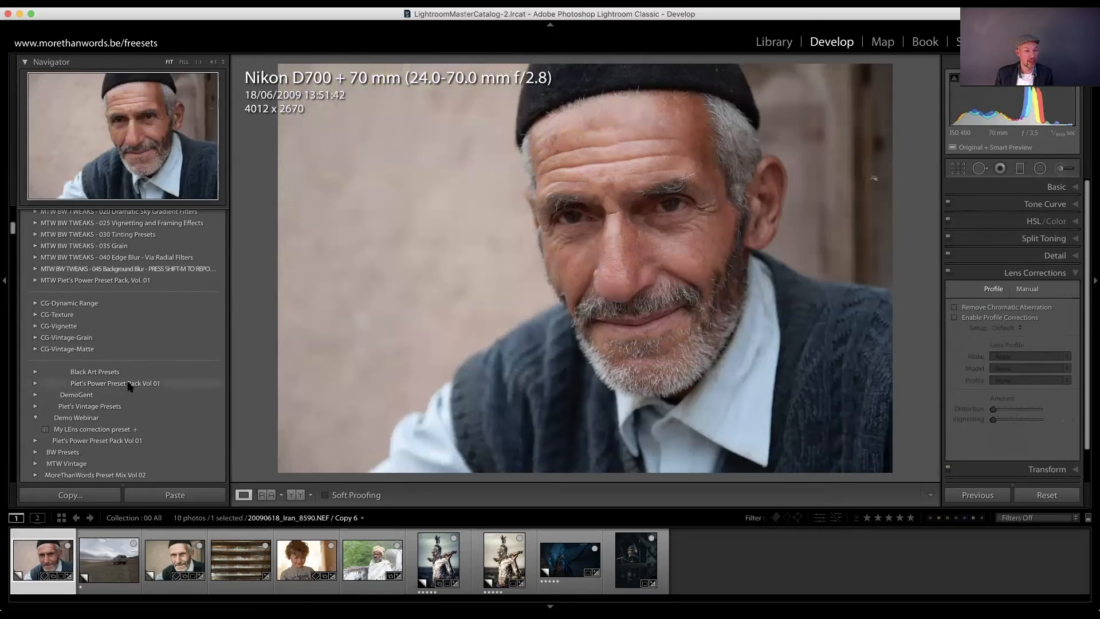
{"action": "left_click", "coordinate": [148, 430]}
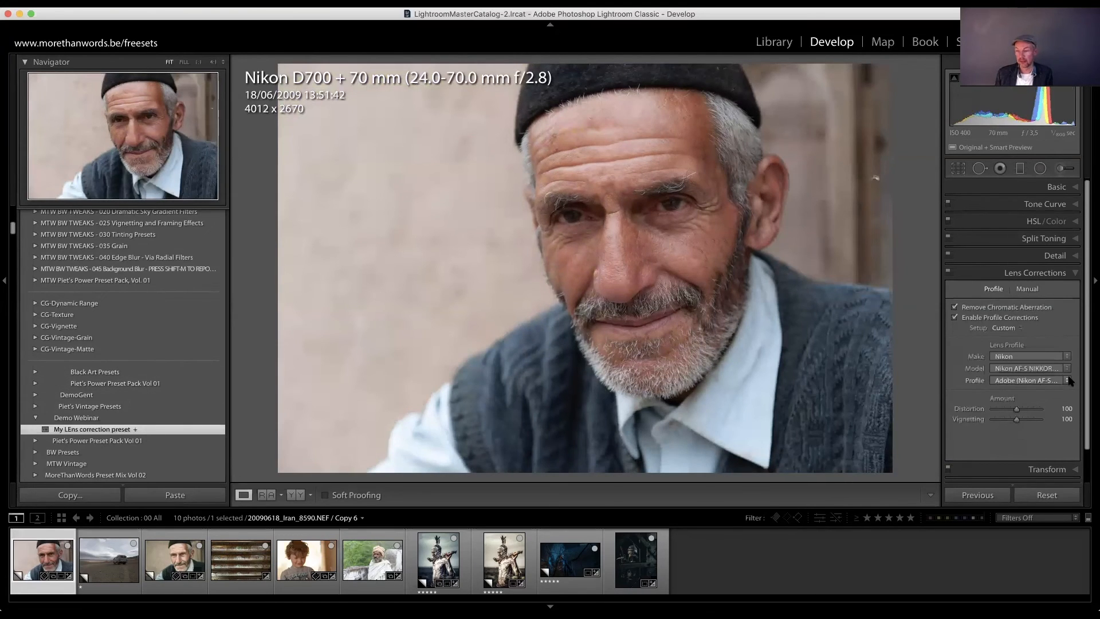
{"action": "left_click", "coordinate": [1066, 380]}
{"action": "left_click", "coordinate": [1025, 379]}
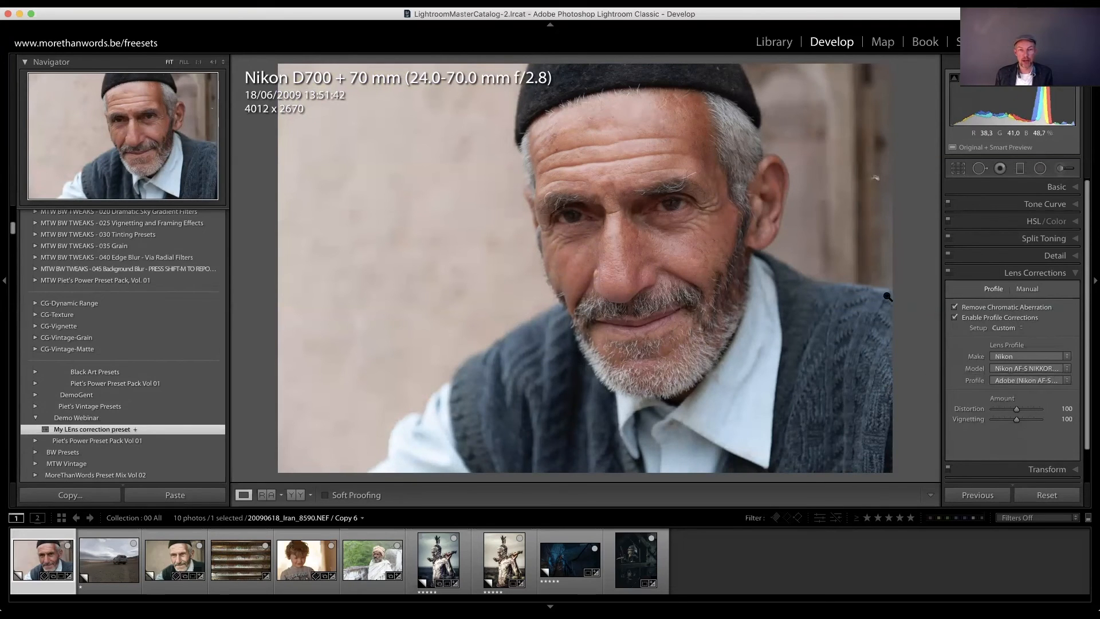
Reset the black-cap portrait's develop settings and enable profile corrections manually.
{"action": "left_click", "coordinate": [1052, 497]}
{"action": "left_click", "coordinate": [1071, 491]}
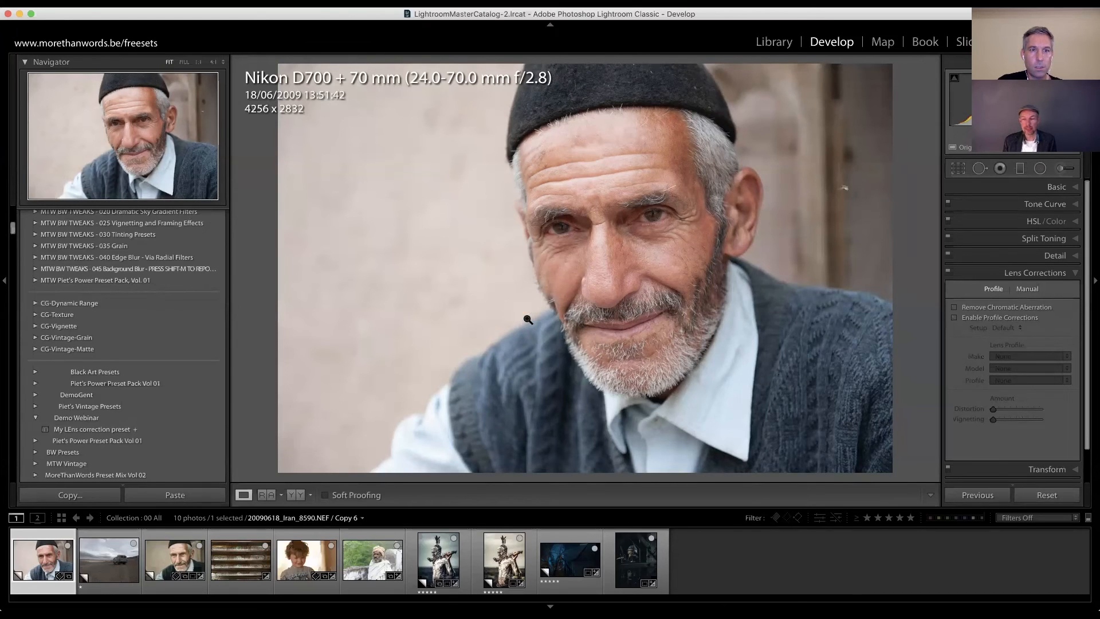
{"action": "left_click", "coordinate": [953, 318]}
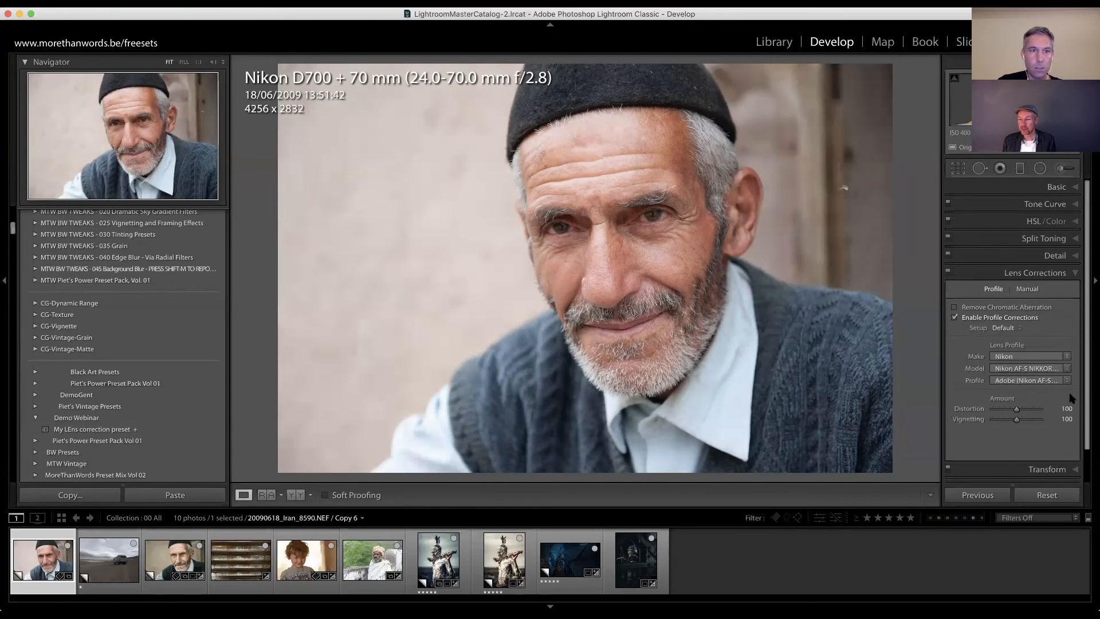
Examine the lens profile choices offered for the black-cap portrait without changing the selection.
{"action": "left_click", "coordinate": [1059, 381]}
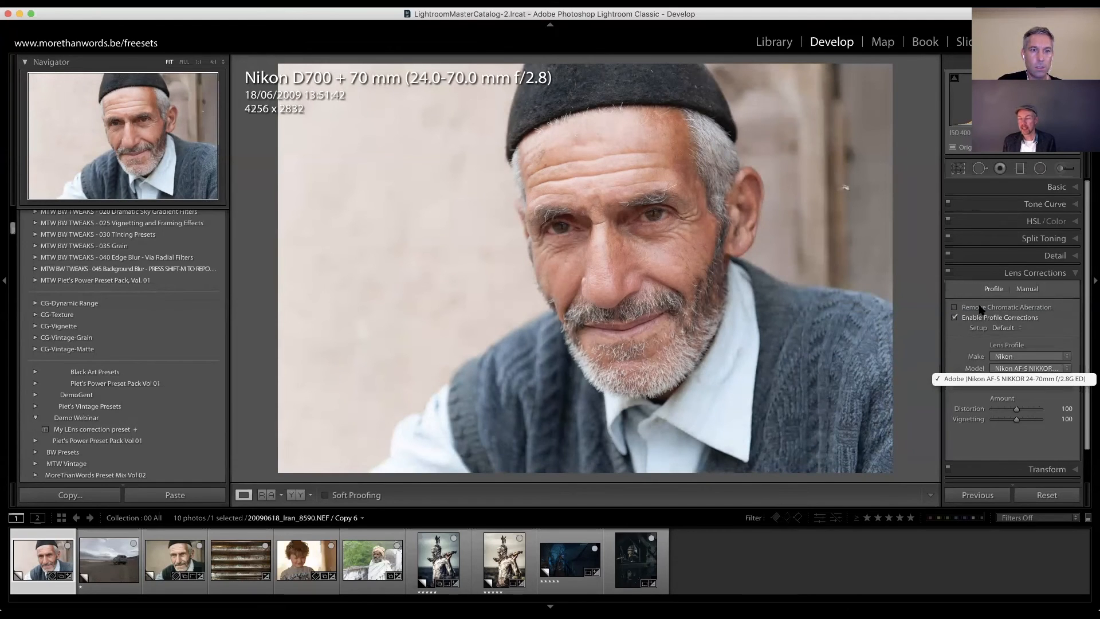
{"action": "left_click", "coordinate": [946, 322]}
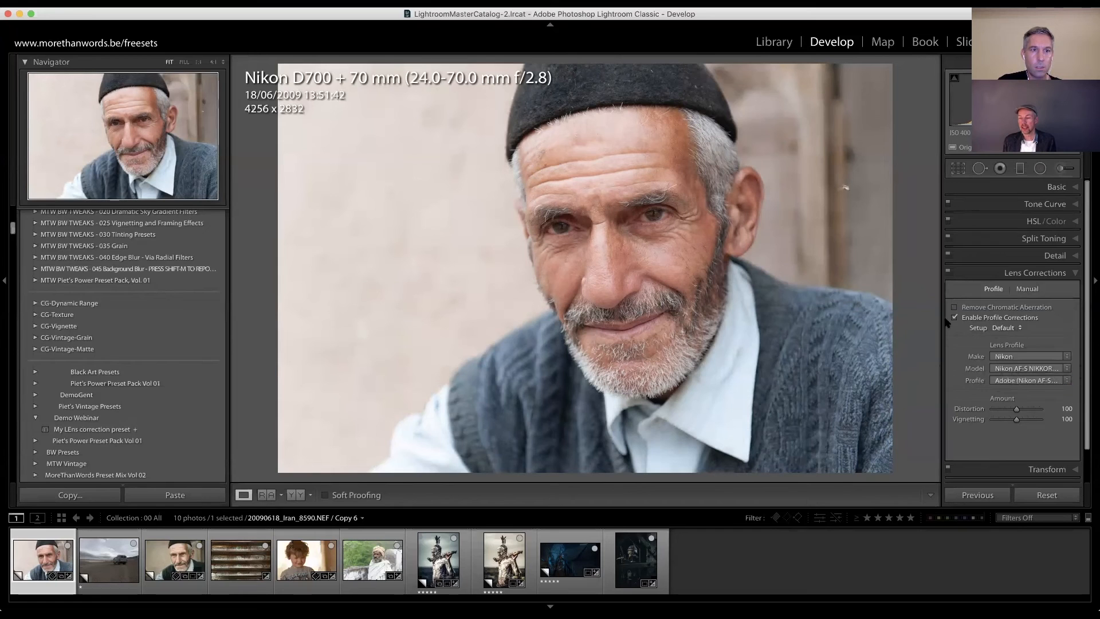
{"action": "left_click", "coordinate": [1000, 381]}
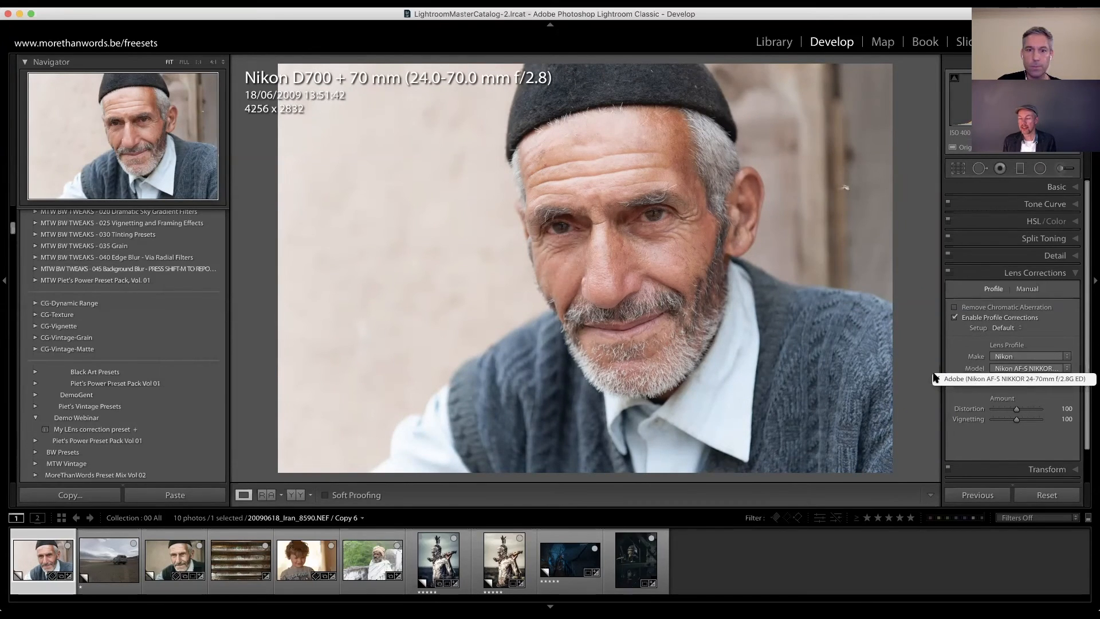
{"action": "left_click", "coordinate": [1066, 379]}
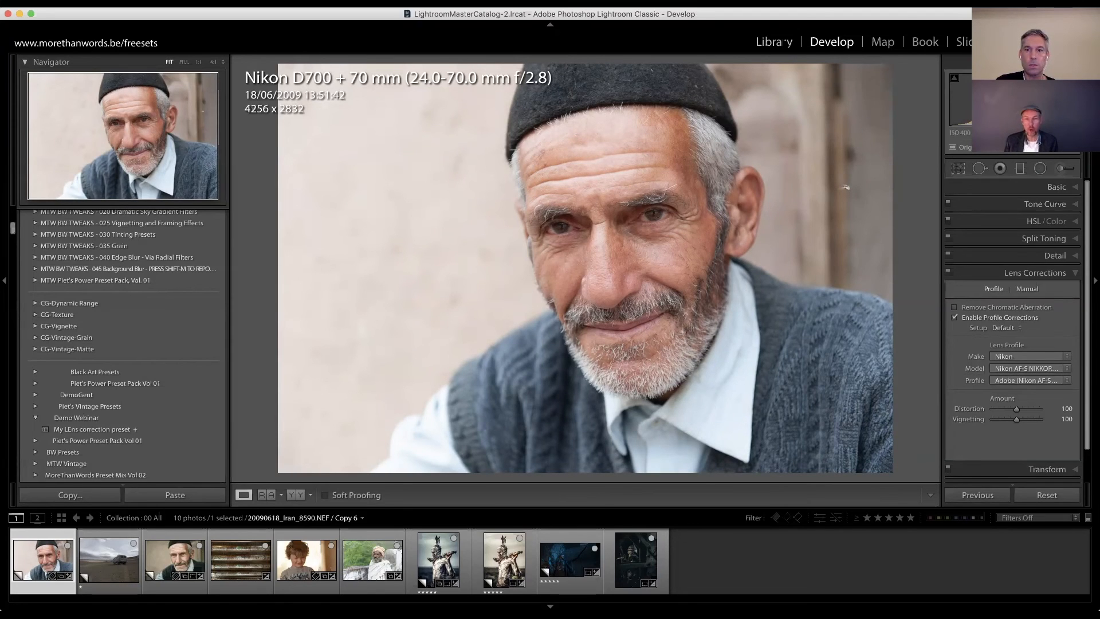
Switch to the Library grid and toggle the filter bar off and back on.
{"action": "key", "text": "e"}
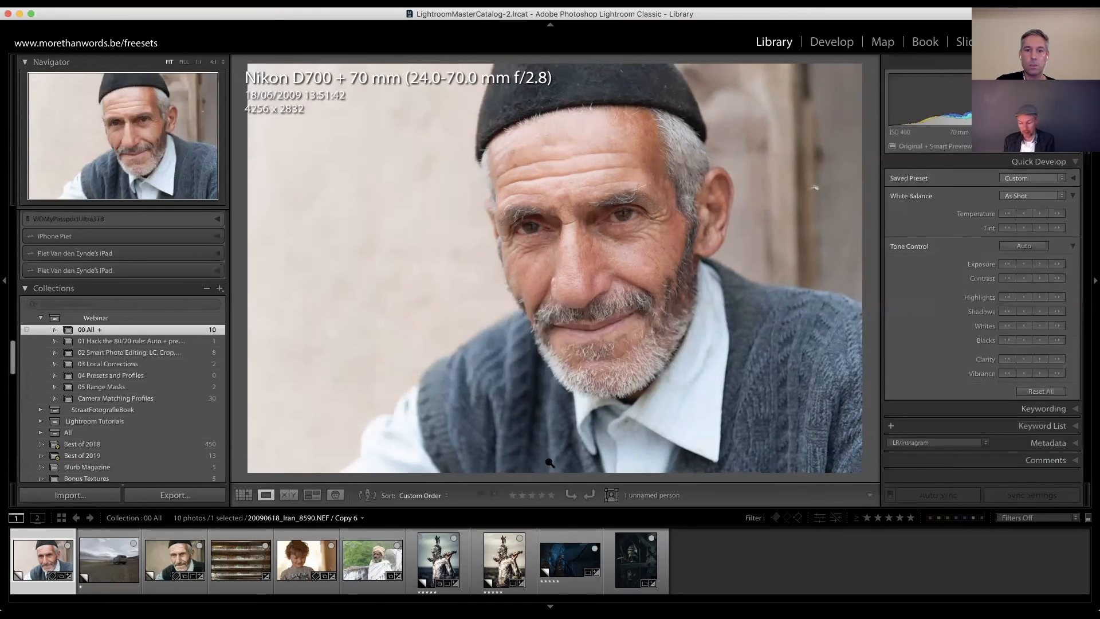
{"action": "key", "text": "g"}
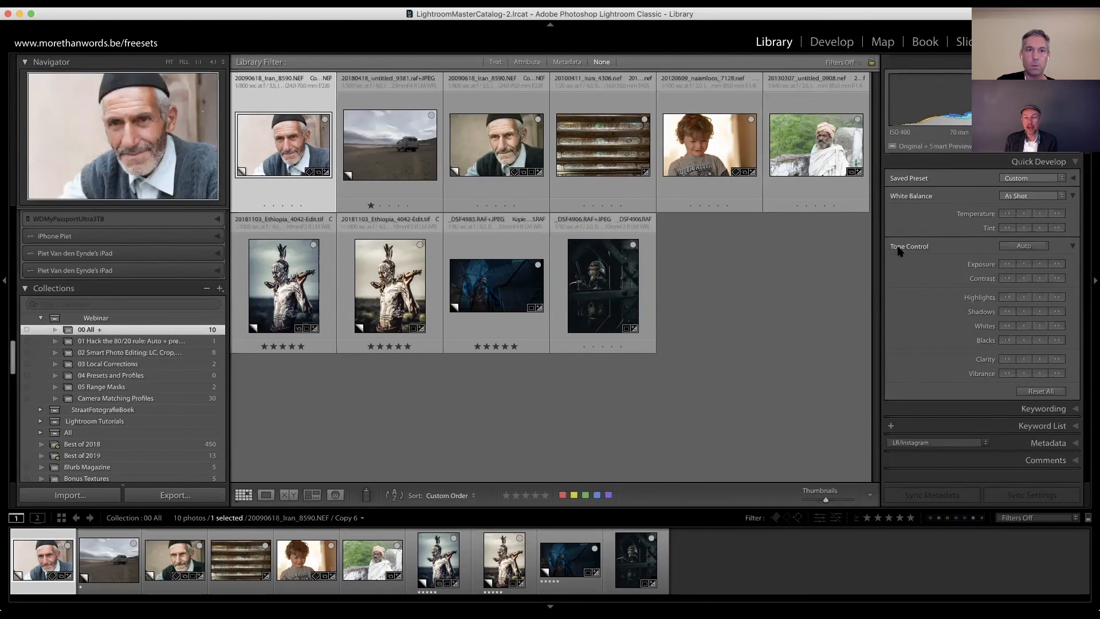
{"action": "left_click", "coordinate": [248, 12]}
{"action": "key", "text": "Escape"}
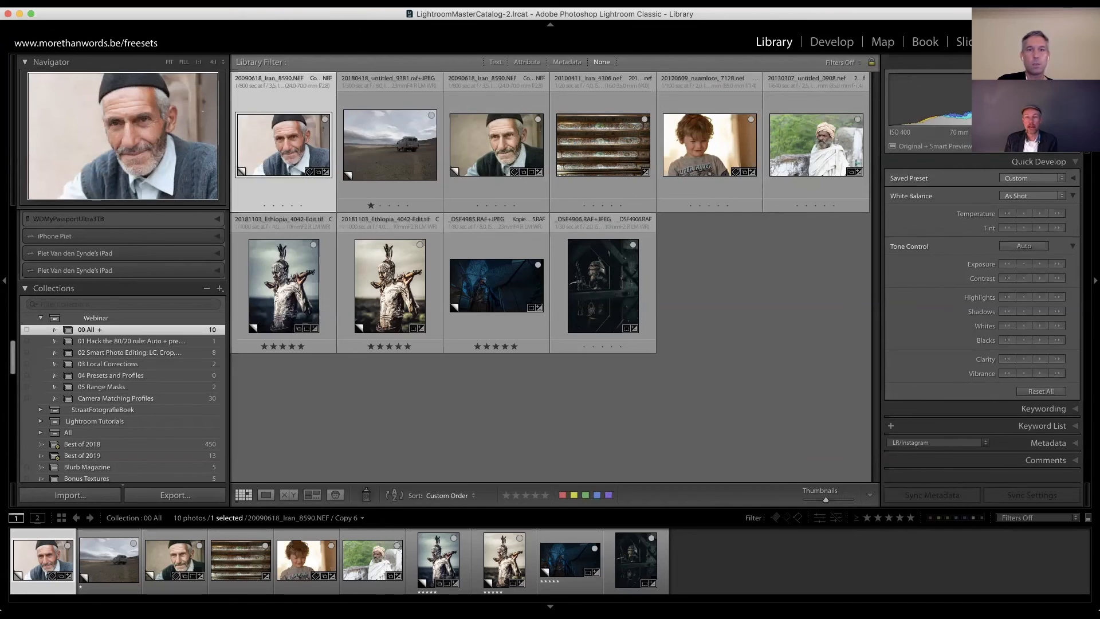
{"action": "left_click", "coordinate": [279, 14]}
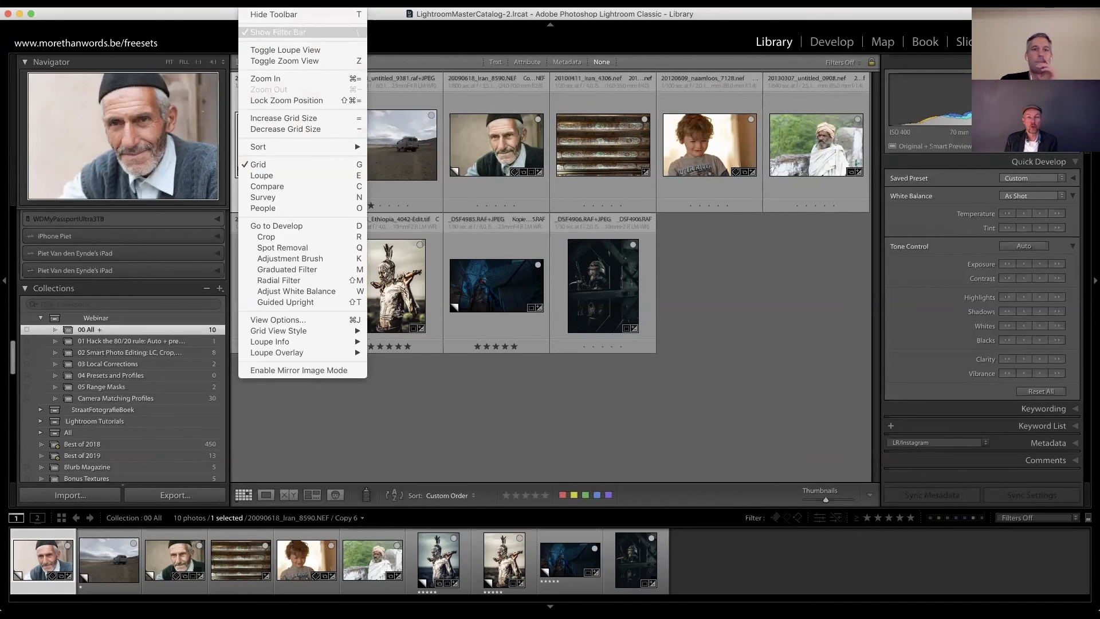
{"action": "left_click", "coordinate": [266, 32]}
{"action": "left_click", "coordinate": [266, 13]}
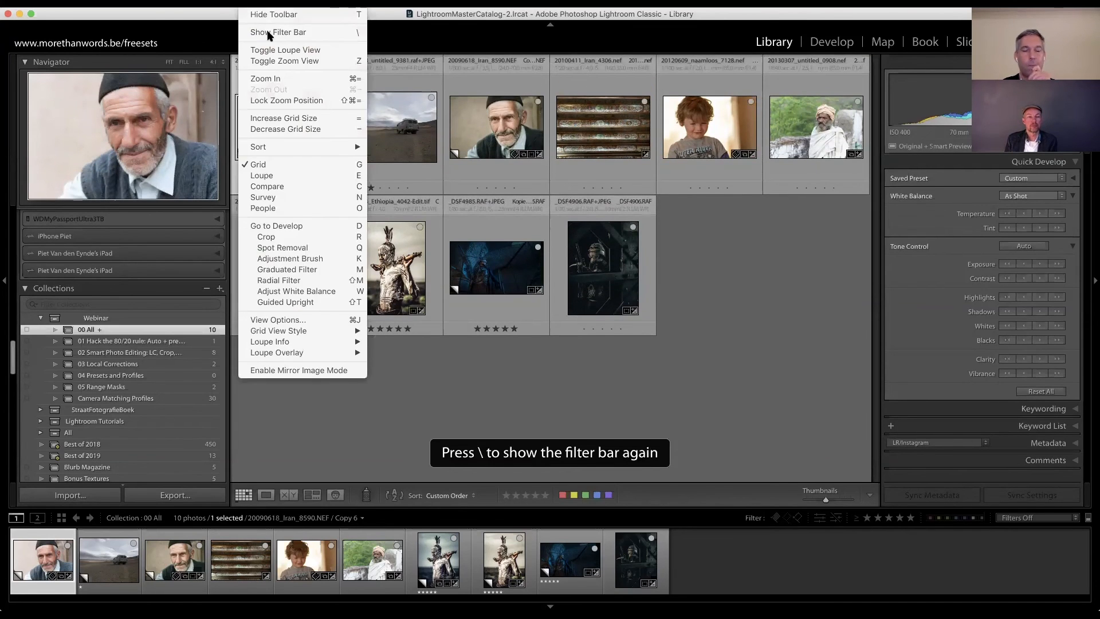
{"action": "left_click", "coordinate": [361, 36]}
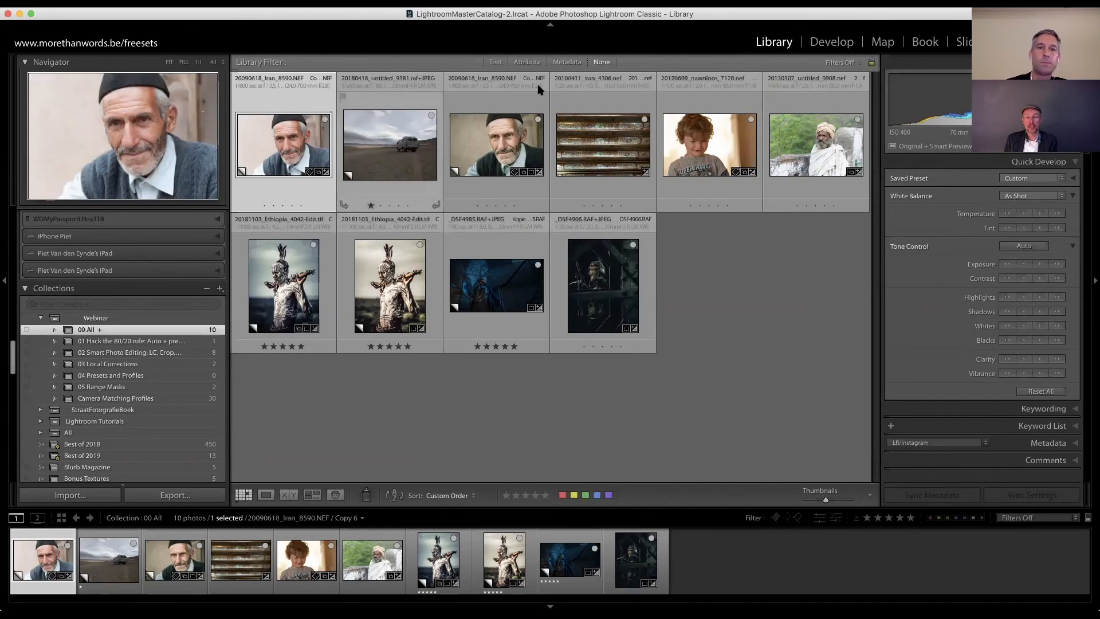
Display the metadata filter for the collection and set its first column to Focal Length.
{"action": "left_click", "coordinate": [573, 62]}
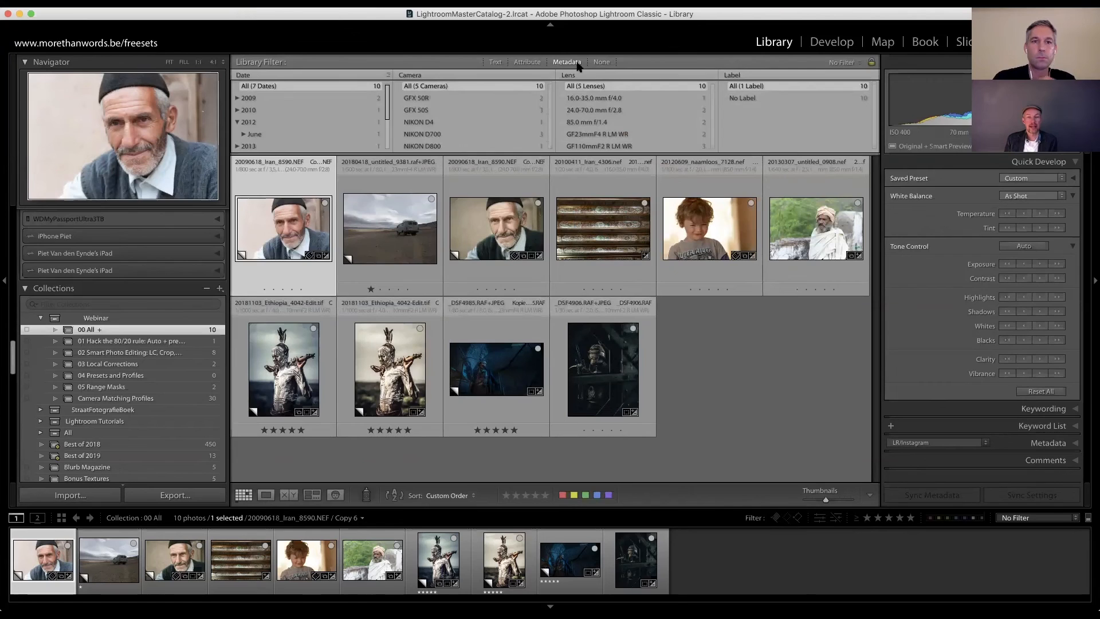
{"action": "left_click", "coordinate": [255, 75]}
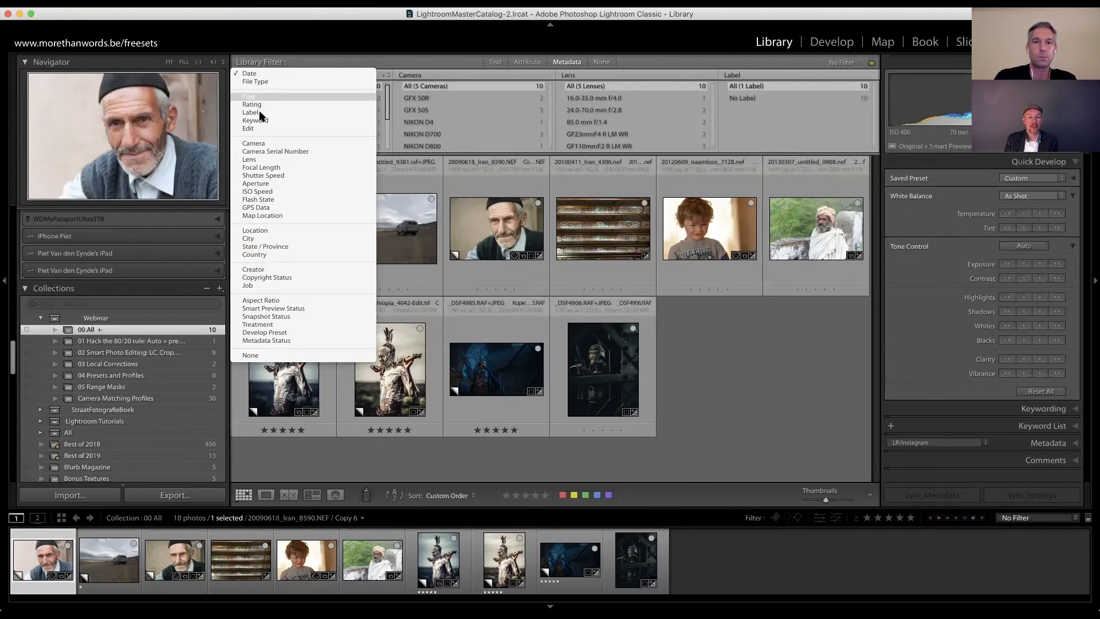
{"action": "left_click", "coordinate": [276, 168]}
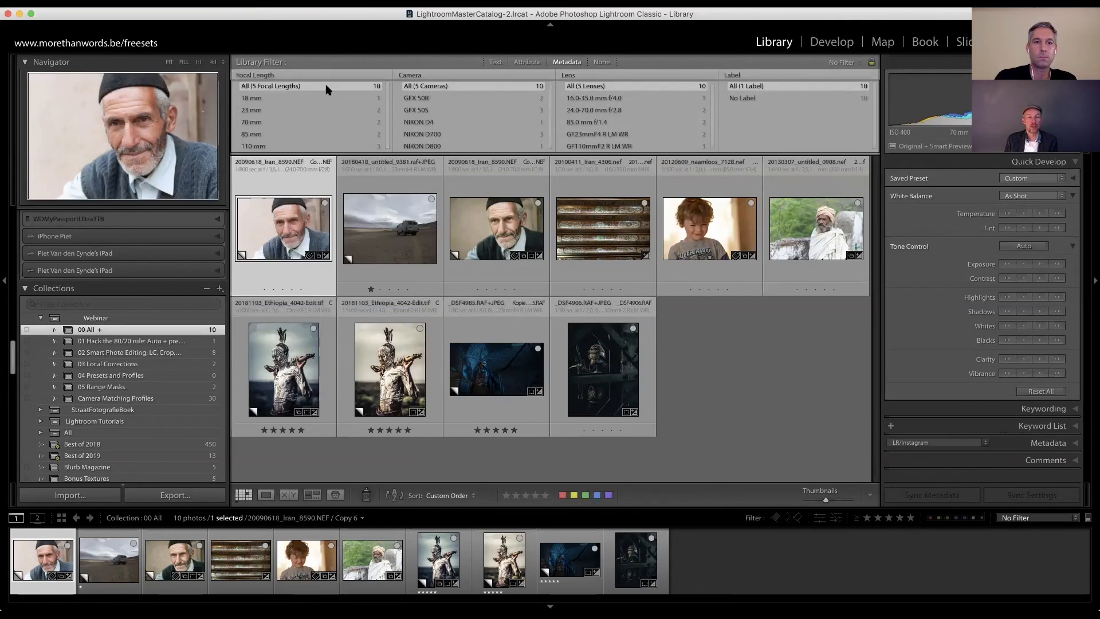
Change the first filter column to Lens, filter by the 16.0-35.0 mm f/4.0 lens and open the photo in Develop.
{"action": "left_click", "coordinate": [273, 75]}
{"action": "left_click", "coordinate": [289, 66]}
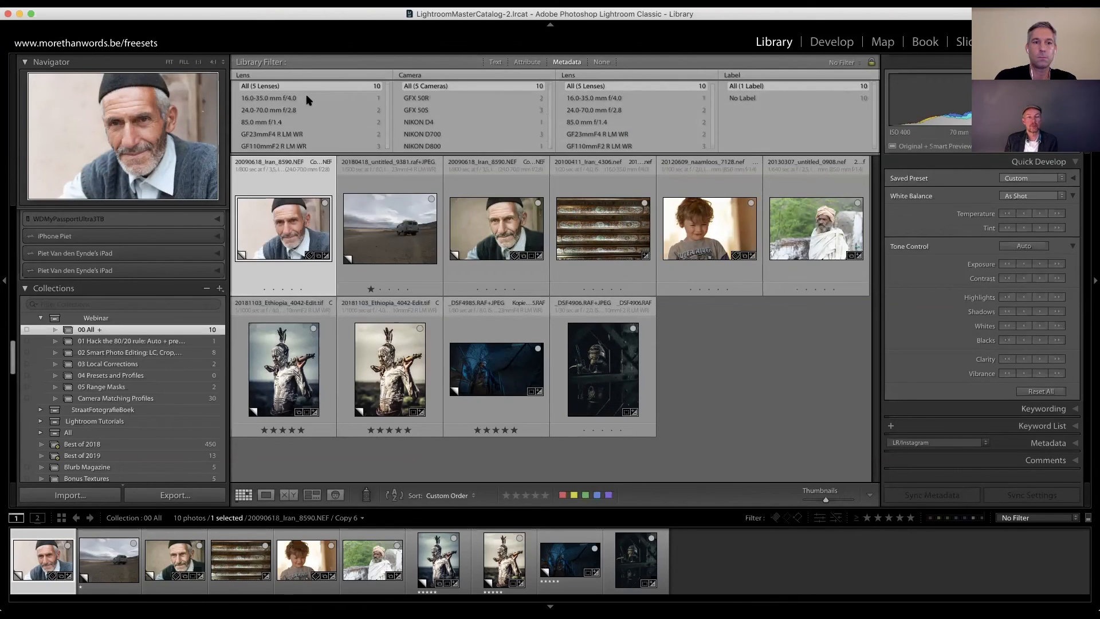
{"action": "left_click", "coordinate": [305, 99]}
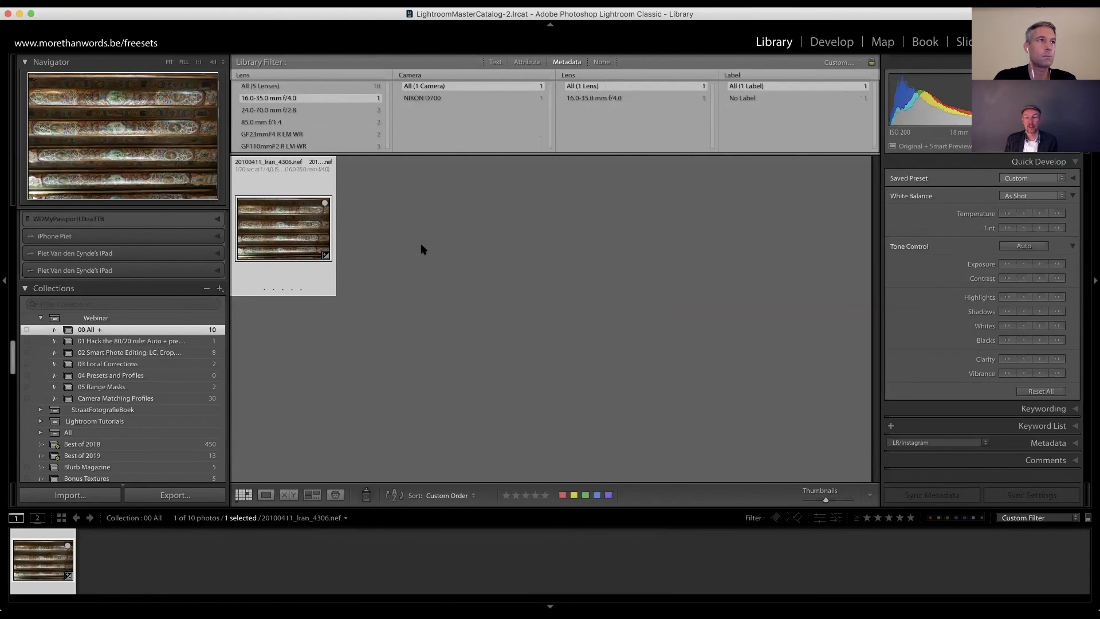
{"action": "left_click", "coordinate": [831, 42]}
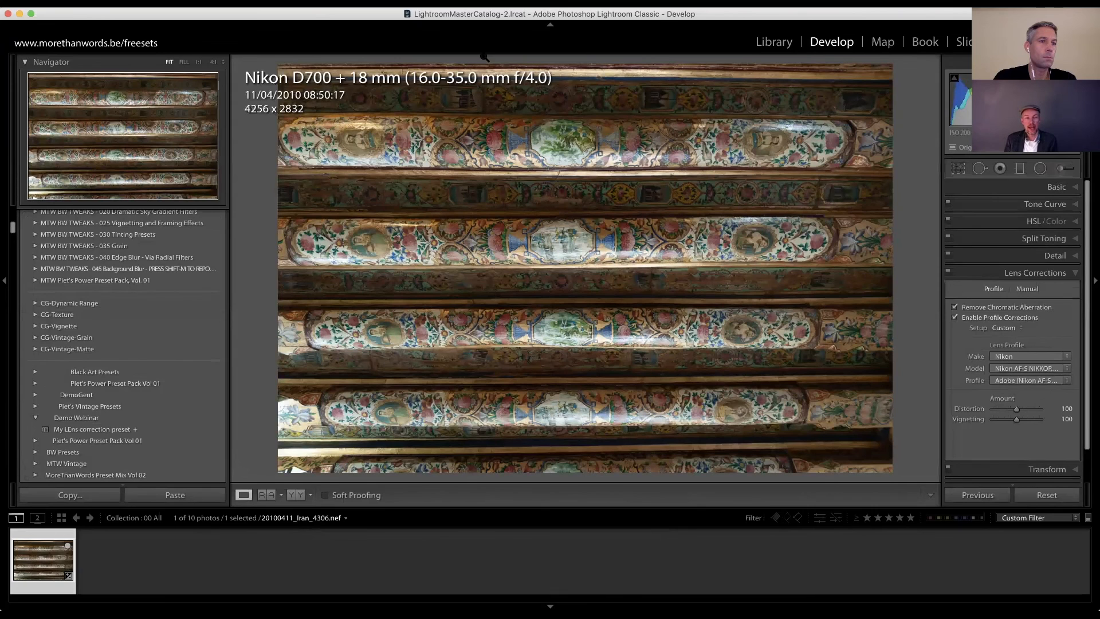
Return to the Library grid, view the Library module shortcuts overview and dismiss it.
{"action": "key", "text": "g"}
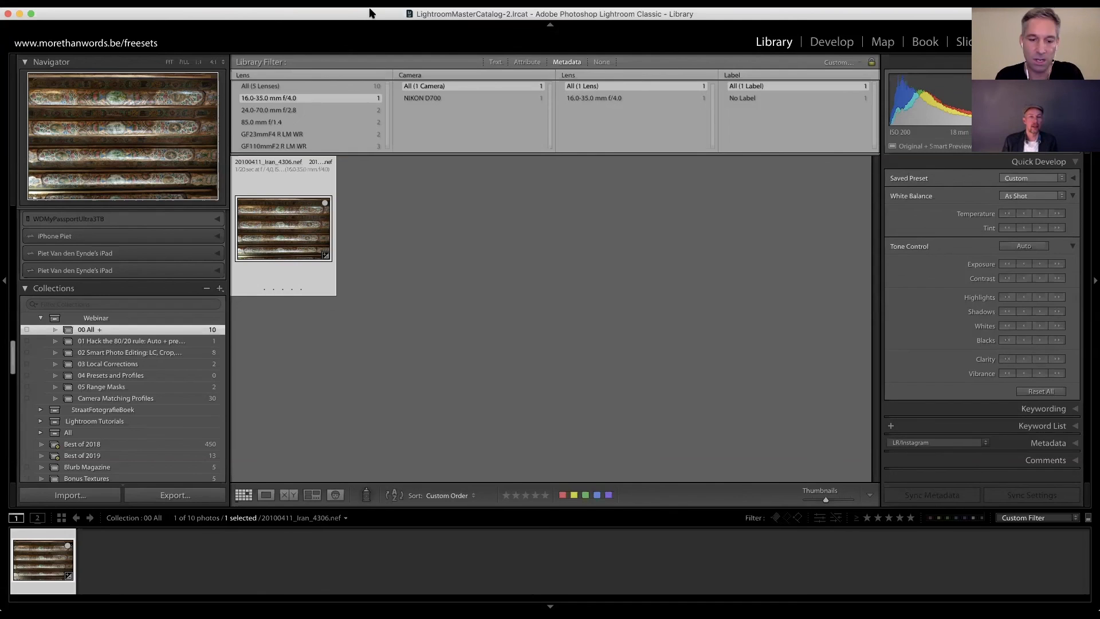
{"action": "key", "text": "shift+super+/"}
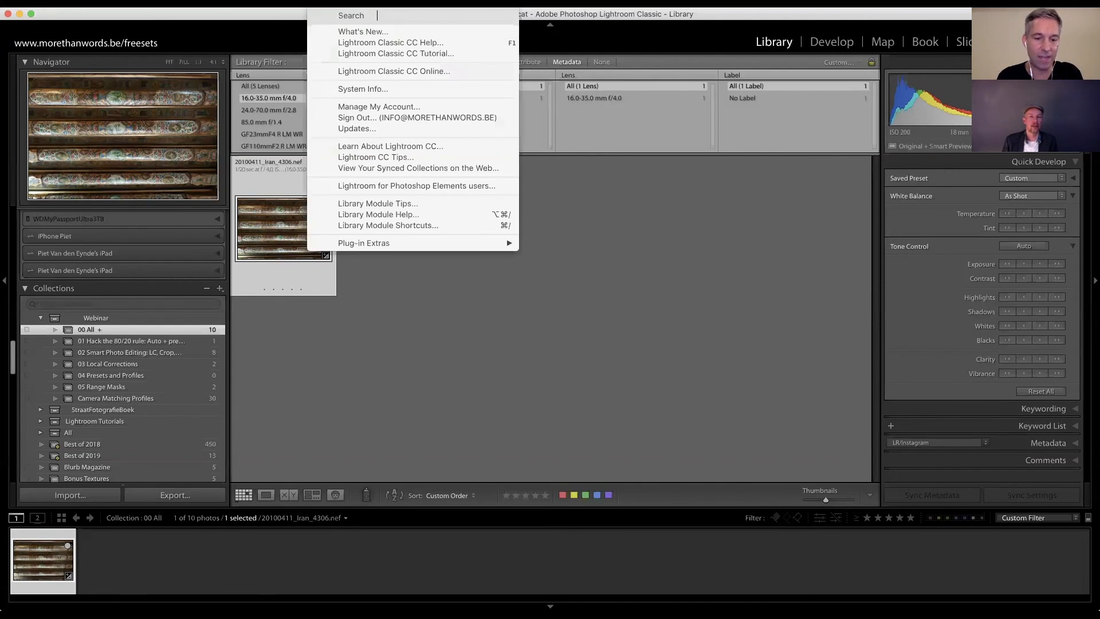
{"action": "key", "text": "Escape"}
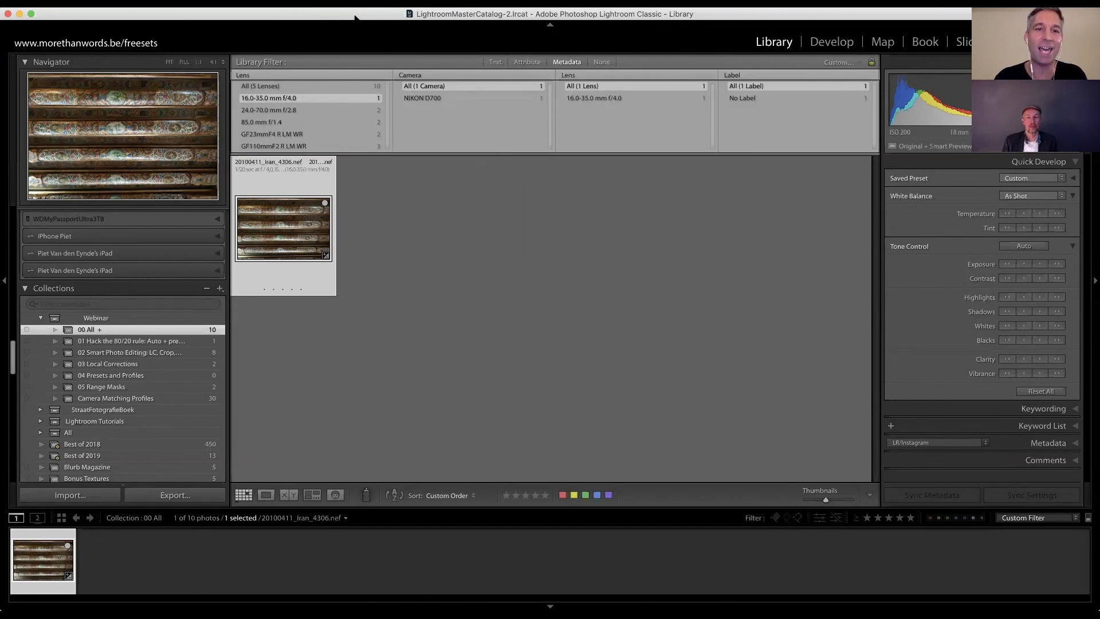
{"action": "key", "text": "shift+super+/"}
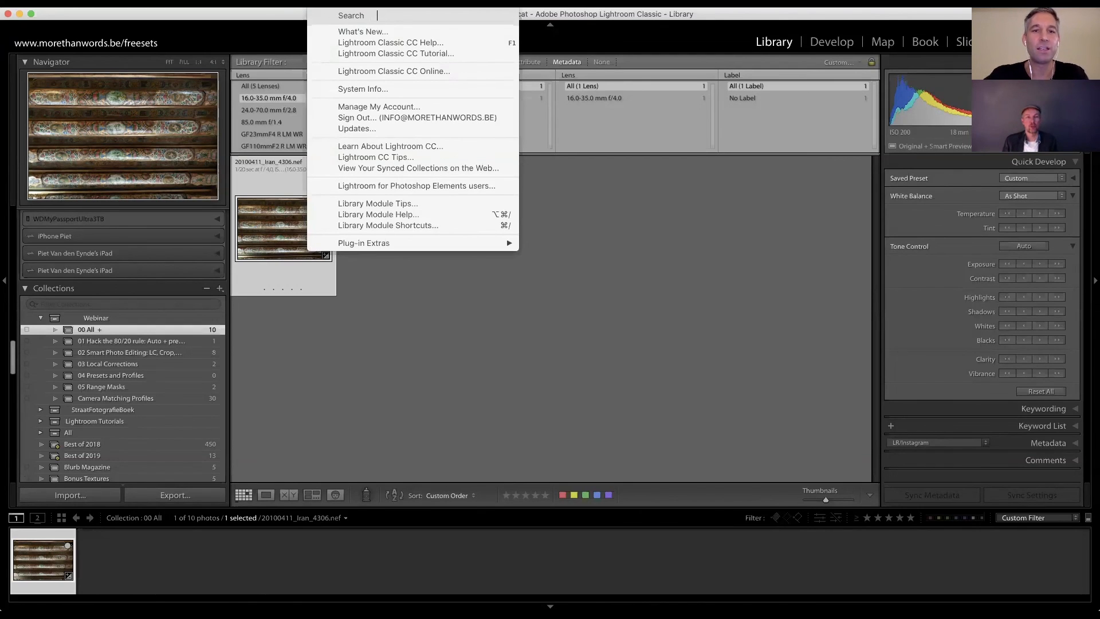
{"action": "key", "text": "Escape"}
{"action": "left_click", "coordinate": [328, 9]}
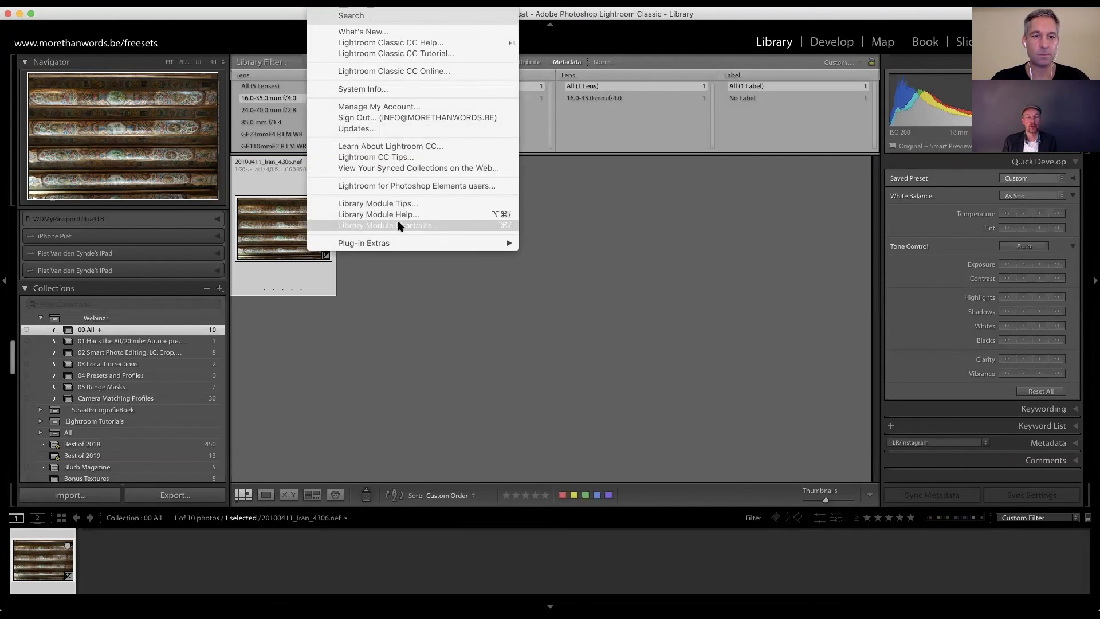
{"action": "left_click", "coordinate": [455, 226]}
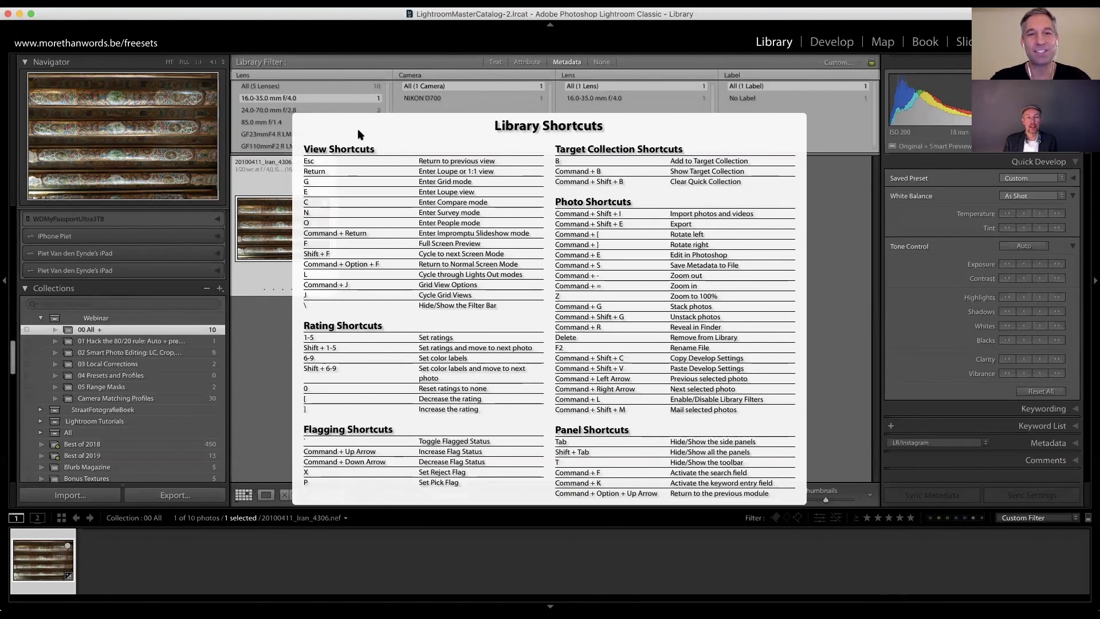
{"action": "left_click", "coordinate": [466, 98]}
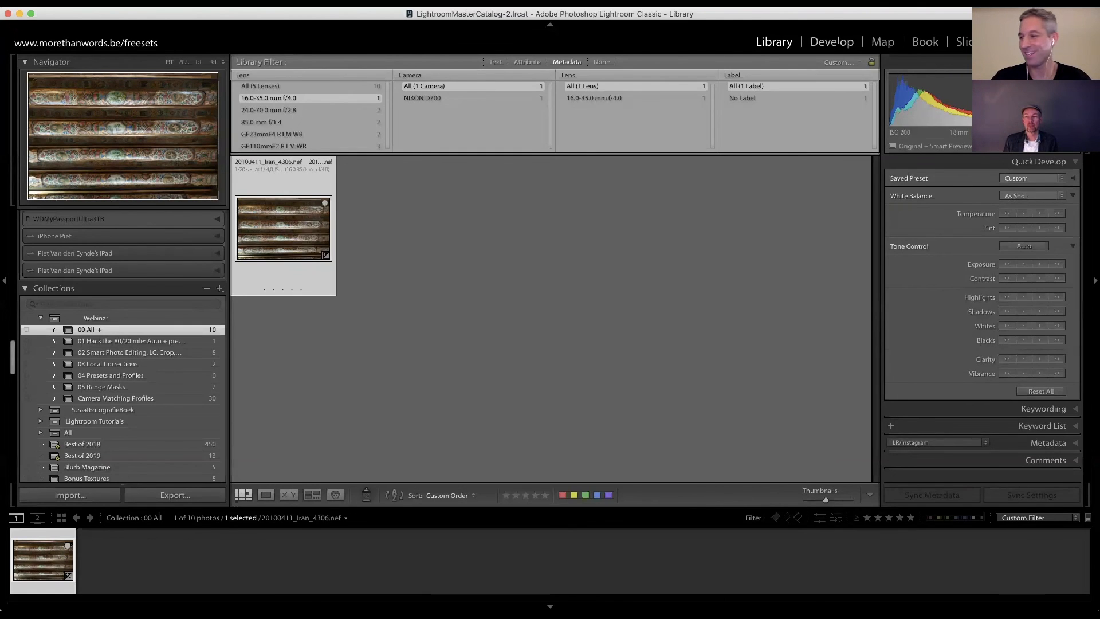
Switch to the Develop module, view its shortcuts overview and dismiss it.
{"action": "left_click", "coordinate": [831, 41]}
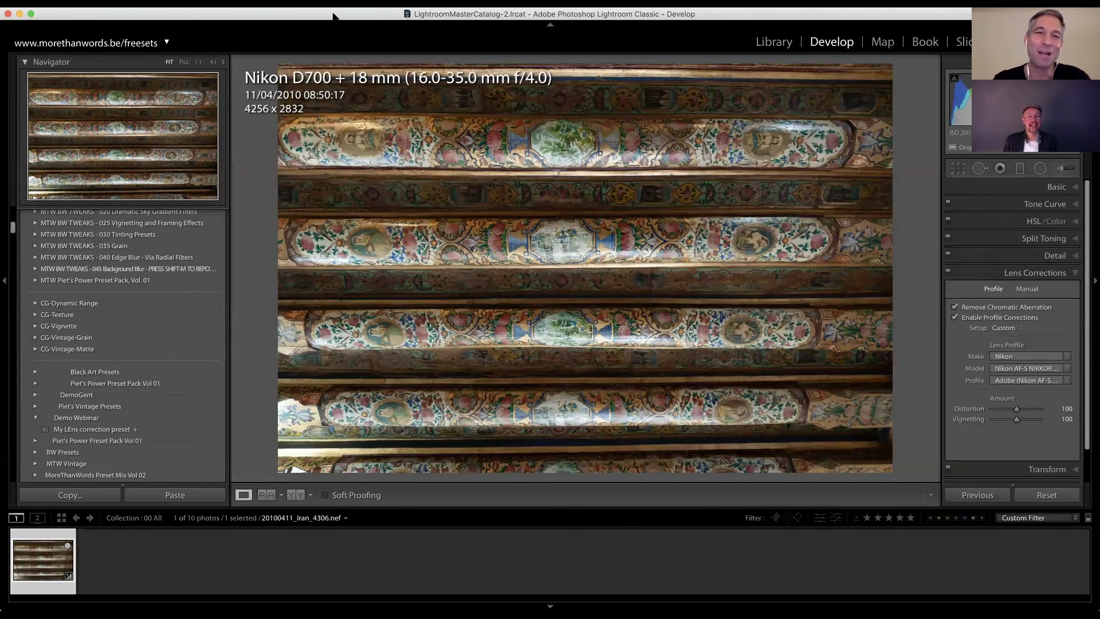
{"action": "key", "text": "super+shift+slash"}
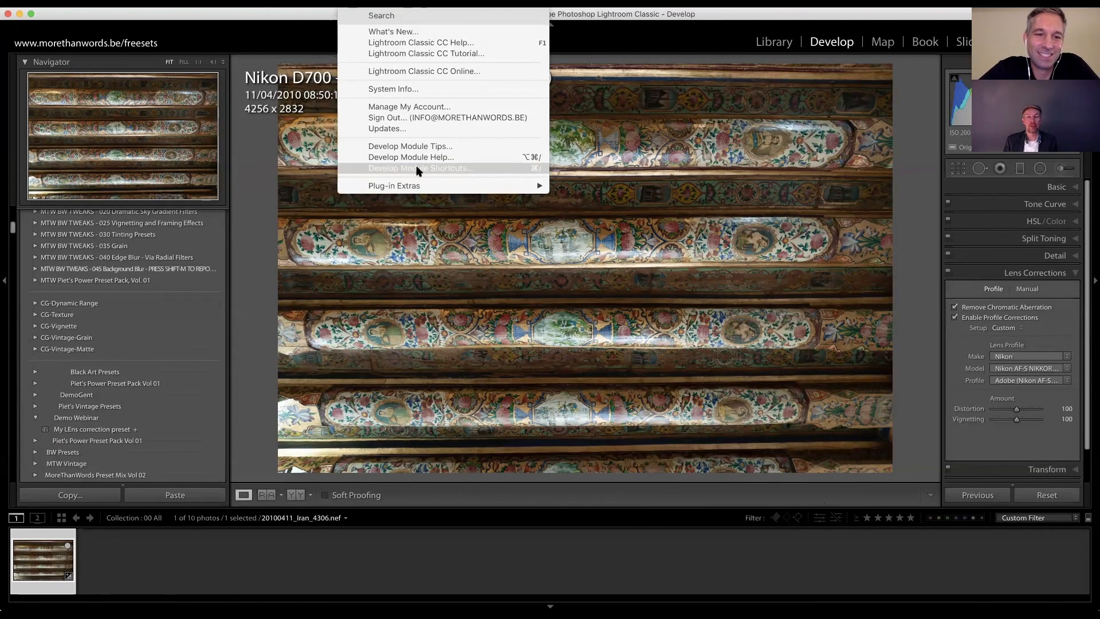
{"action": "left_click", "coordinate": [447, 170]}
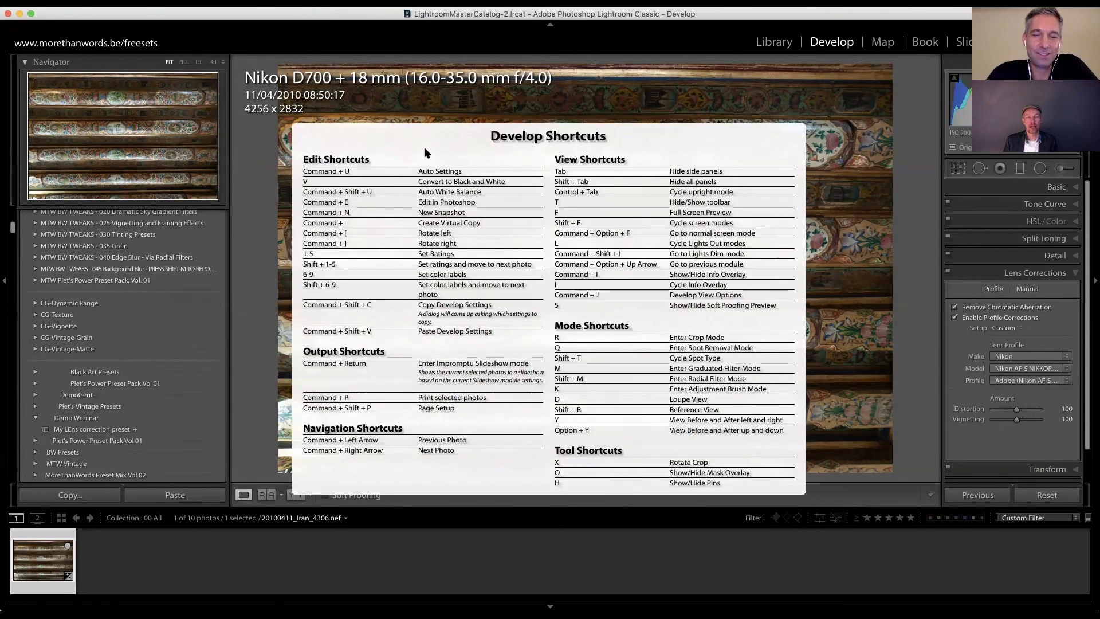
{"action": "left_click", "coordinate": [483, 147]}
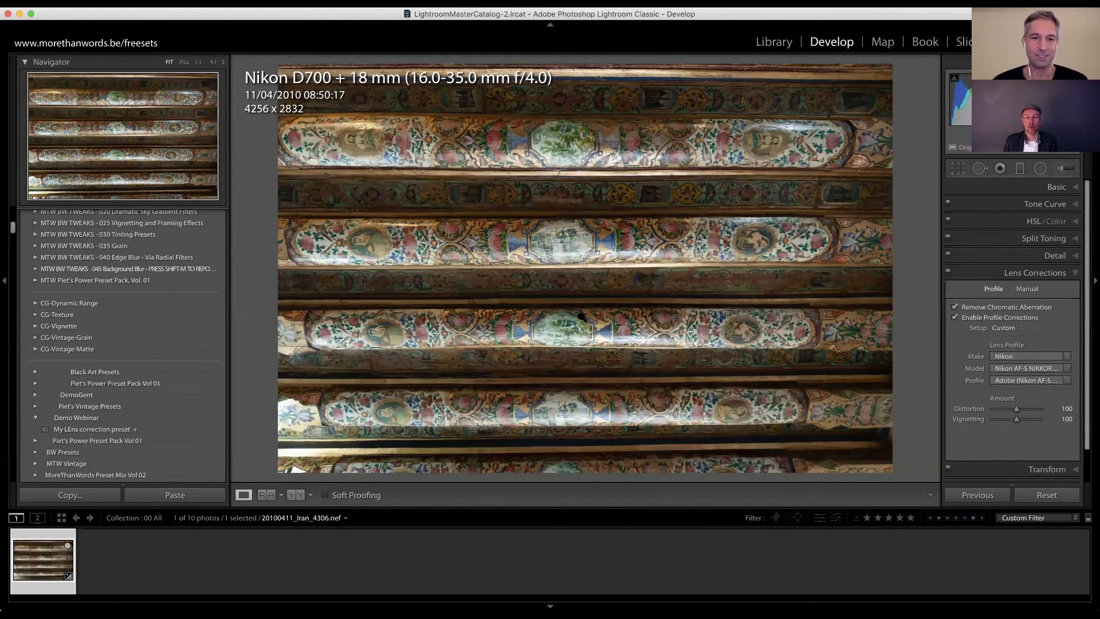